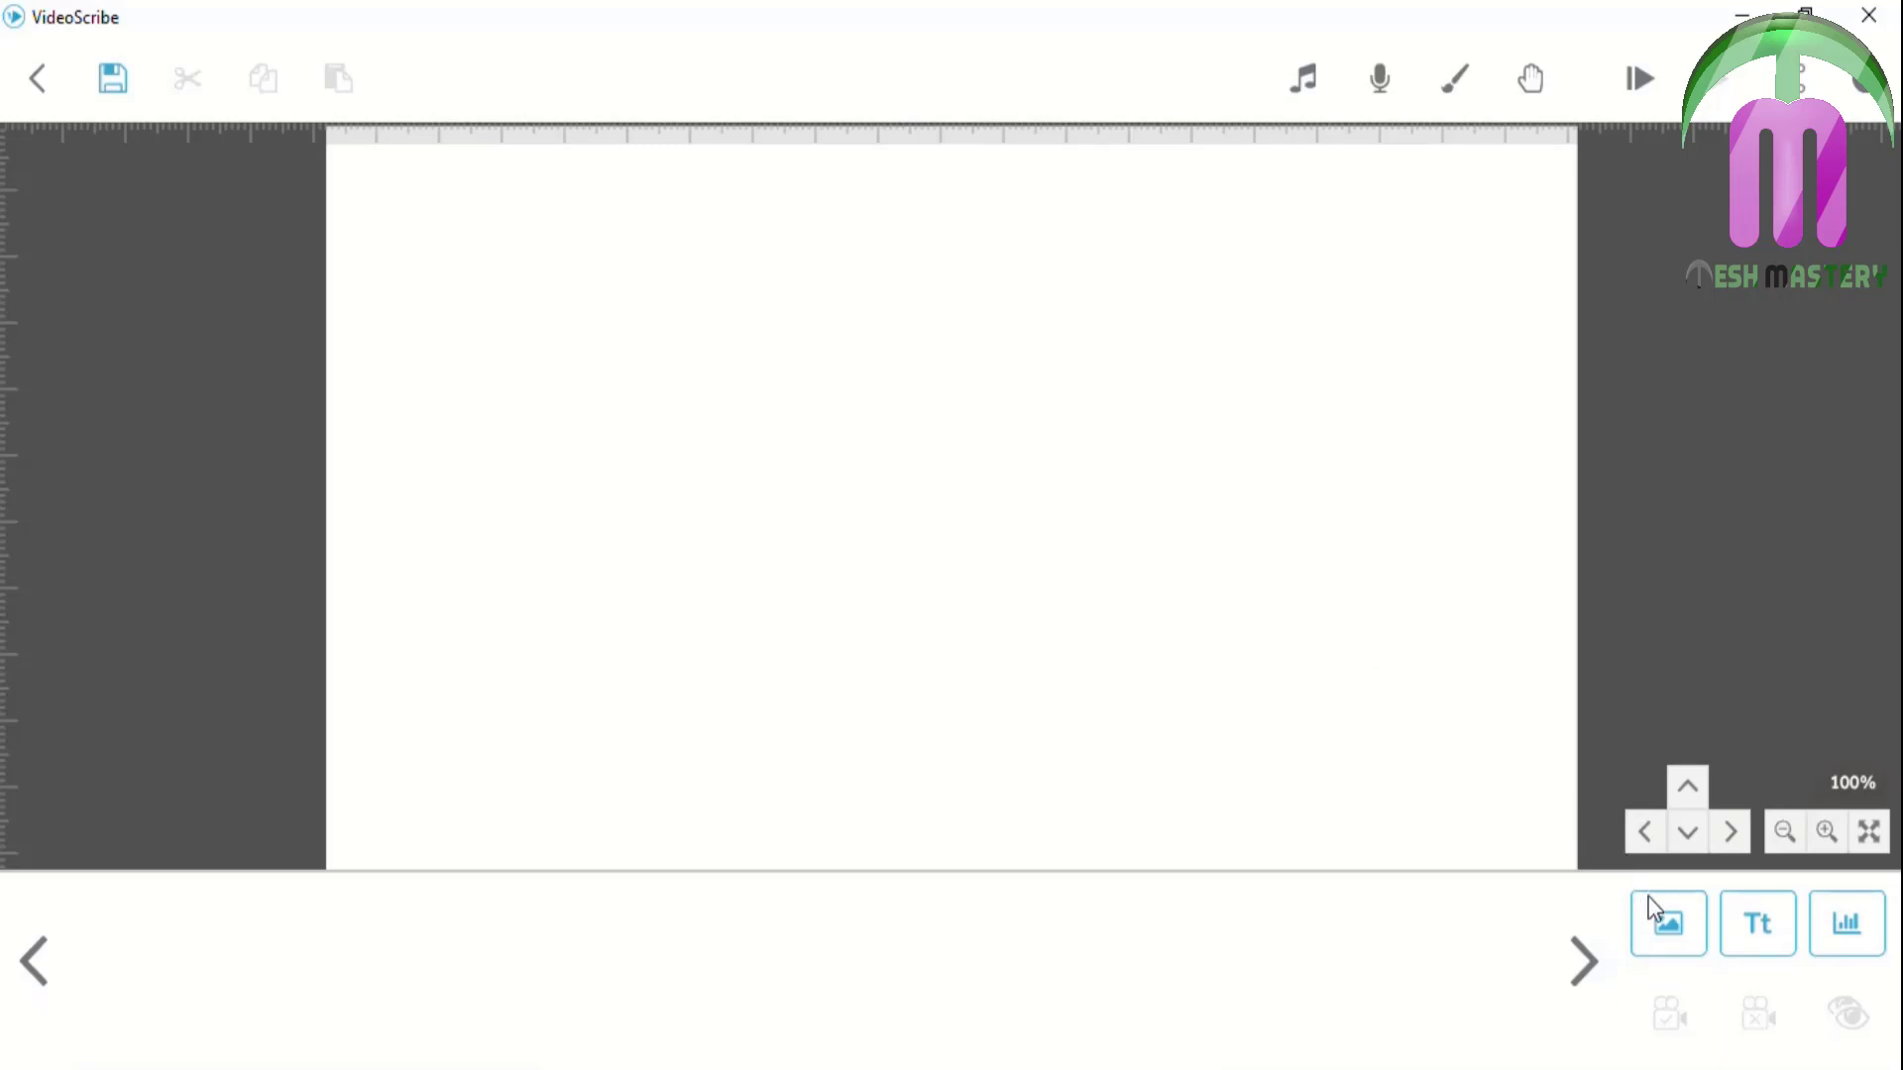
# Add a text line introducing the person's name, set in Barlow Condensed Black
pyautogui.click(1730, 921)
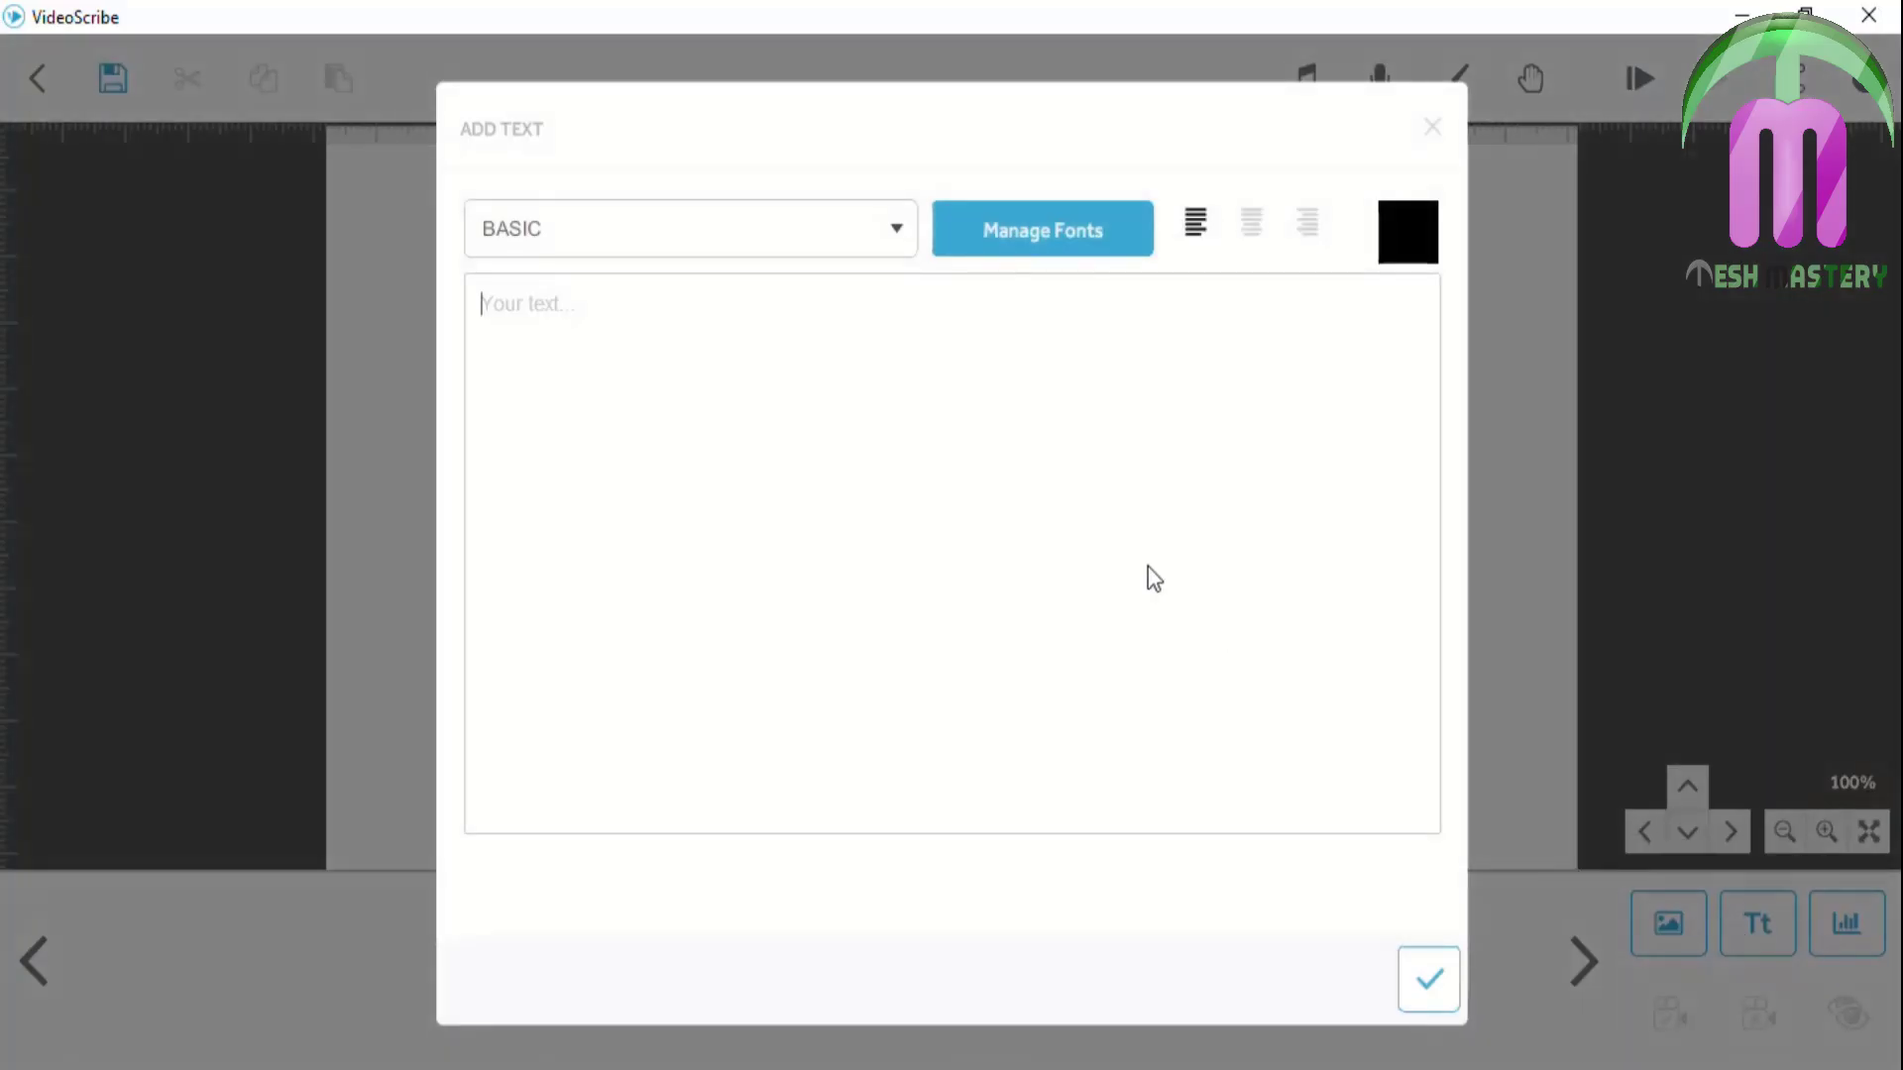
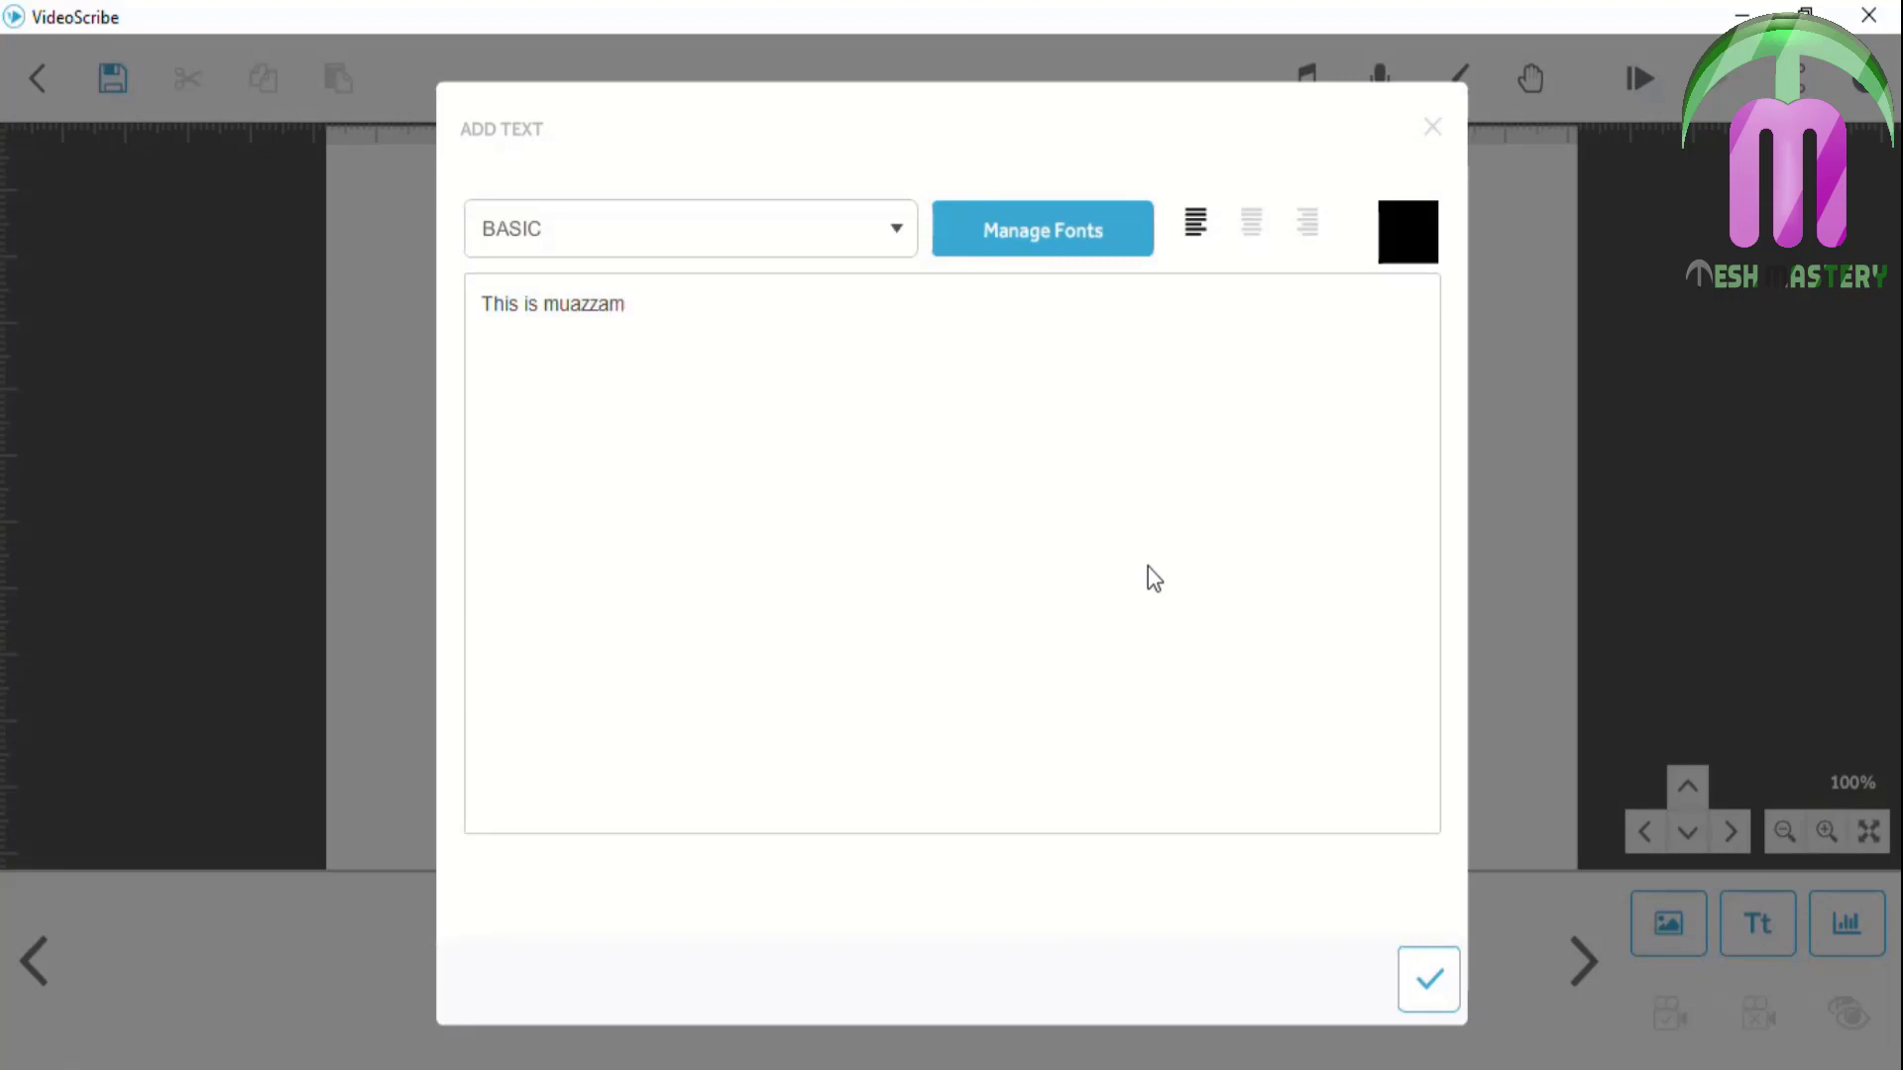
pyautogui.click(784, 226)
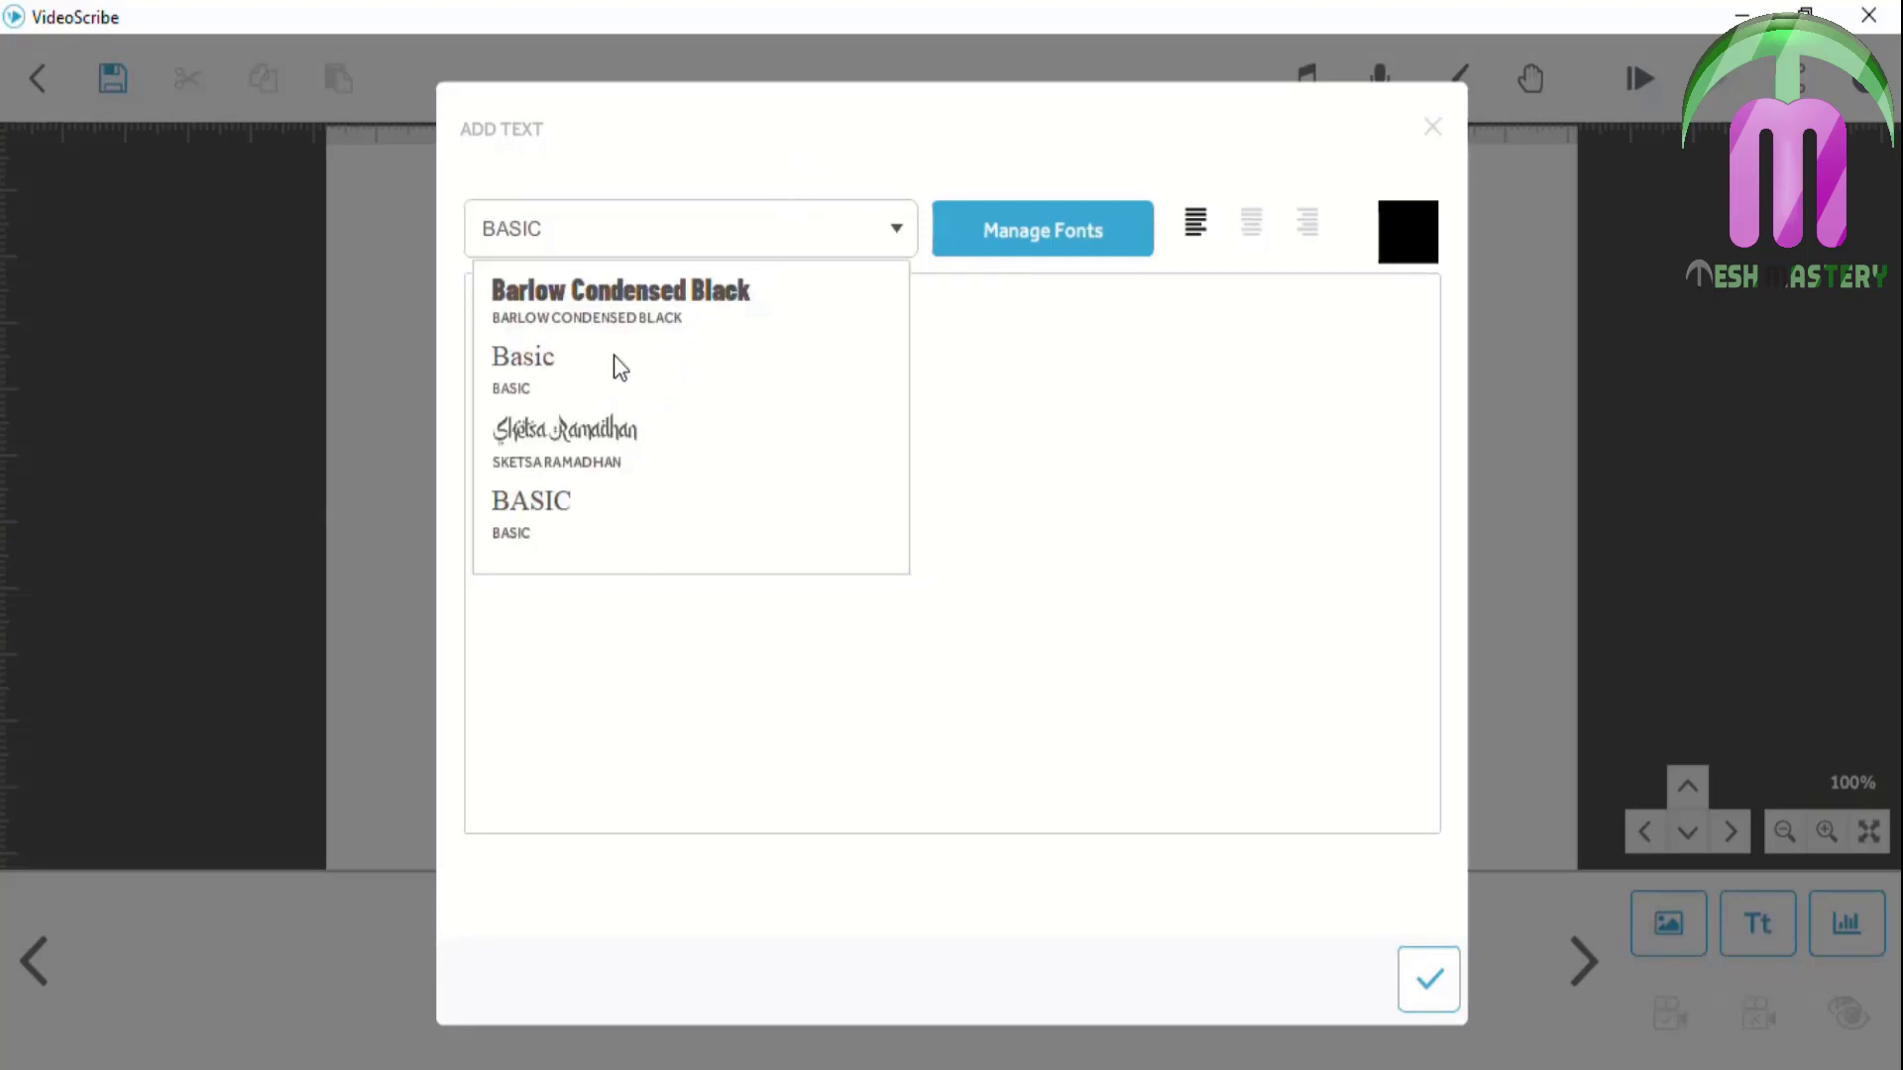
pyautogui.click(620, 300)
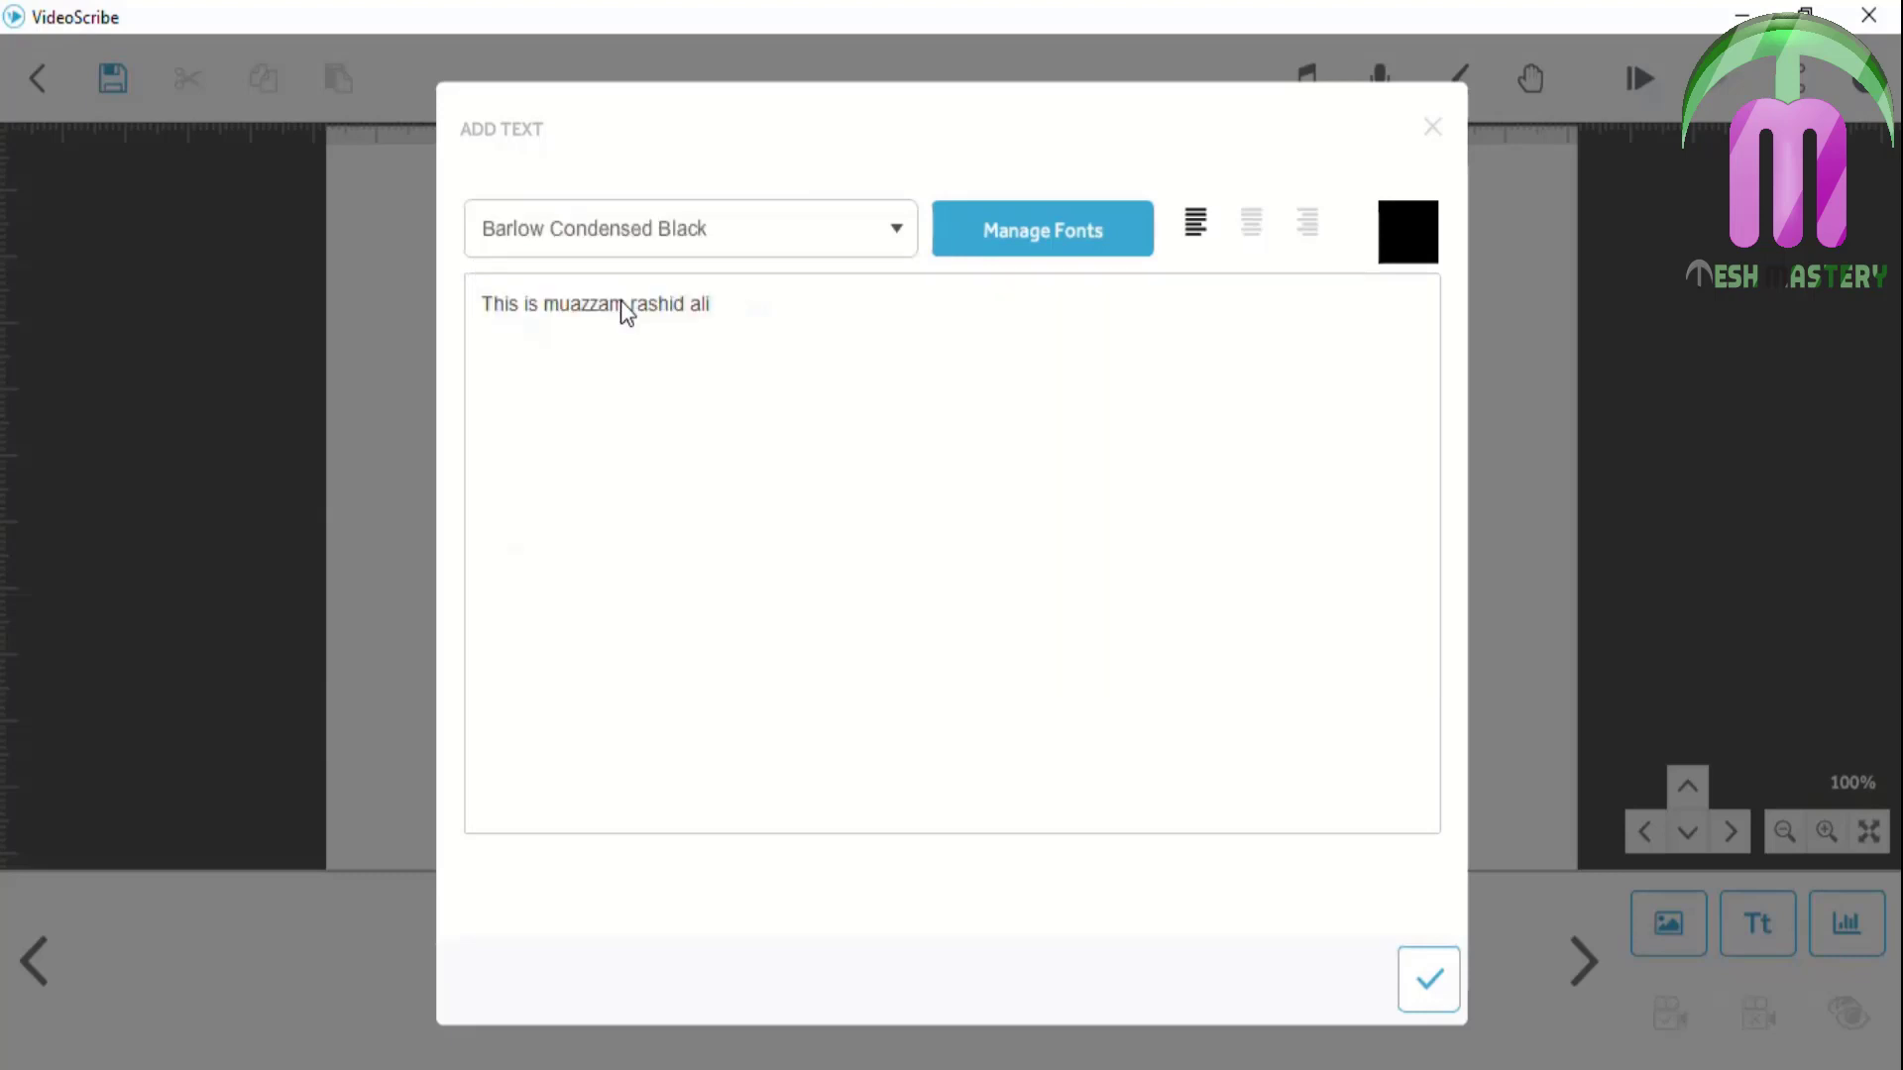
pyautogui.click(1429, 968)
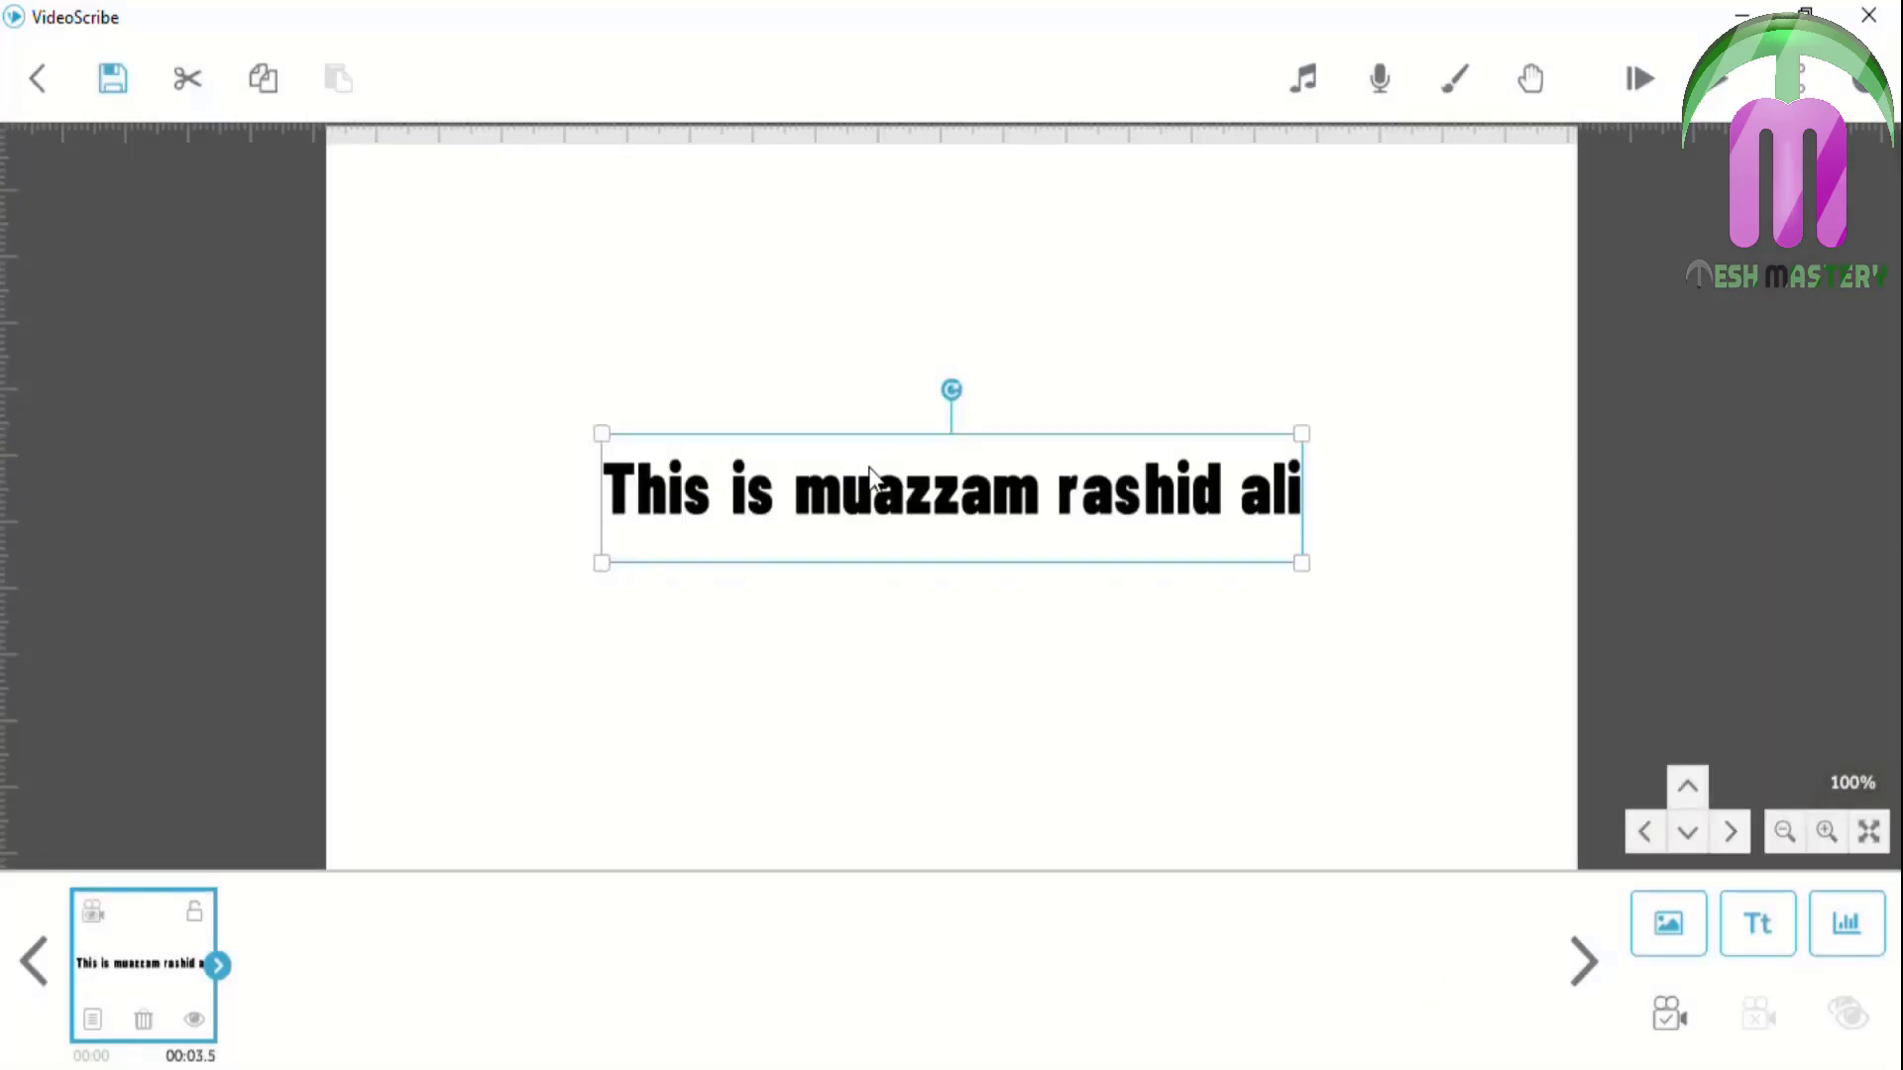
# Move the name text up and start tilting it counterclockwise in Drawing Options
pyautogui.moveTo(891, 484); pyautogui.dragTo(885, 401)
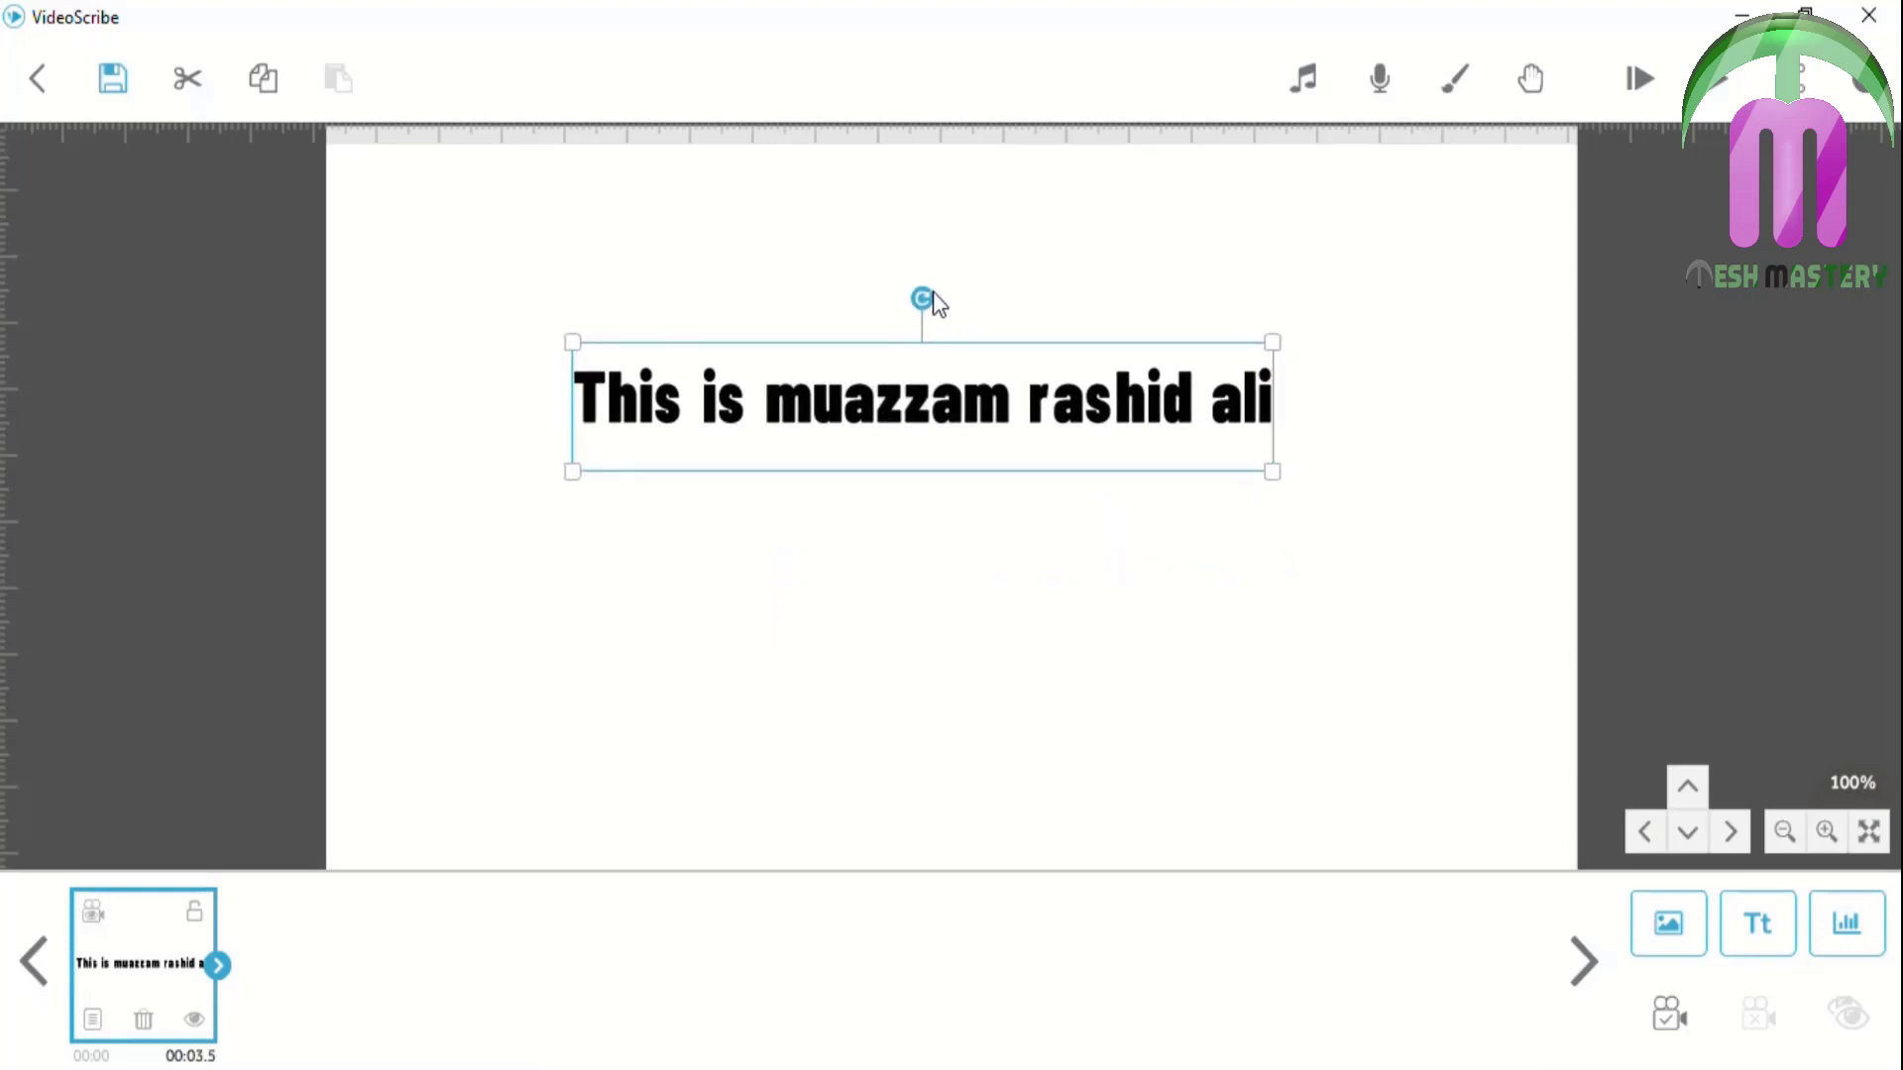
pyautogui.moveTo(924, 298); pyautogui.dragTo(922, 349)
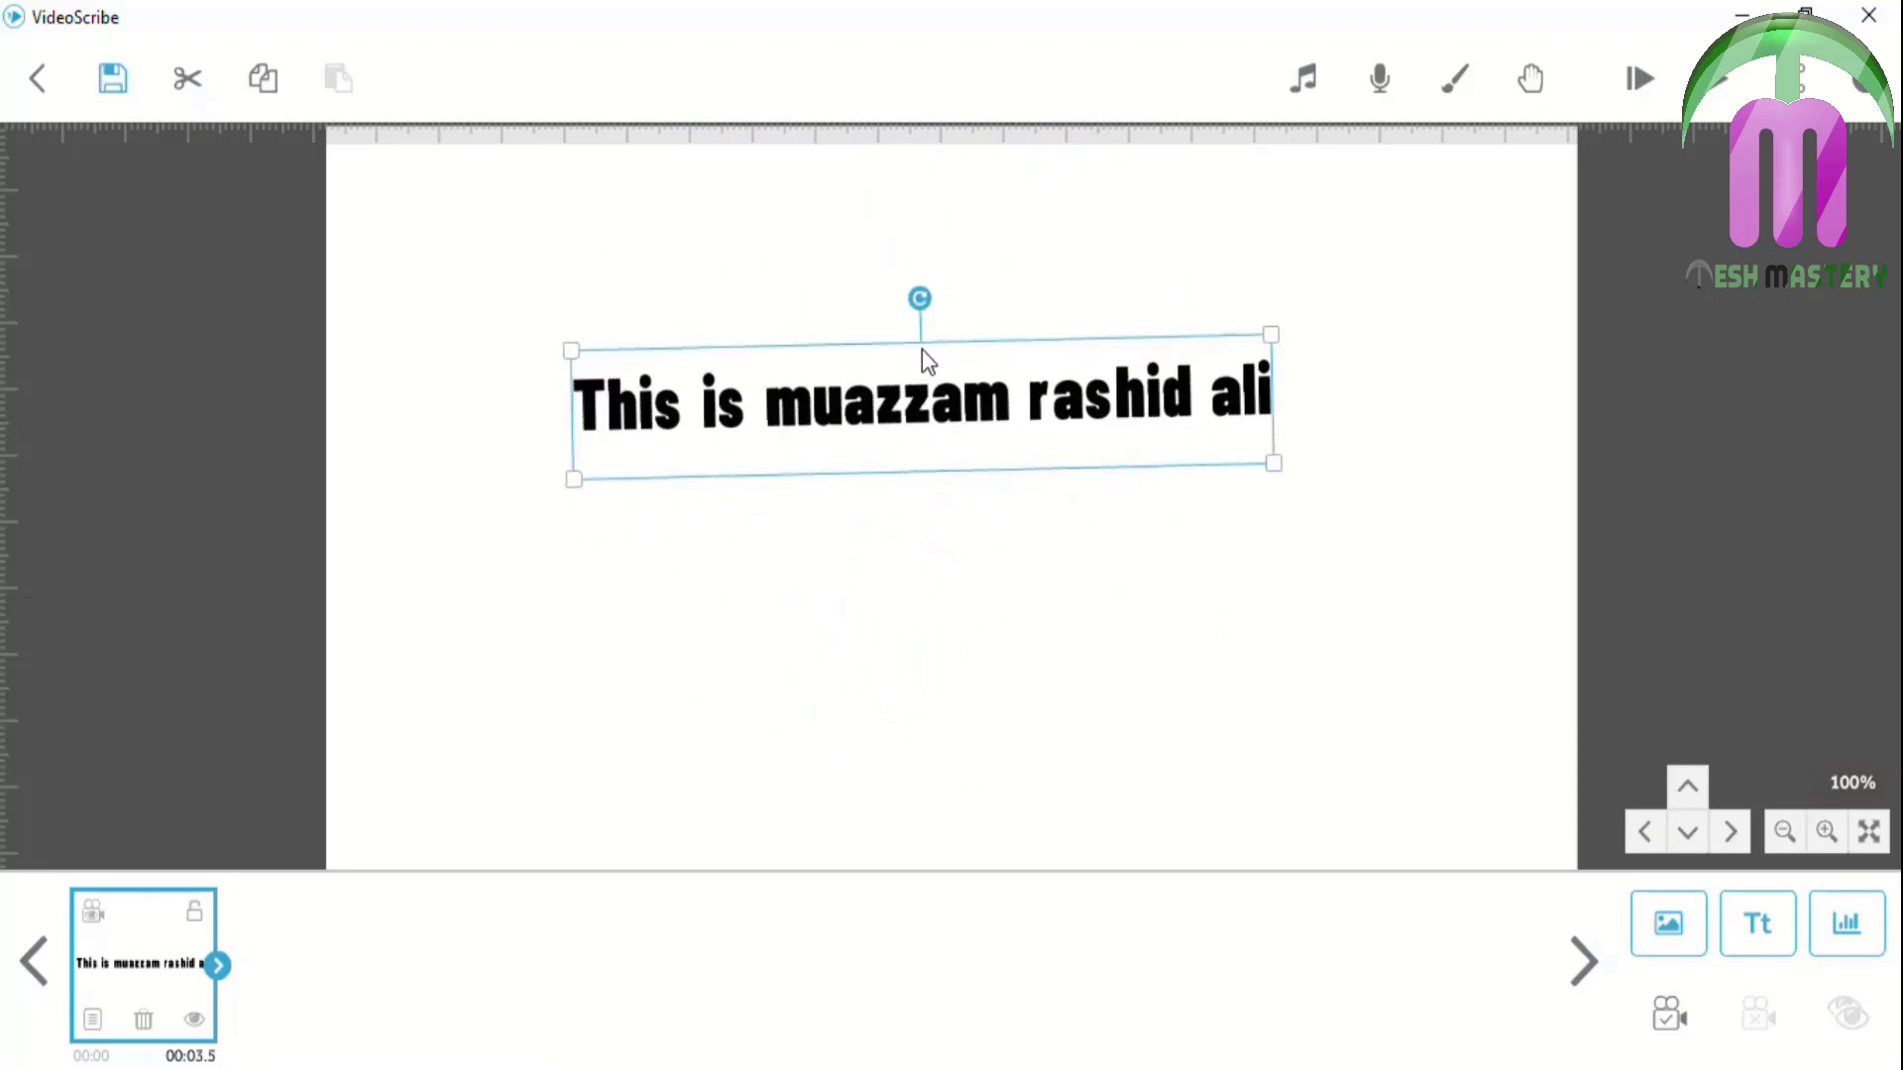
pyautogui.click(93, 1019)
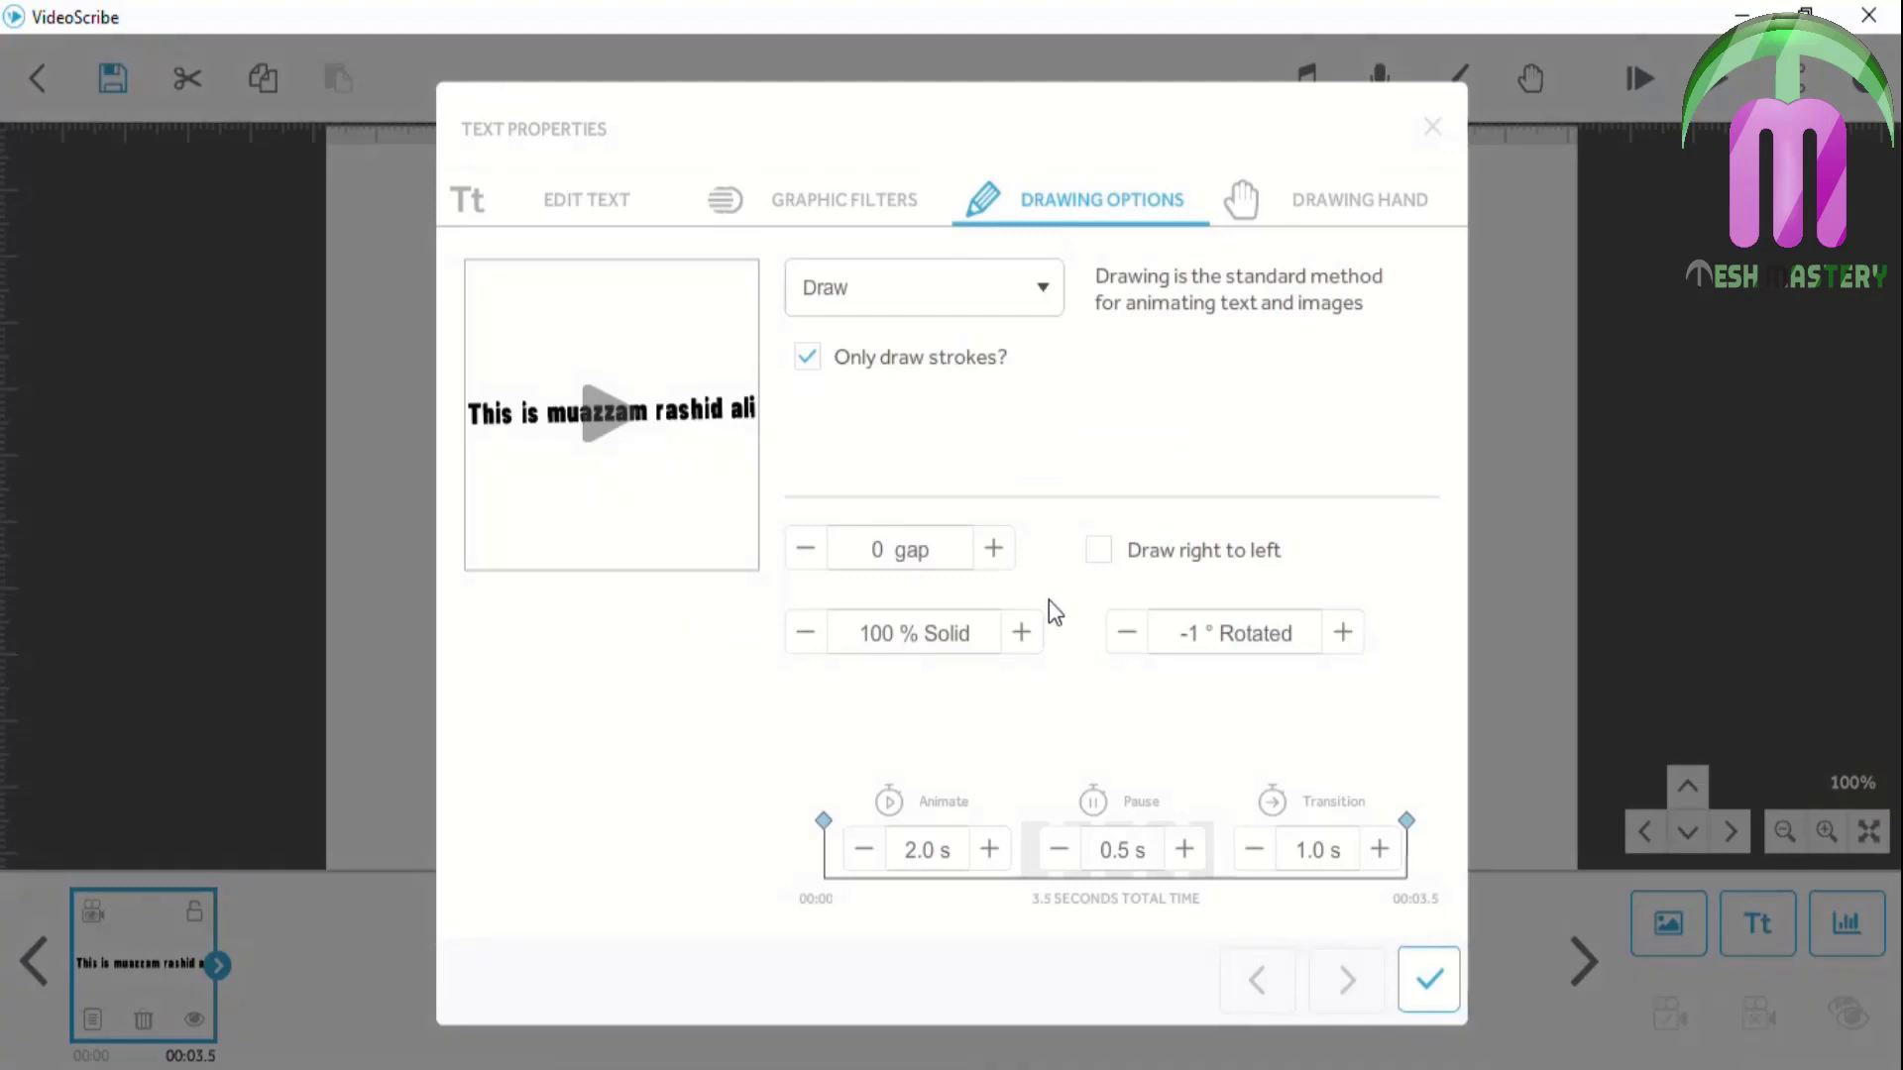
pyautogui.click(1123, 632)
pyautogui.click(1124, 634)
pyautogui.click(1125, 635)
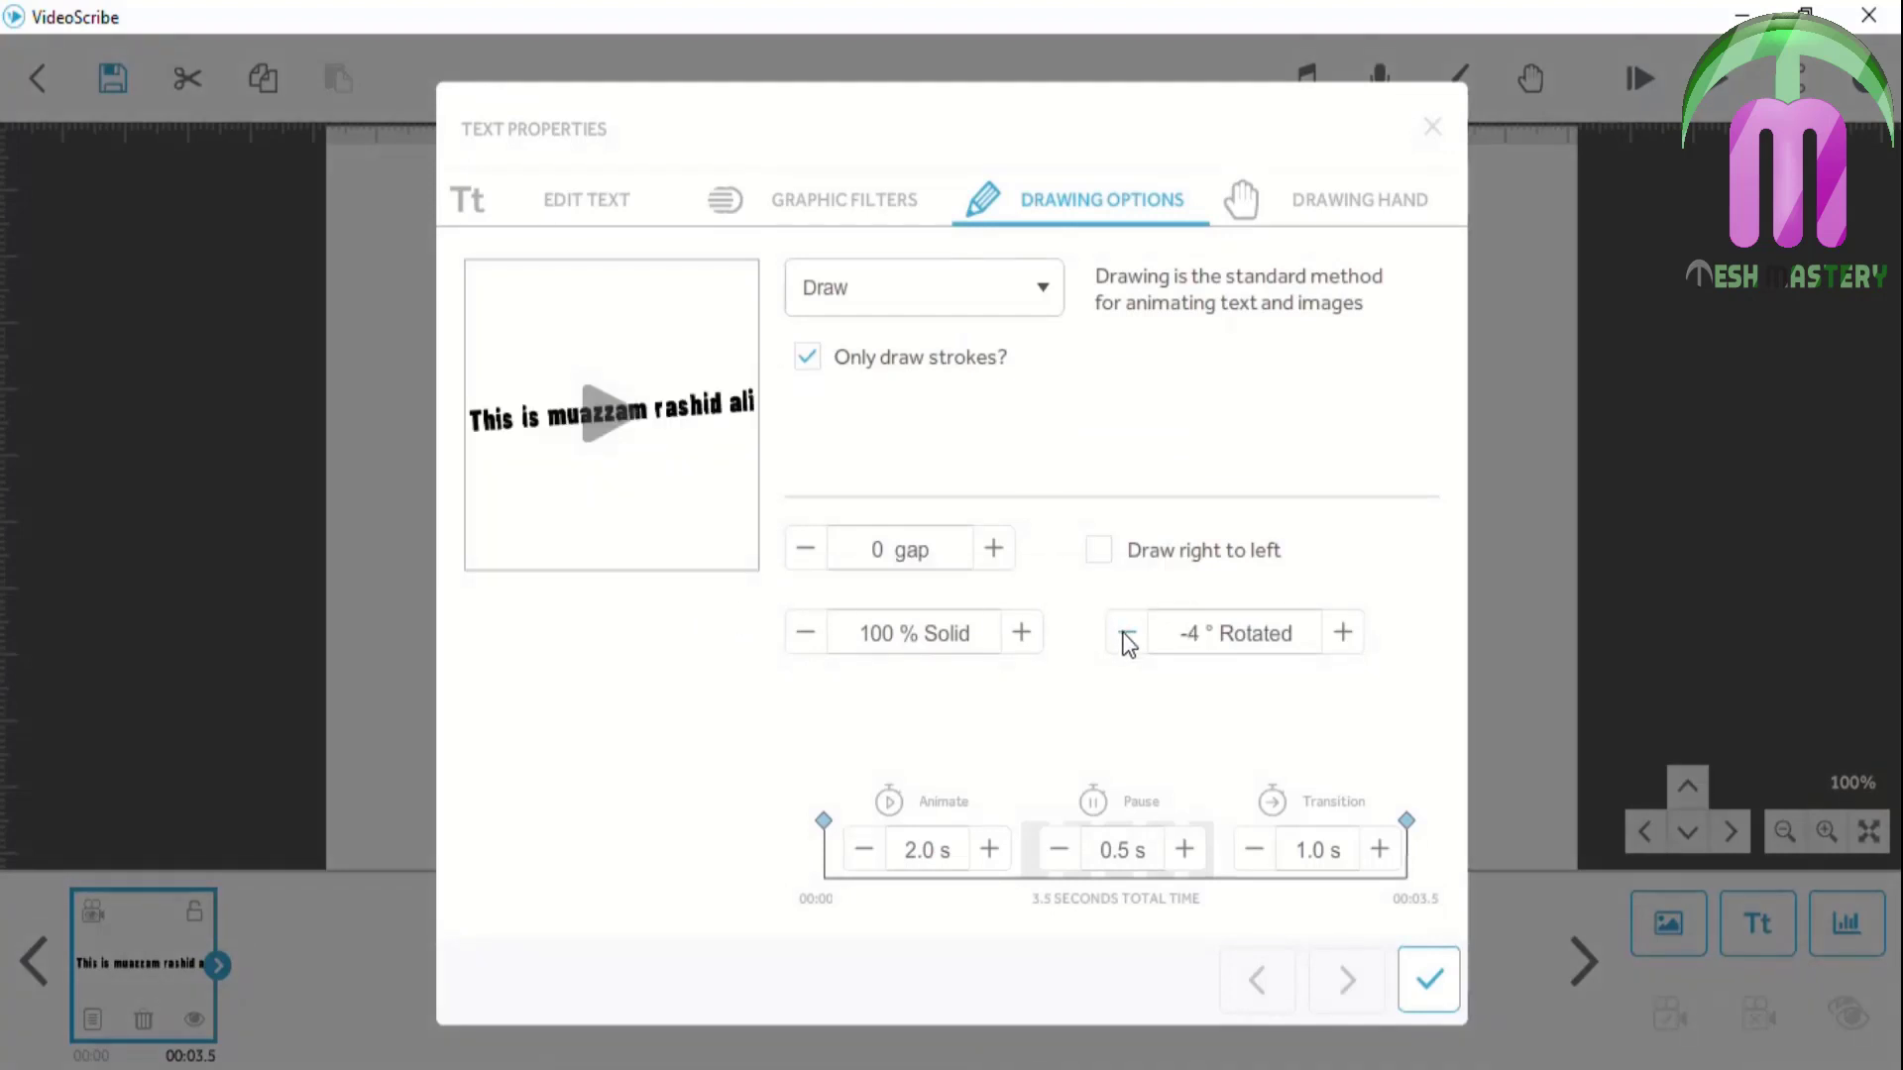
pyautogui.click(1126, 637)
pyautogui.click(1127, 640)
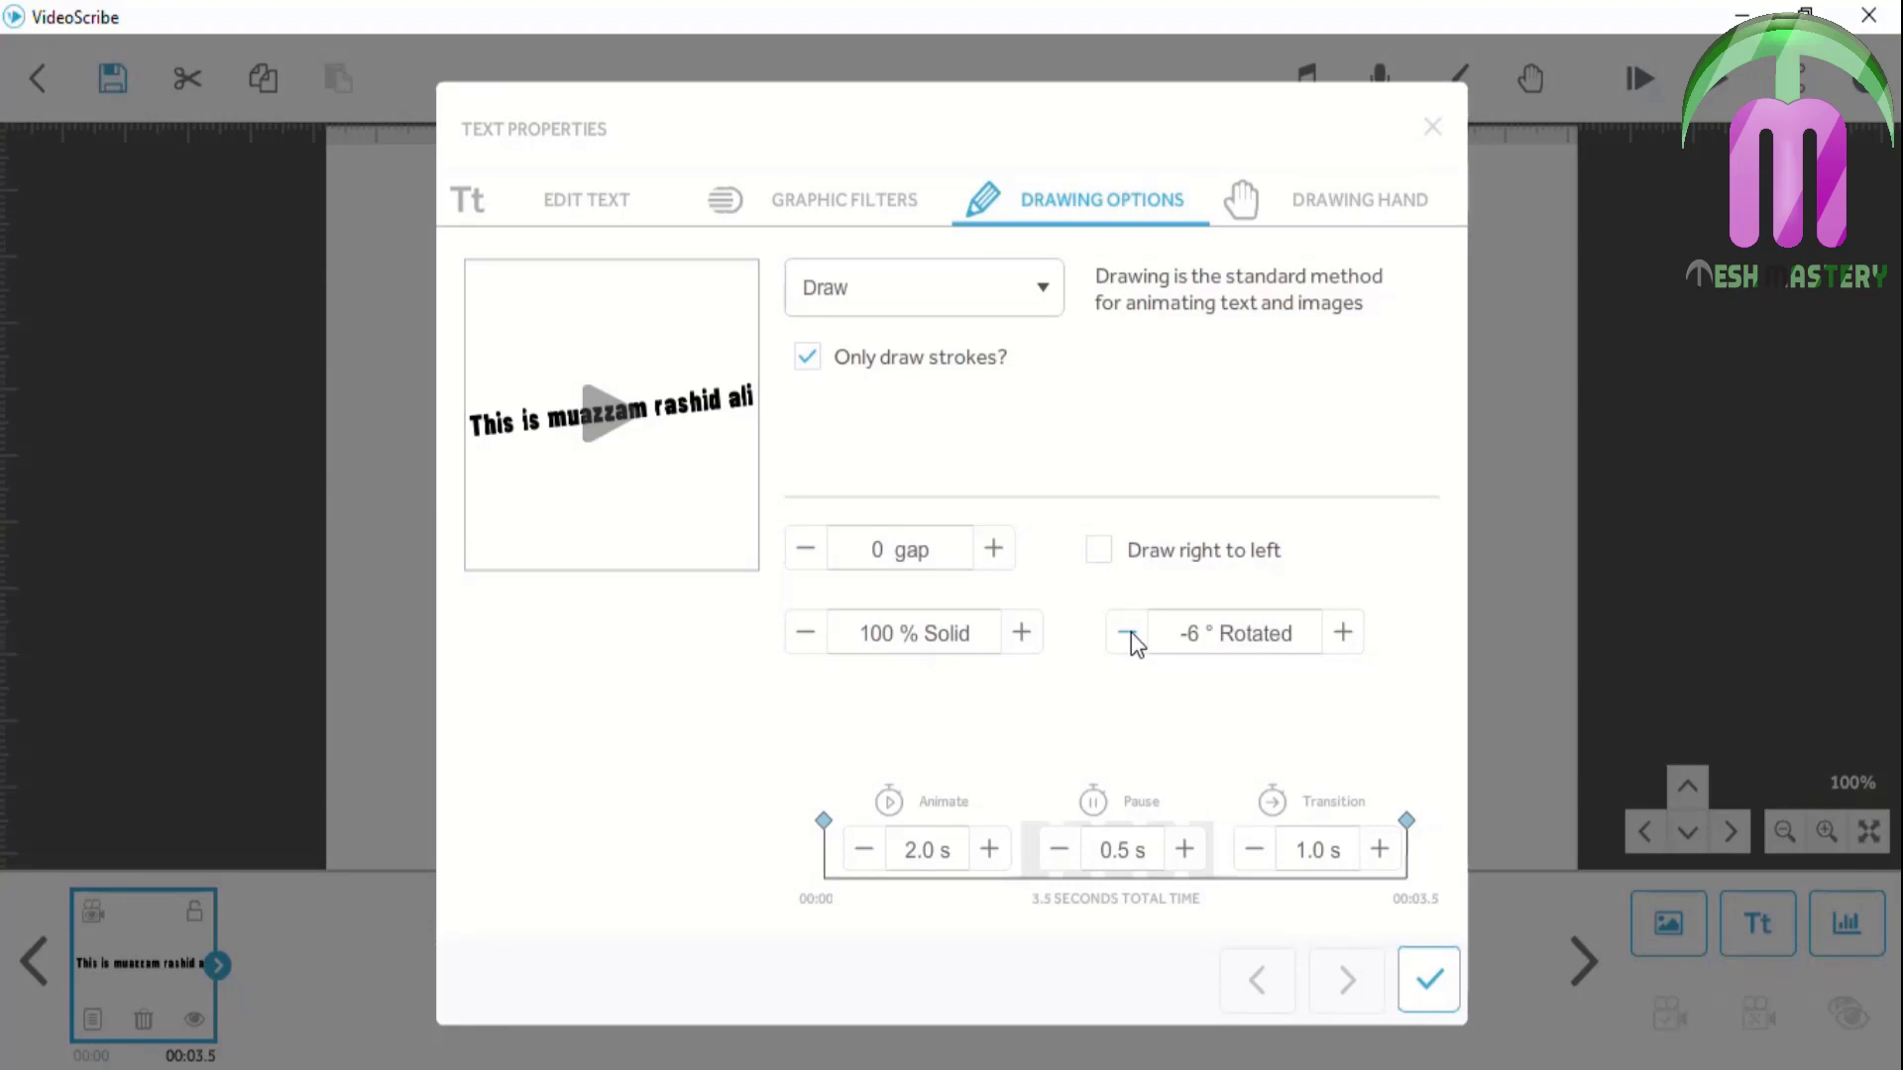
# Bring the text rotation down to -16°, preview the draw animation and apply
pyautogui.click(1130, 632)
pyautogui.click(1130, 632)
pyautogui.click(1131, 631)
pyautogui.click(1131, 633)
pyautogui.click(1130, 632)
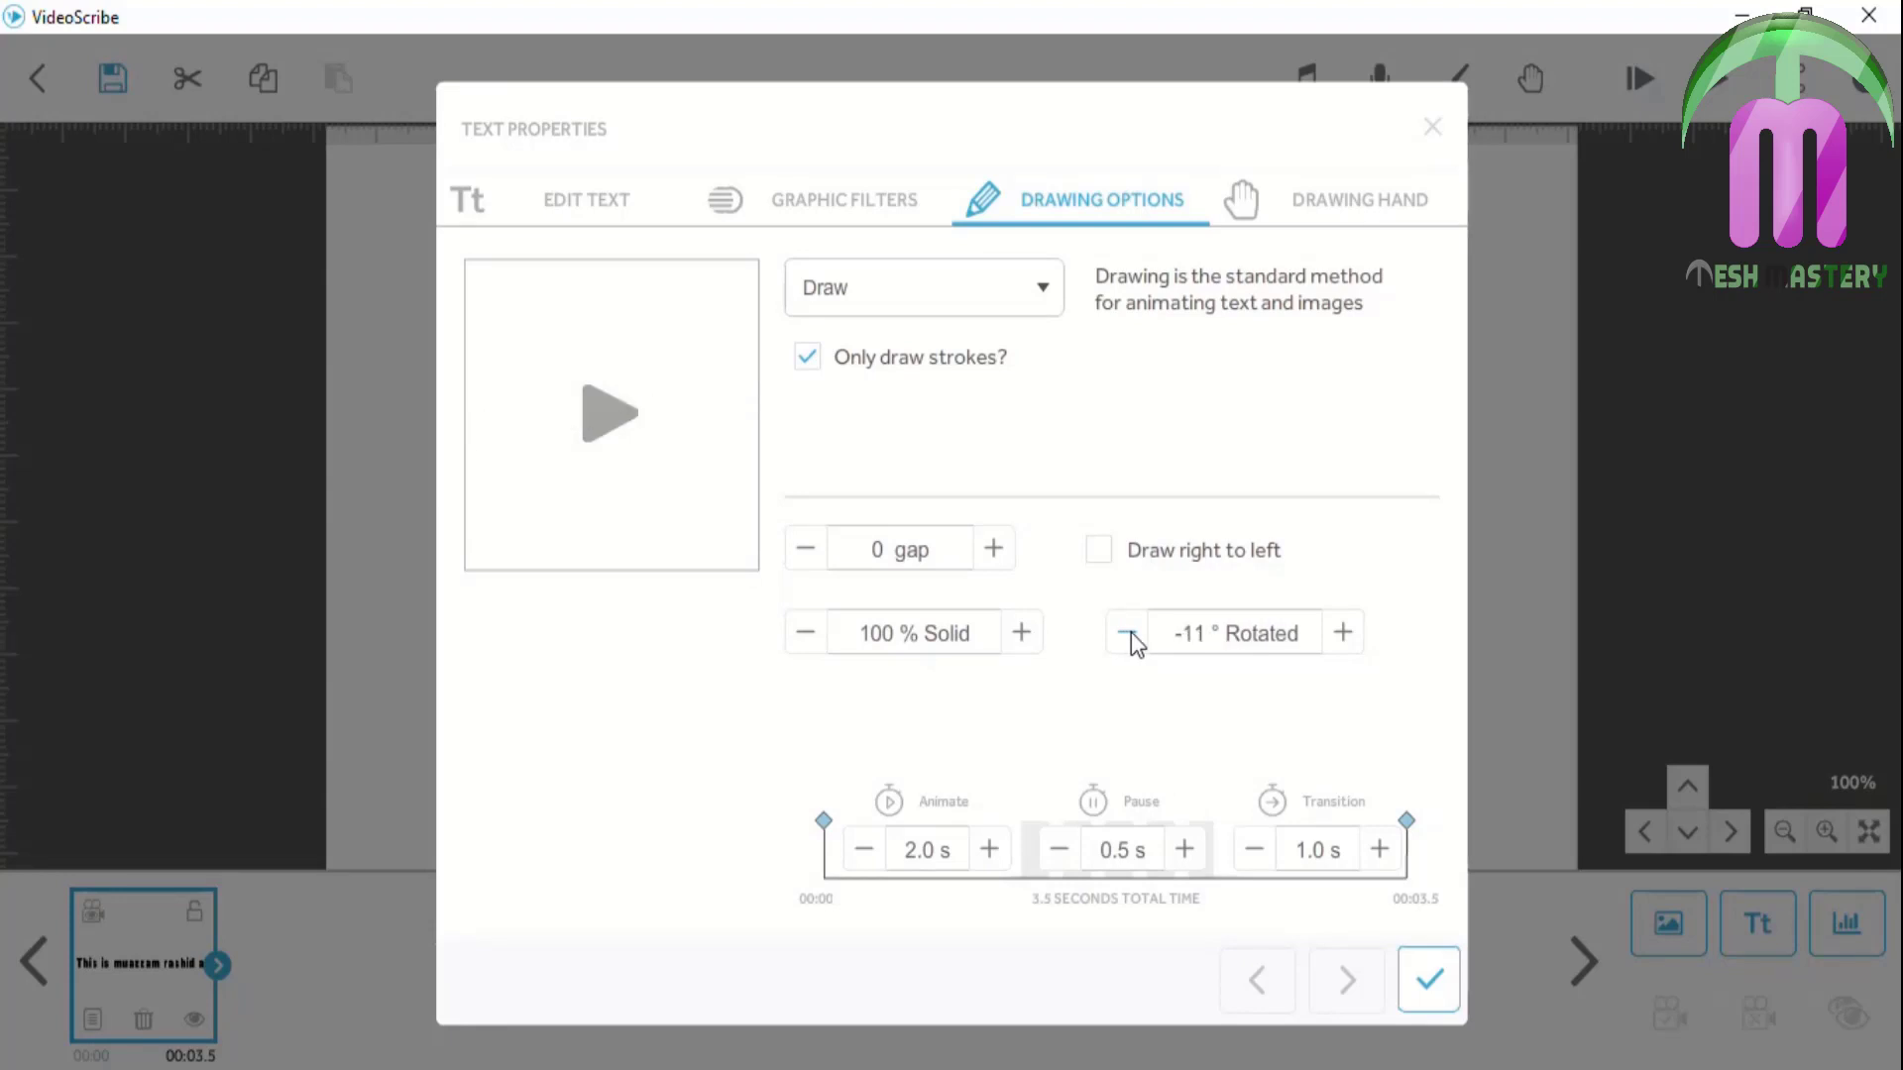
pyautogui.click(1130, 632)
pyautogui.click(1130, 633)
pyautogui.click(1131, 632)
pyautogui.click(1131, 632)
pyautogui.click(1131, 632)
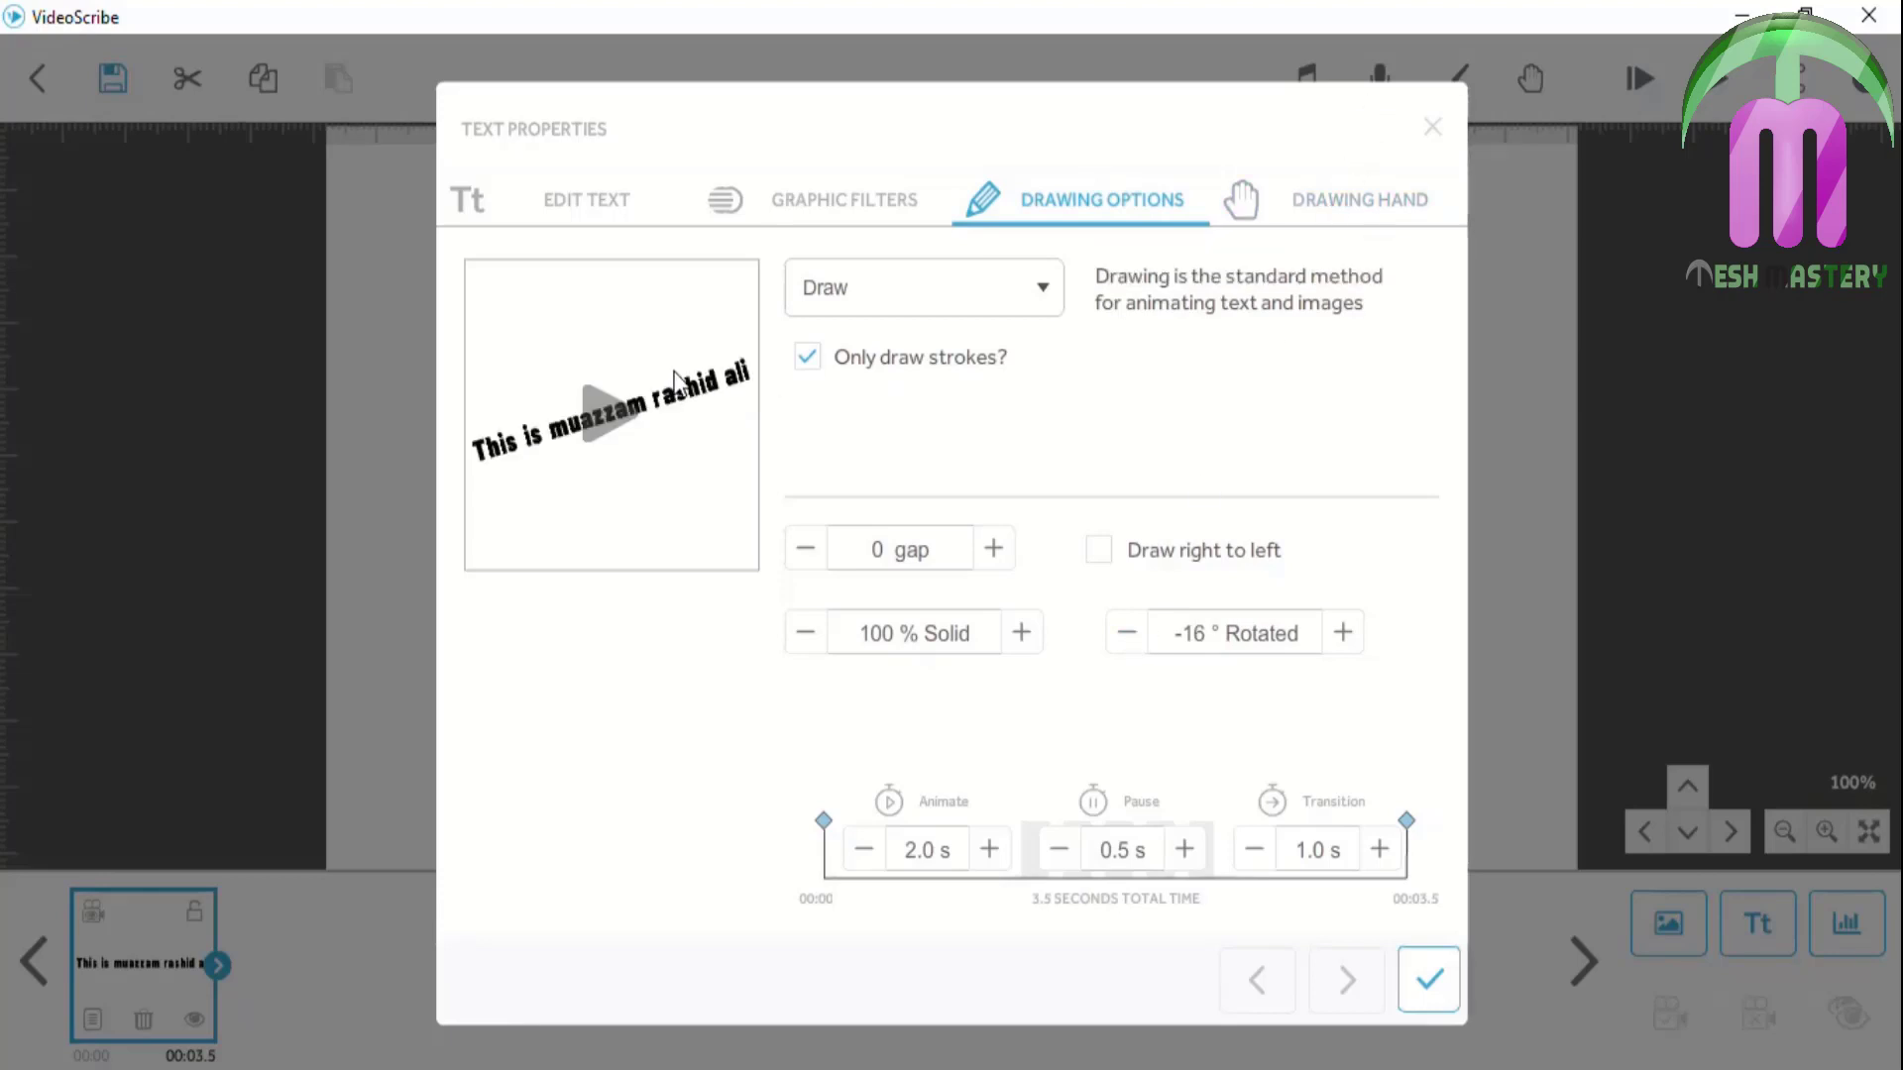
pyautogui.click(635, 407)
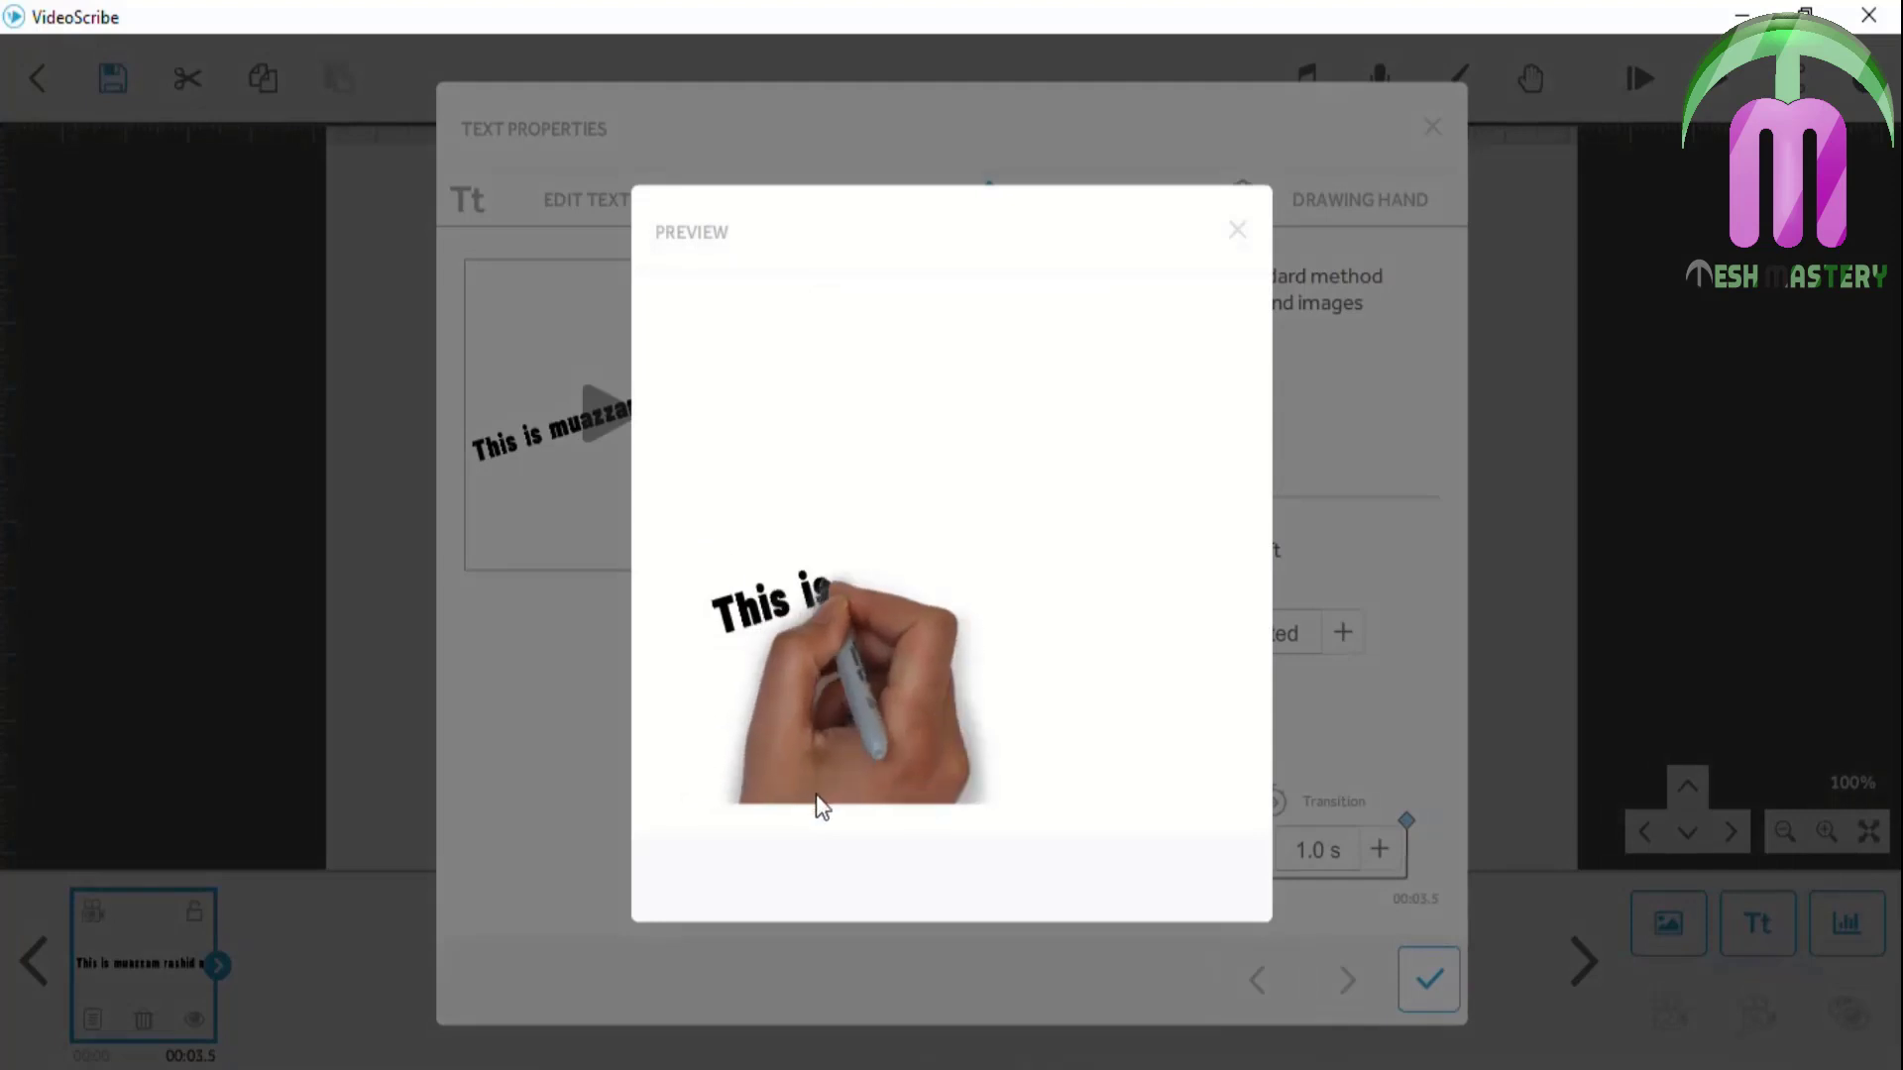
pyautogui.click(1237, 230)
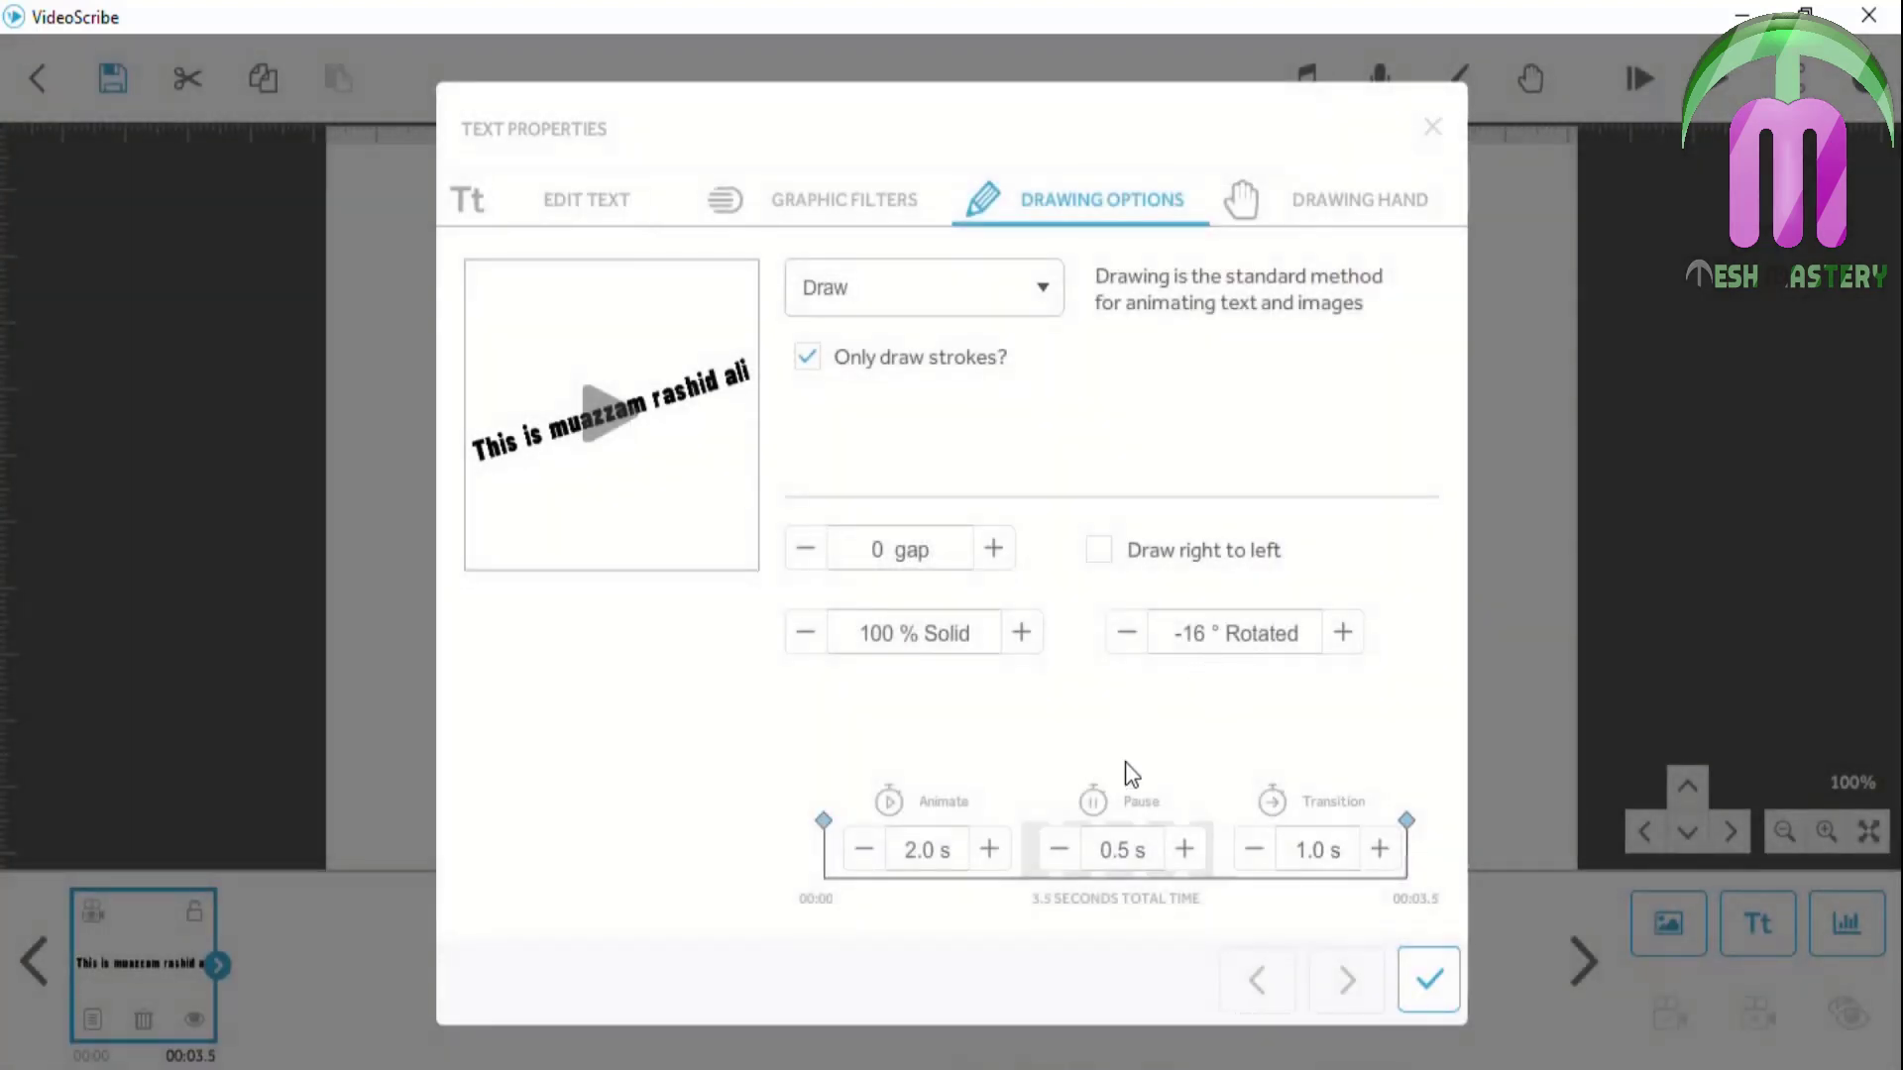
pyautogui.click(1416, 972)
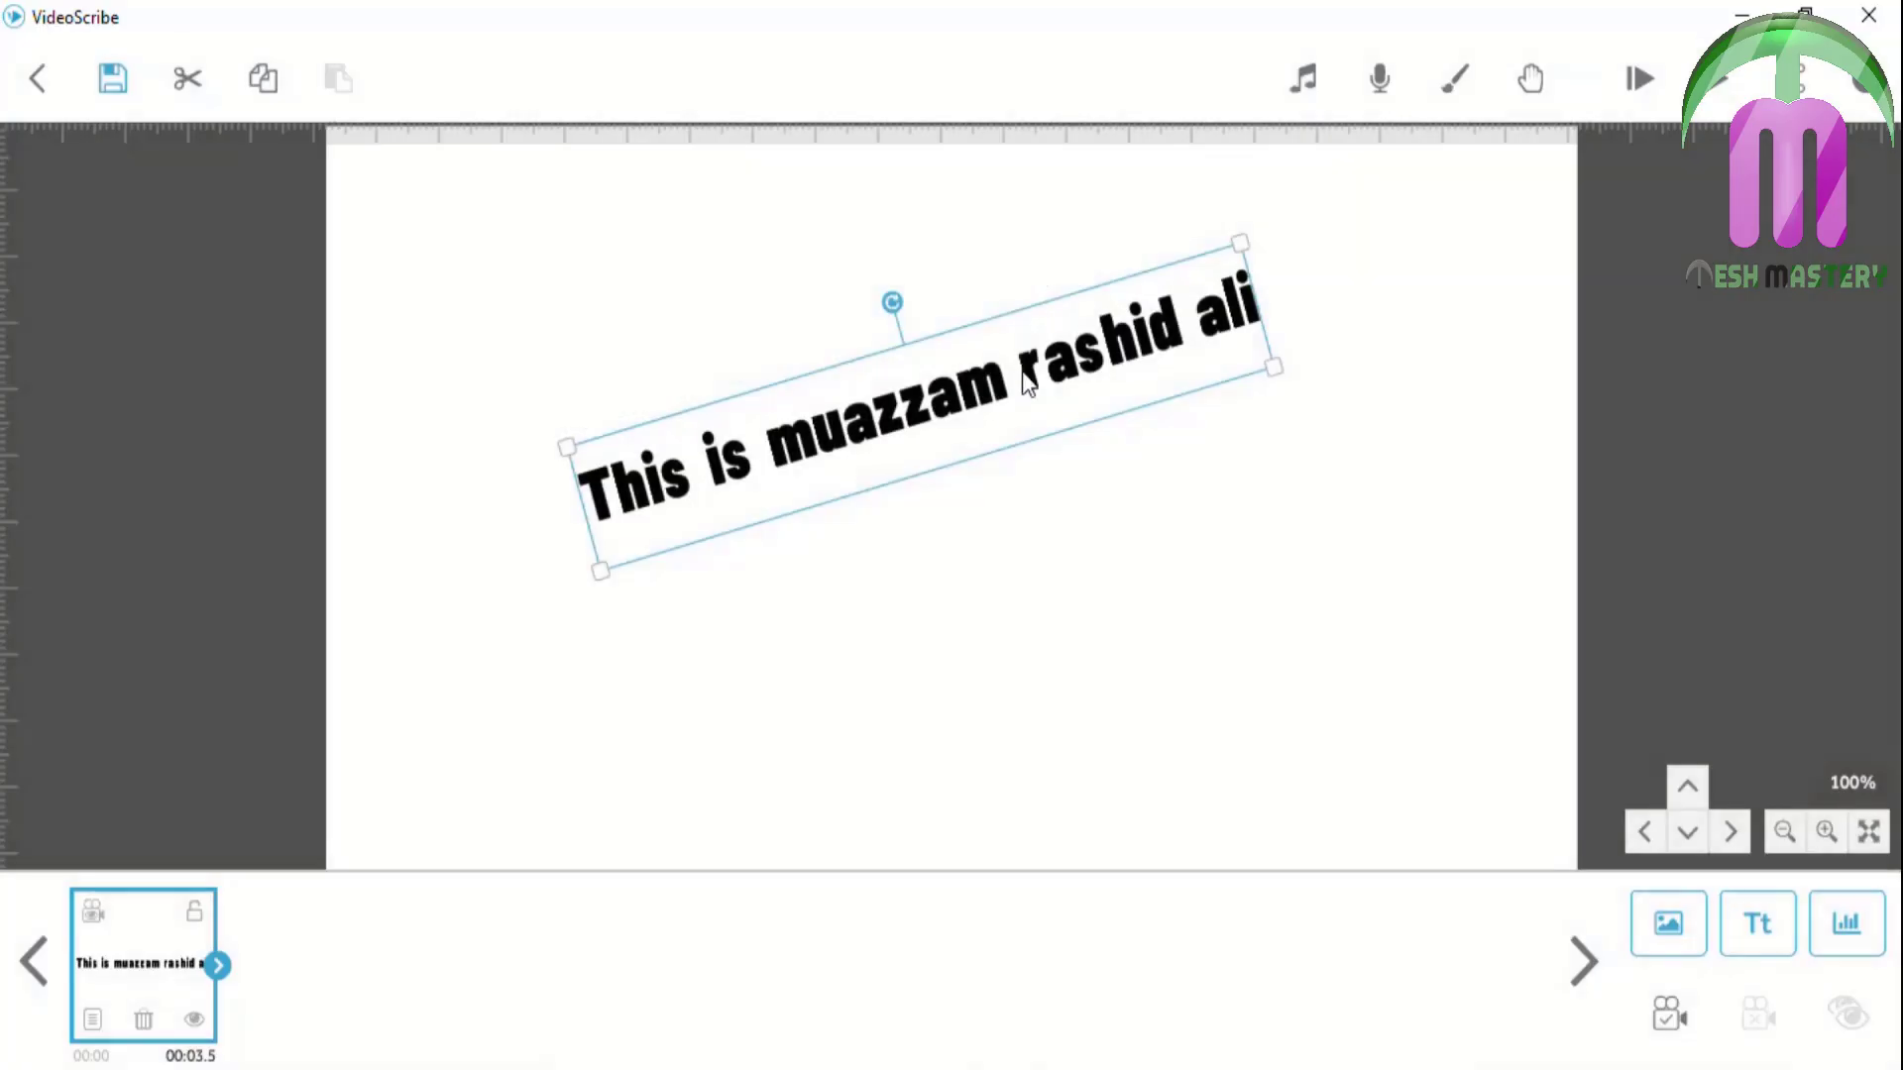
# Raise the text and add the coloured aquarium from Buildings, small in the lower right
pyautogui.moveTo(947, 401); pyautogui.dragTo(940, 313)
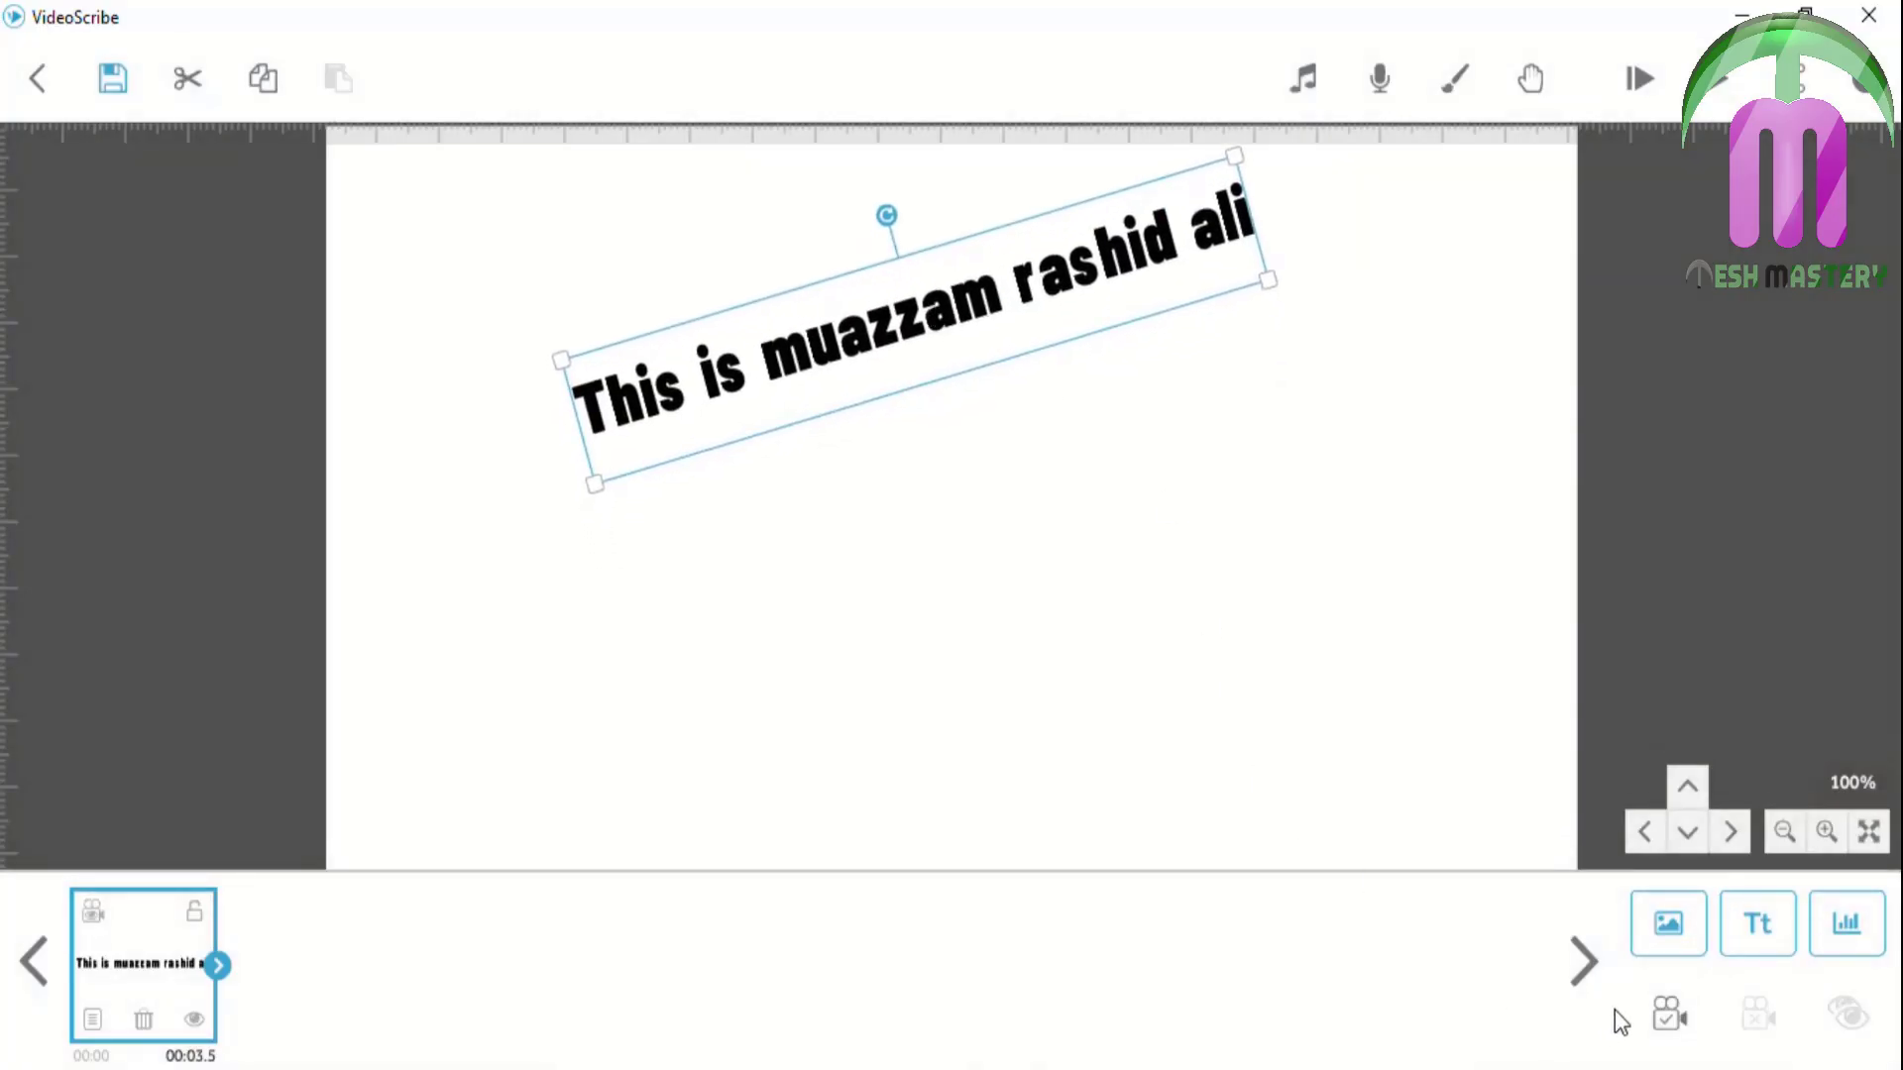
pyautogui.click(1670, 922)
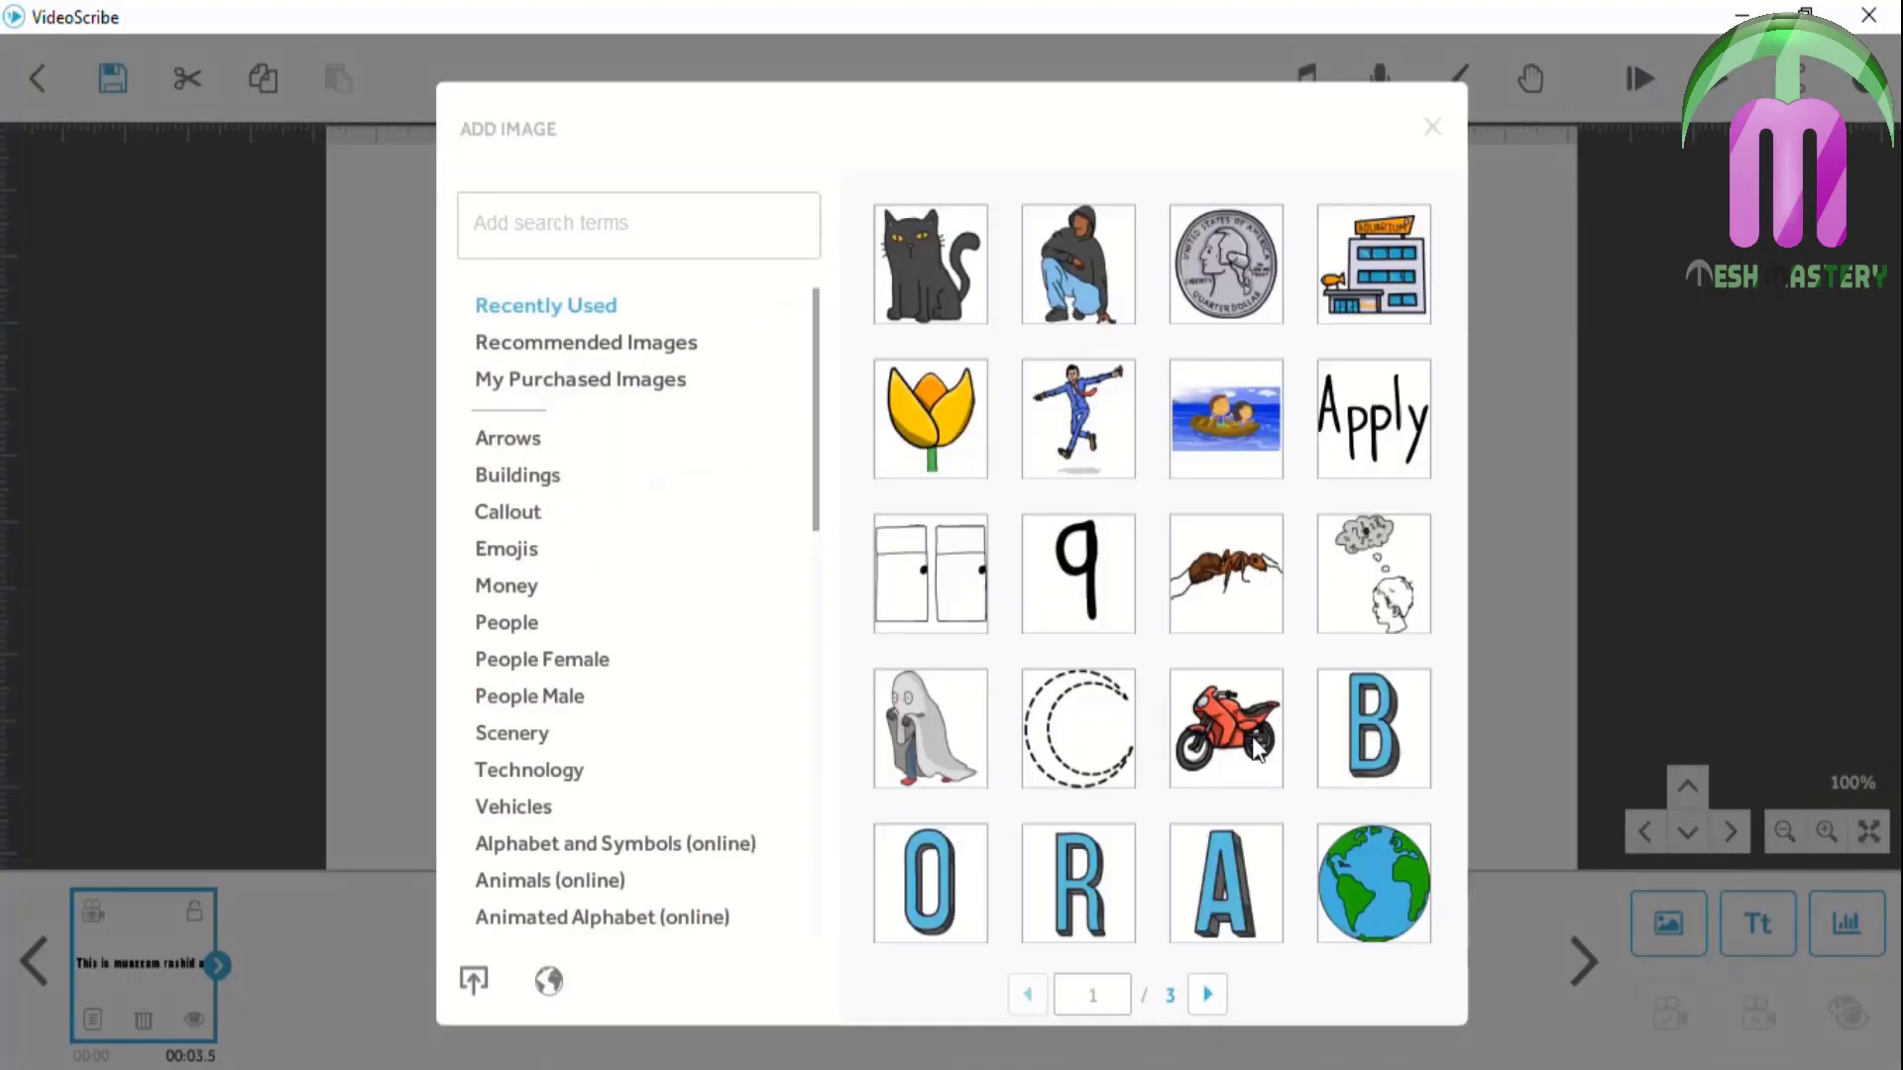
pyautogui.click(585, 477)
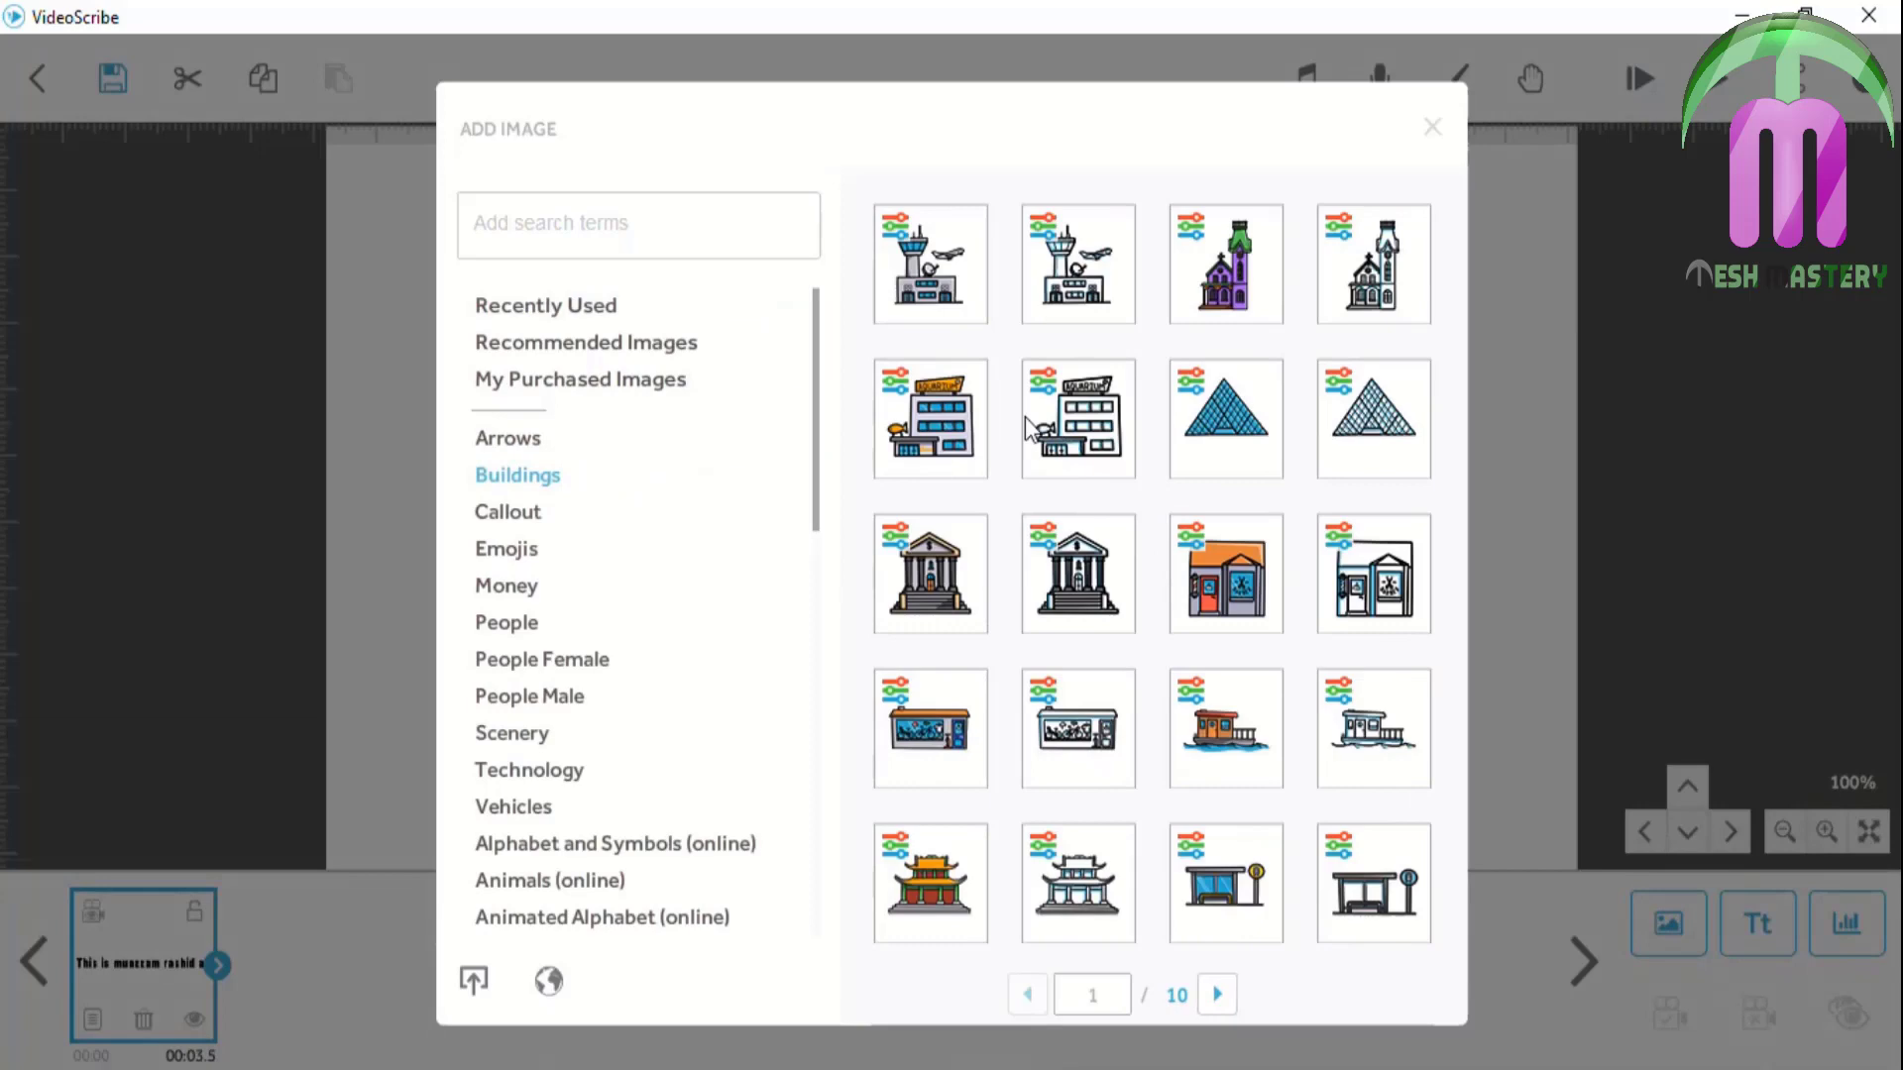
pyautogui.click(942, 417)
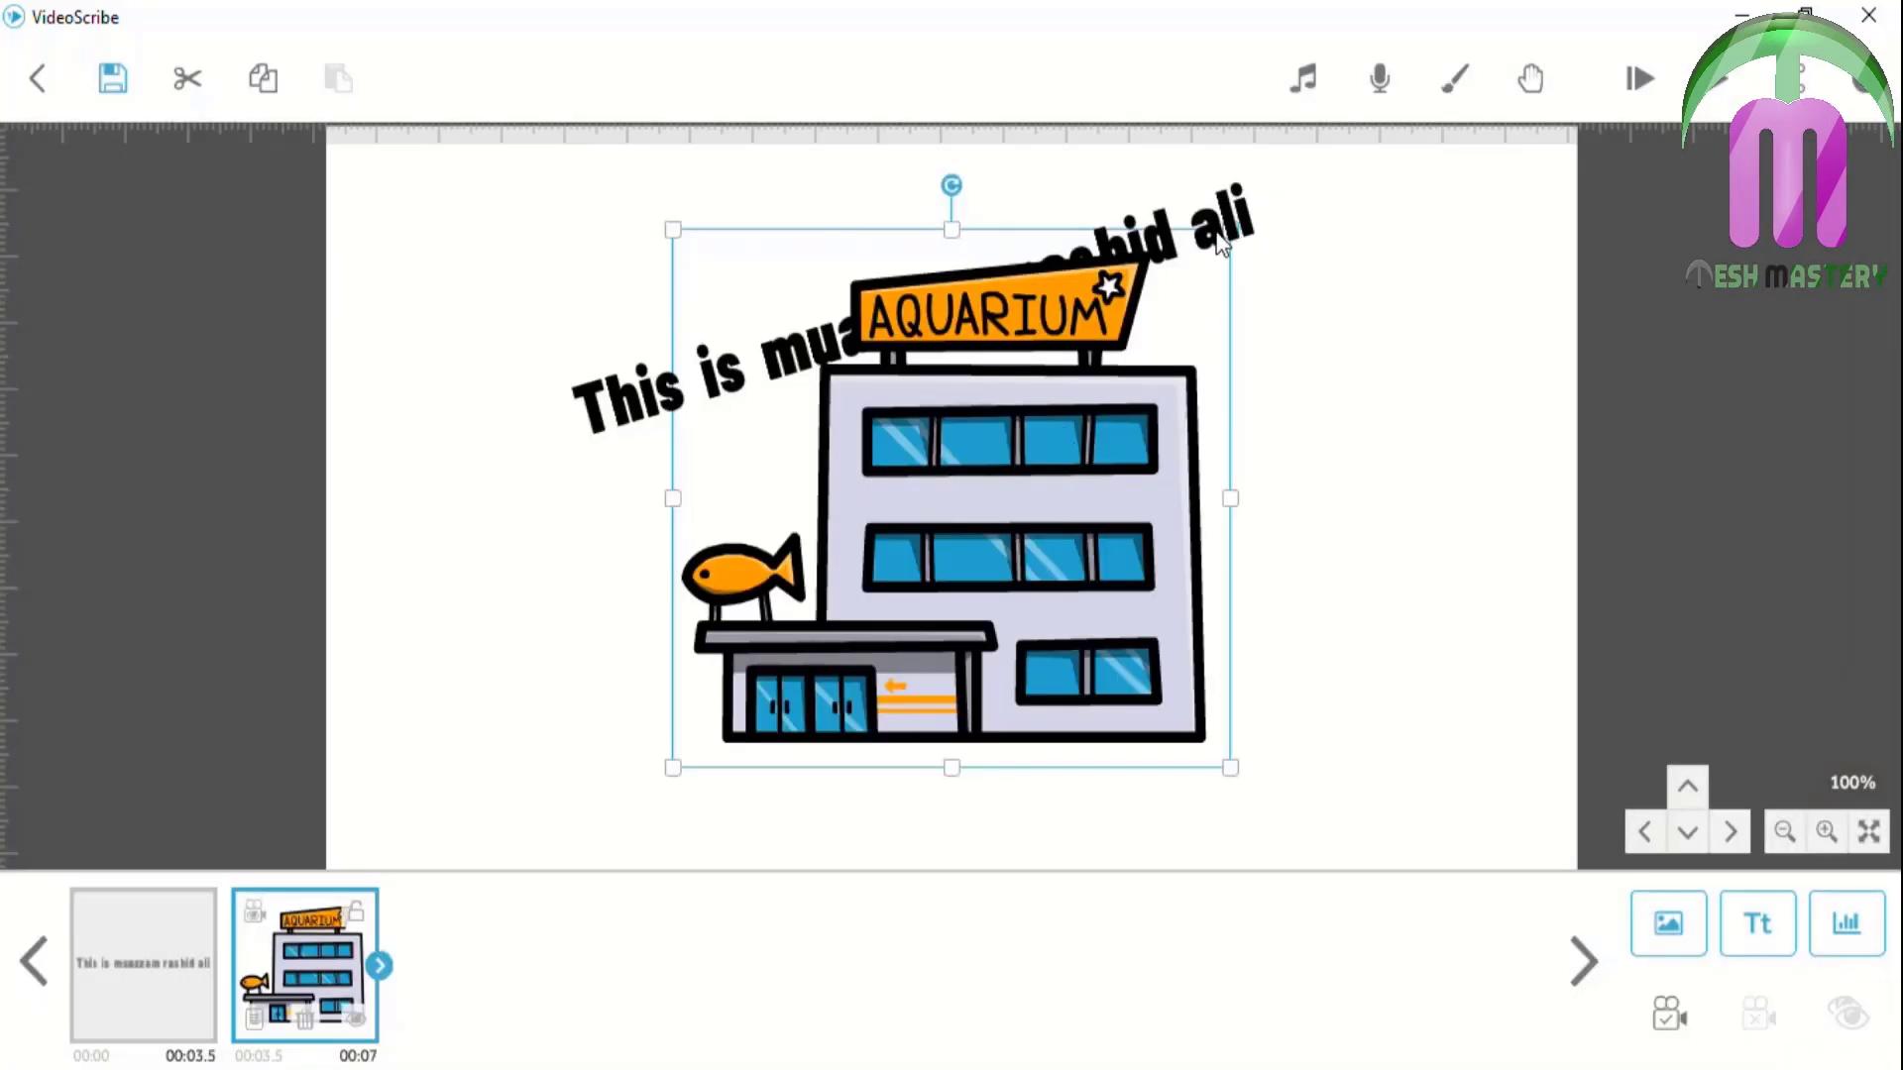
pyautogui.moveTo(1197, 561); pyautogui.dragTo(1316, 609)
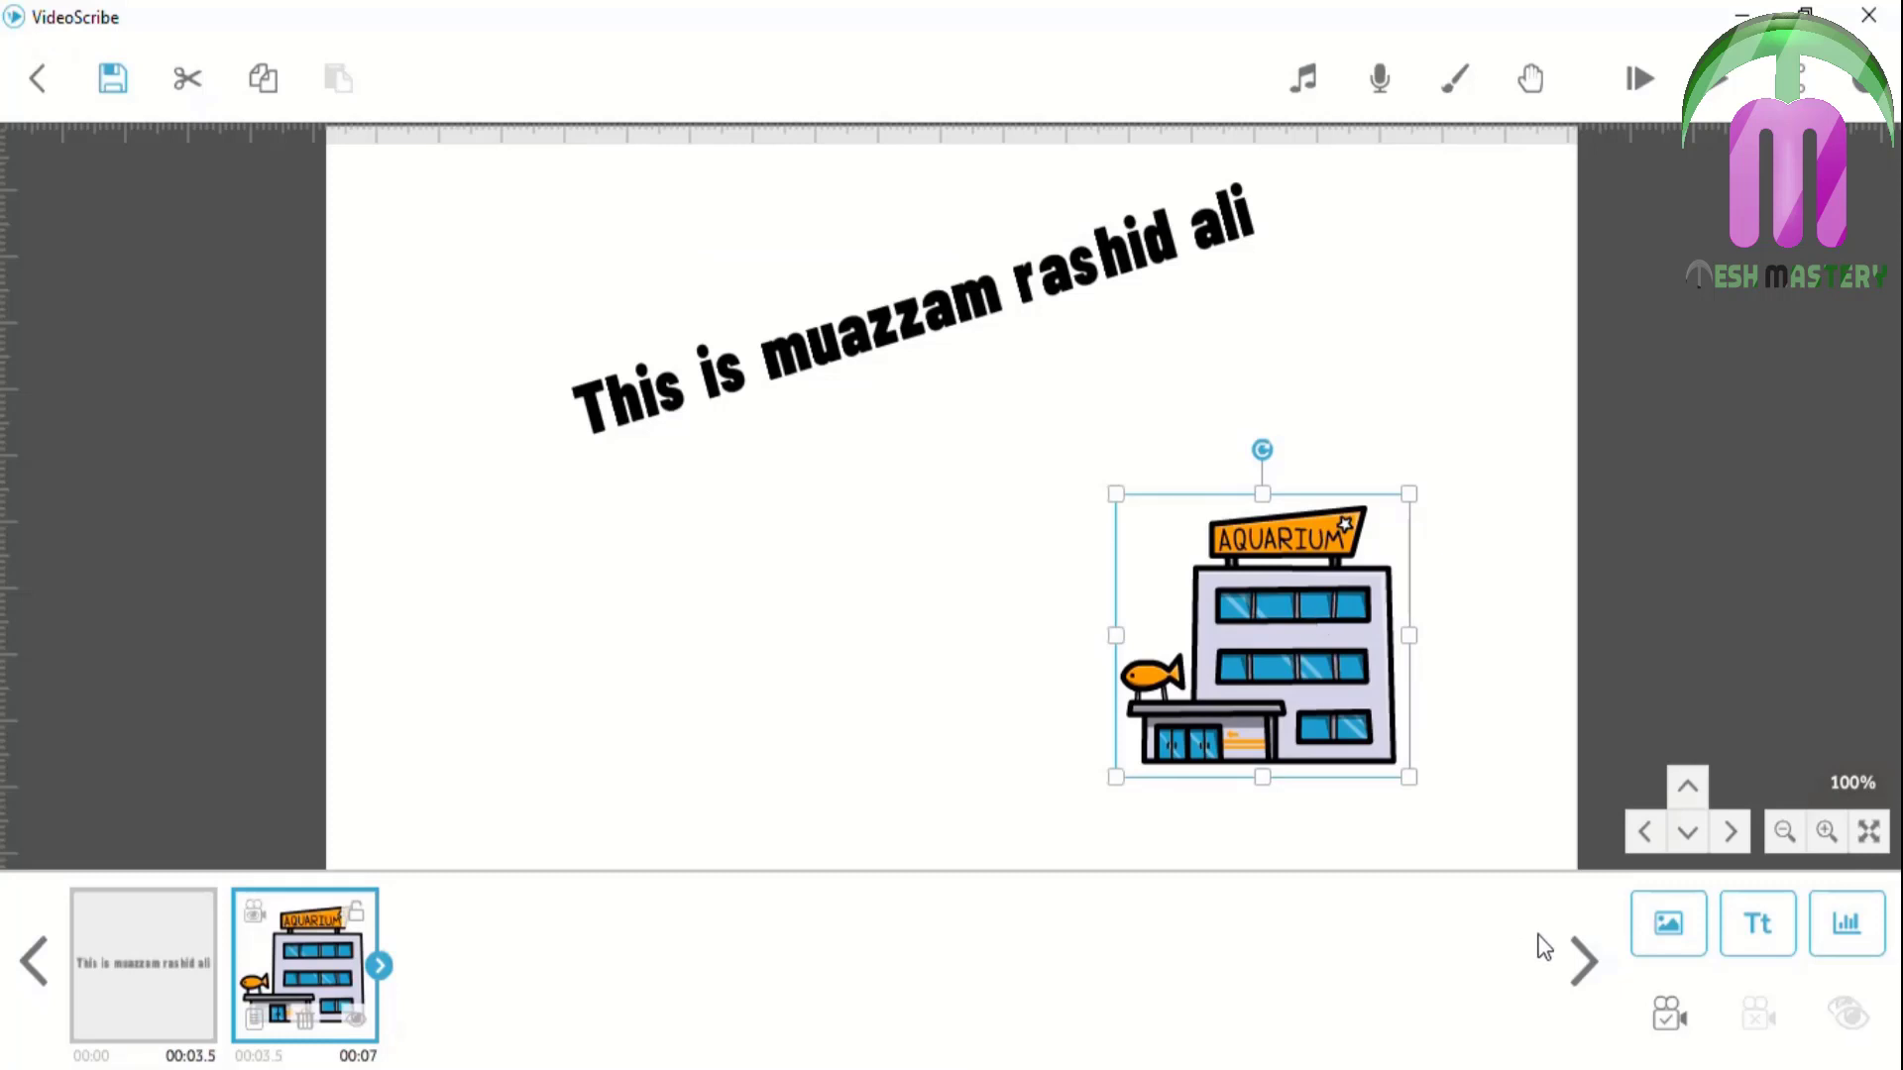
pyautogui.click(1670, 1013)
# Nudge the aquarium picture's rotation back and forth in Drawing Options, ending at 3°
pyautogui.click(252, 1022)
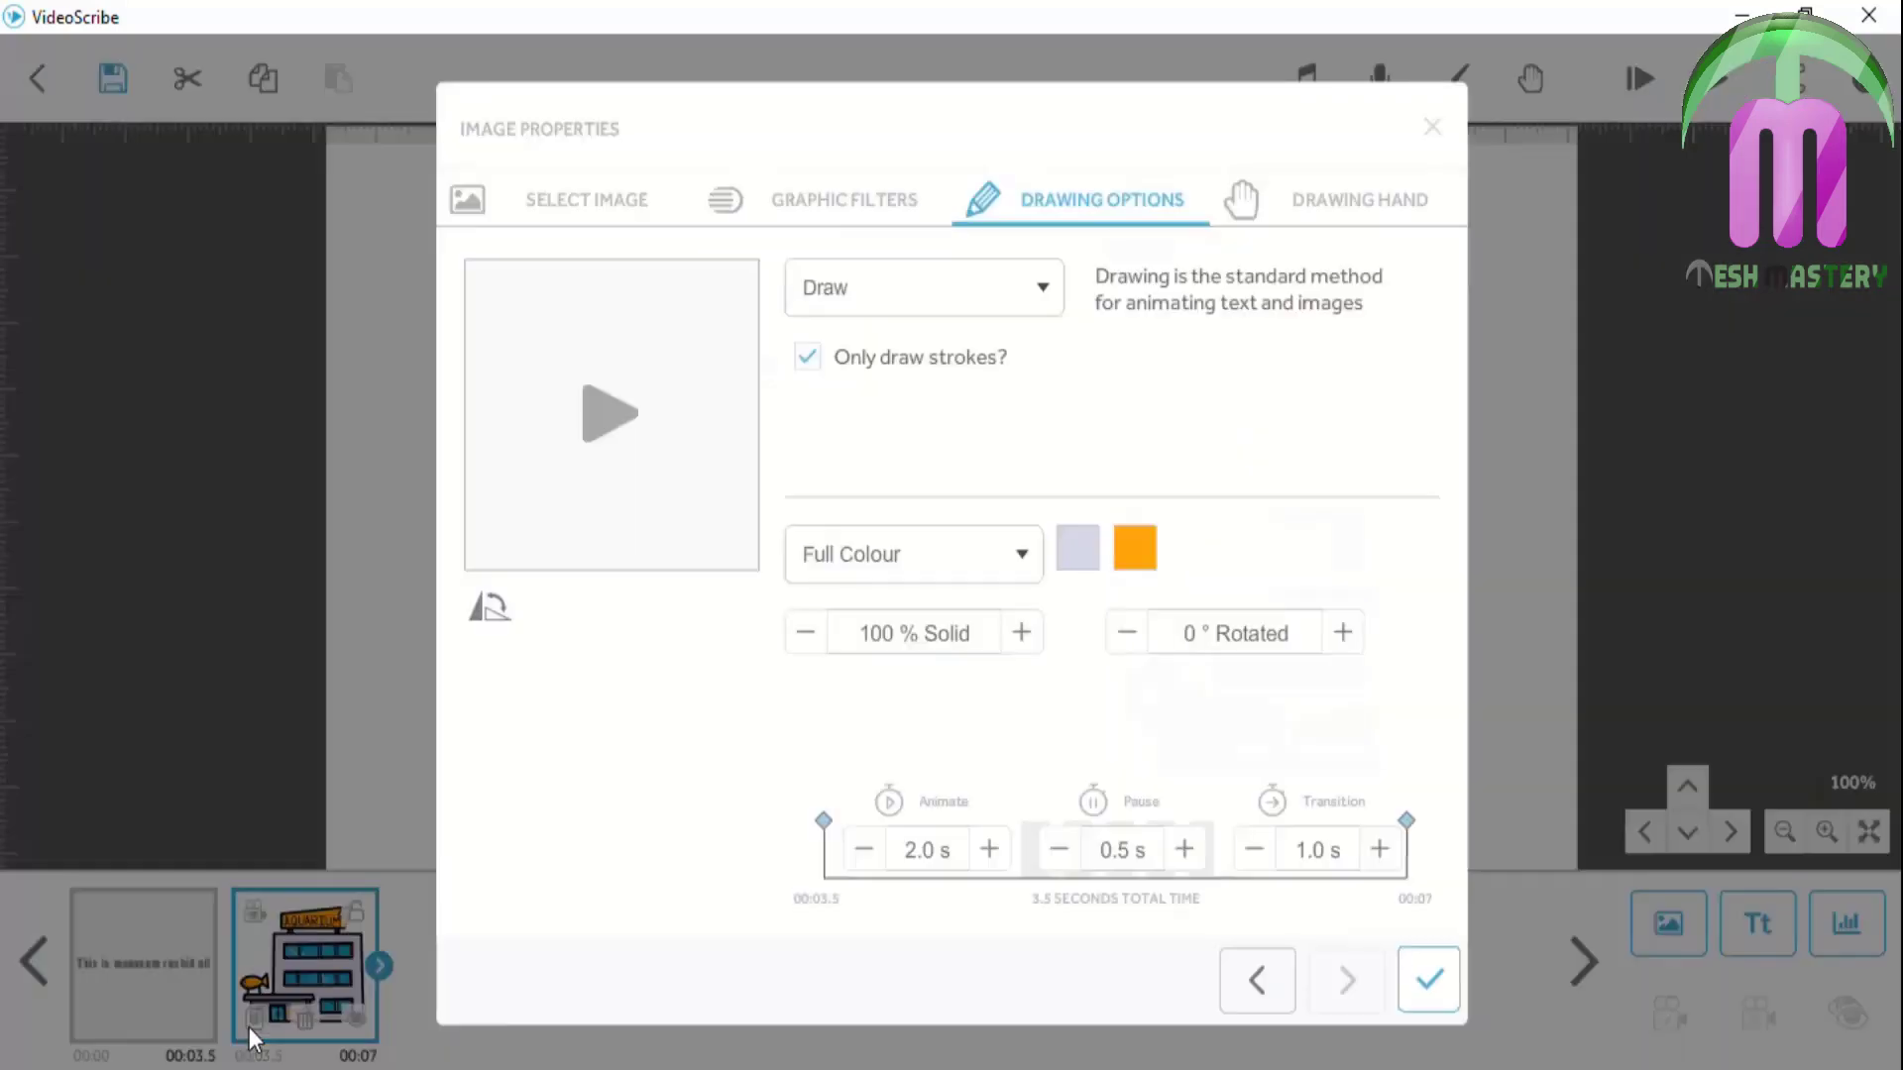
pyautogui.click(1134, 640)
pyautogui.click(1135, 641)
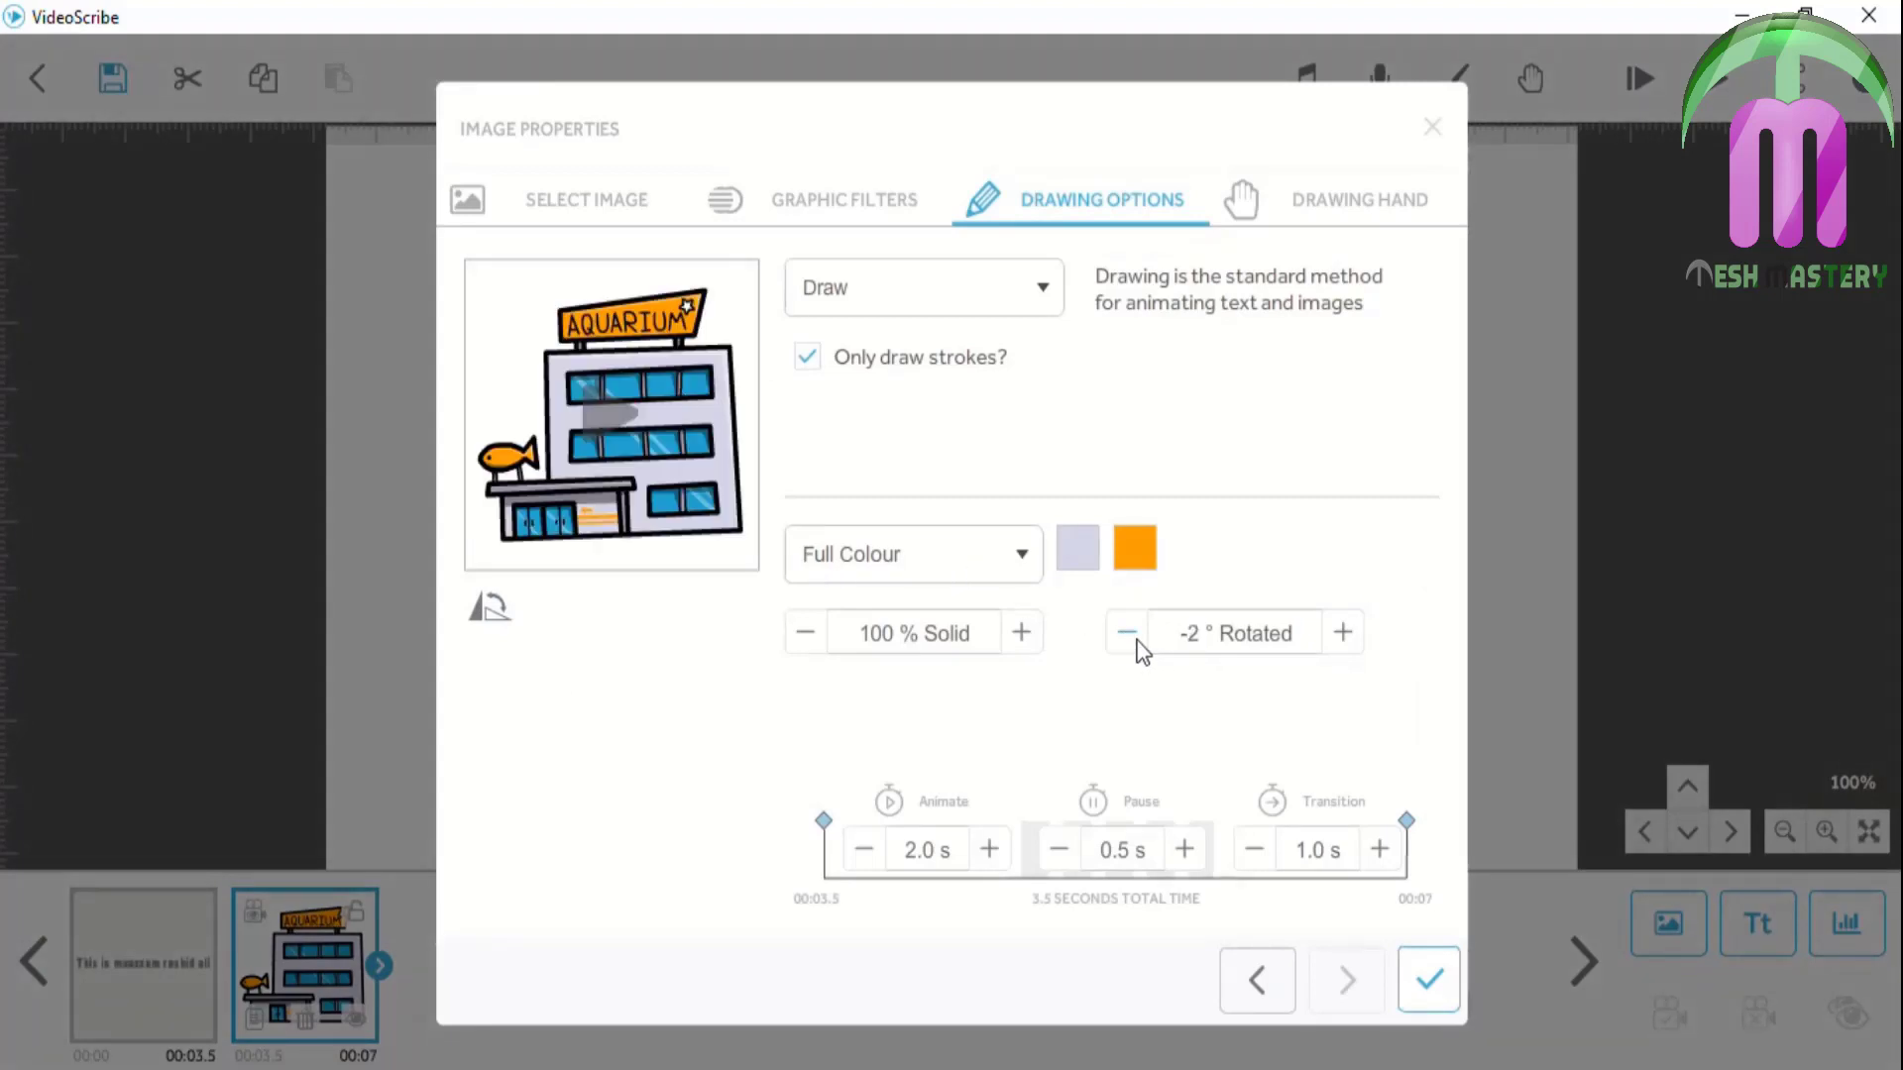
pyautogui.click(1131, 634)
pyautogui.click(1131, 635)
pyautogui.click(1131, 635)
pyautogui.click(1130, 635)
pyautogui.click(1131, 636)
pyautogui.click(1129, 634)
pyautogui.click(1130, 635)
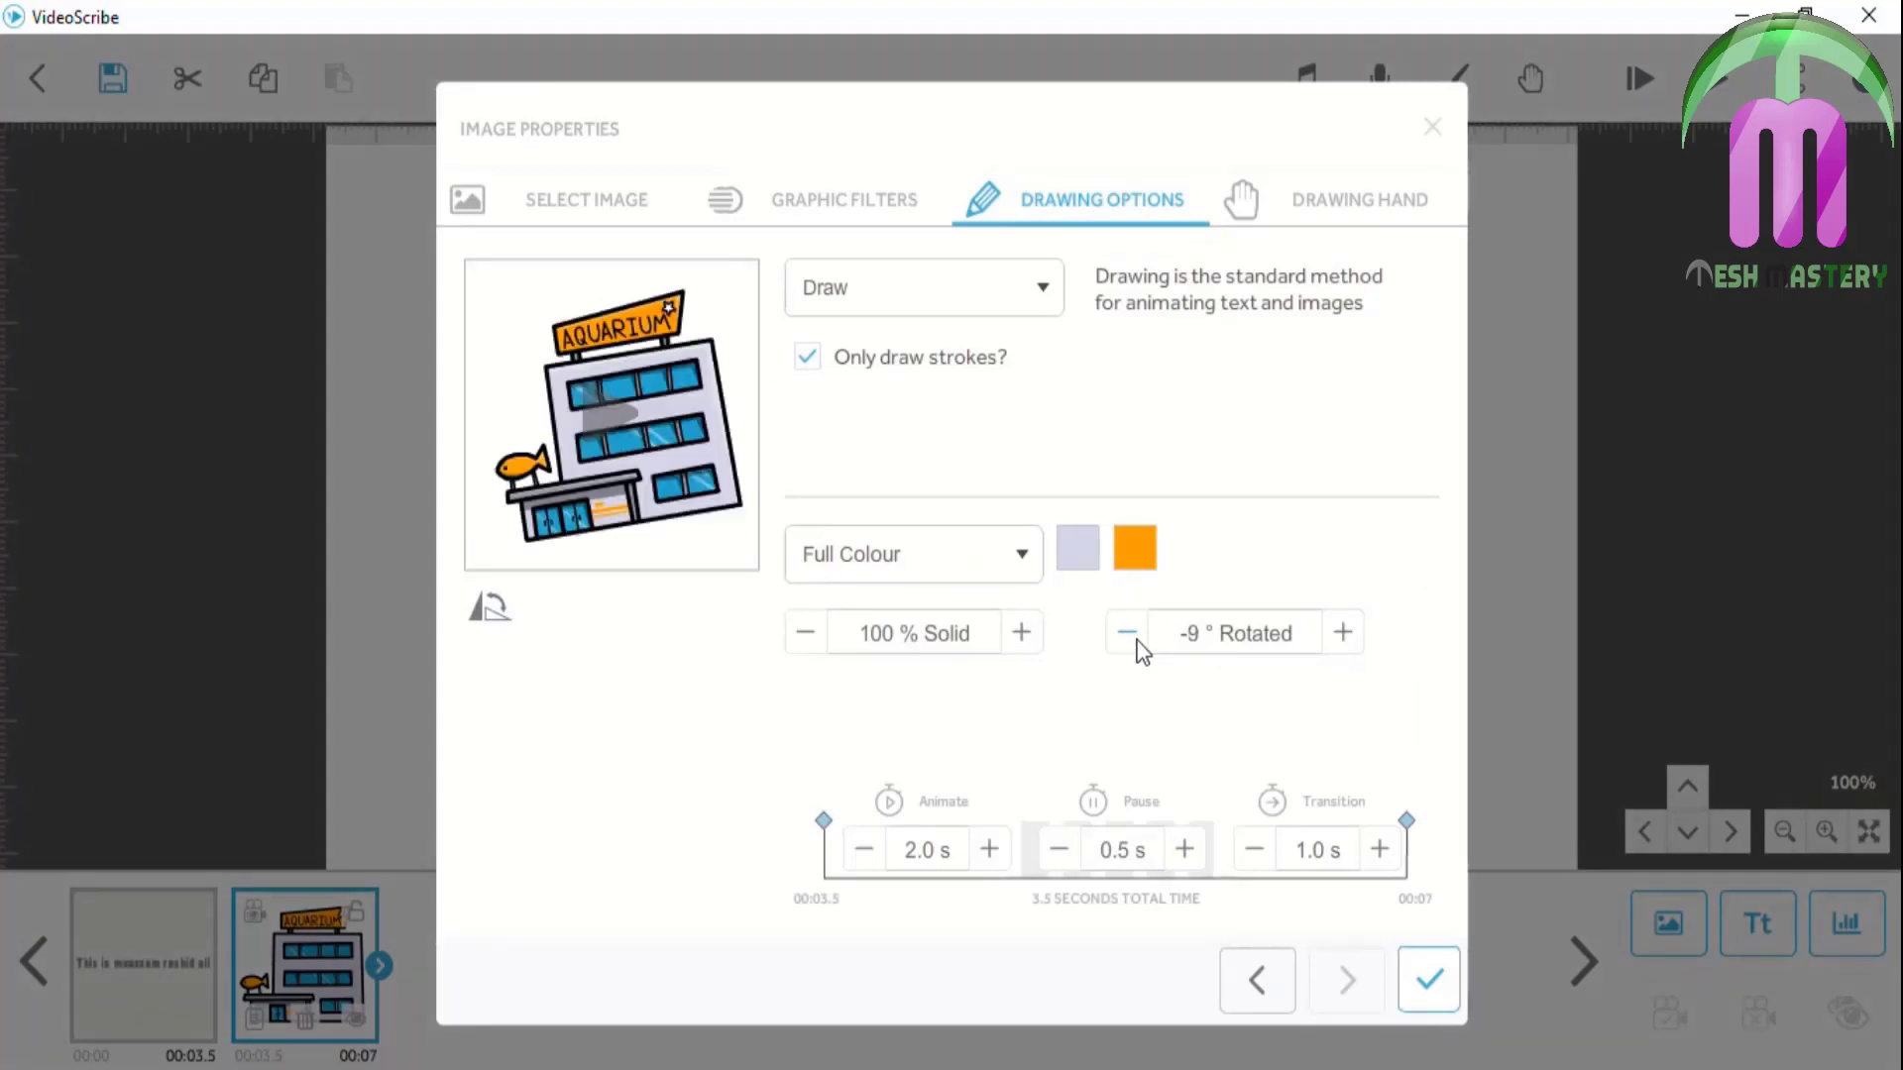
pyautogui.click(1342, 639)
pyautogui.click(1342, 640)
pyautogui.click(1342, 640)
pyautogui.click(1342, 641)
pyautogui.click(1342, 639)
pyautogui.click(1342, 640)
pyautogui.click(1343, 640)
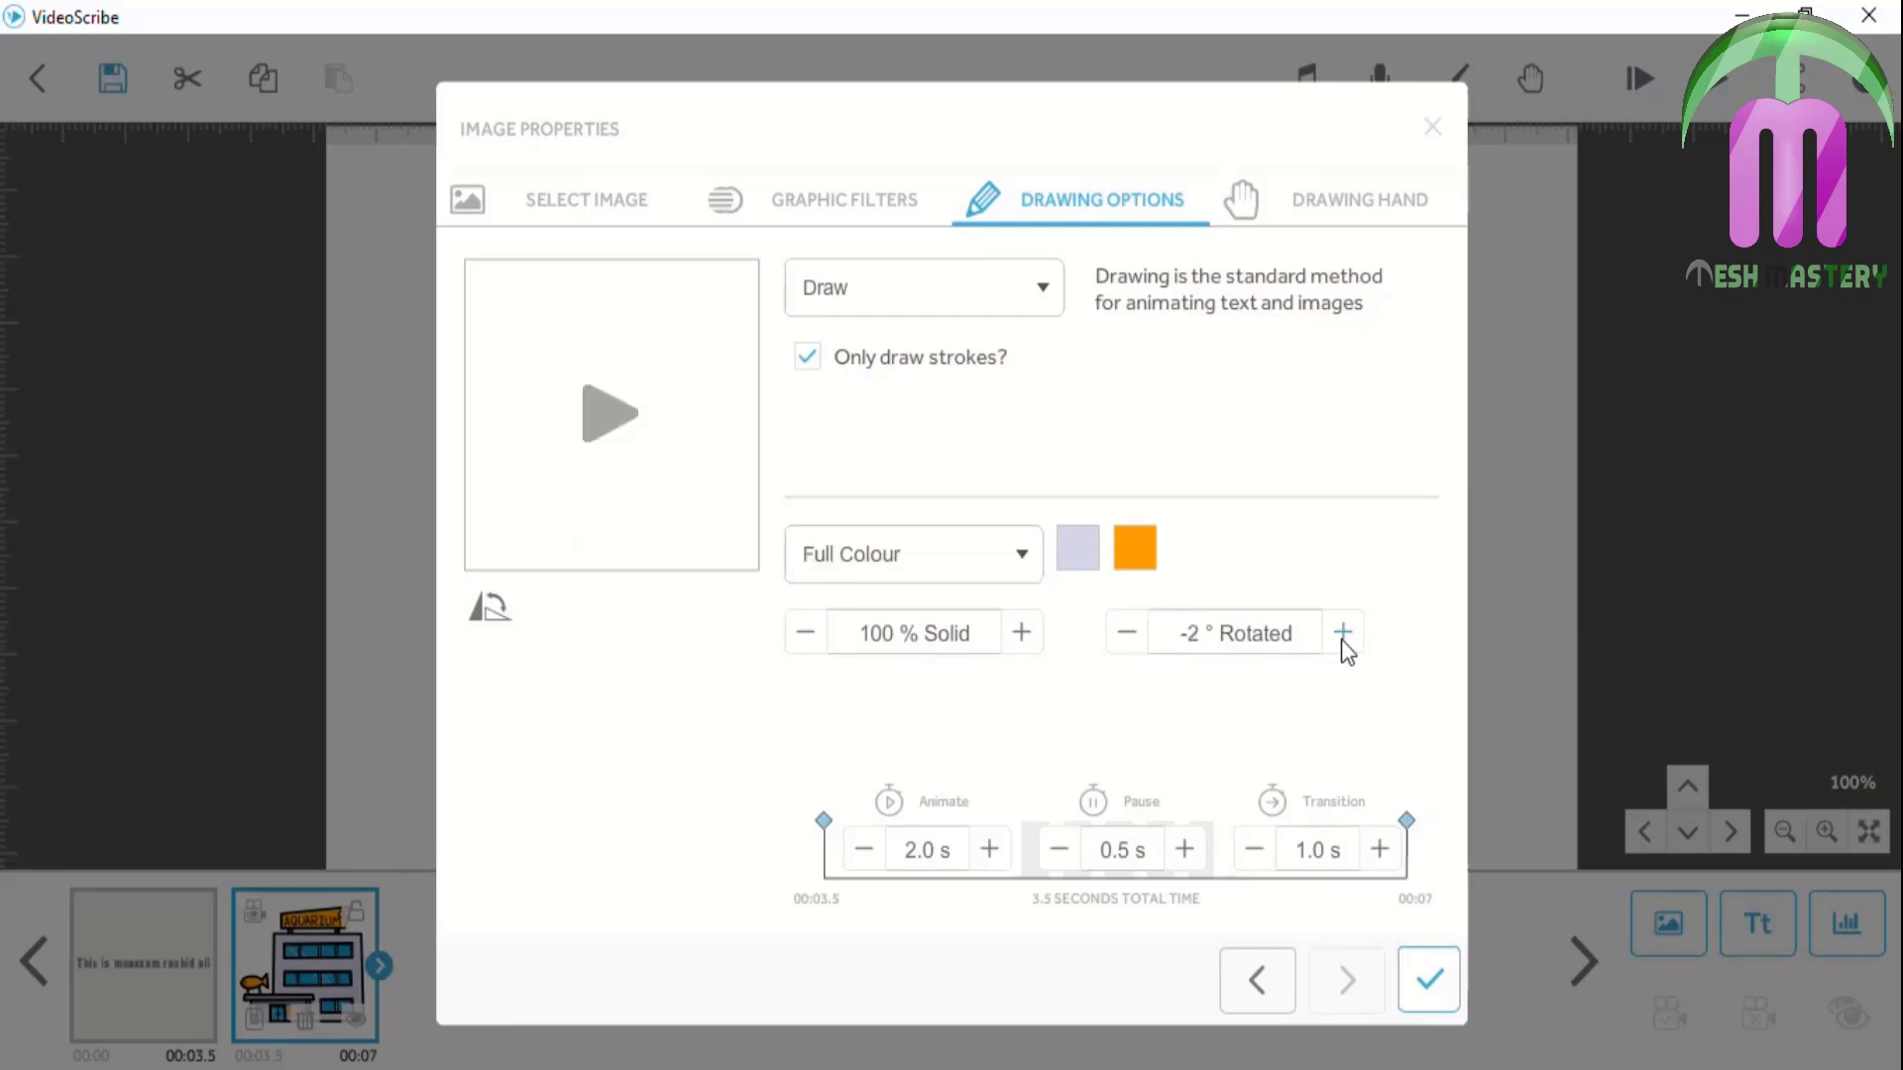
pyautogui.click(1343, 633)
pyautogui.click(1342, 633)
pyautogui.click(1342, 633)
pyautogui.click(1342, 633)
pyautogui.click(1343, 634)
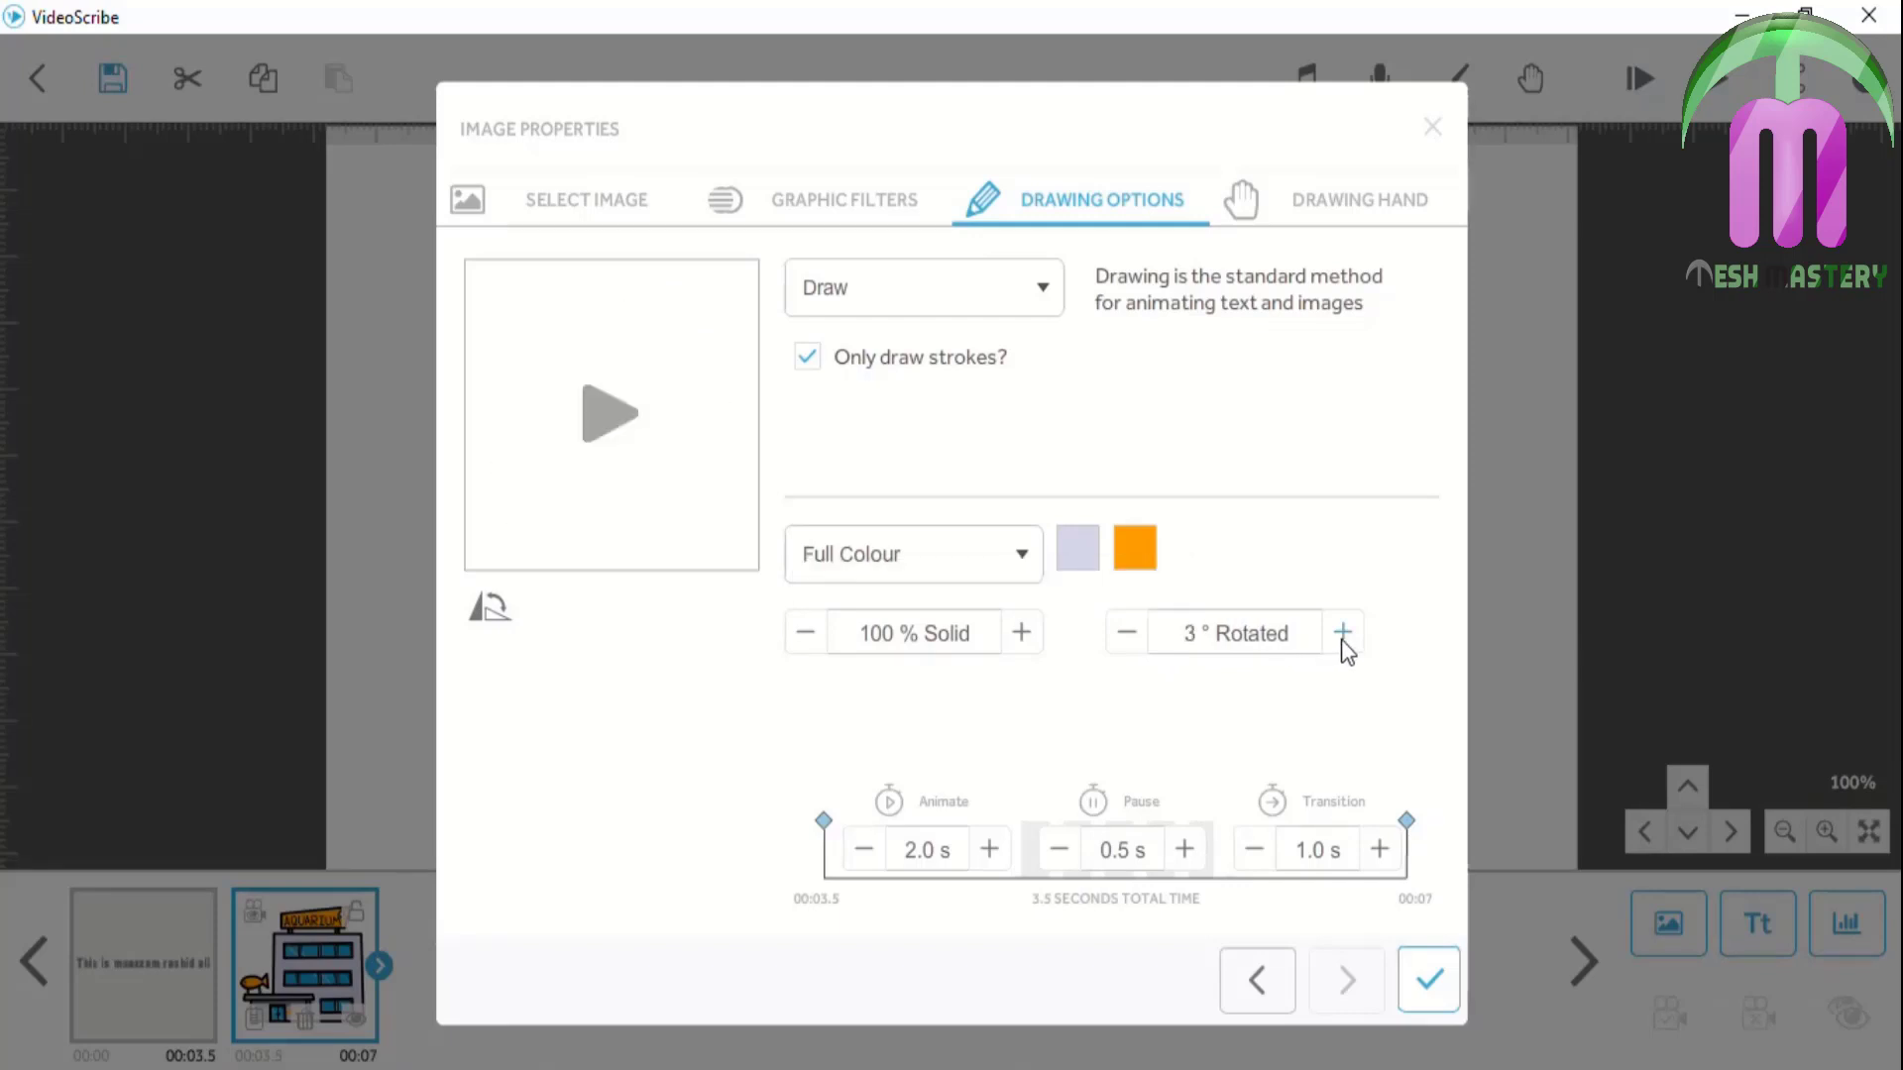
# Enter an exact 45° rotation for the aquarium picture and apply it
pyautogui.click(1250, 654)
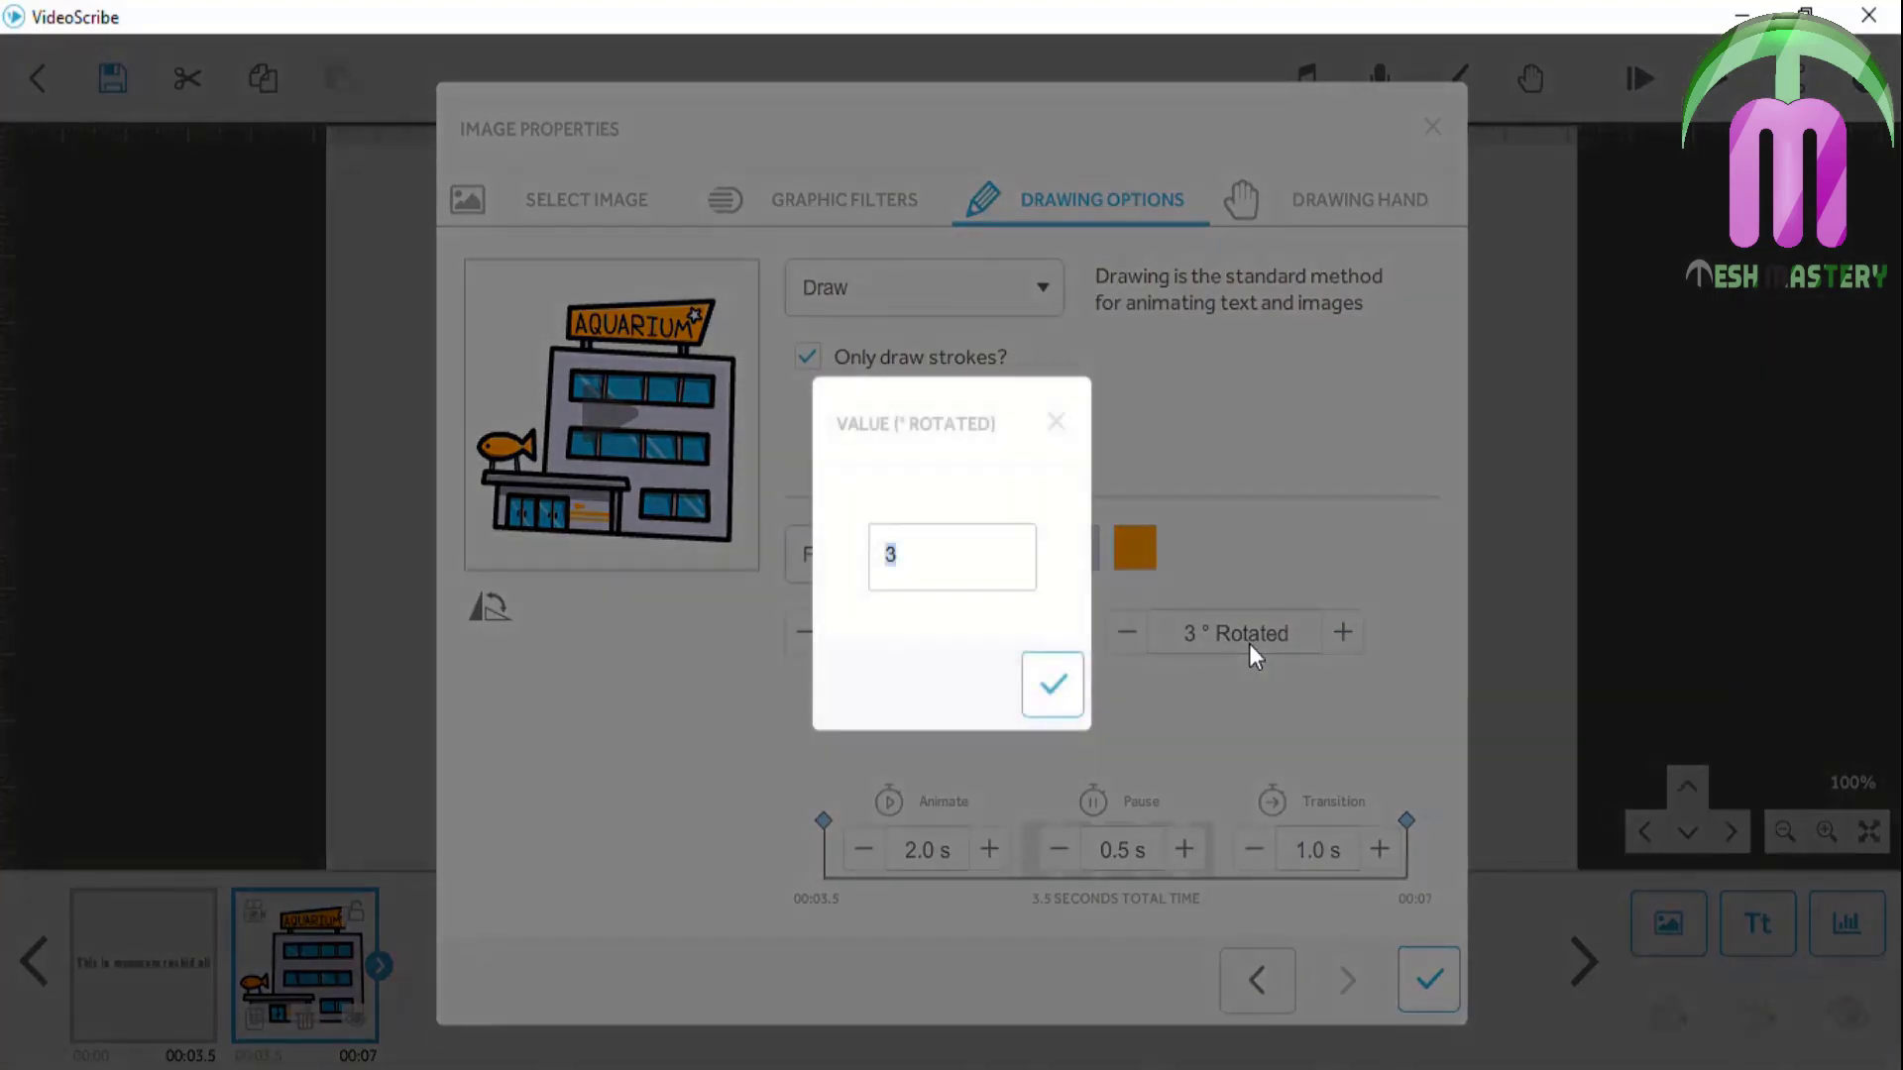
pyautogui.write('45')
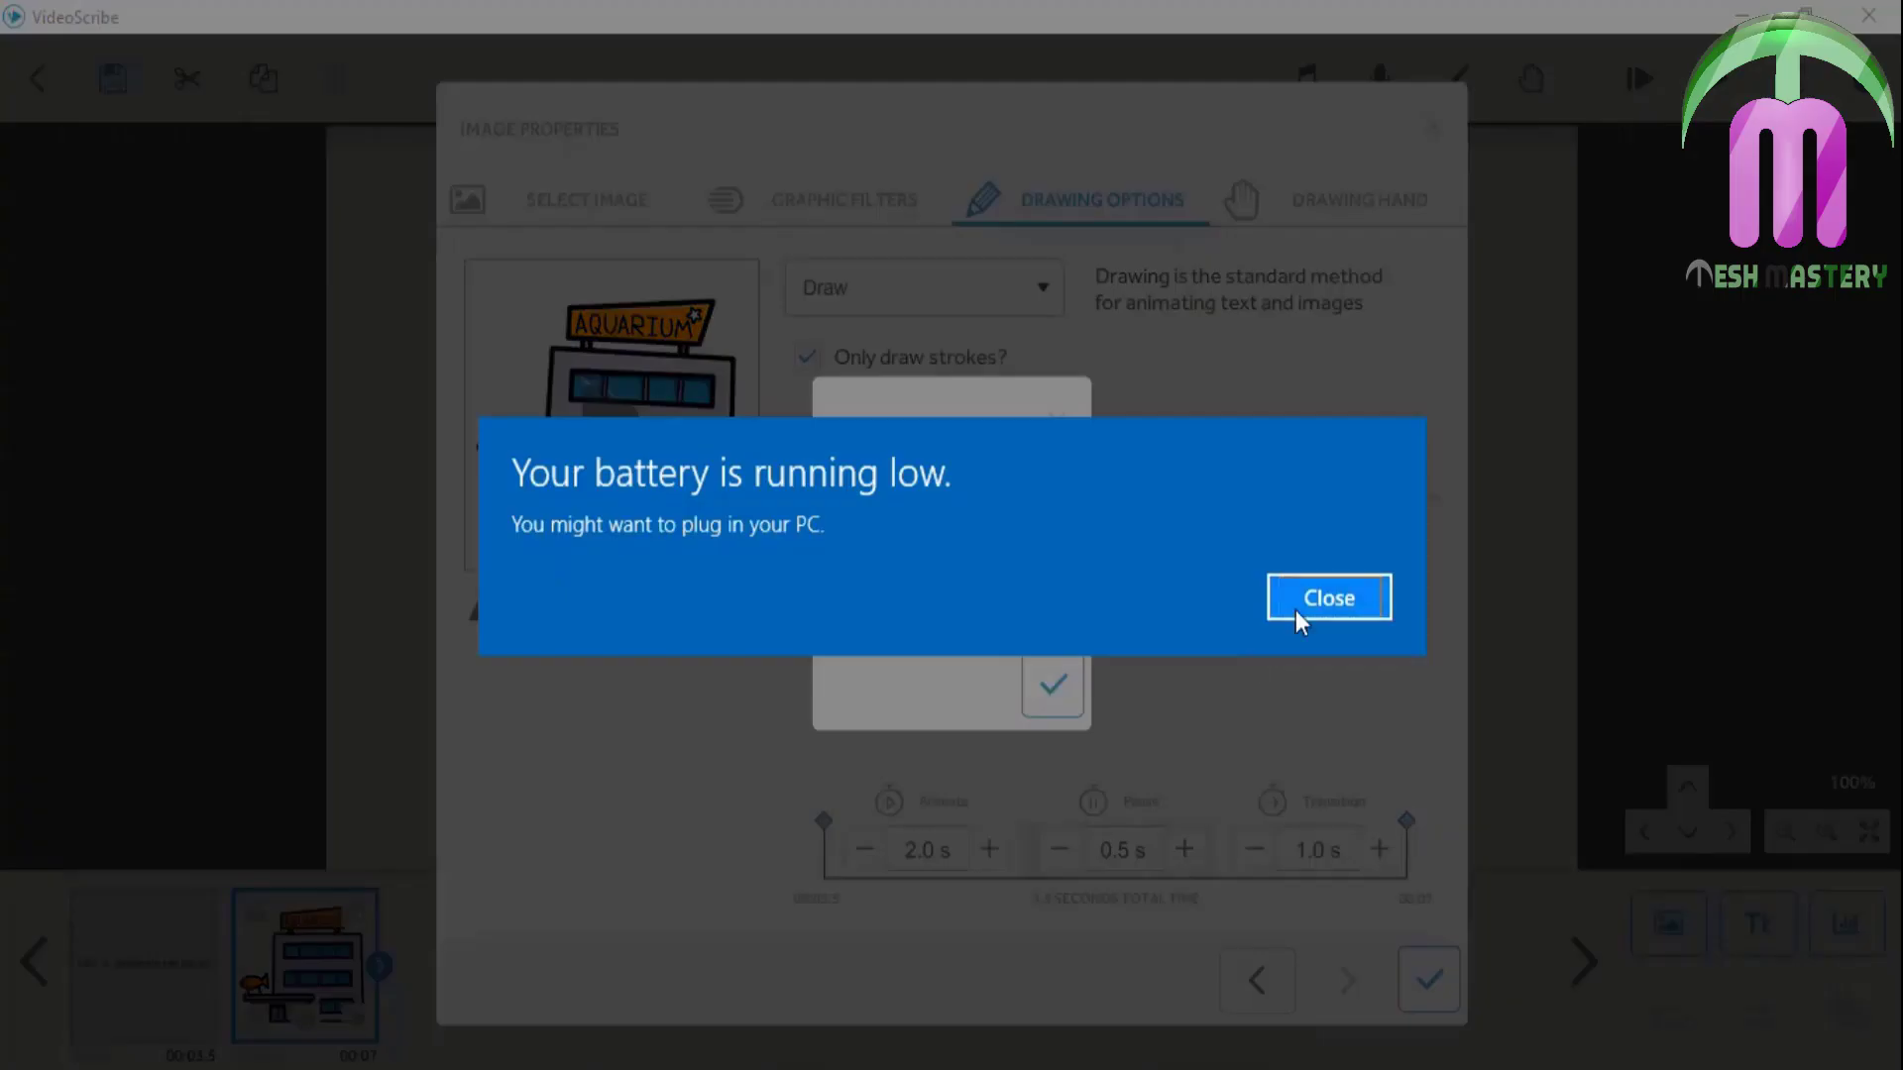
pyautogui.click(1295, 610)
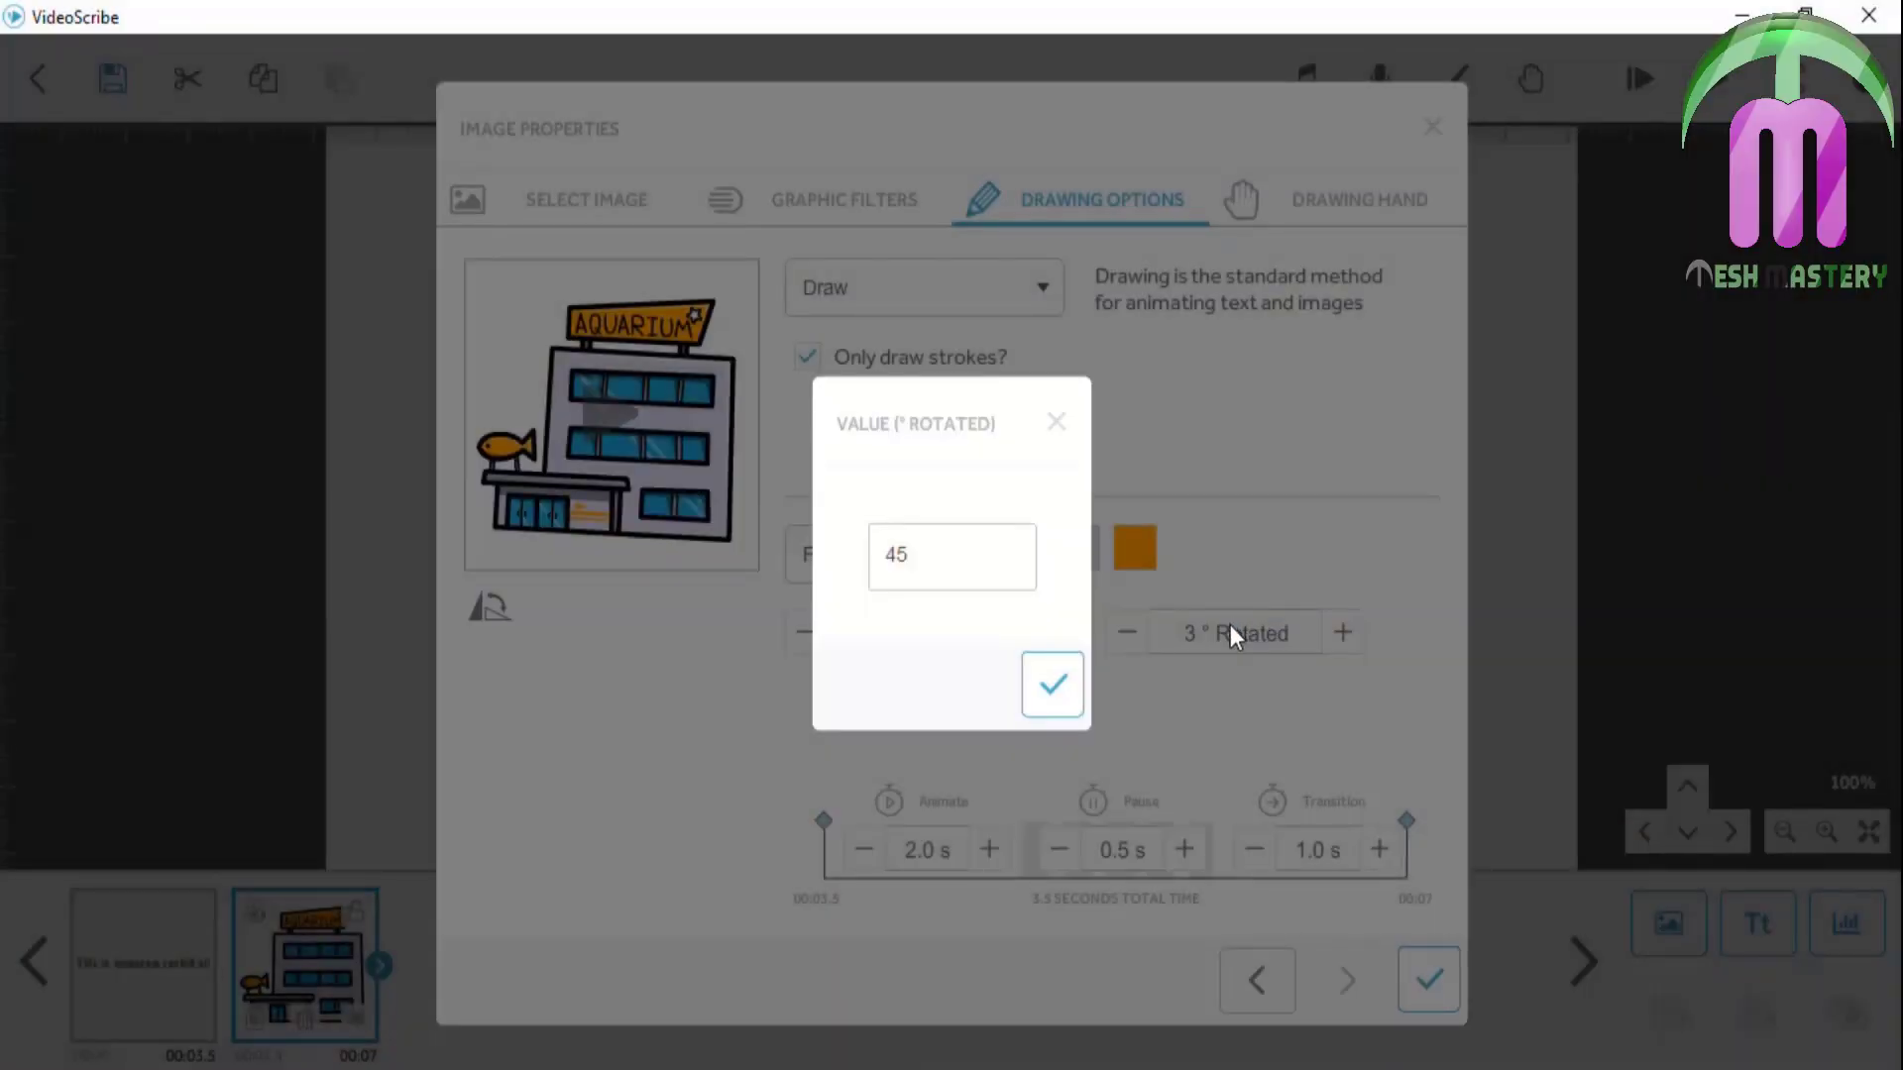
pyautogui.click(1064, 689)
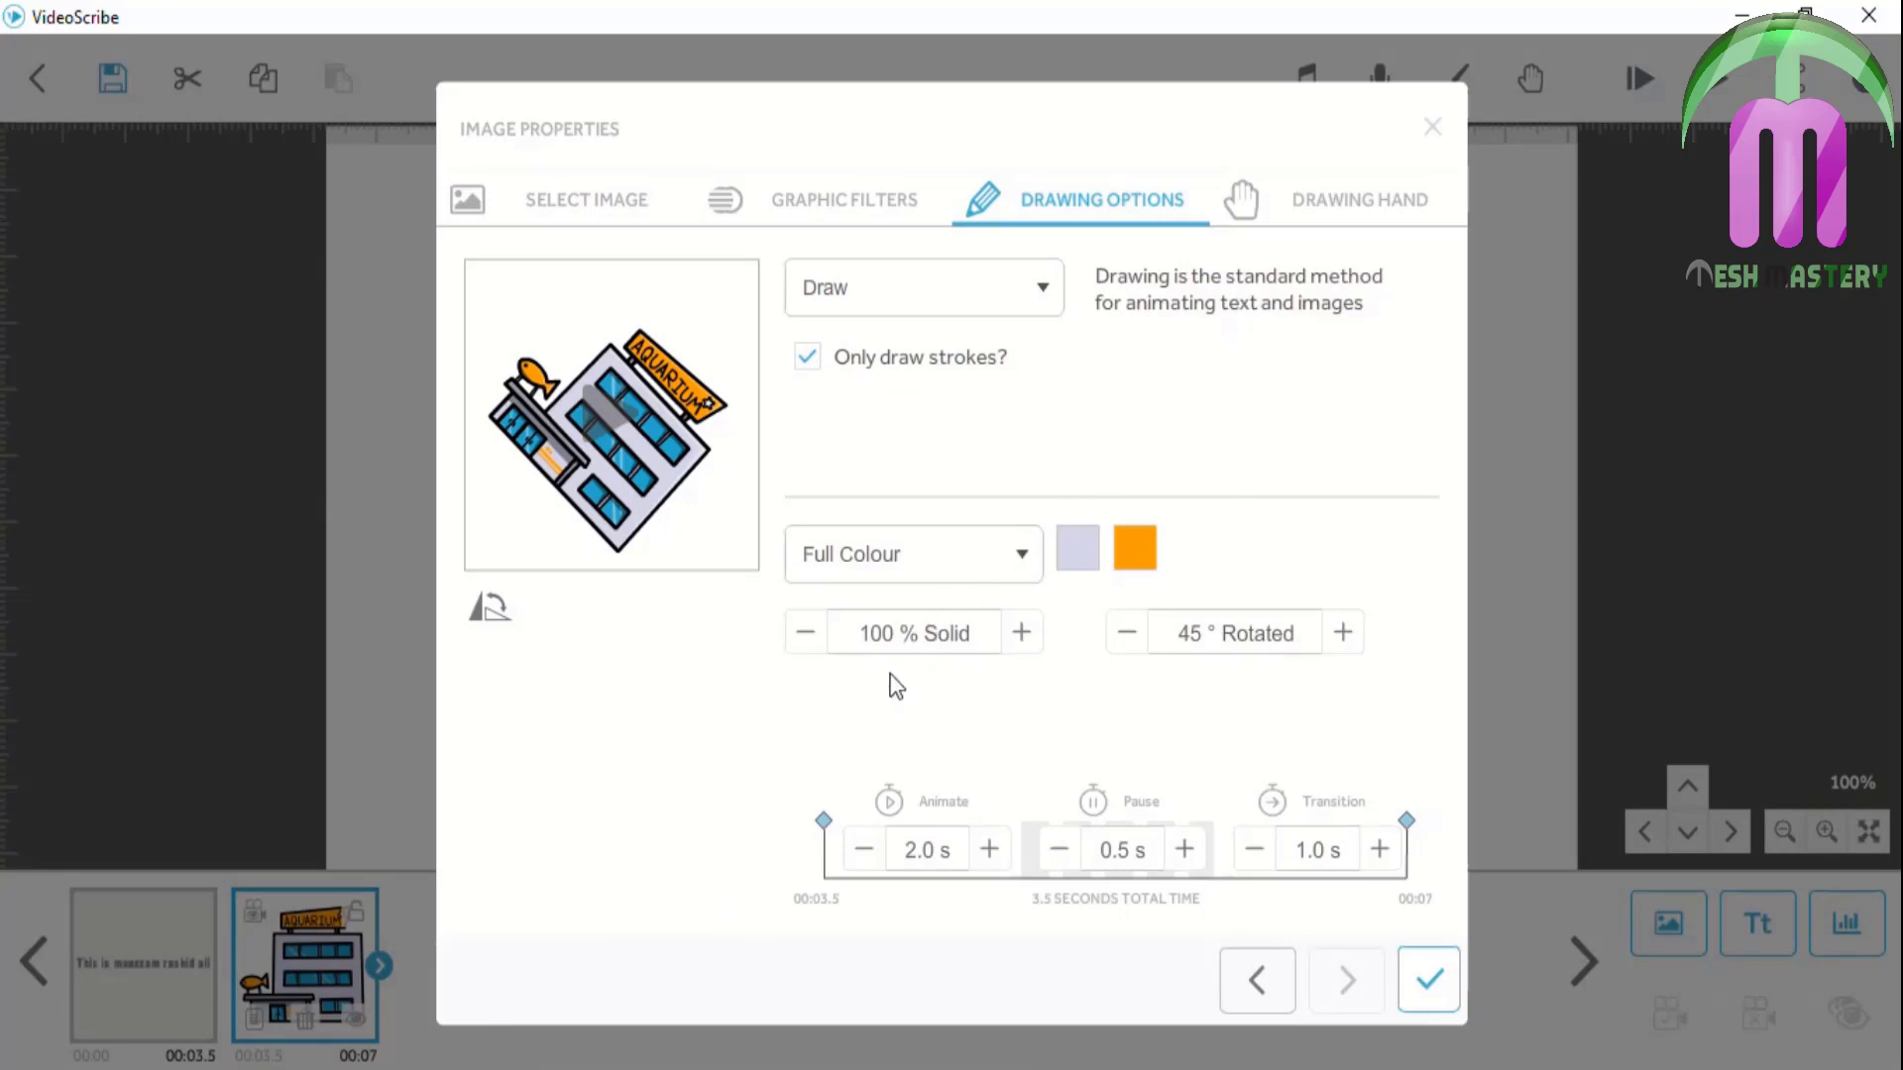
pyautogui.click(1427, 970)
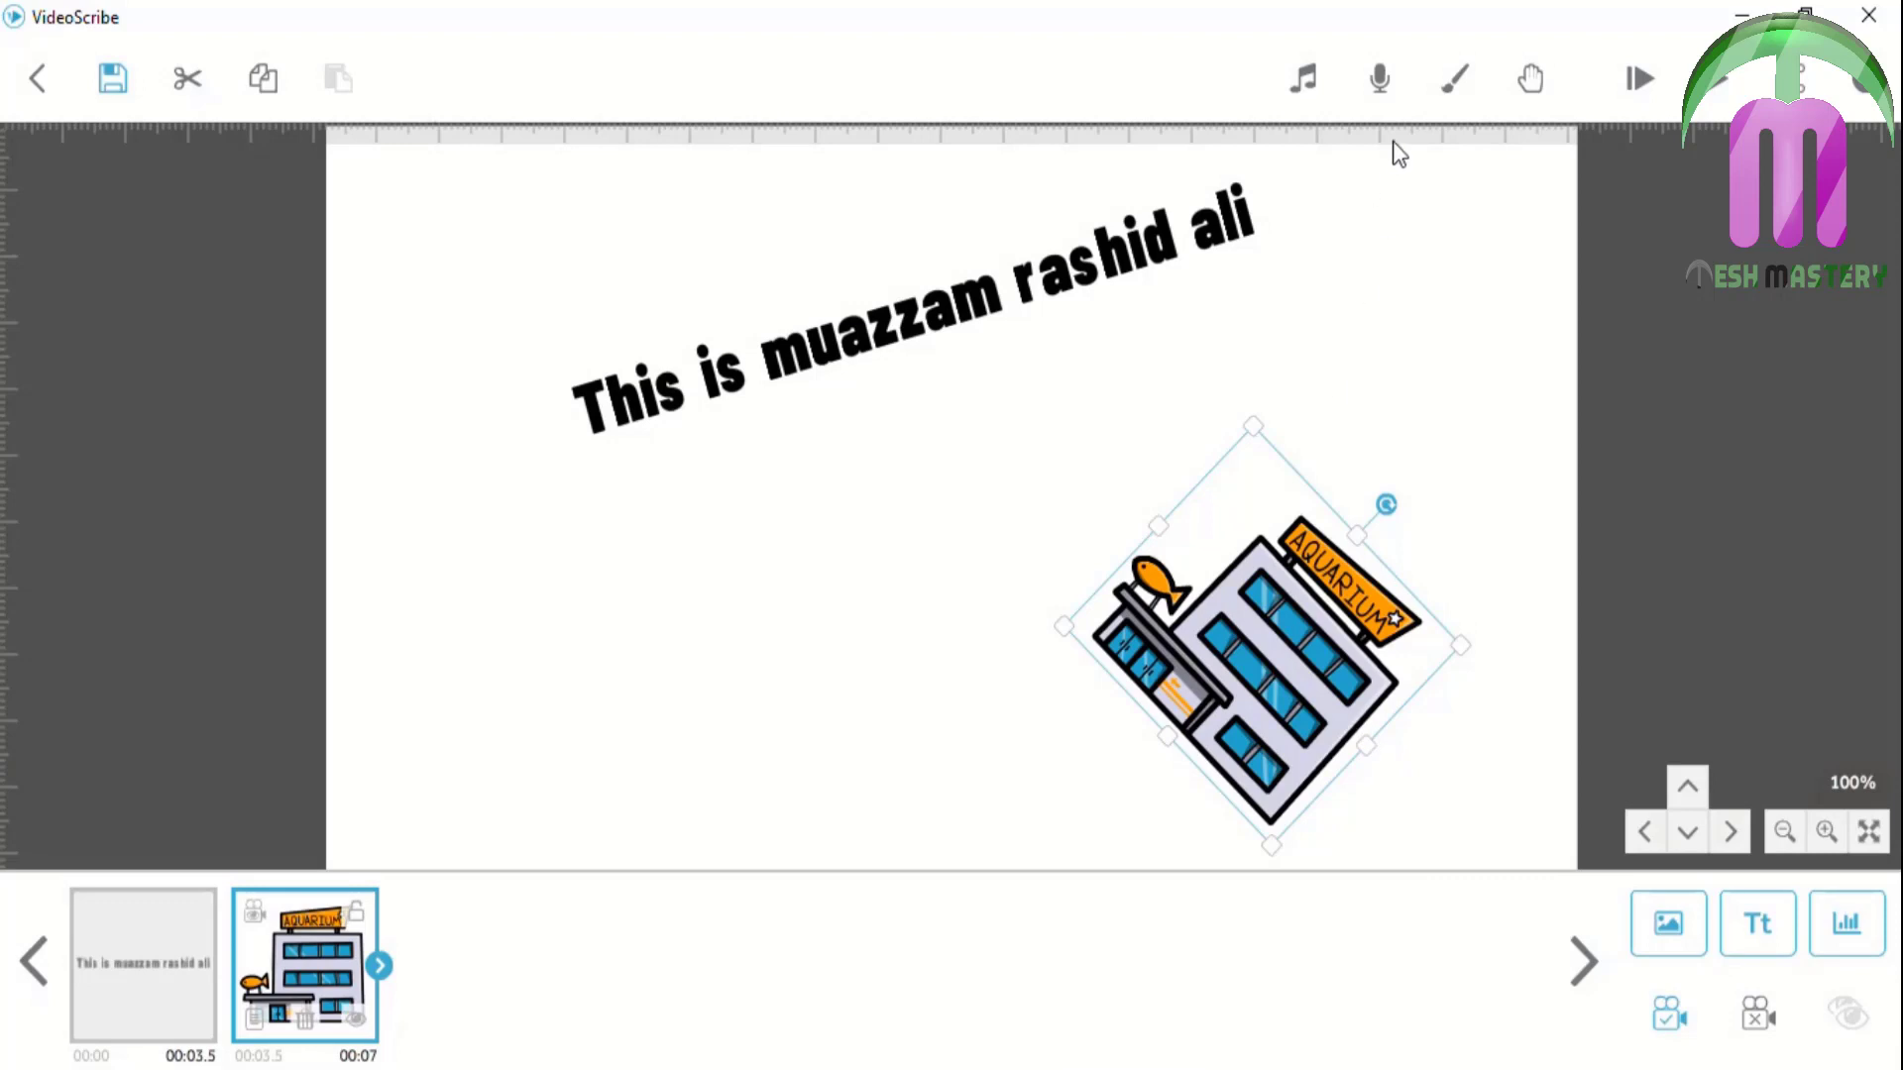
# Play the whole video, then launch Paint from Windows Search
pyautogui.click(1629, 74)
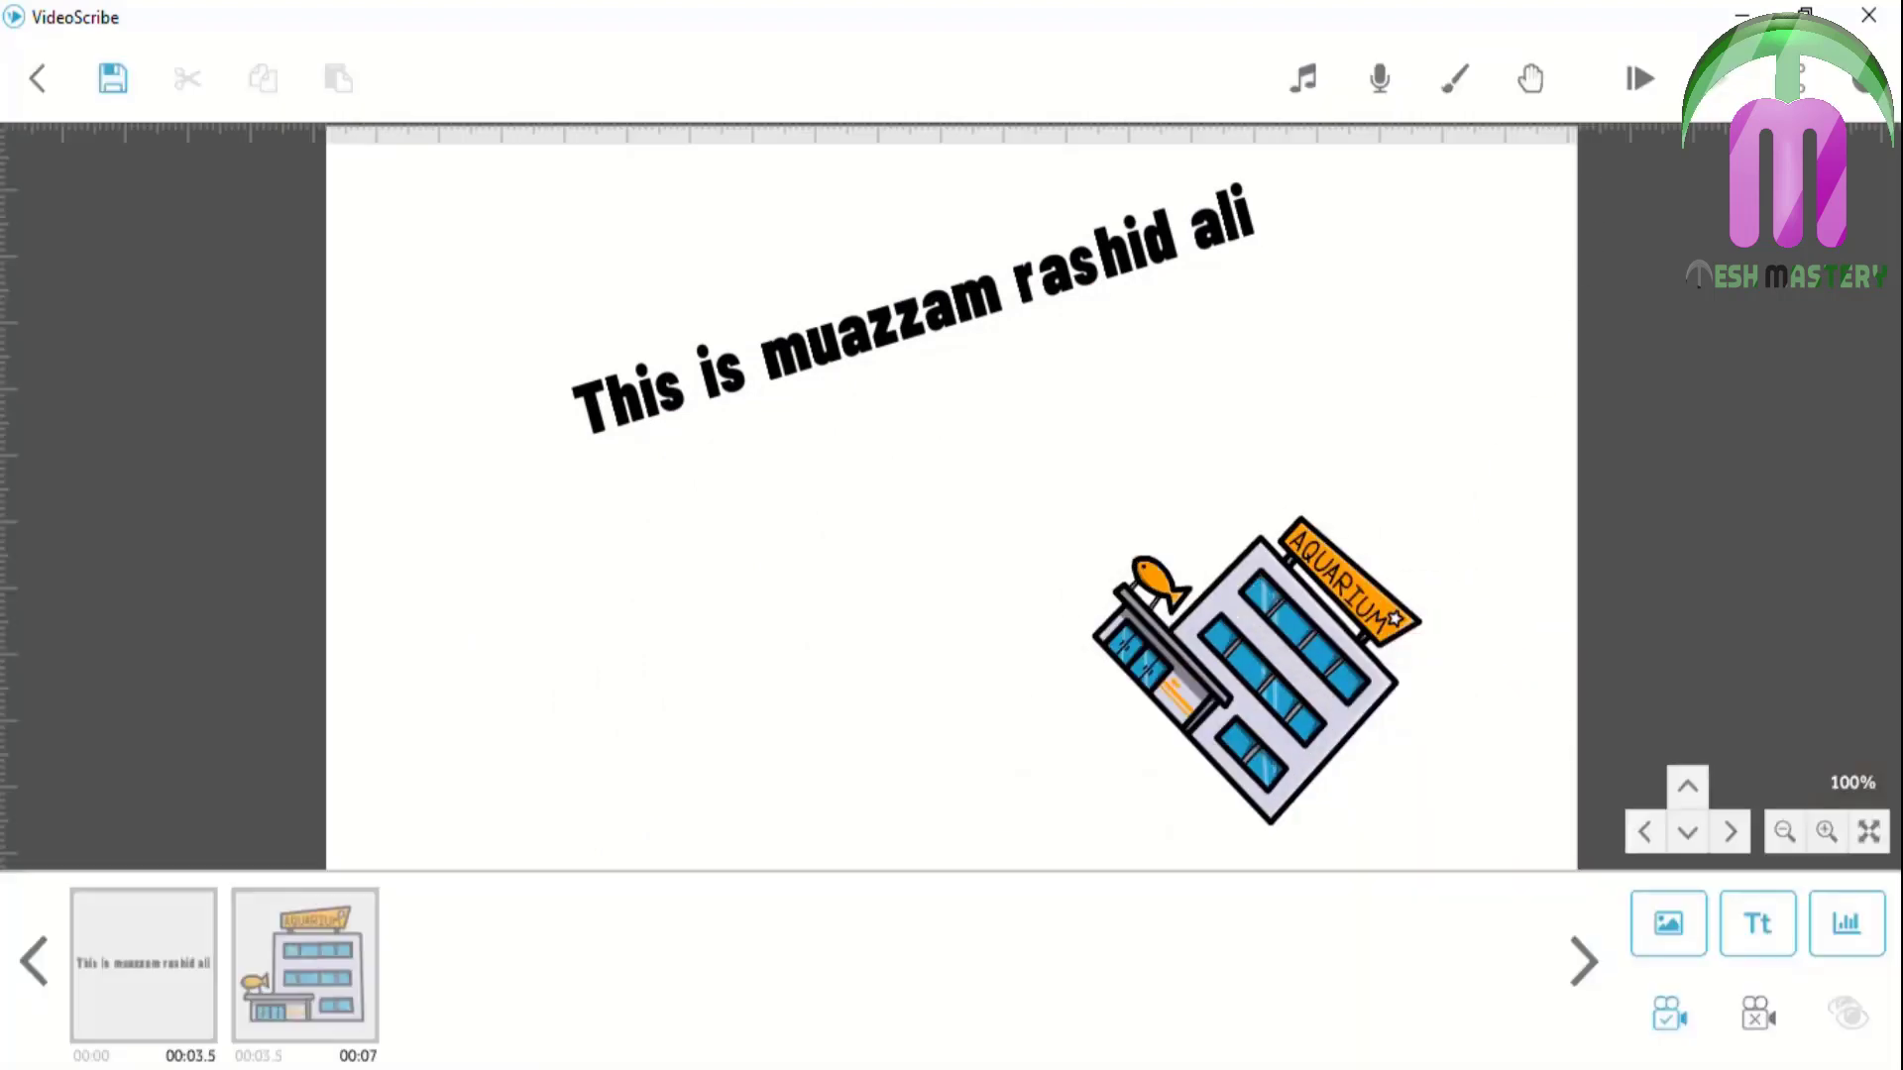
pyautogui.press('super+s')
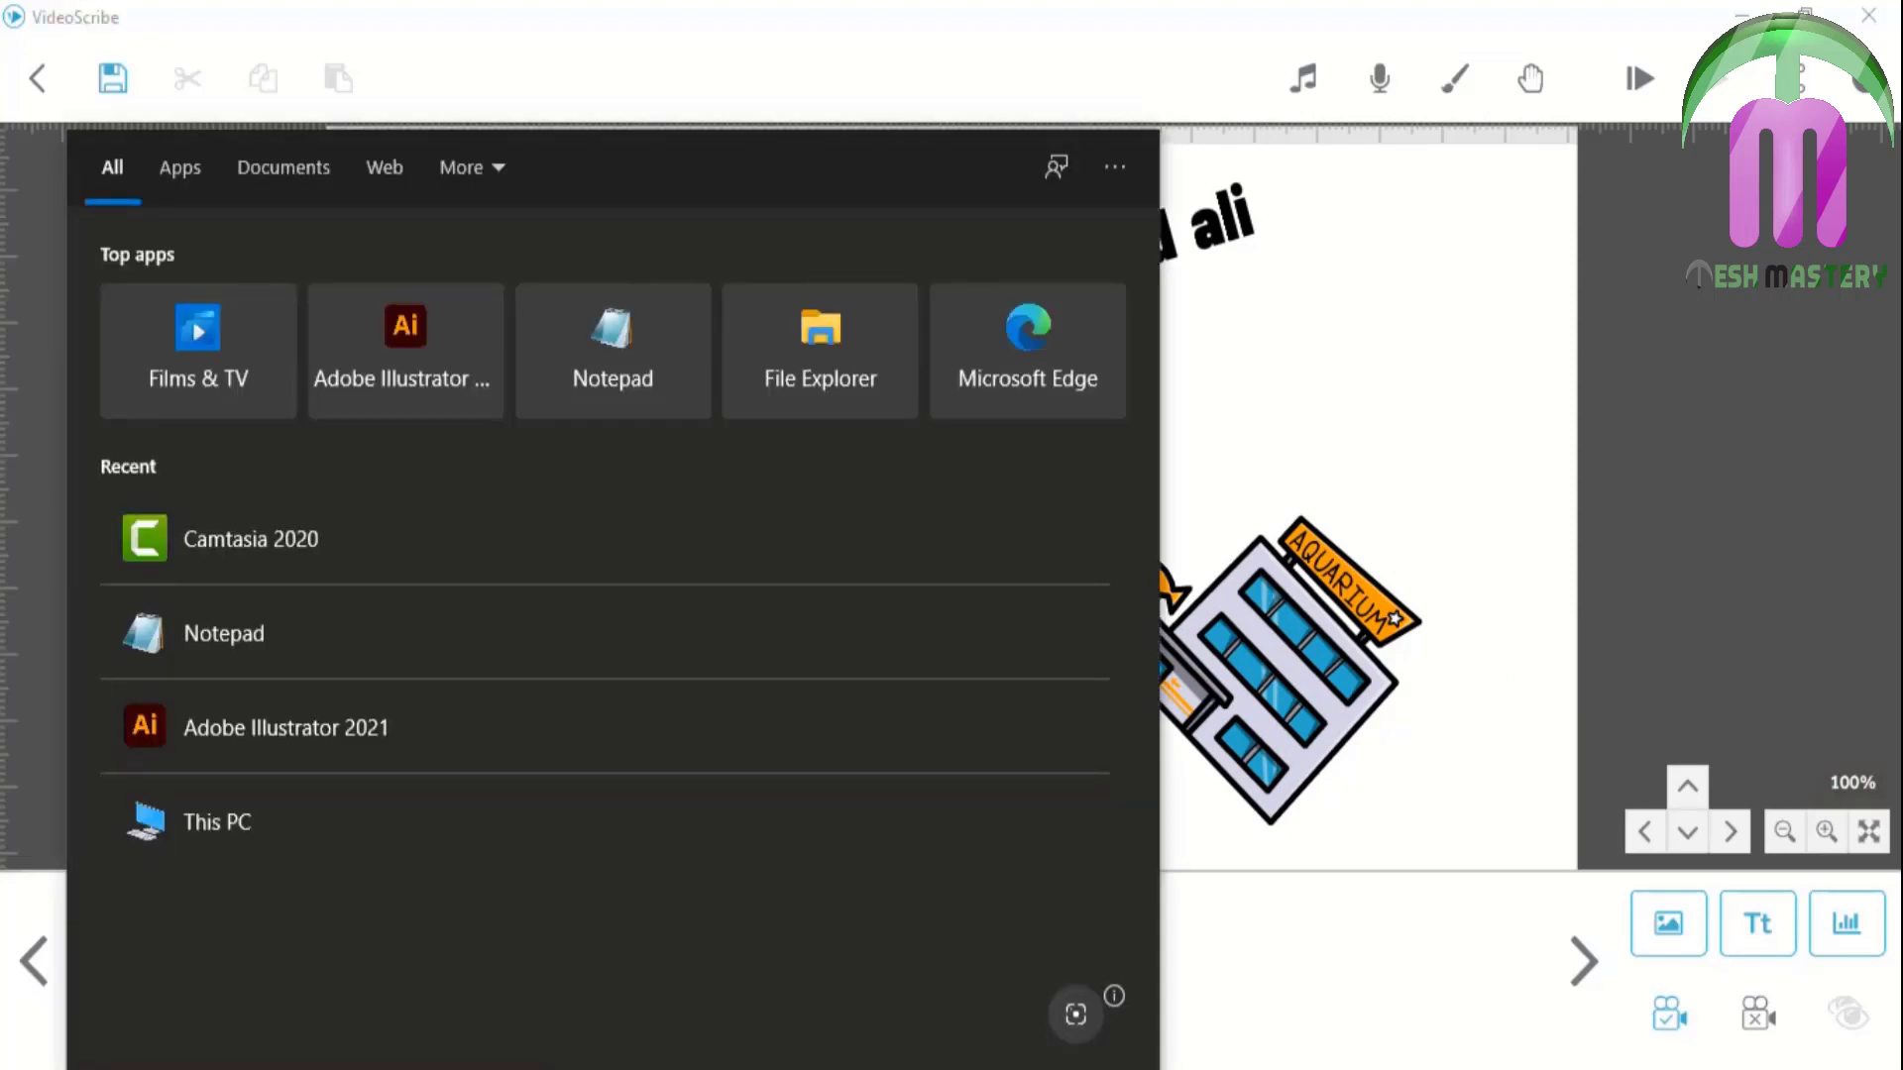
pyautogui.write('paint')
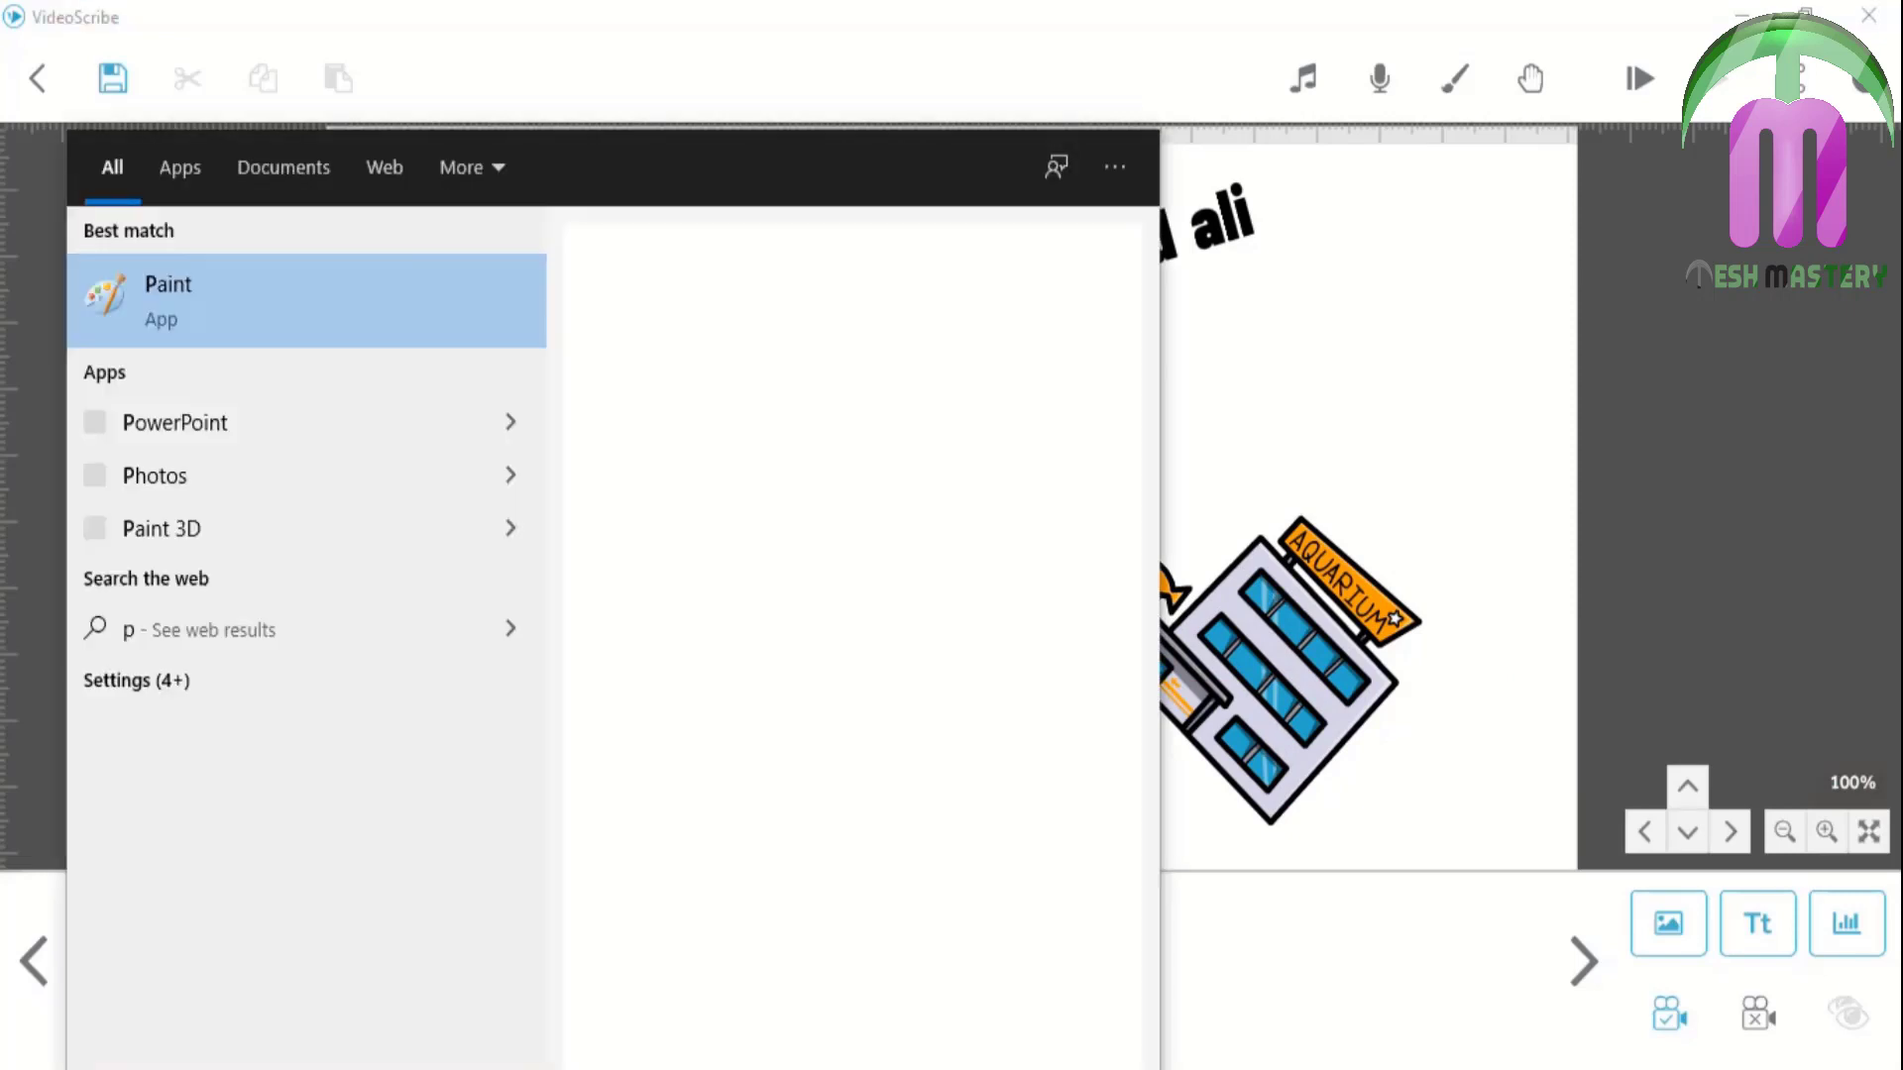
pyautogui.press('Return')
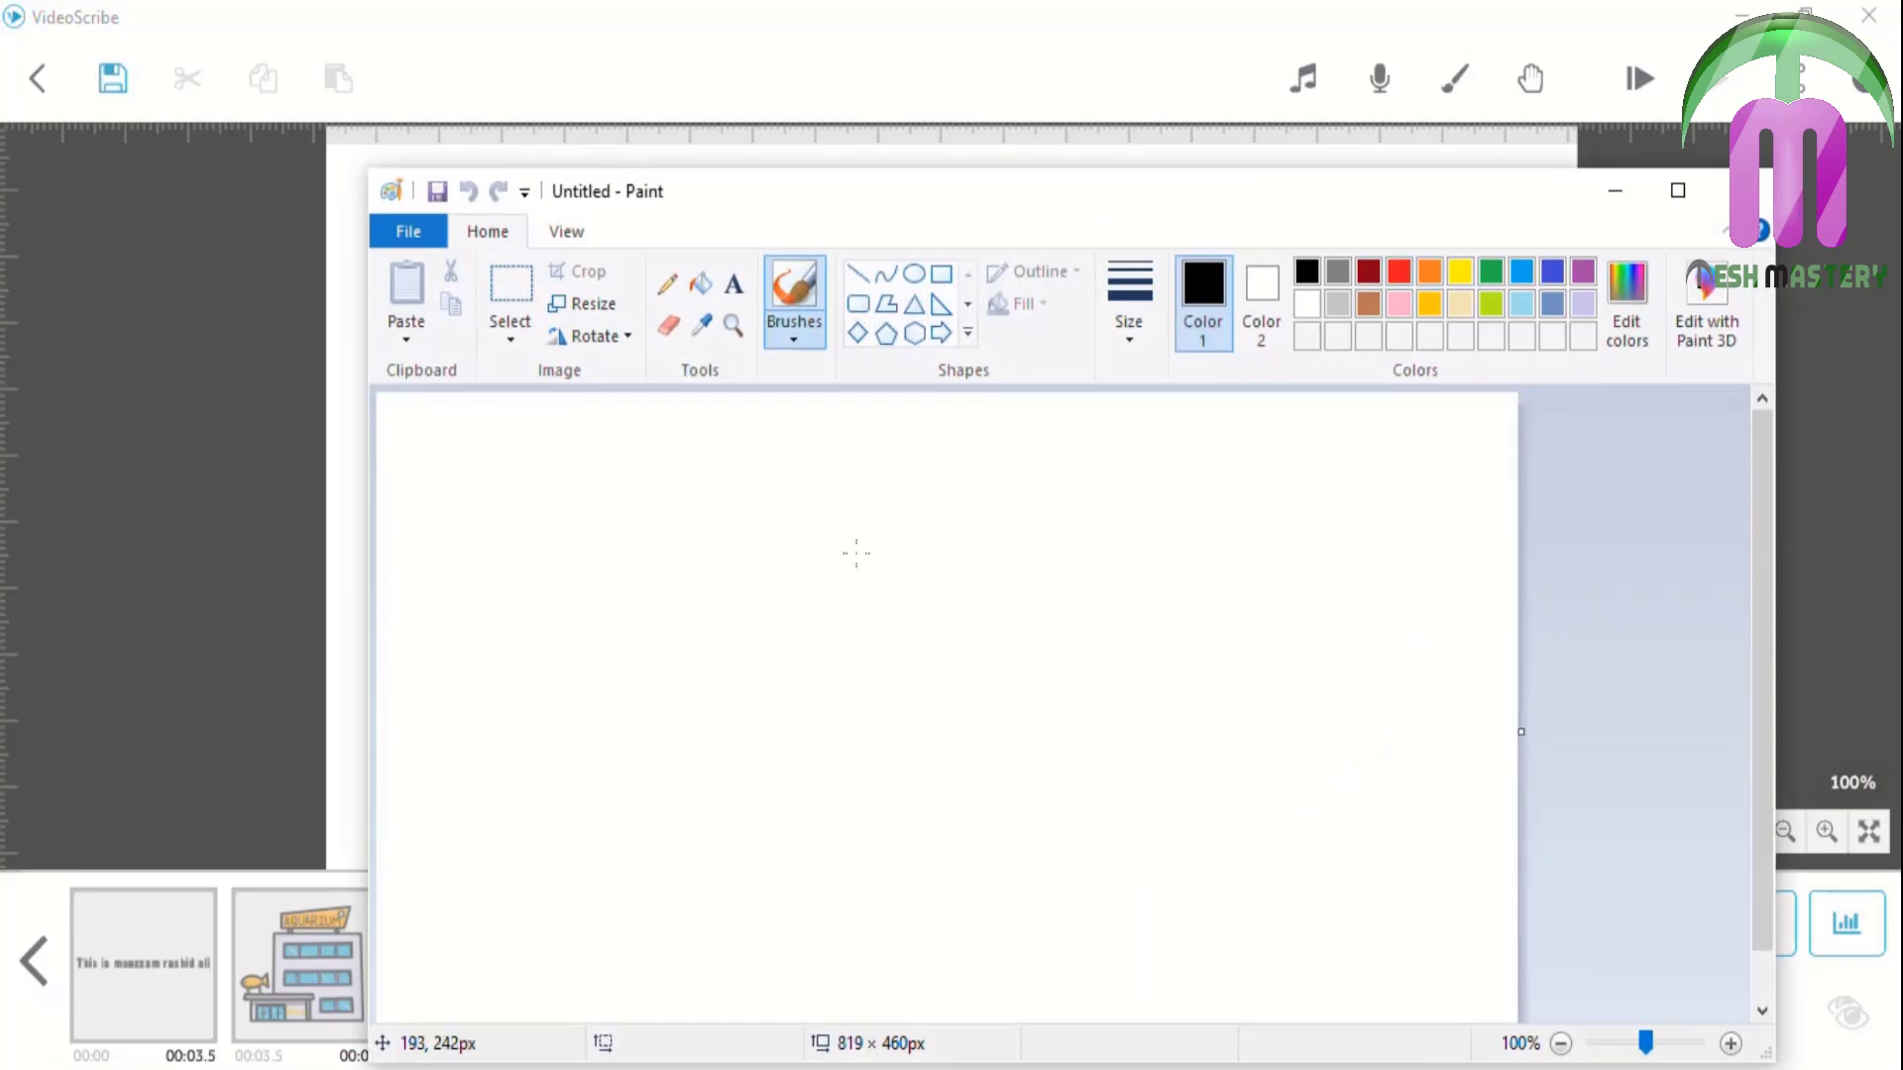
# Draw crossing vertical and horizontal axes with curved and hooked arrows
pyautogui.moveTo(570, 306); pyautogui.dragTo(576, 706)
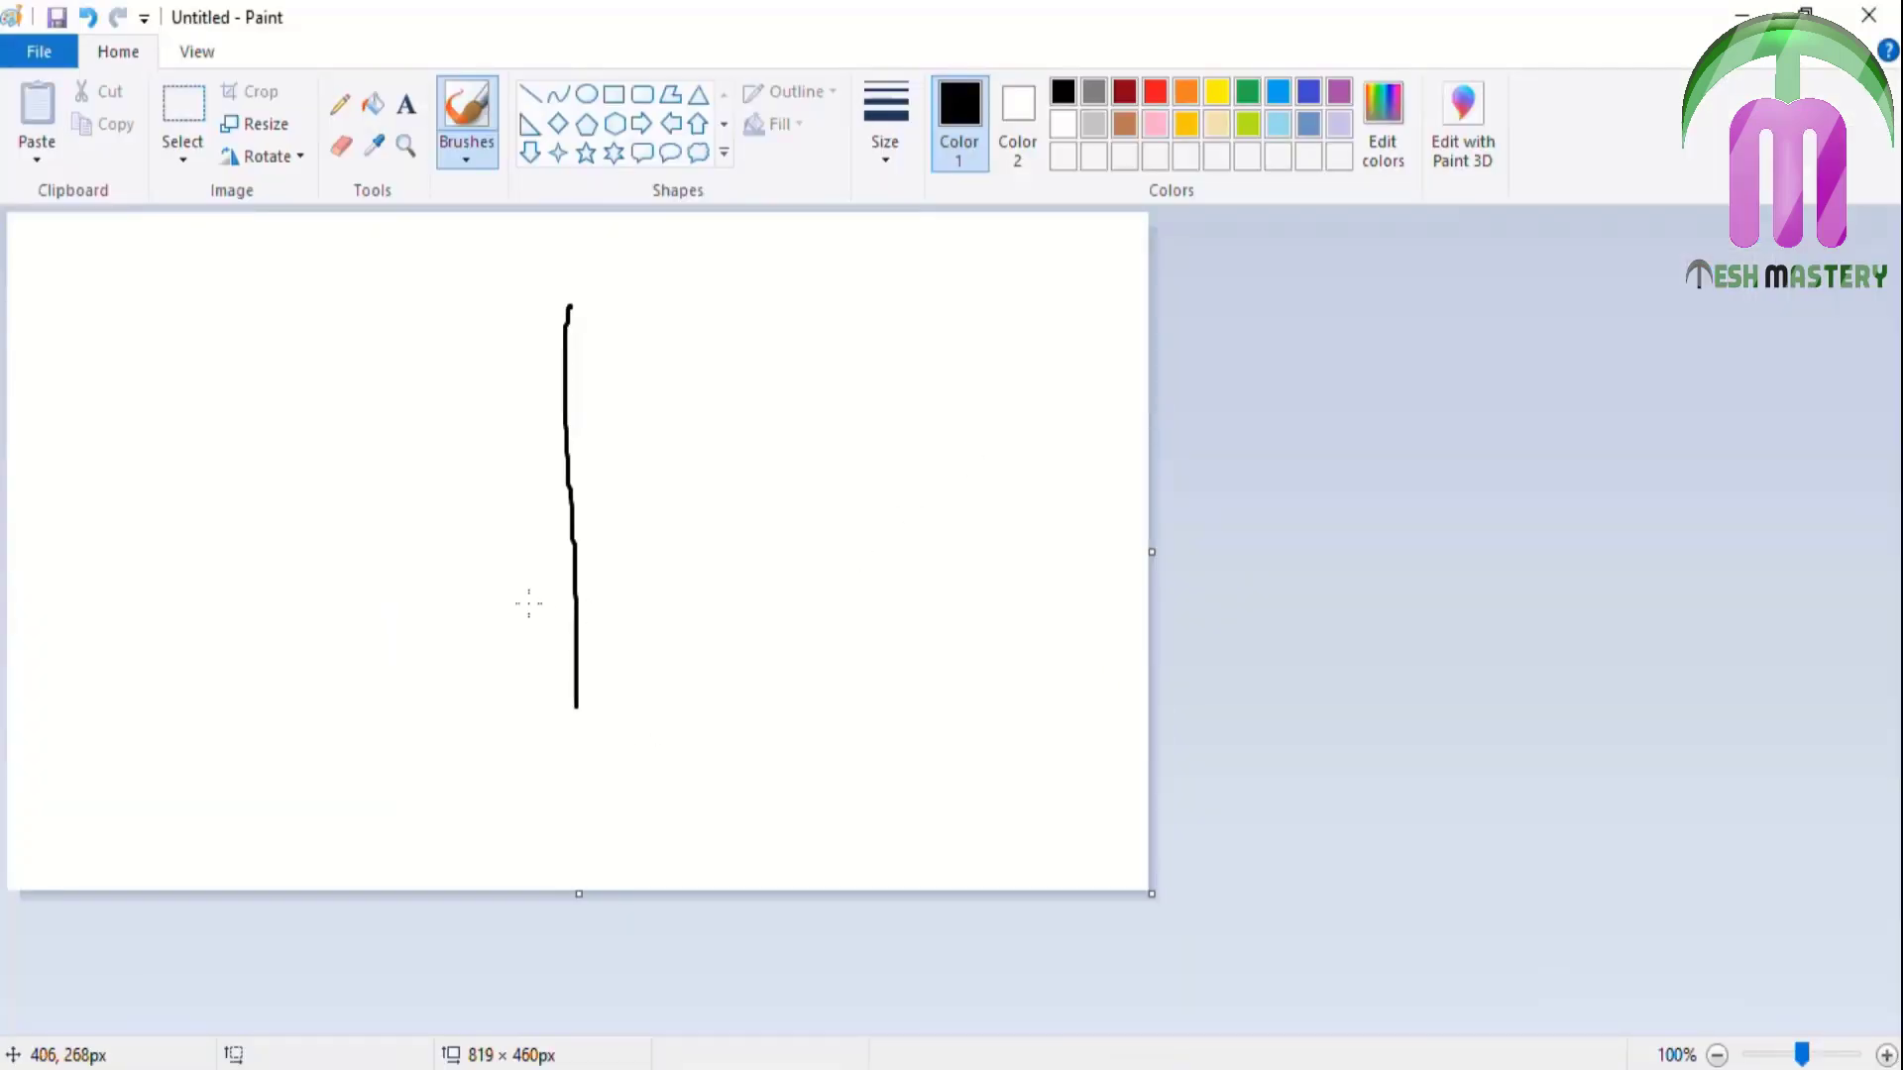
pyautogui.moveTo(298, 505); pyautogui.dragTo(840, 511)
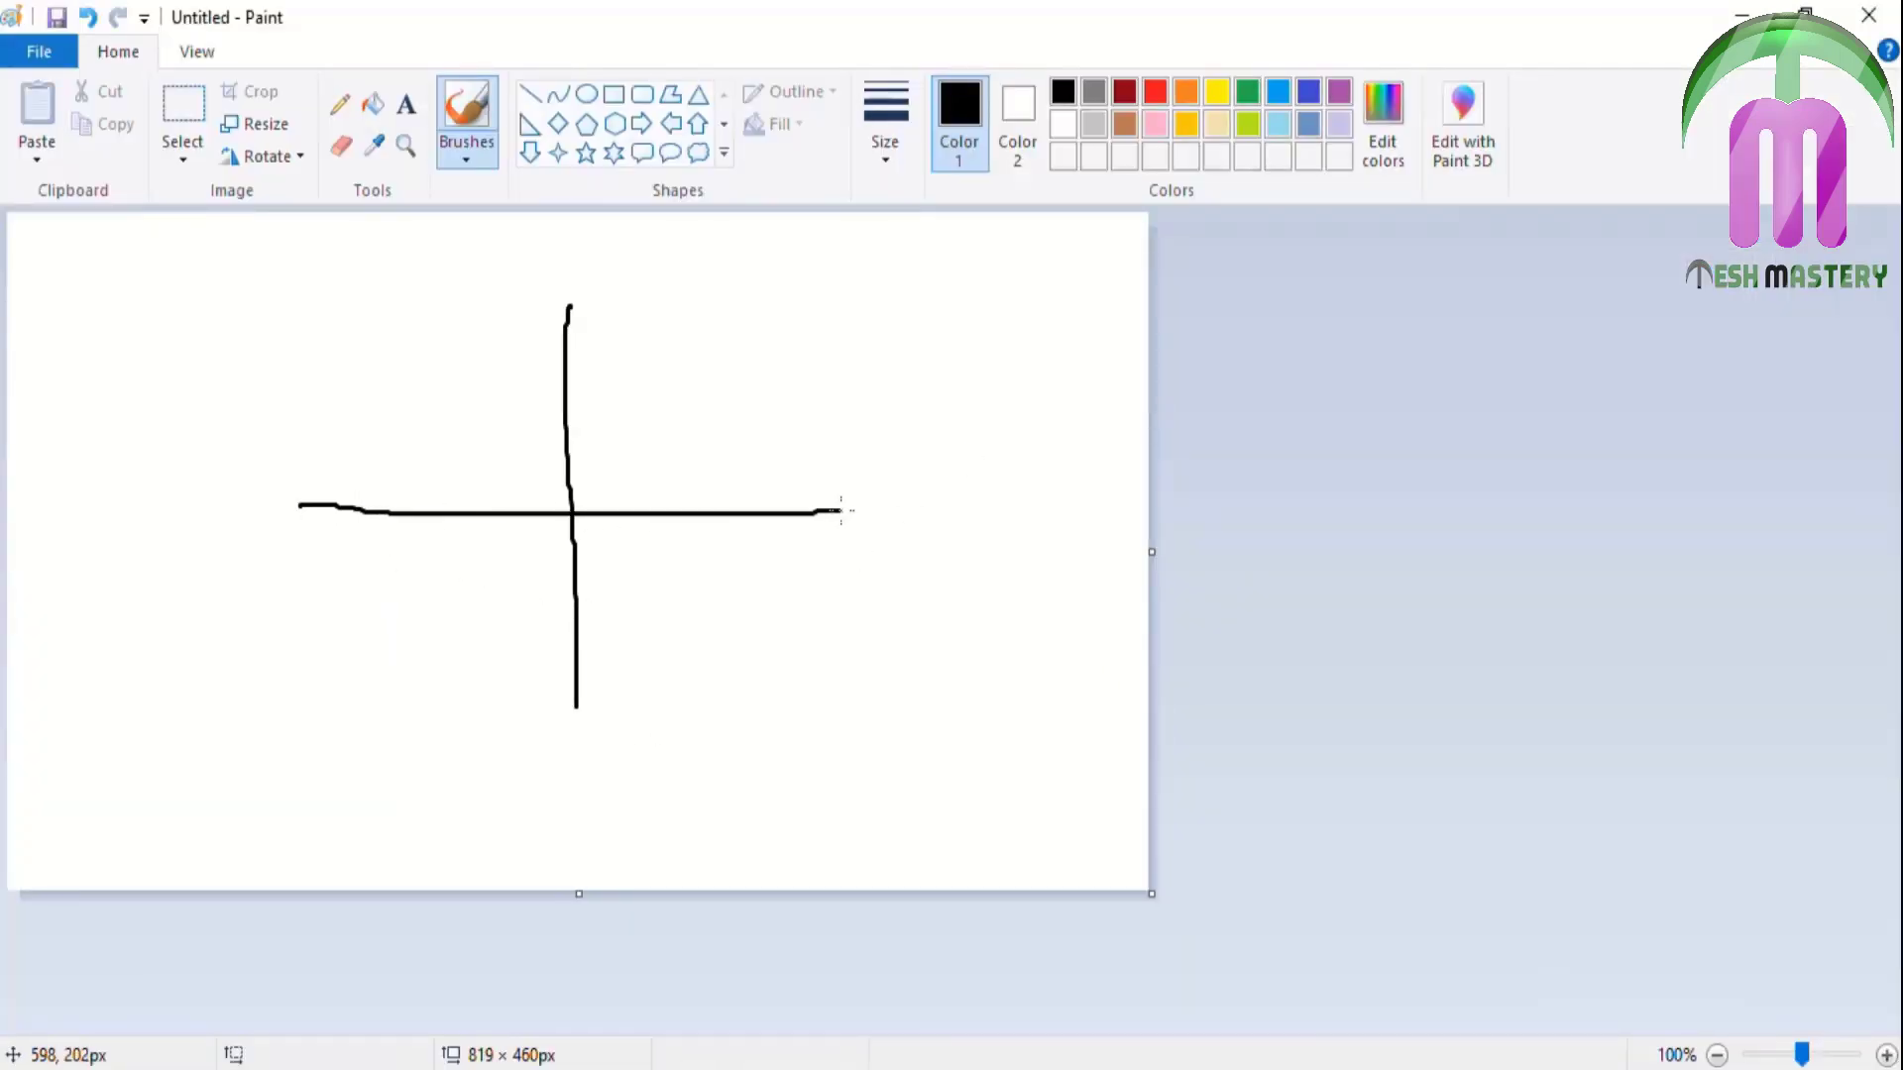
pyautogui.moveTo(699, 513)
pyautogui.mouseDown()
pyautogui.moveTo(688, 465)
pyautogui.moveTo(640, 438)
pyautogui.moveTo(575, 455)
pyautogui.moveTo(587, 414)
pyautogui.moveTo(605, 474)
pyautogui.moveTo(580, 425)
pyautogui.moveTo(513, 441)
pyautogui.moveTo(486, 509)
pyautogui.moveTo(462, 466)
pyautogui.moveTo(482, 521)
pyautogui.moveTo(513, 494)
pyautogui.mouseUp()
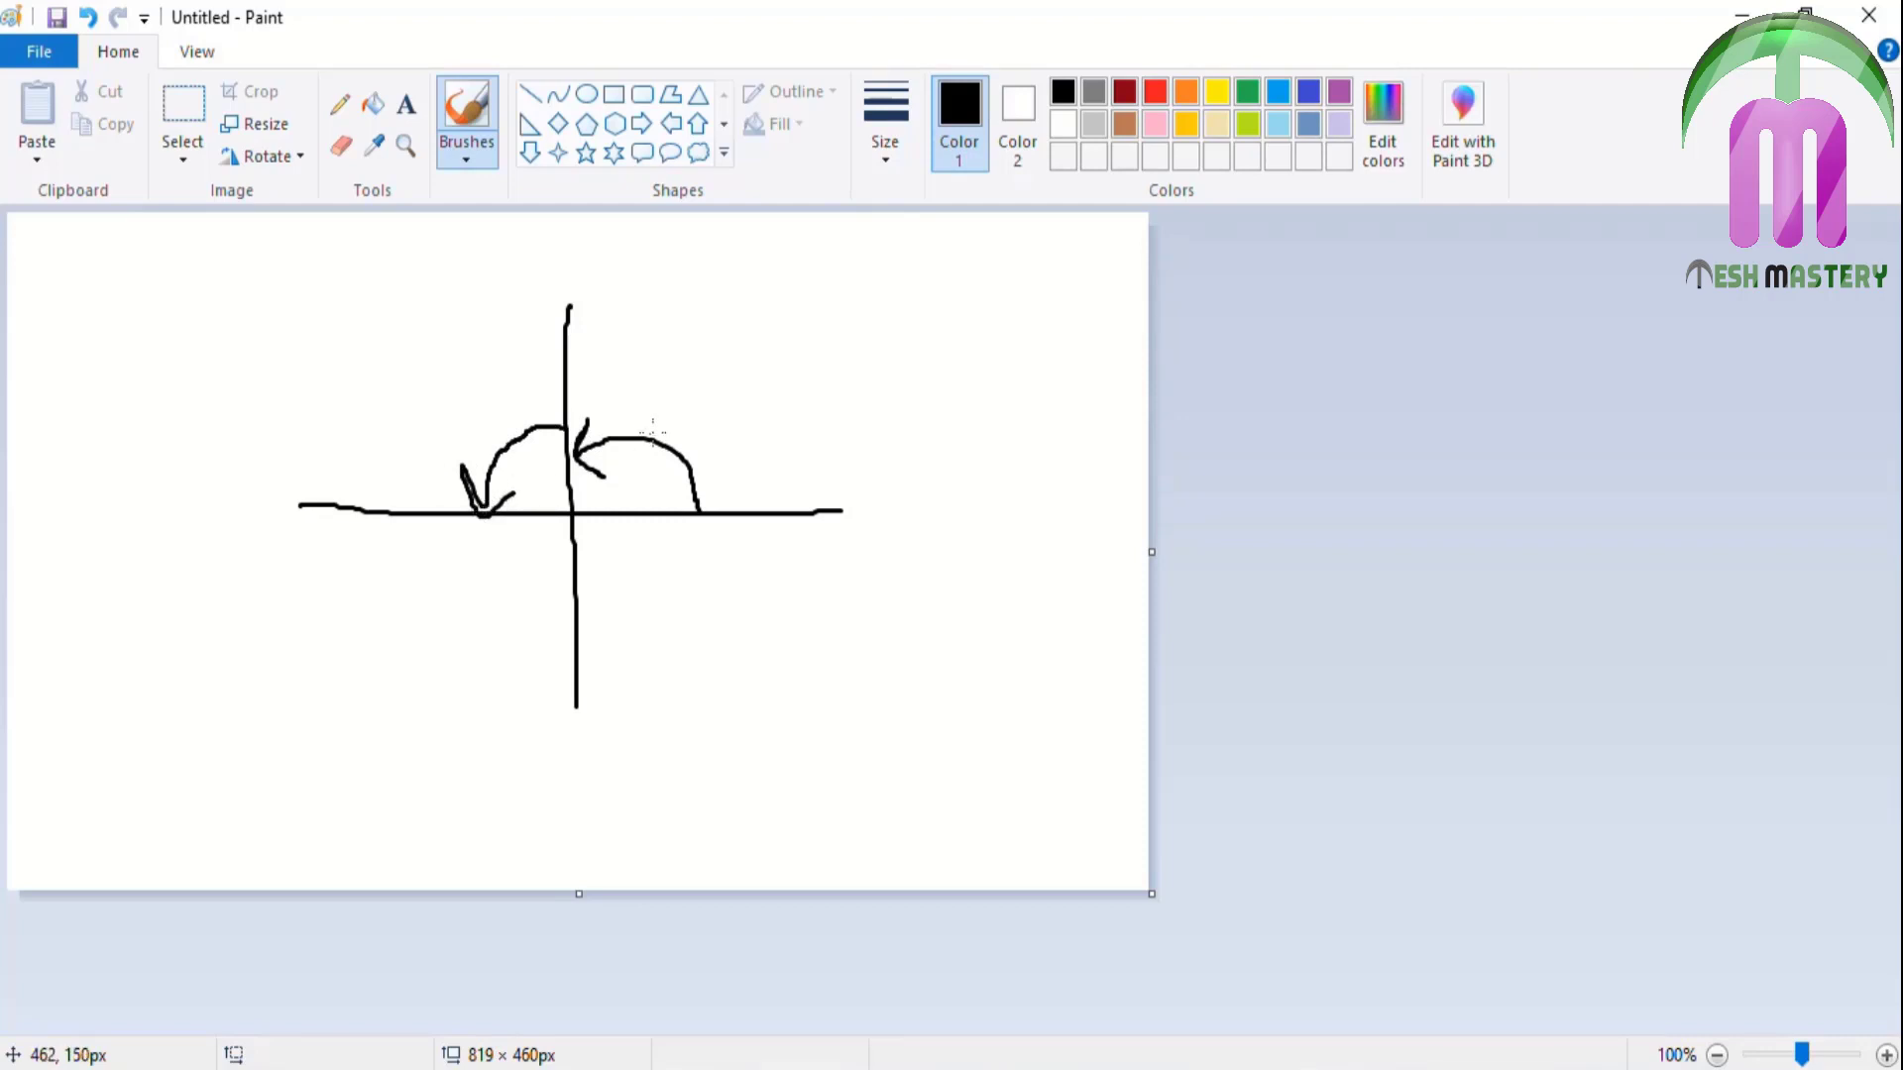
pyautogui.moveTo(483, 518)
pyautogui.mouseDown()
pyautogui.moveTo(493, 565)
pyautogui.moveTo(552, 566)
pyautogui.moveTo(543, 544)
pyautogui.moveTo(552, 578)
pyautogui.moveTo(603, 576)
pyautogui.moveTo(626, 528)
pyautogui.mouseUp()
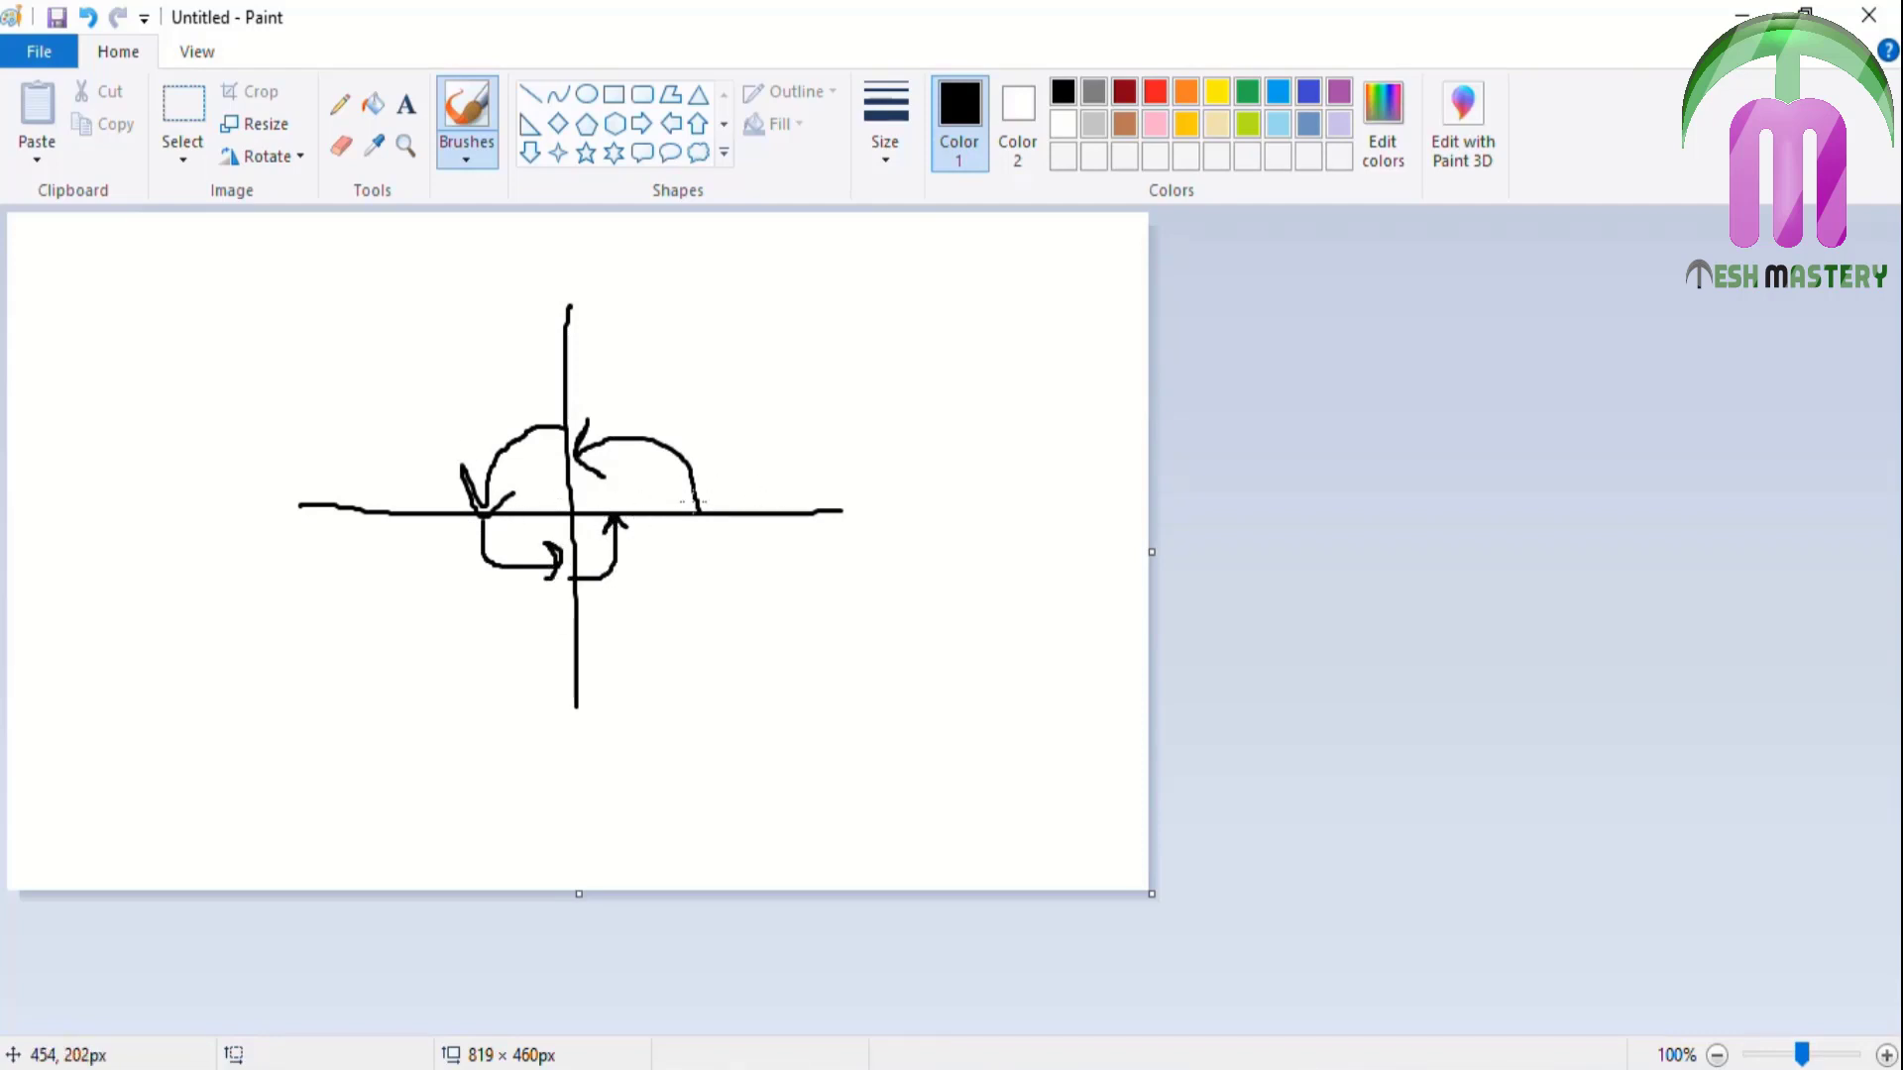
pyautogui.moveTo(573, 504)
pyautogui.mouseDown()
pyautogui.moveTo(871, 520)
pyautogui.moveTo(614, 509)
pyautogui.mouseUp()
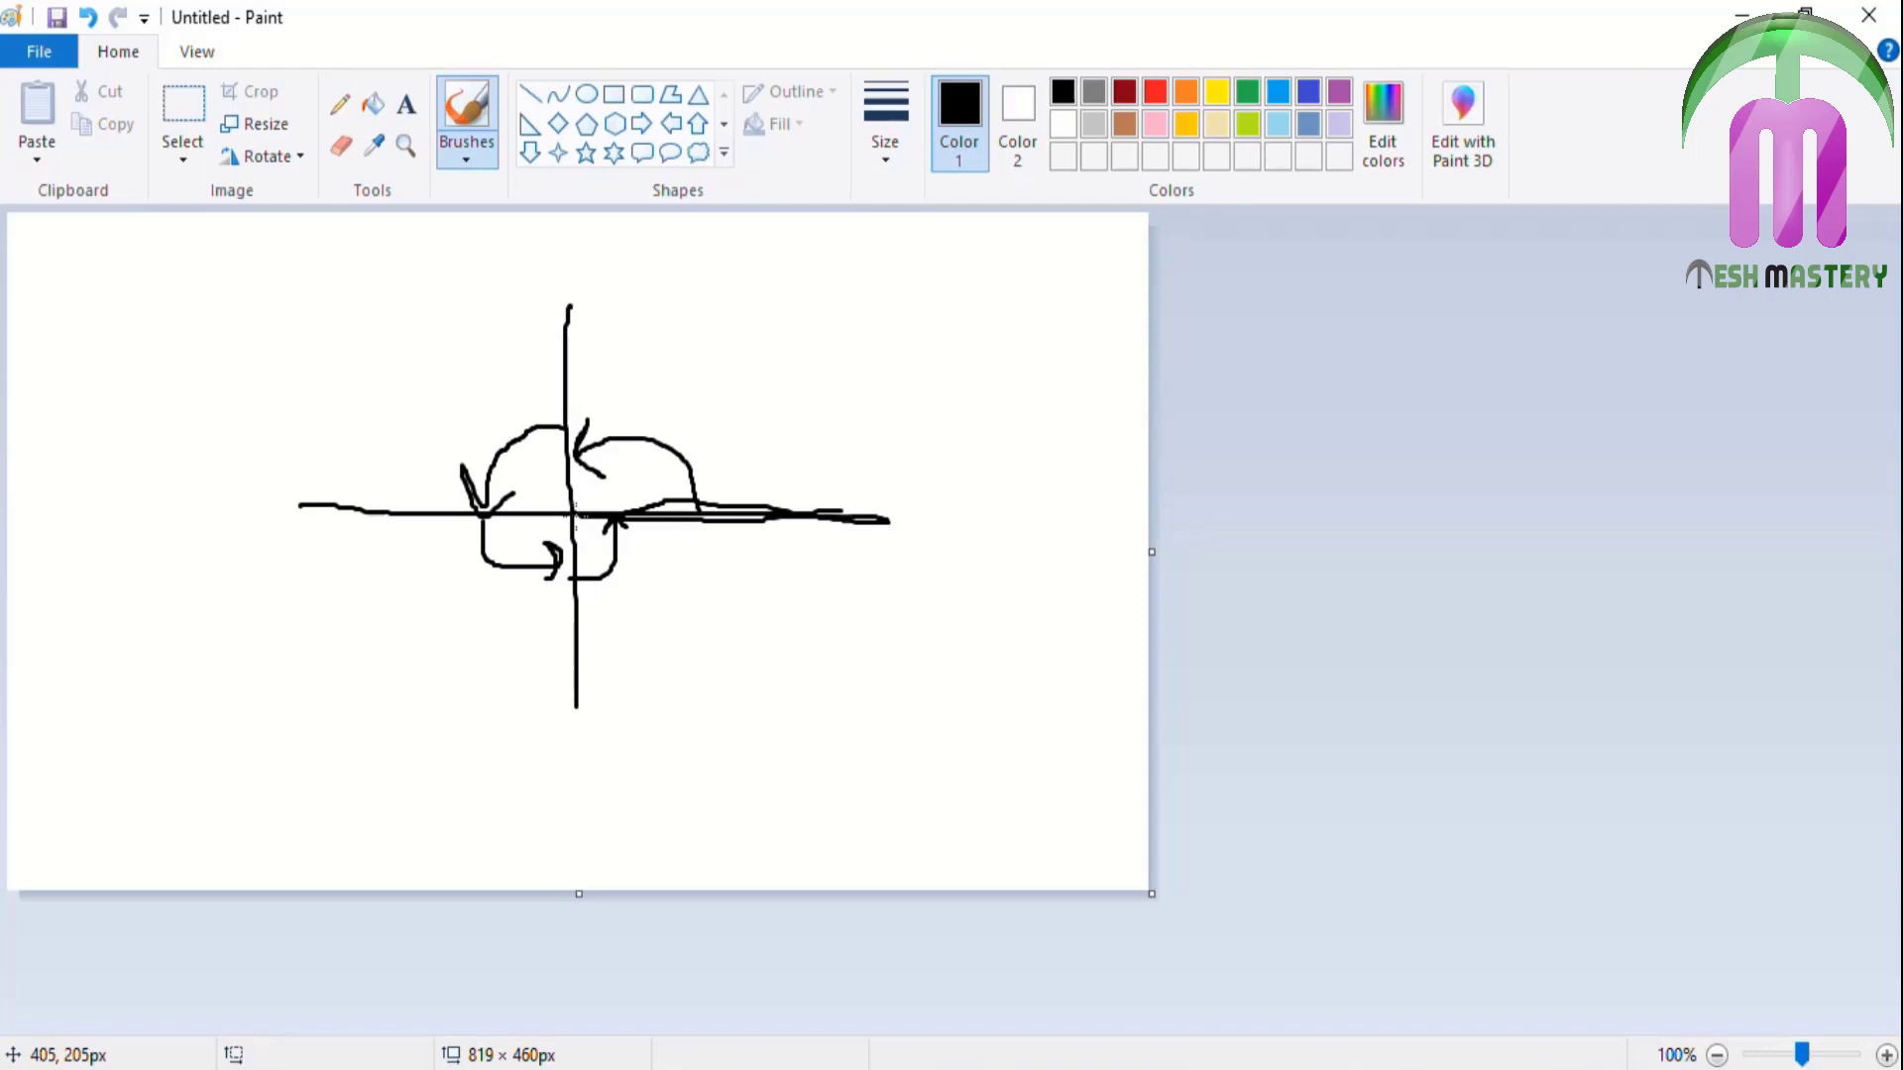
# Add two diagonals from the centre, retrace the vertical line, and tick both axis ends
pyautogui.moveTo(572, 514); pyautogui.dragTo(751, 676)
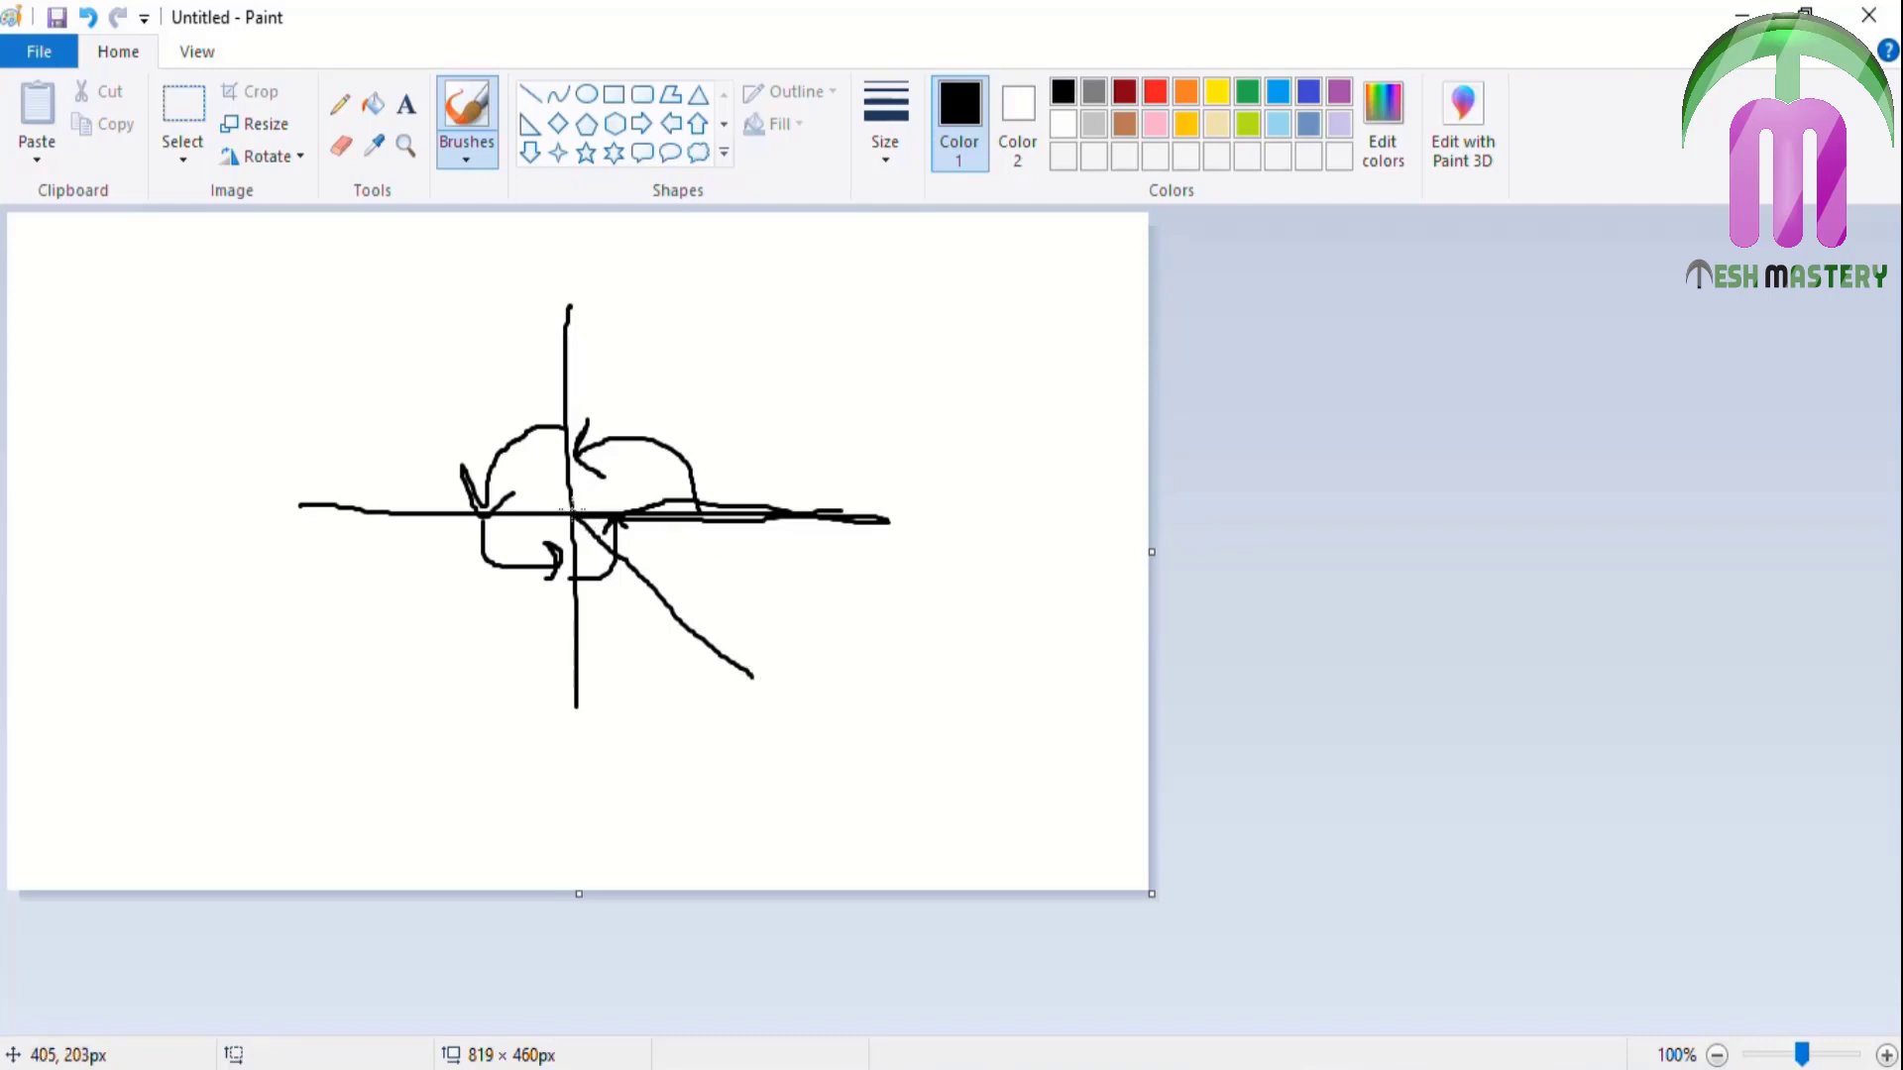
pyautogui.moveTo(571, 506); pyautogui.dragTo(799, 320)
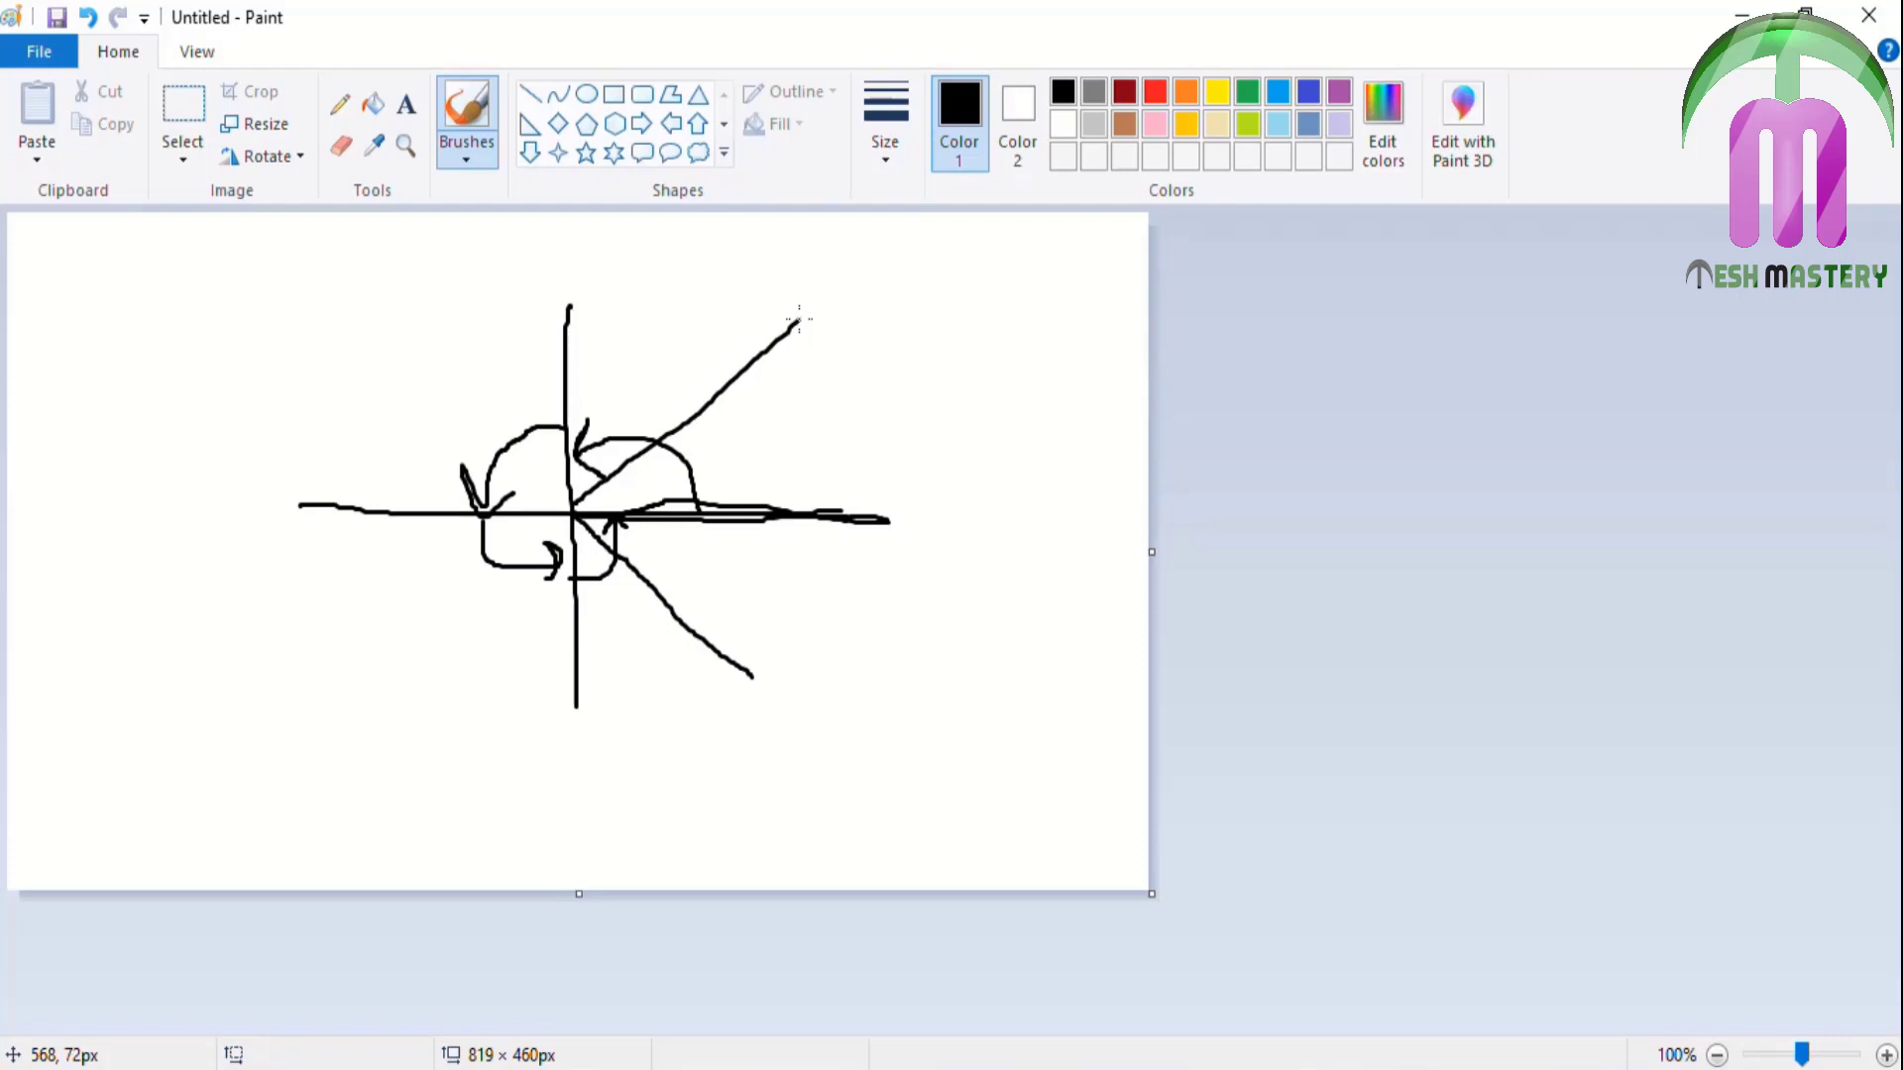
pyautogui.moveTo(576, 258); pyautogui.dragTo(557, 518)
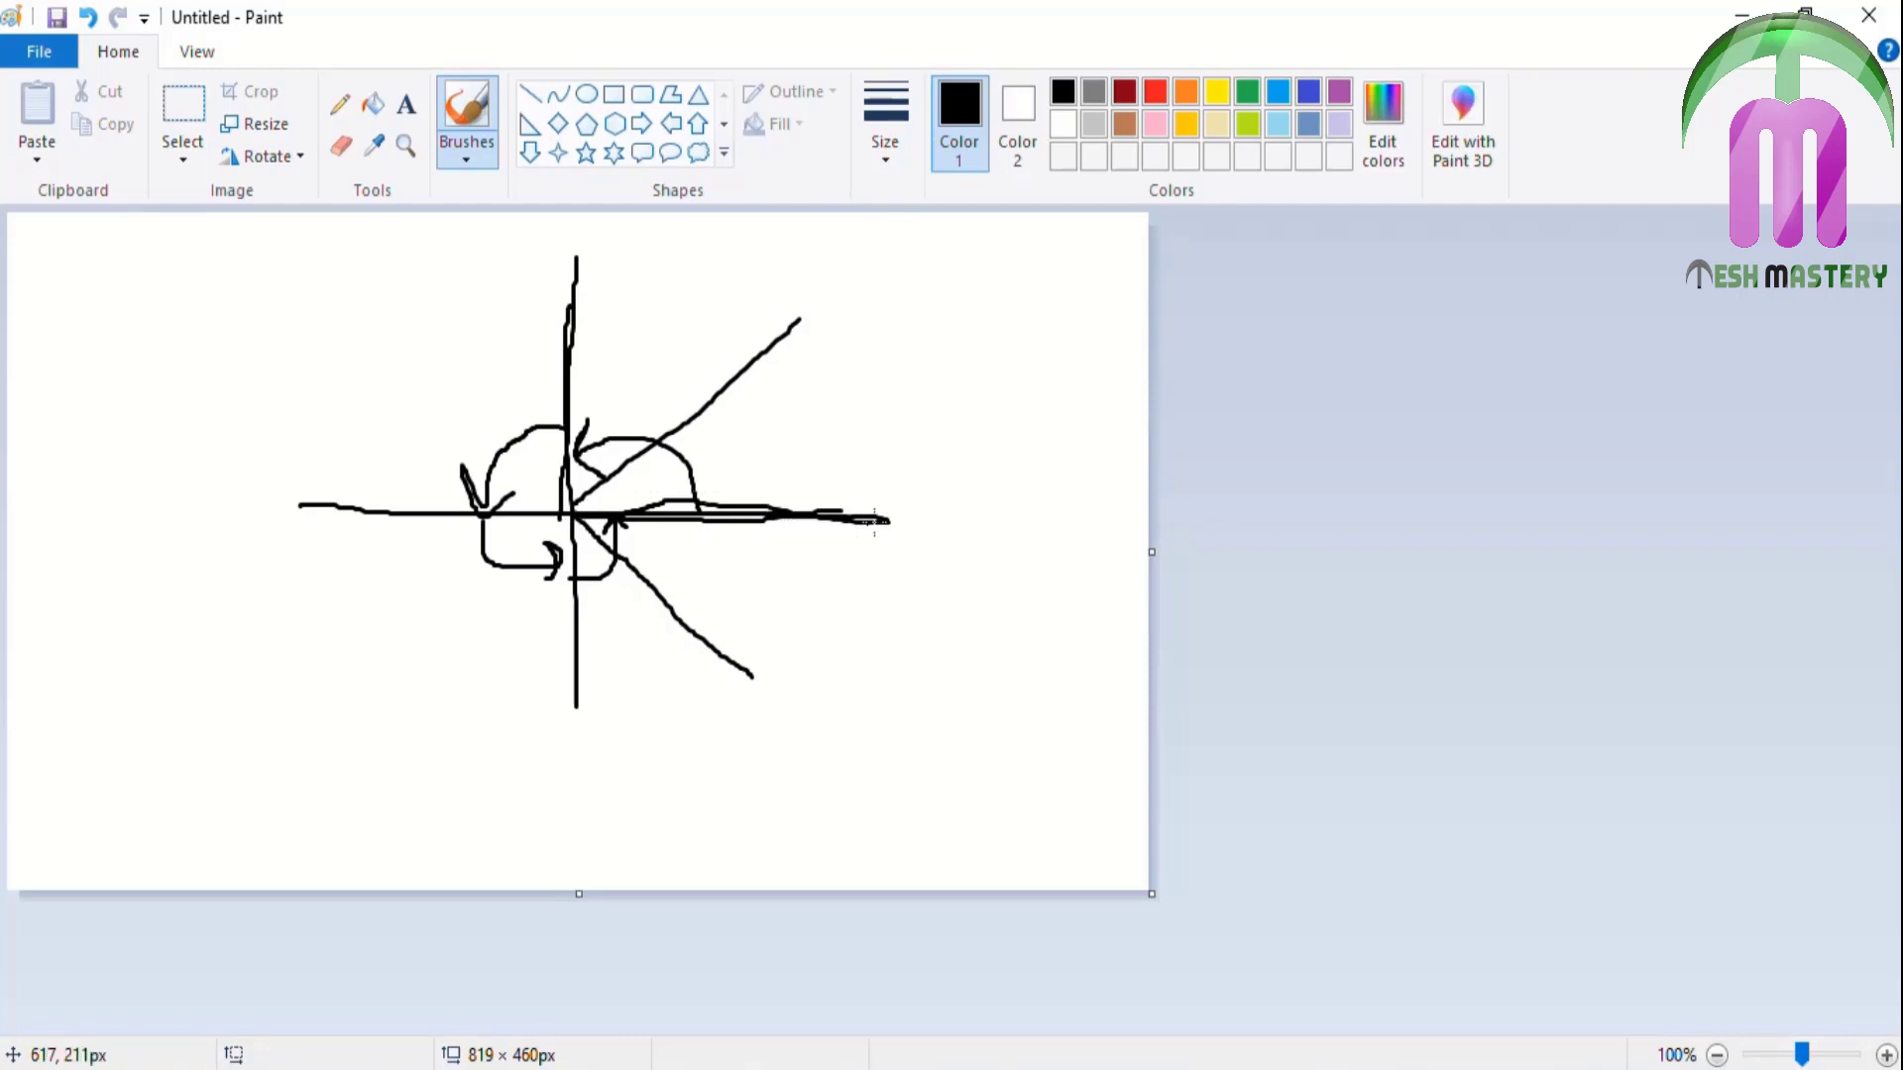
pyautogui.moveTo(884, 516); pyautogui.dragTo(884, 546)
pyautogui.moveTo(311, 481); pyautogui.dragTo(297, 571)
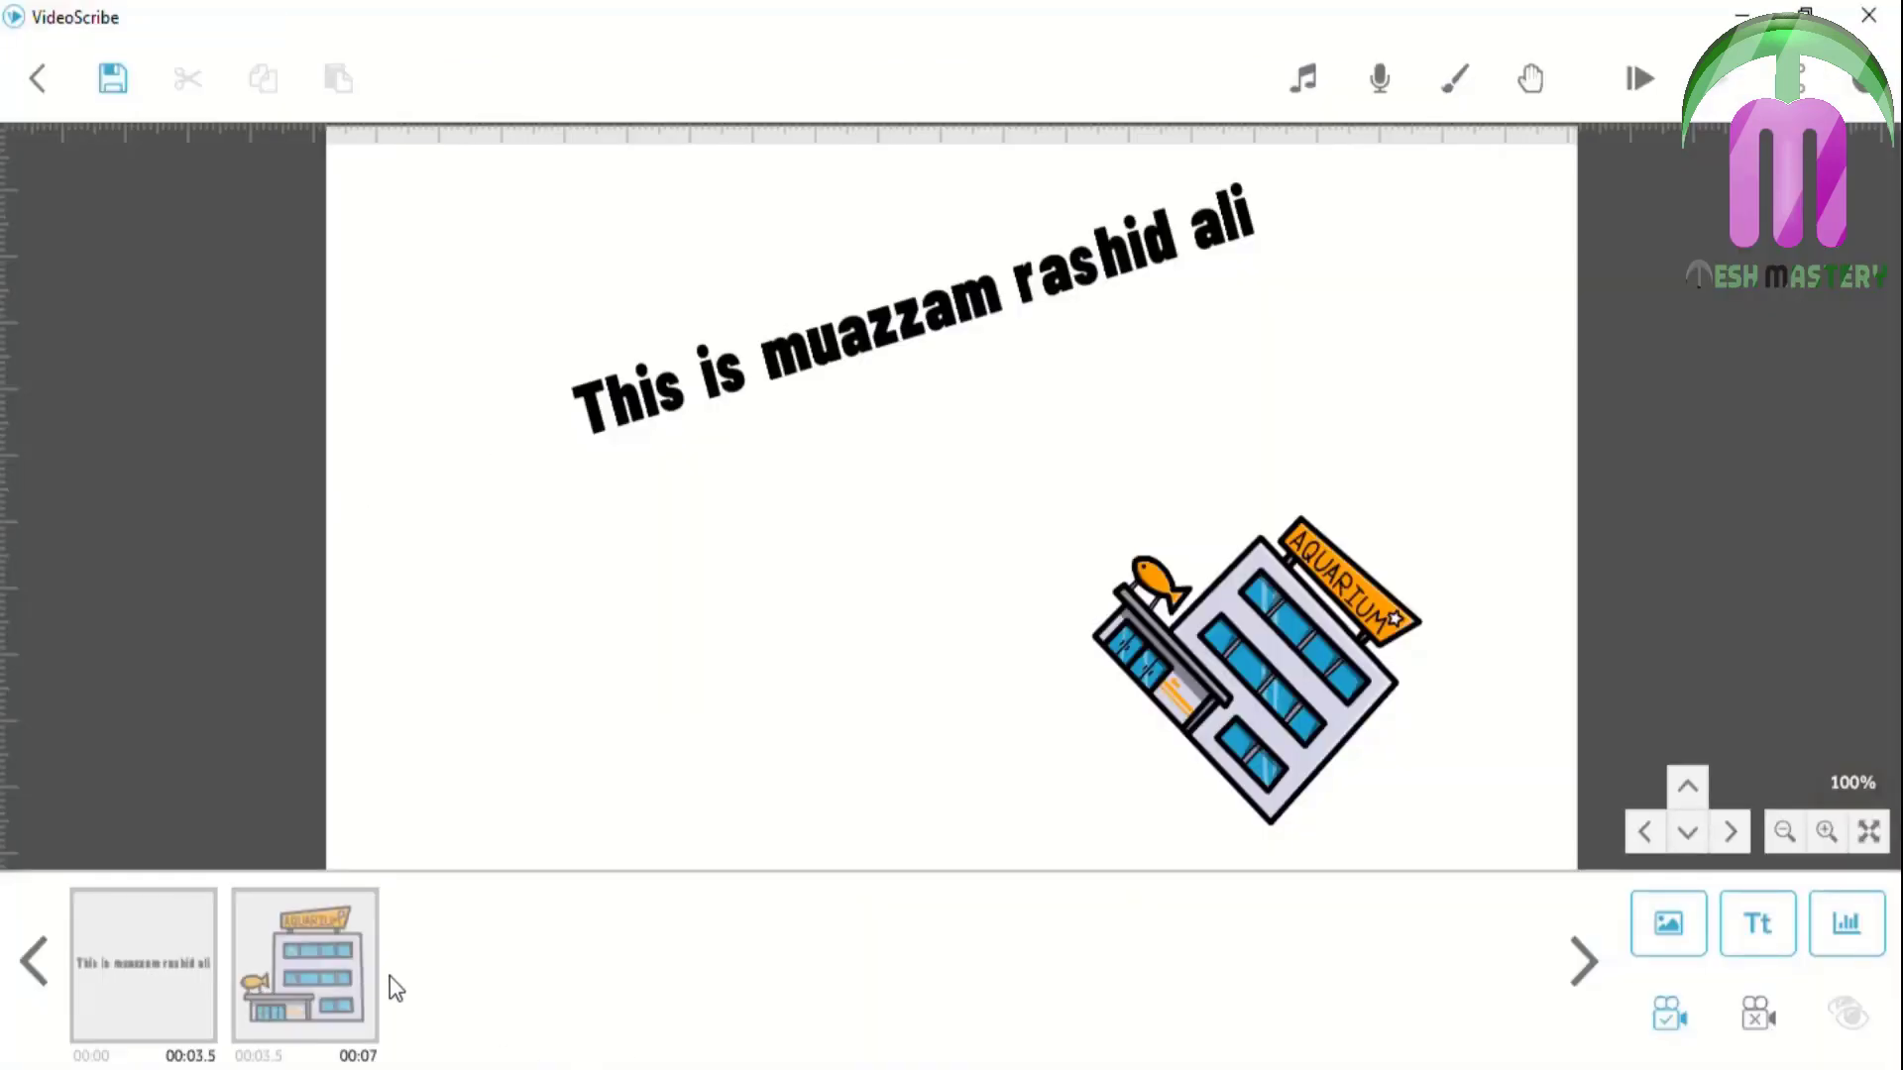
# Check the aquarium image's drawing properties, then open the title text's drawing options
pyautogui.click(323, 962)
pyautogui.click(251, 1022)
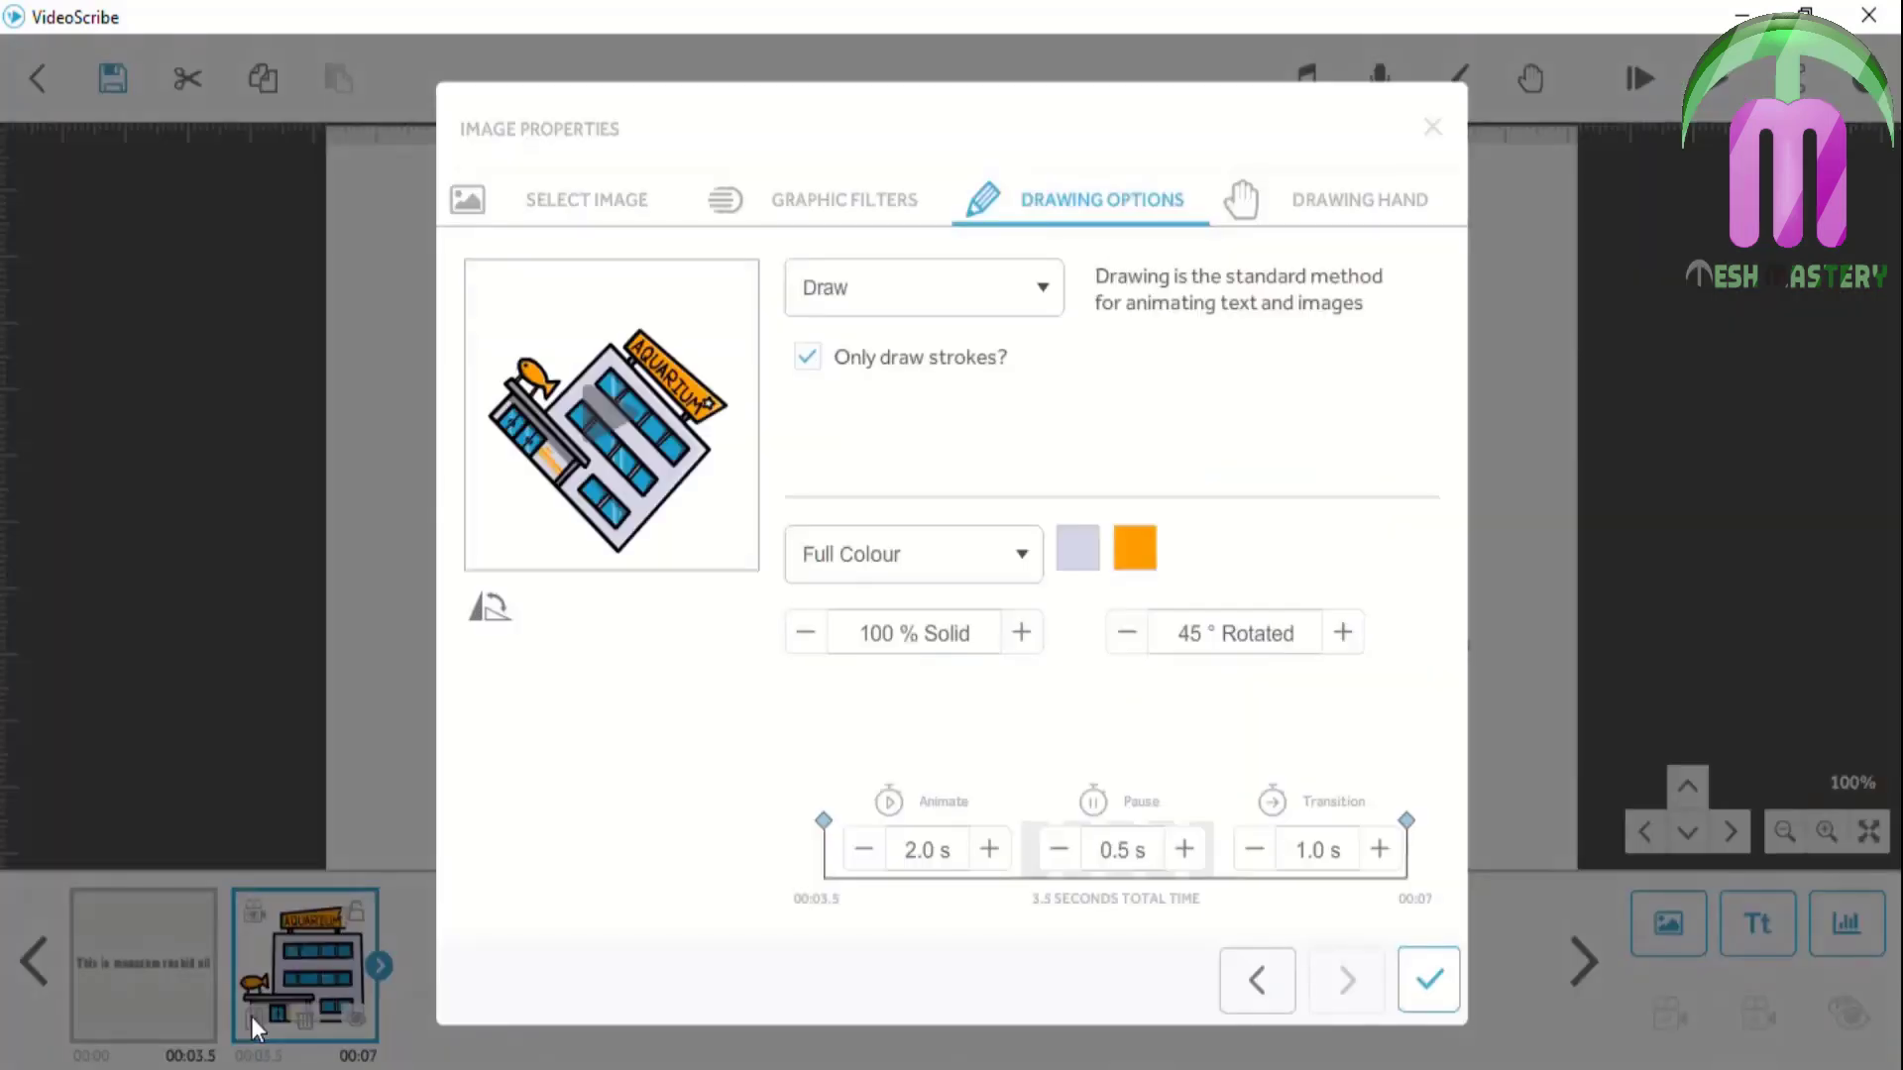
pyautogui.click(1434, 126)
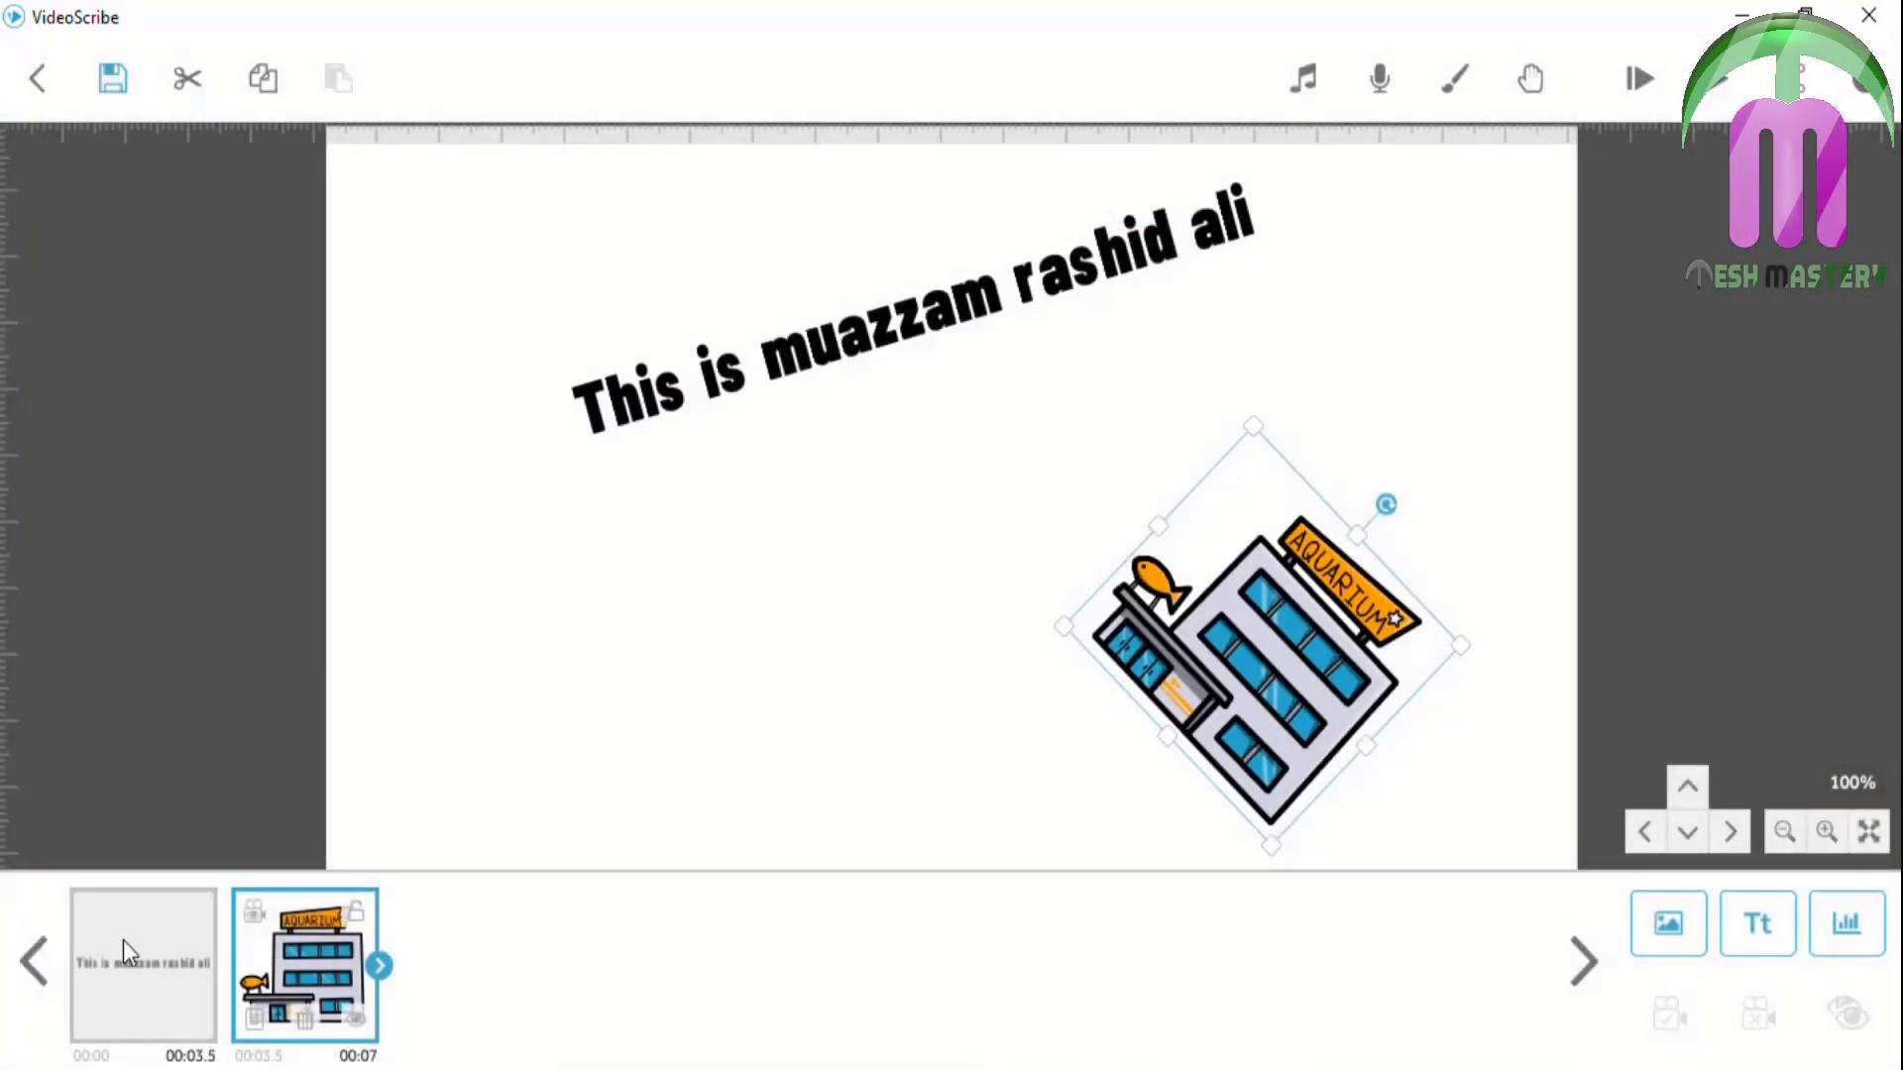
pyautogui.click(124, 940)
pyautogui.click(93, 1012)
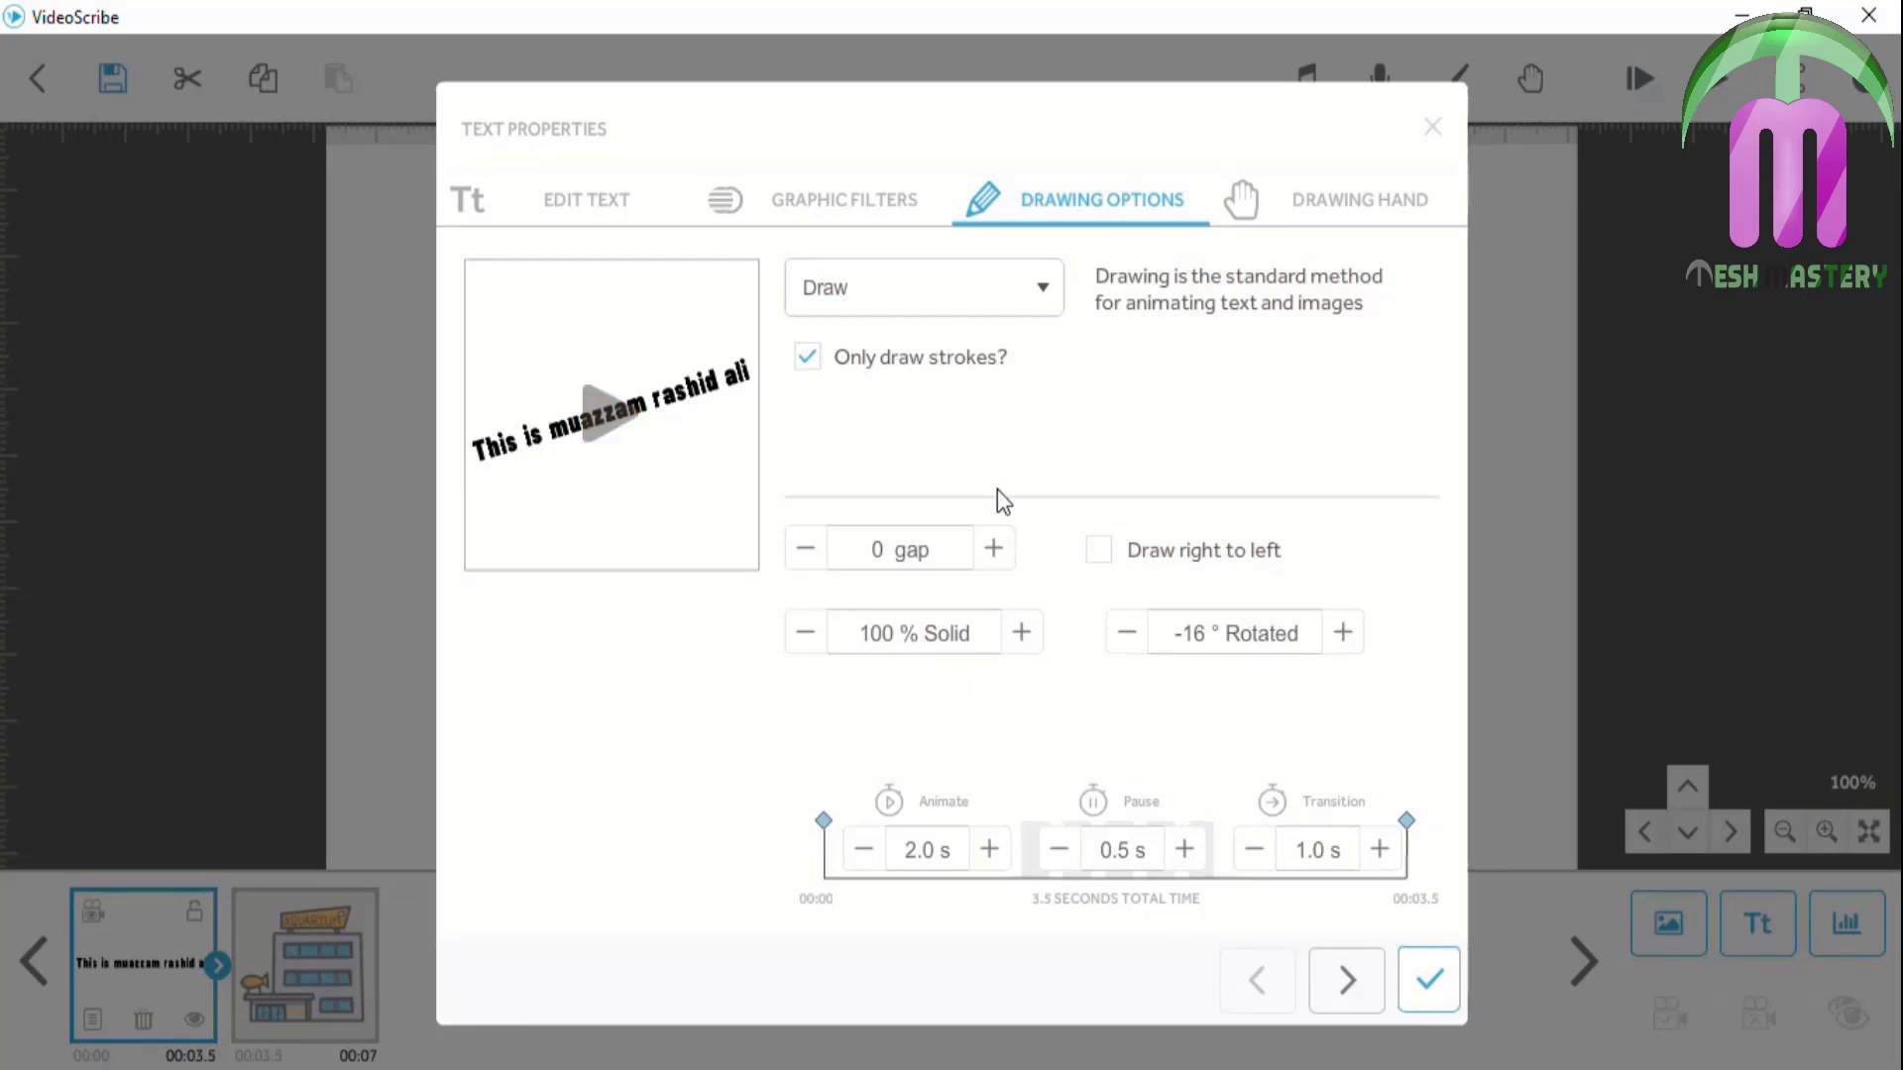
# Raise the title text's letter gap step by step to 23 and apply it
pyautogui.click(1001, 545)
pyautogui.click(1001, 546)
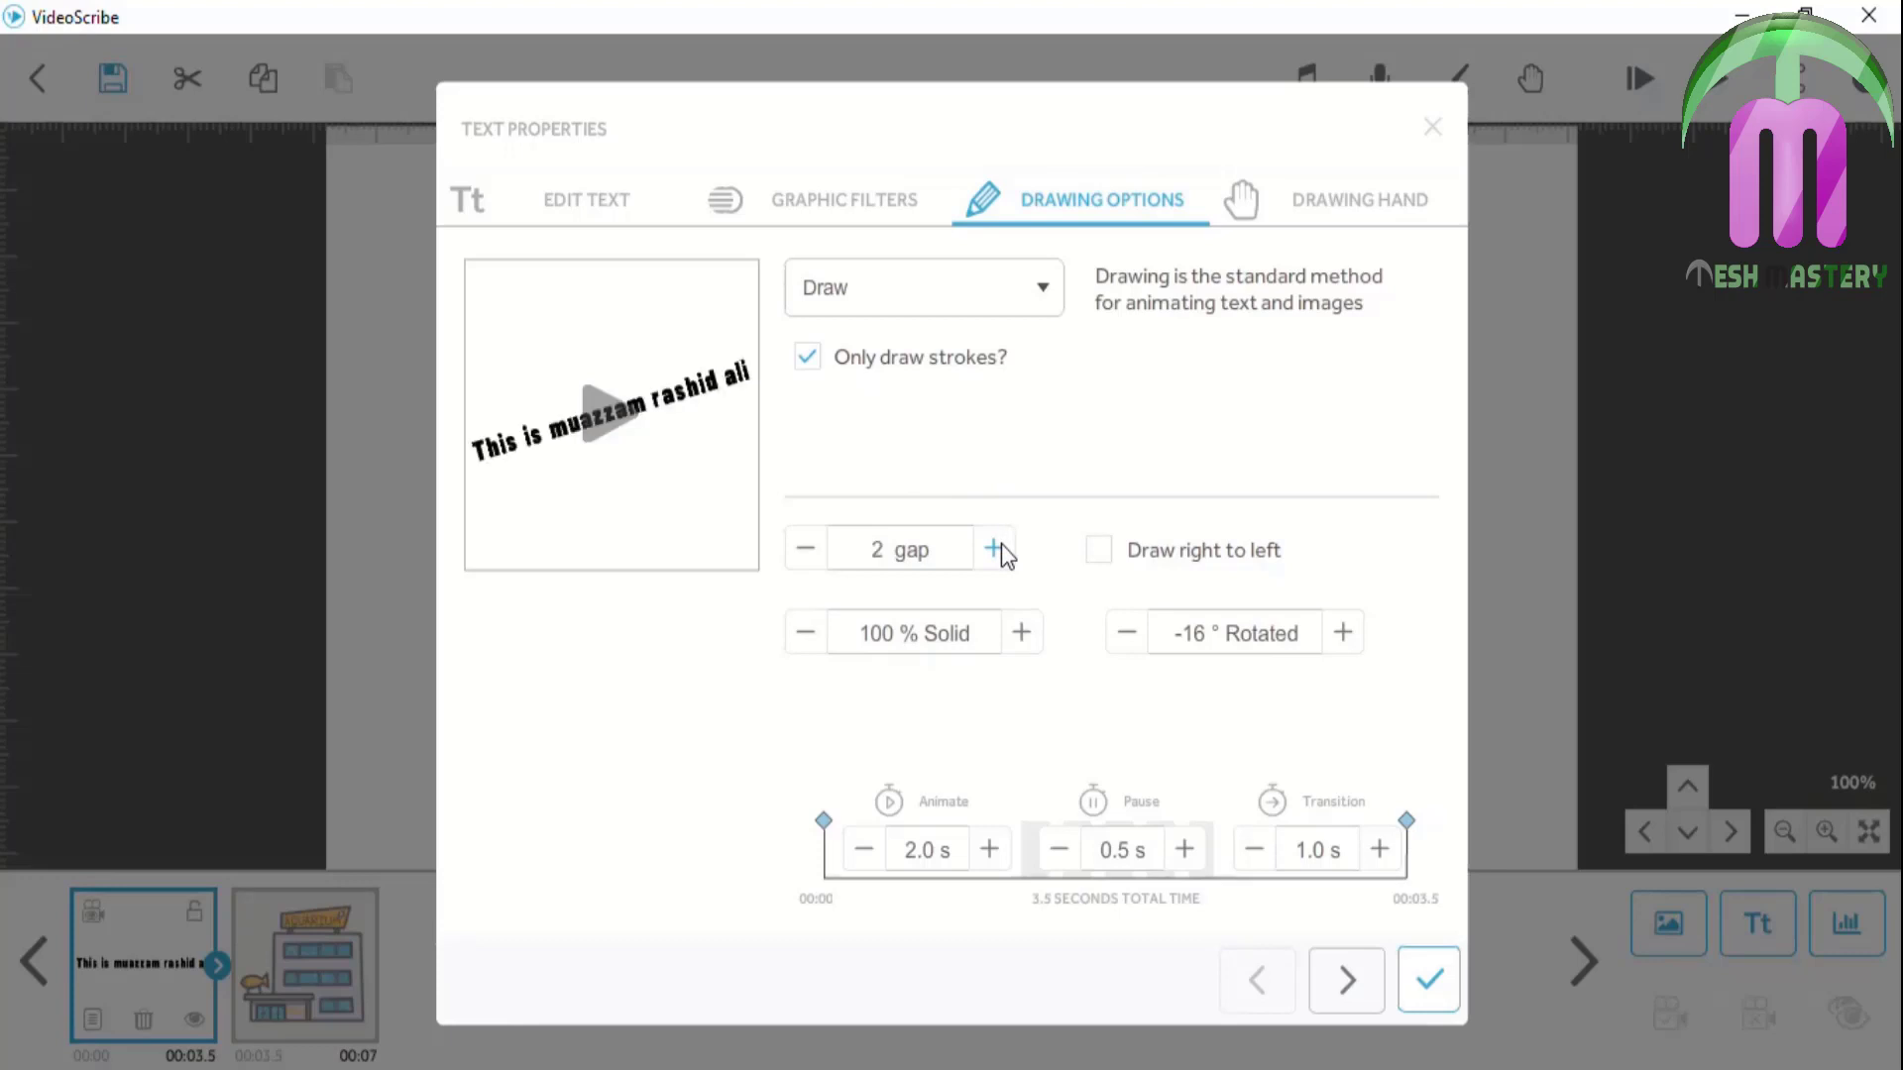
pyautogui.click(1001, 546)
pyautogui.click(1001, 545)
pyautogui.click(1001, 546)
pyautogui.click(1000, 546)
pyautogui.click(1001, 545)
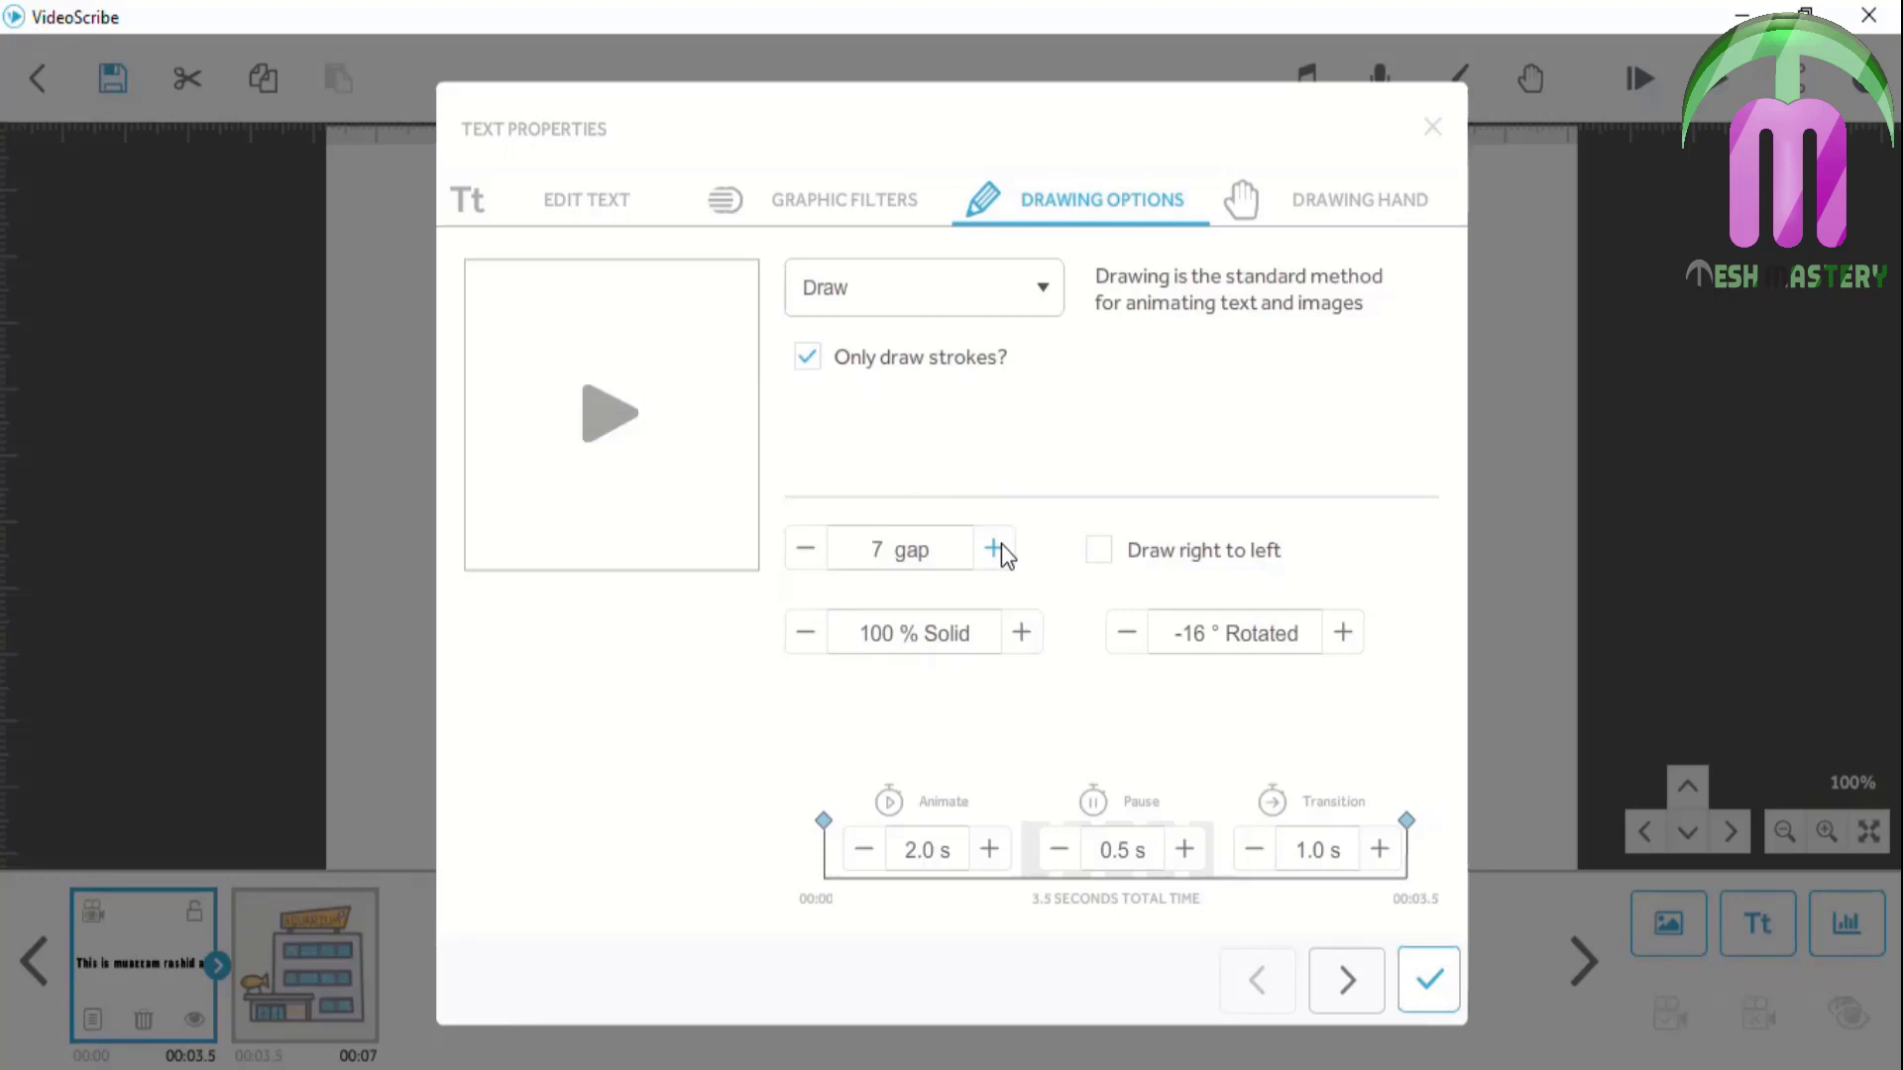
pyautogui.click(1001, 545)
pyautogui.click(1001, 546)
pyautogui.click(1001, 545)
pyautogui.click(1001, 547)
pyautogui.click(1001, 546)
pyautogui.click(1001, 546)
pyautogui.click(1001, 547)
pyautogui.click(1000, 548)
pyautogui.click(1001, 547)
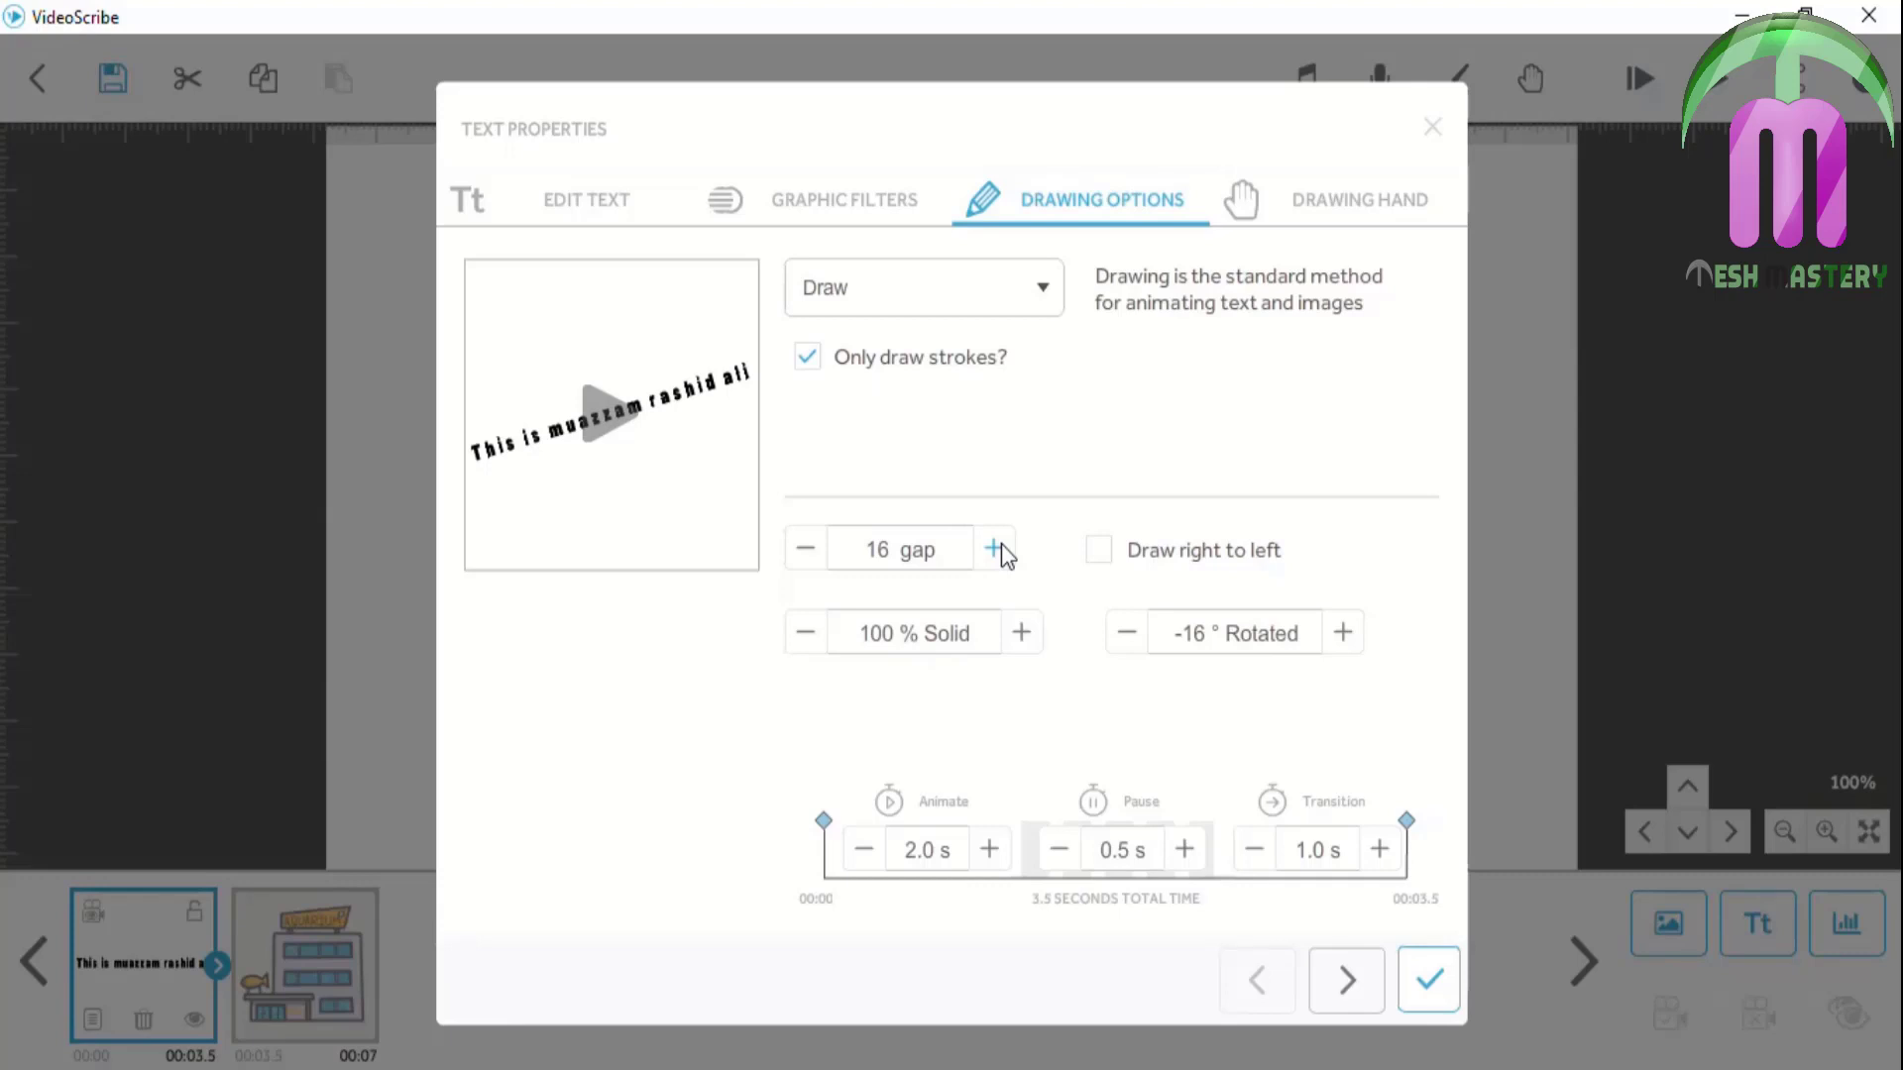
pyautogui.click(1000, 547)
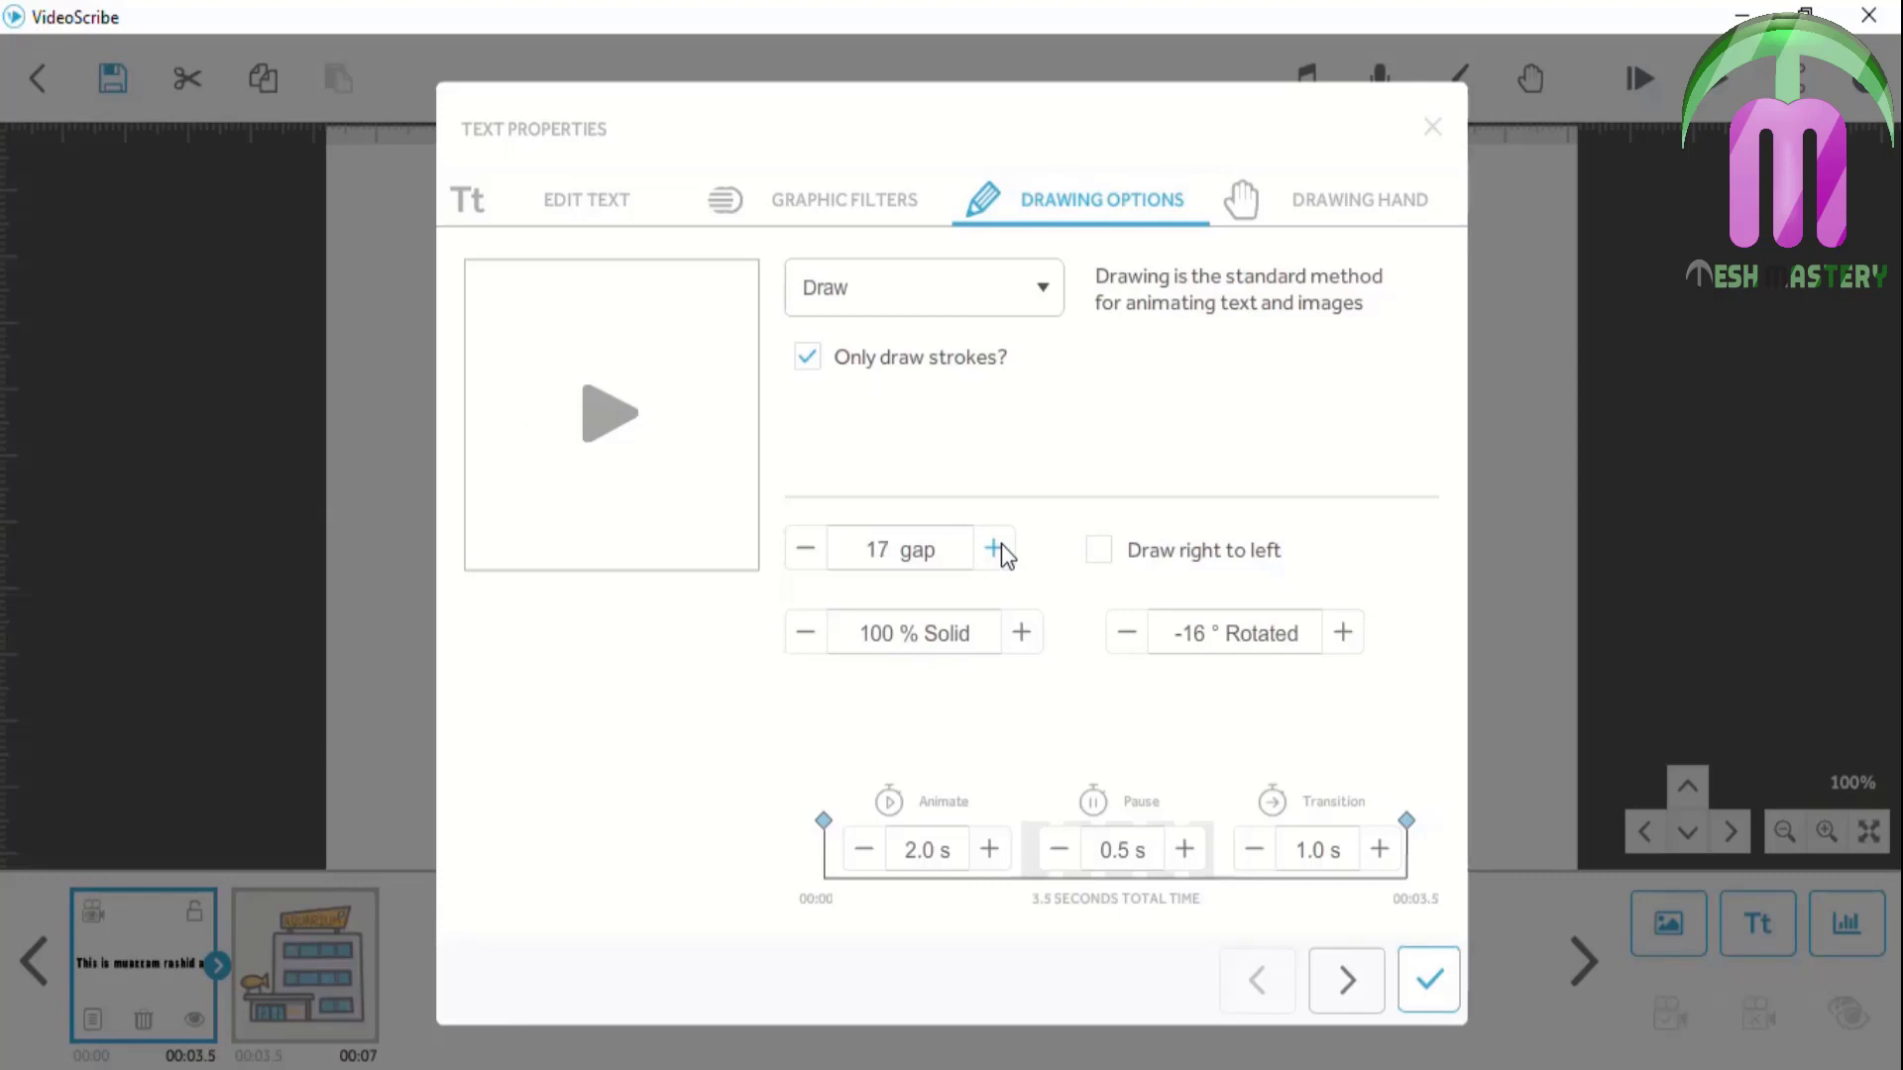
pyautogui.click(1000, 547)
pyautogui.click(1000, 547)
pyautogui.click(1001, 548)
pyautogui.click(1001, 548)
pyautogui.click(1001, 547)
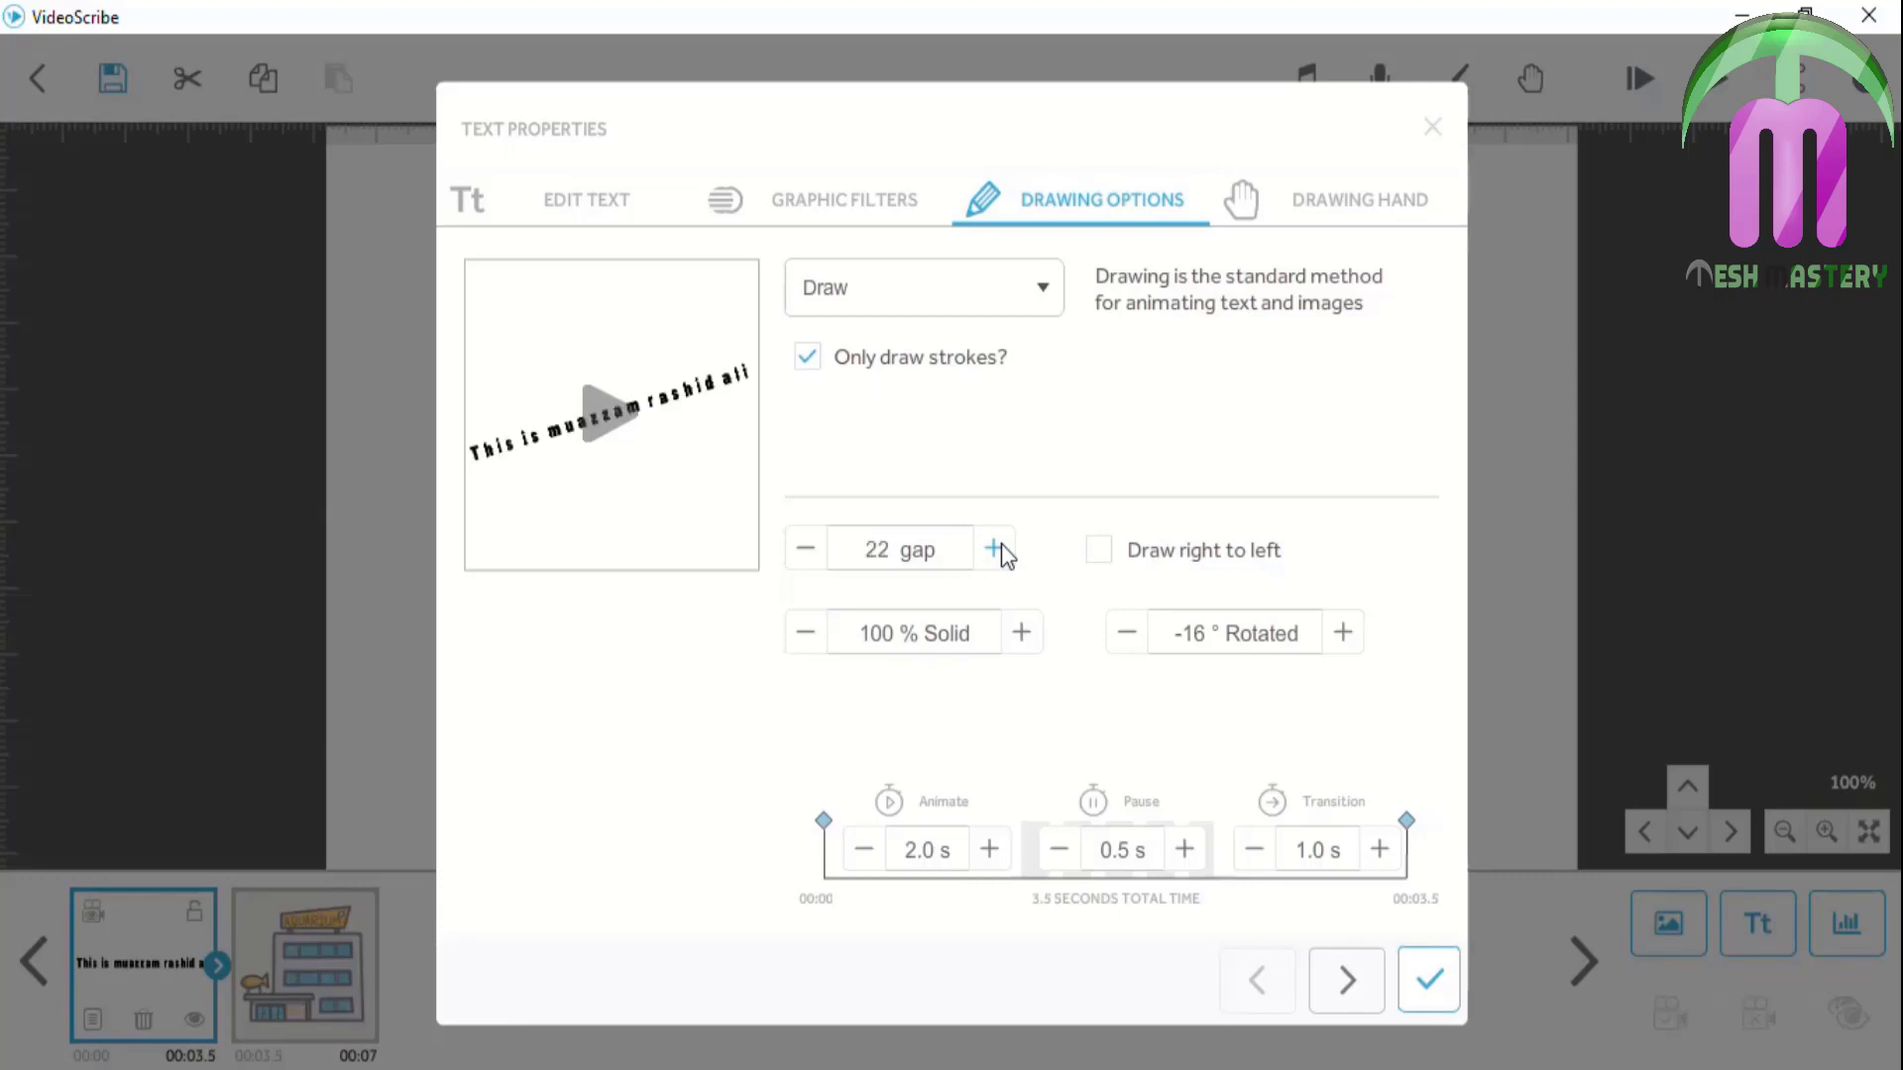
pyautogui.click(1001, 547)
pyautogui.click(1432, 977)
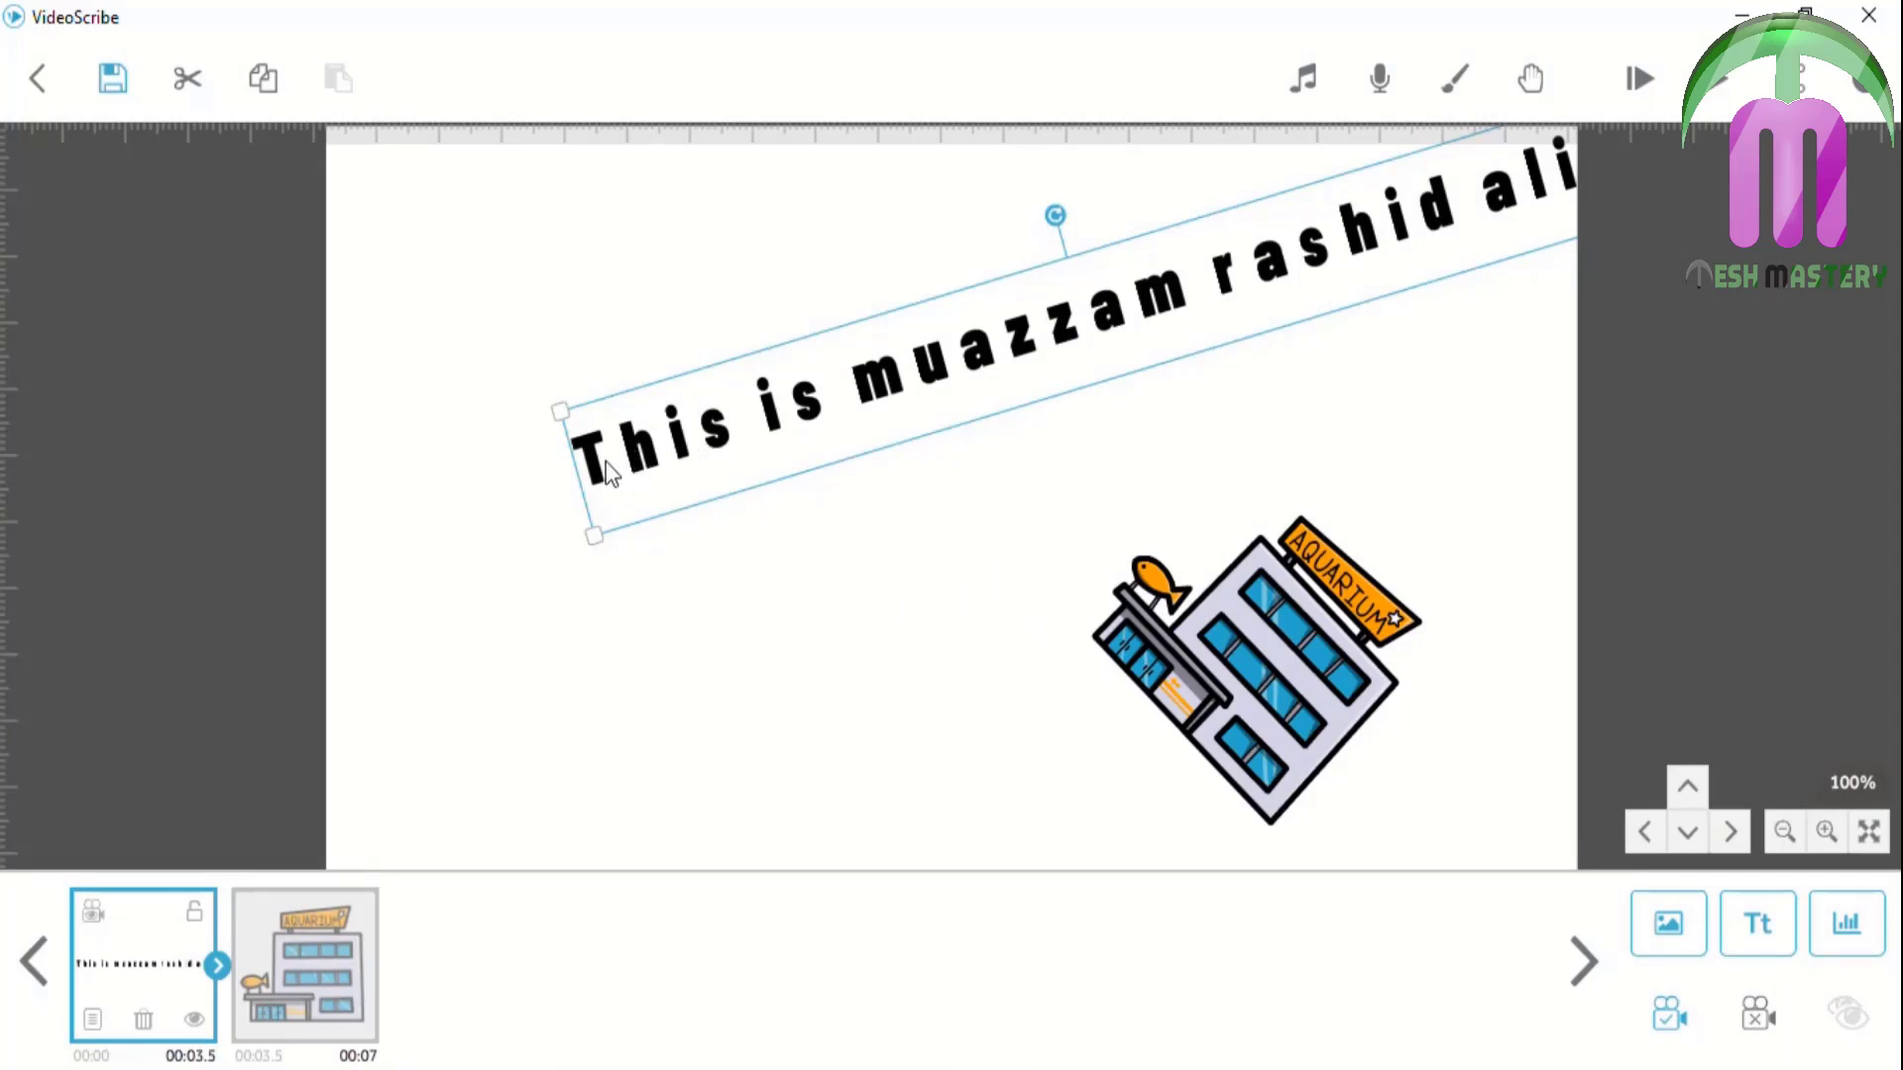
# Lower the title text's letter gap step by step to -28 and apply it
pyautogui.click(92, 1015)
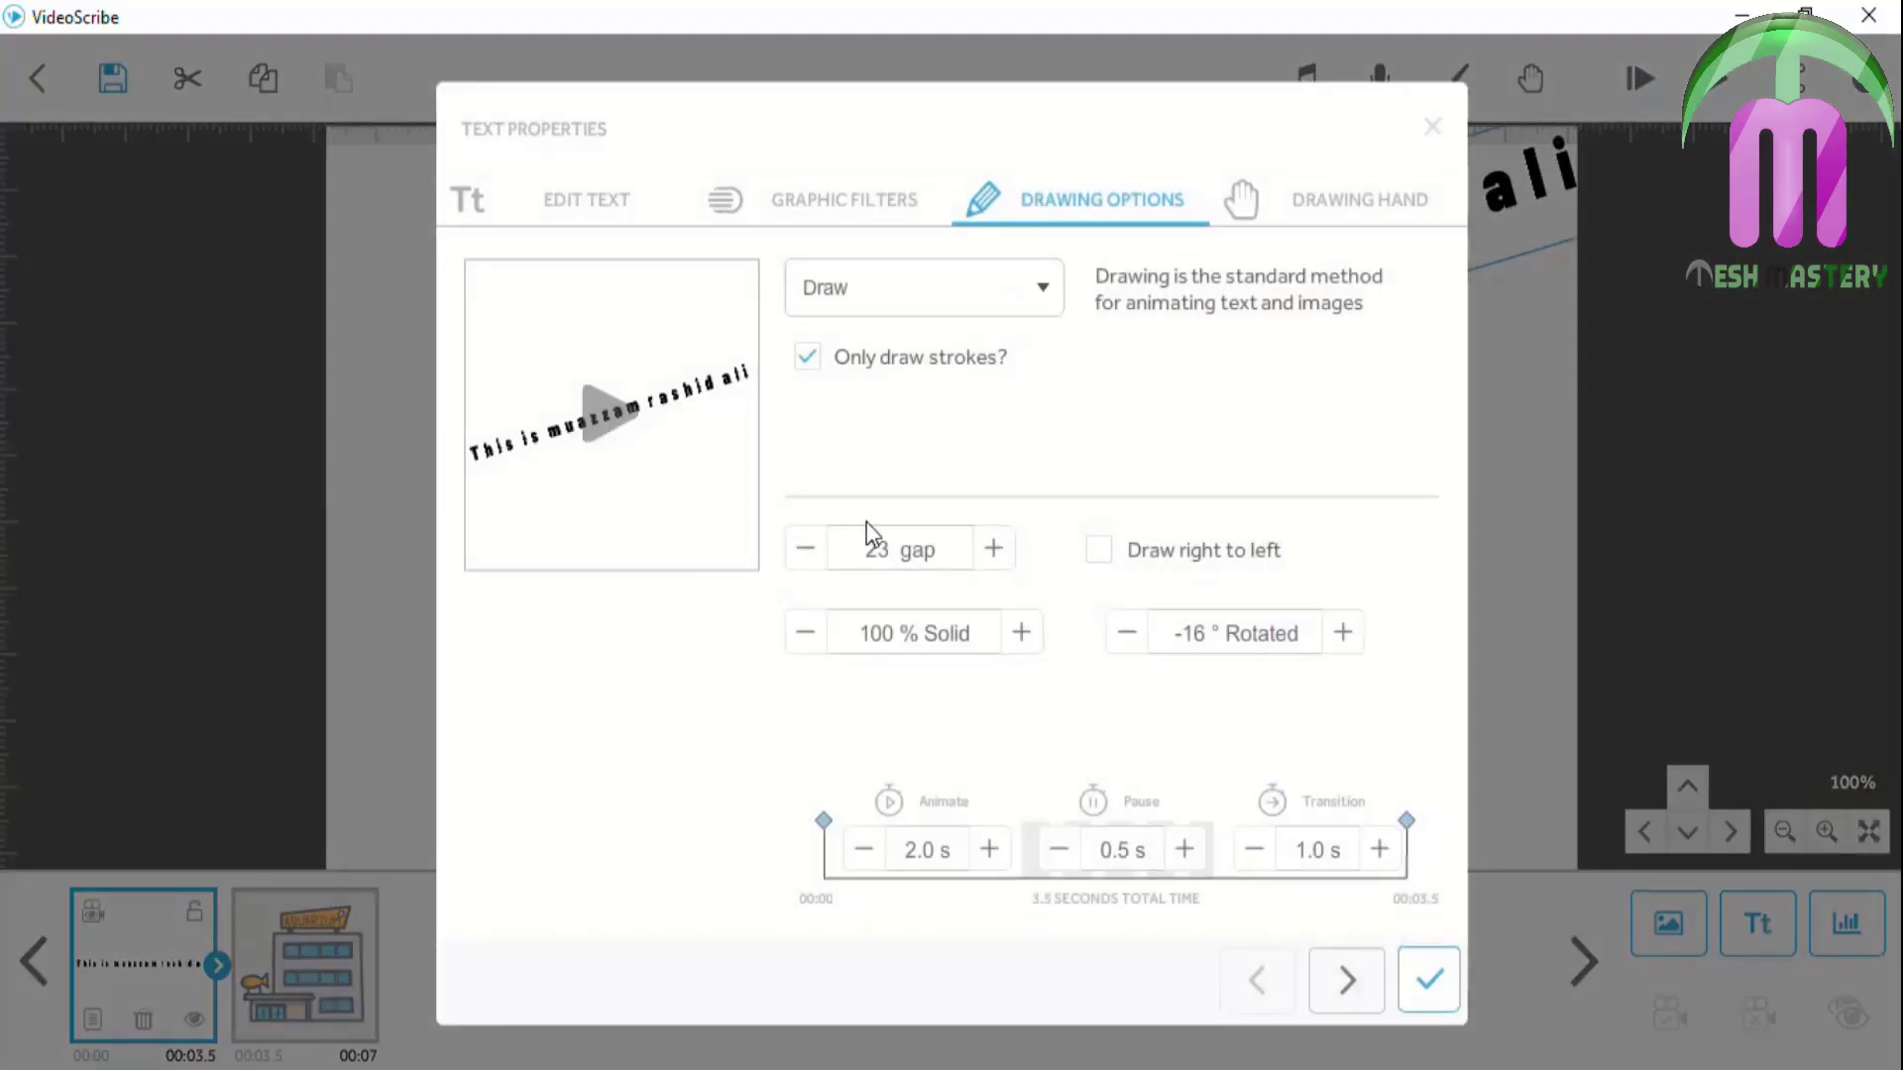
pyautogui.click(818, 561)
pyautogui.click(818, 560)
pyautogui.click(819, 561)
pyautogui.click(819, 561)
pyautogui.click(819, 561)
pyautogui.click(820, 560)
pyautogui.click(820, 561)
pyautogui.click(819, 561)
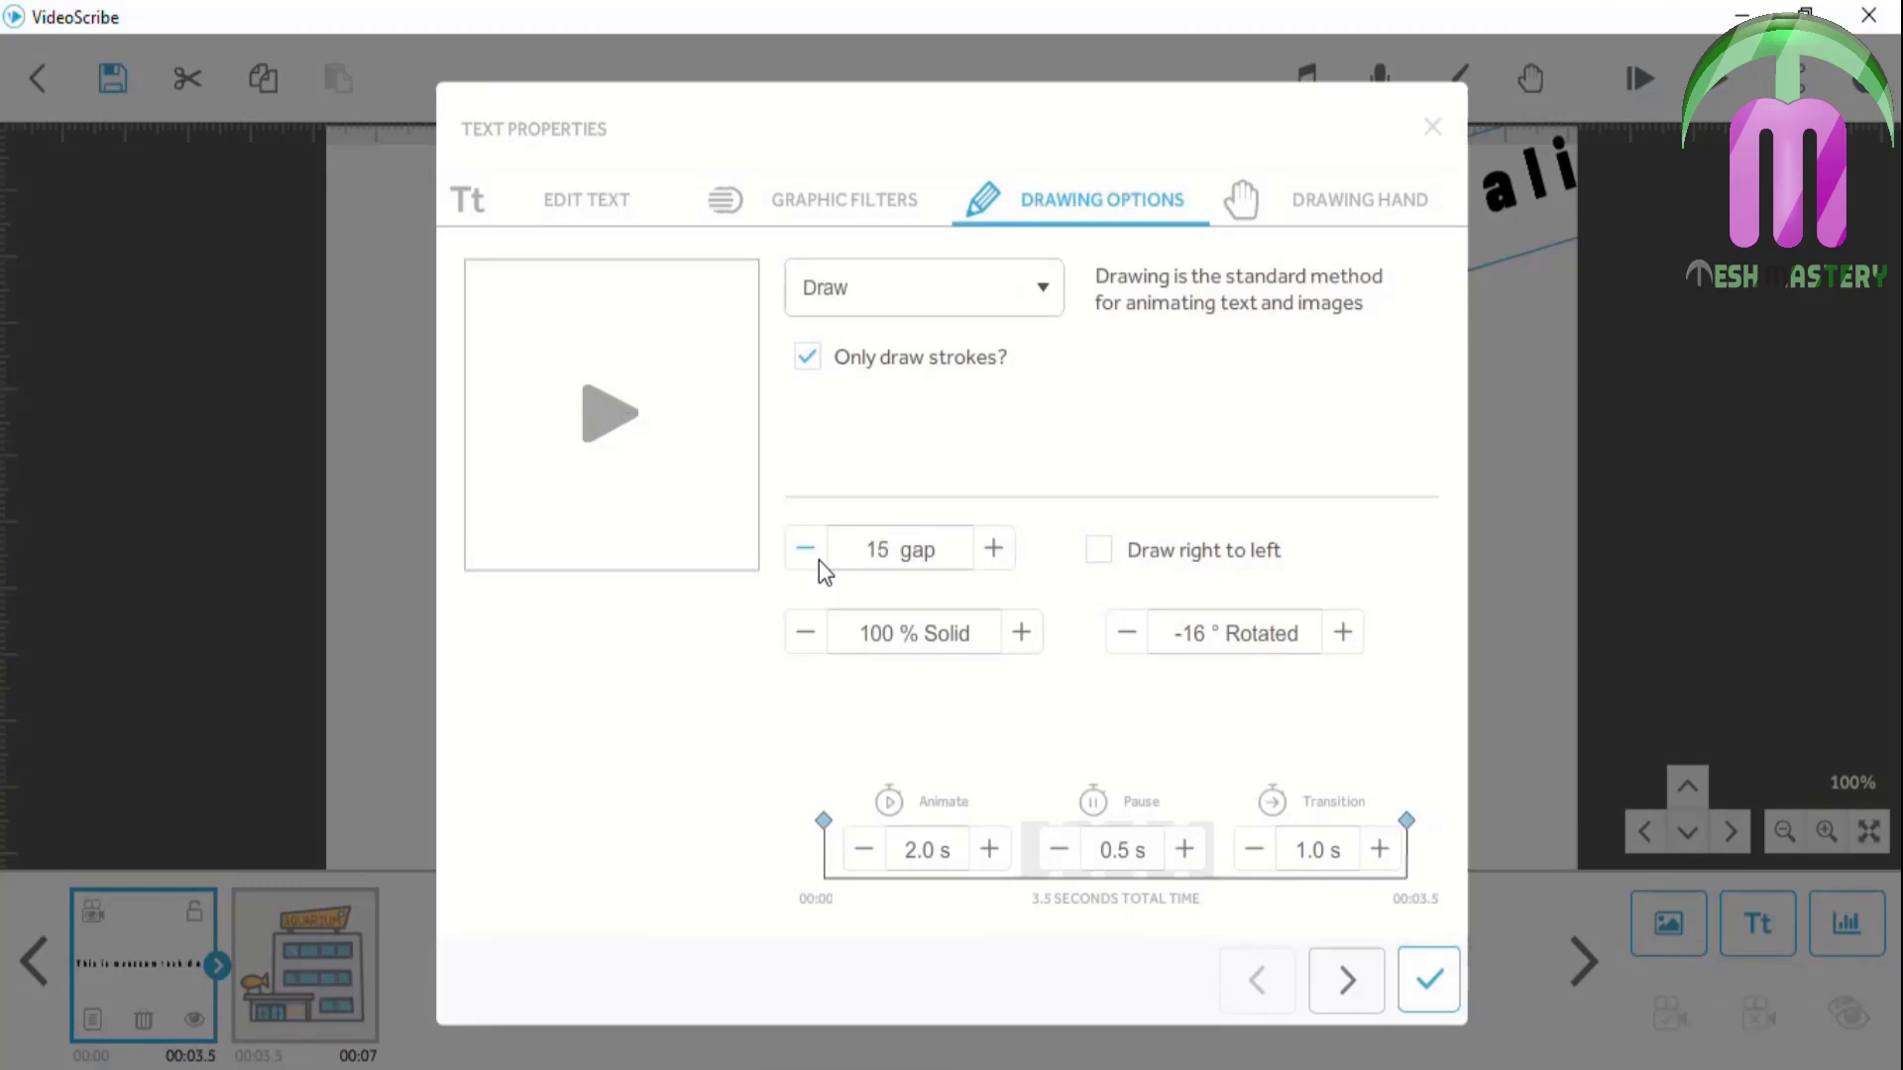
pyautogui.click(820, 560)
pyautogui.click(820, 561)
pyautogui.click(819, 560)
pyautogui.click(820, 560)
pyautogui.click(820, 560)
pyautogui.click(820, 561)
pyautogui.click(820, 561)
pyautogui.click(820, 561)
pyautogui.click(819, 561)
pyautogui.click(820, 561)
pyautogui.click(820, 561)
pyautogui.click(819, 560)
pyautogui.click(819, 561)
pyautogui.click(819, 561)
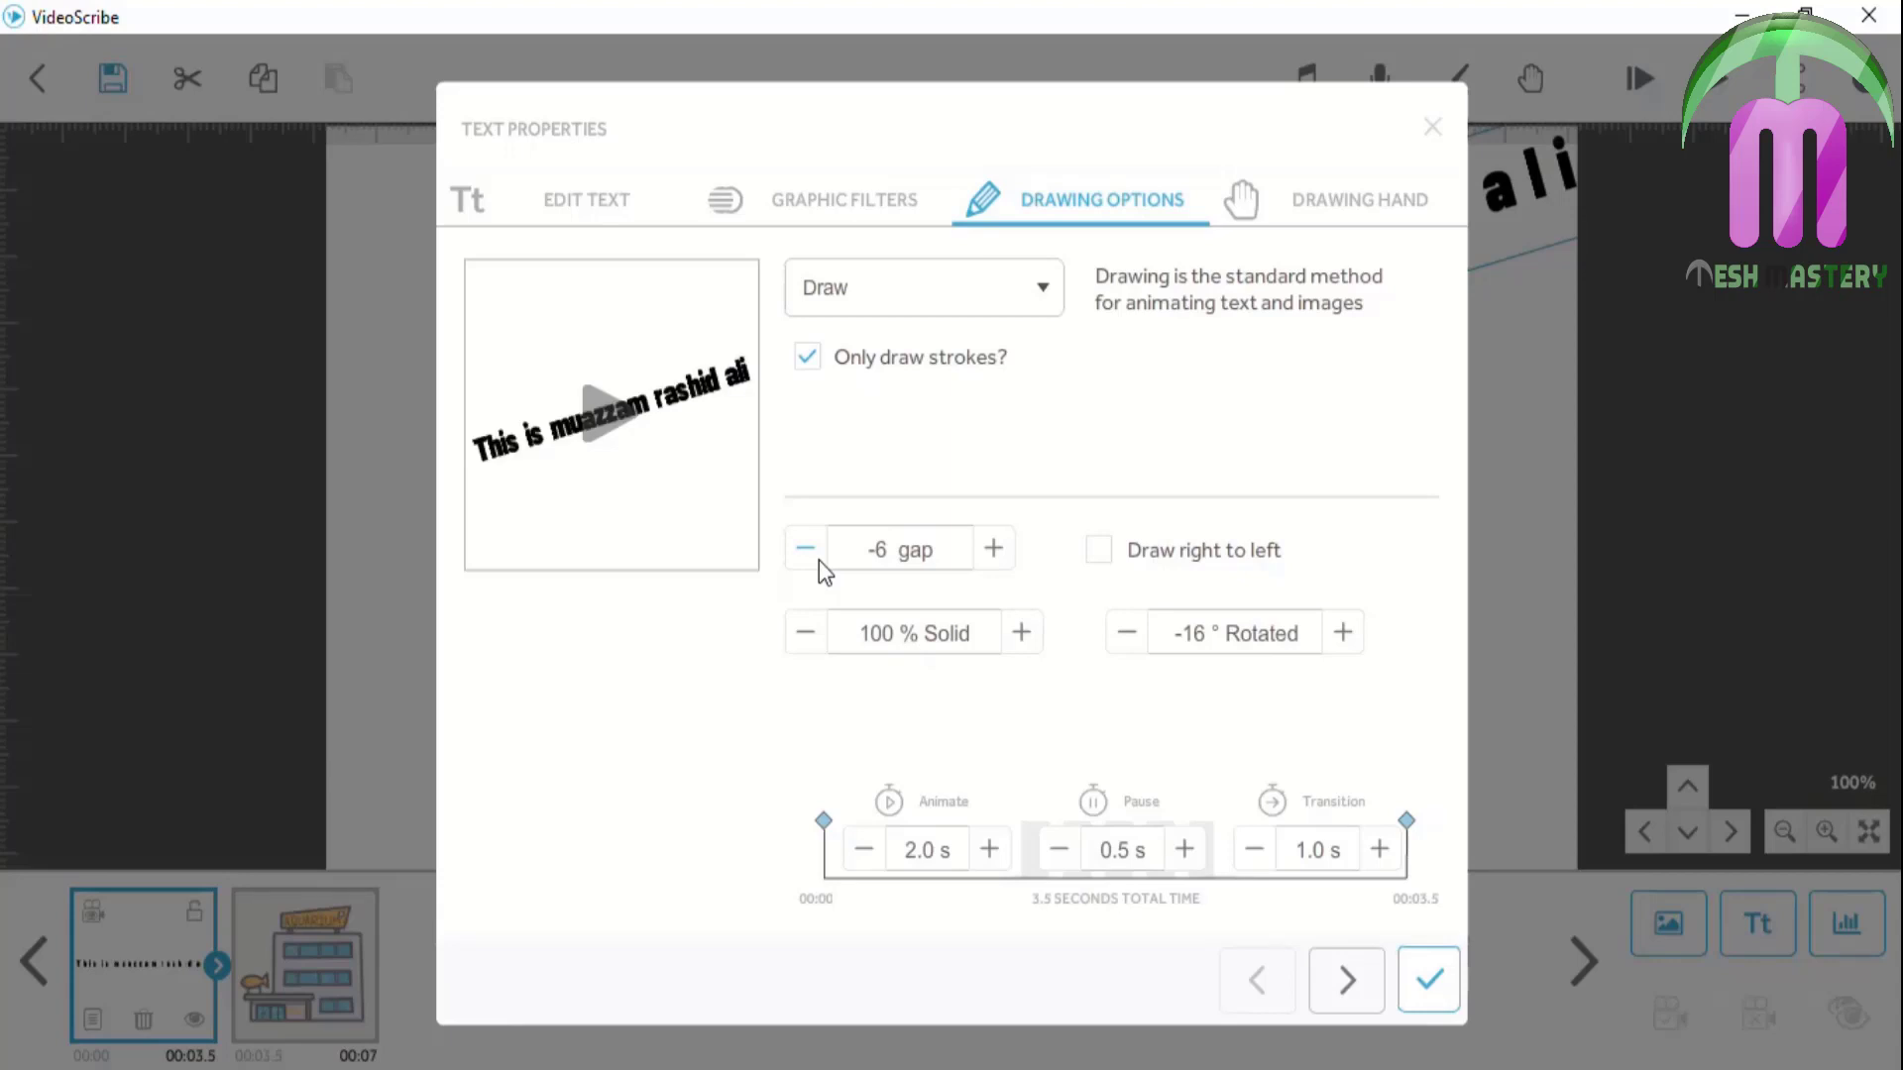
pyautogui.click(819, 561)
pyautogui.click(819, 561)
pyautogui.click(819, 561)
pyautogui.click(819, 561)
pyautogui.click(819, 560)
pyautogui.click(820, 561)
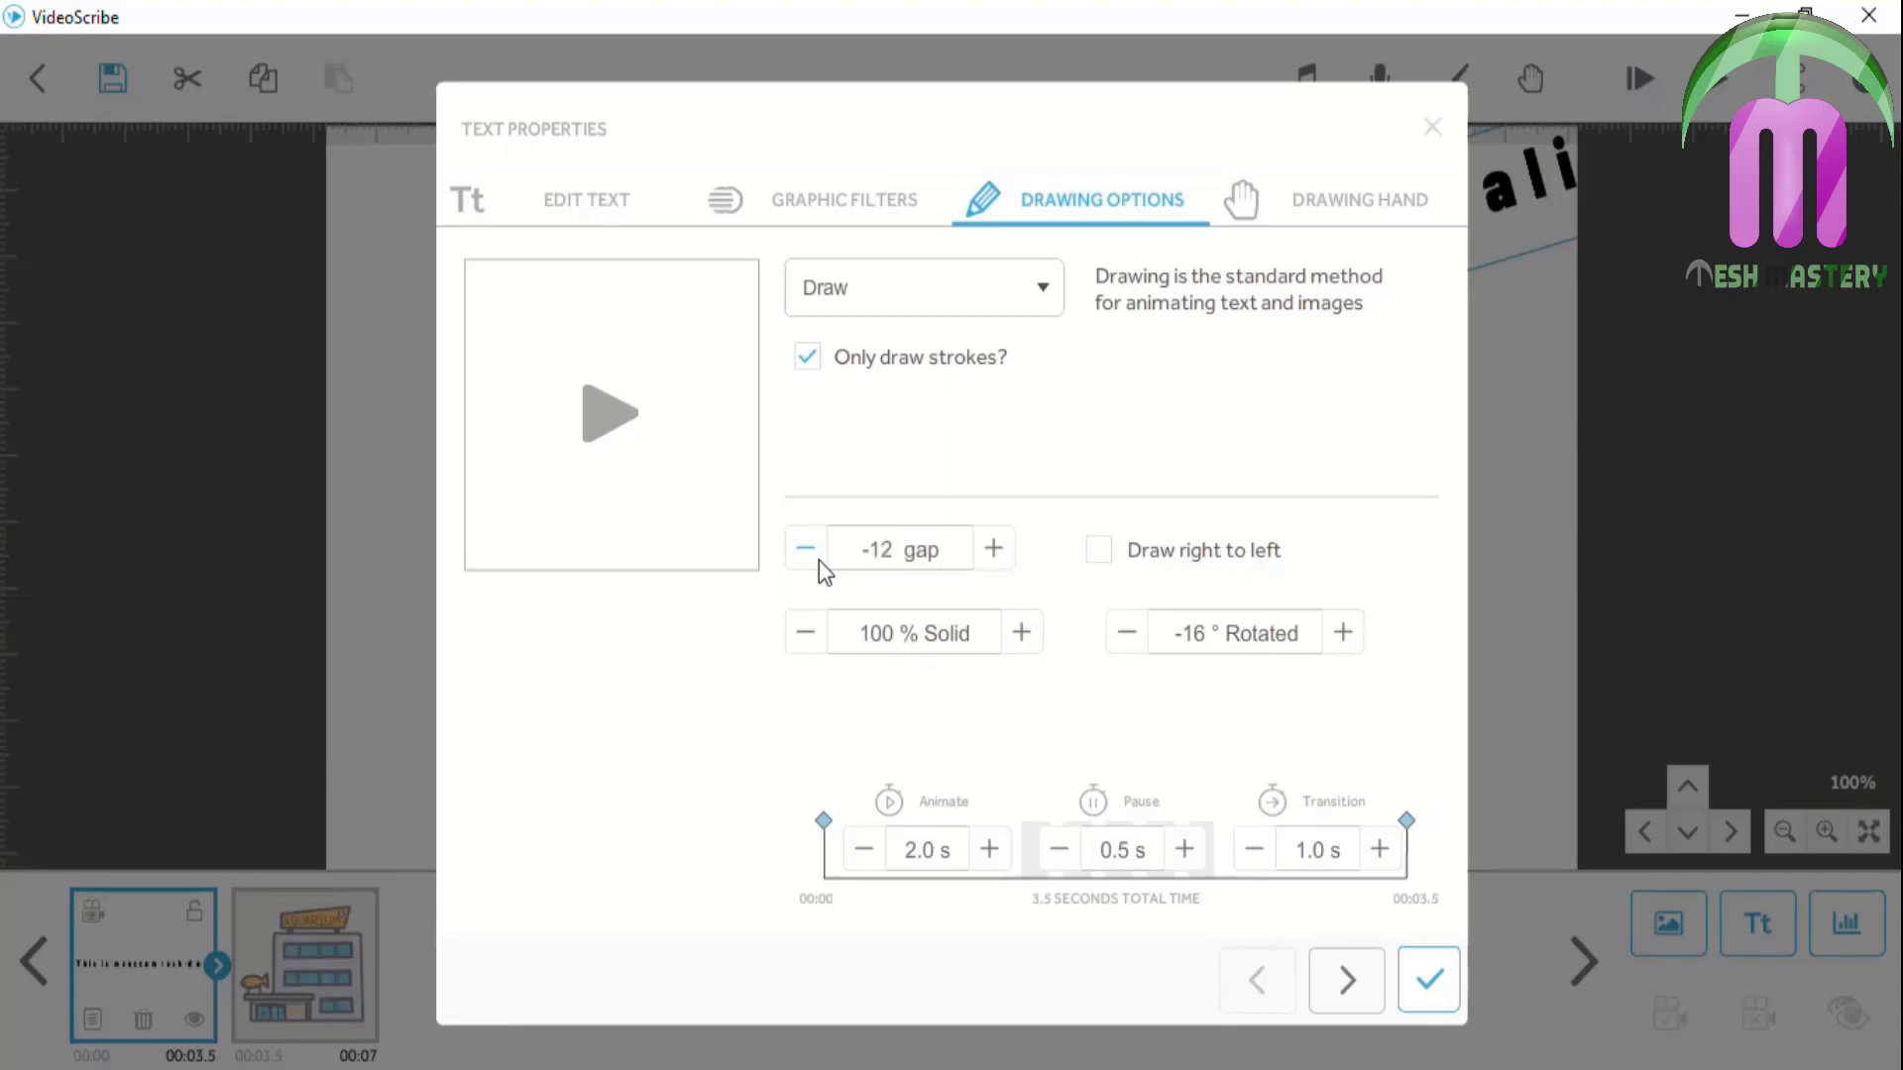
pyautogui.click(819, 561)
pyautogui.click(820, 560)
pyautogui.click(820, 561)
pyautogui.click(819, 561)
pyautogui.click(820, 561)
pyautogui.click(819, 561)
pyautogui.click(820, 561)
pyautogui.click(820, 561)
pyautogui.click(820, 561)
pyautogui.click(820, 560)
pyautogui.click(820, 561)
pyautogui.click(818, 560)
pyautogui.click(819, 561)
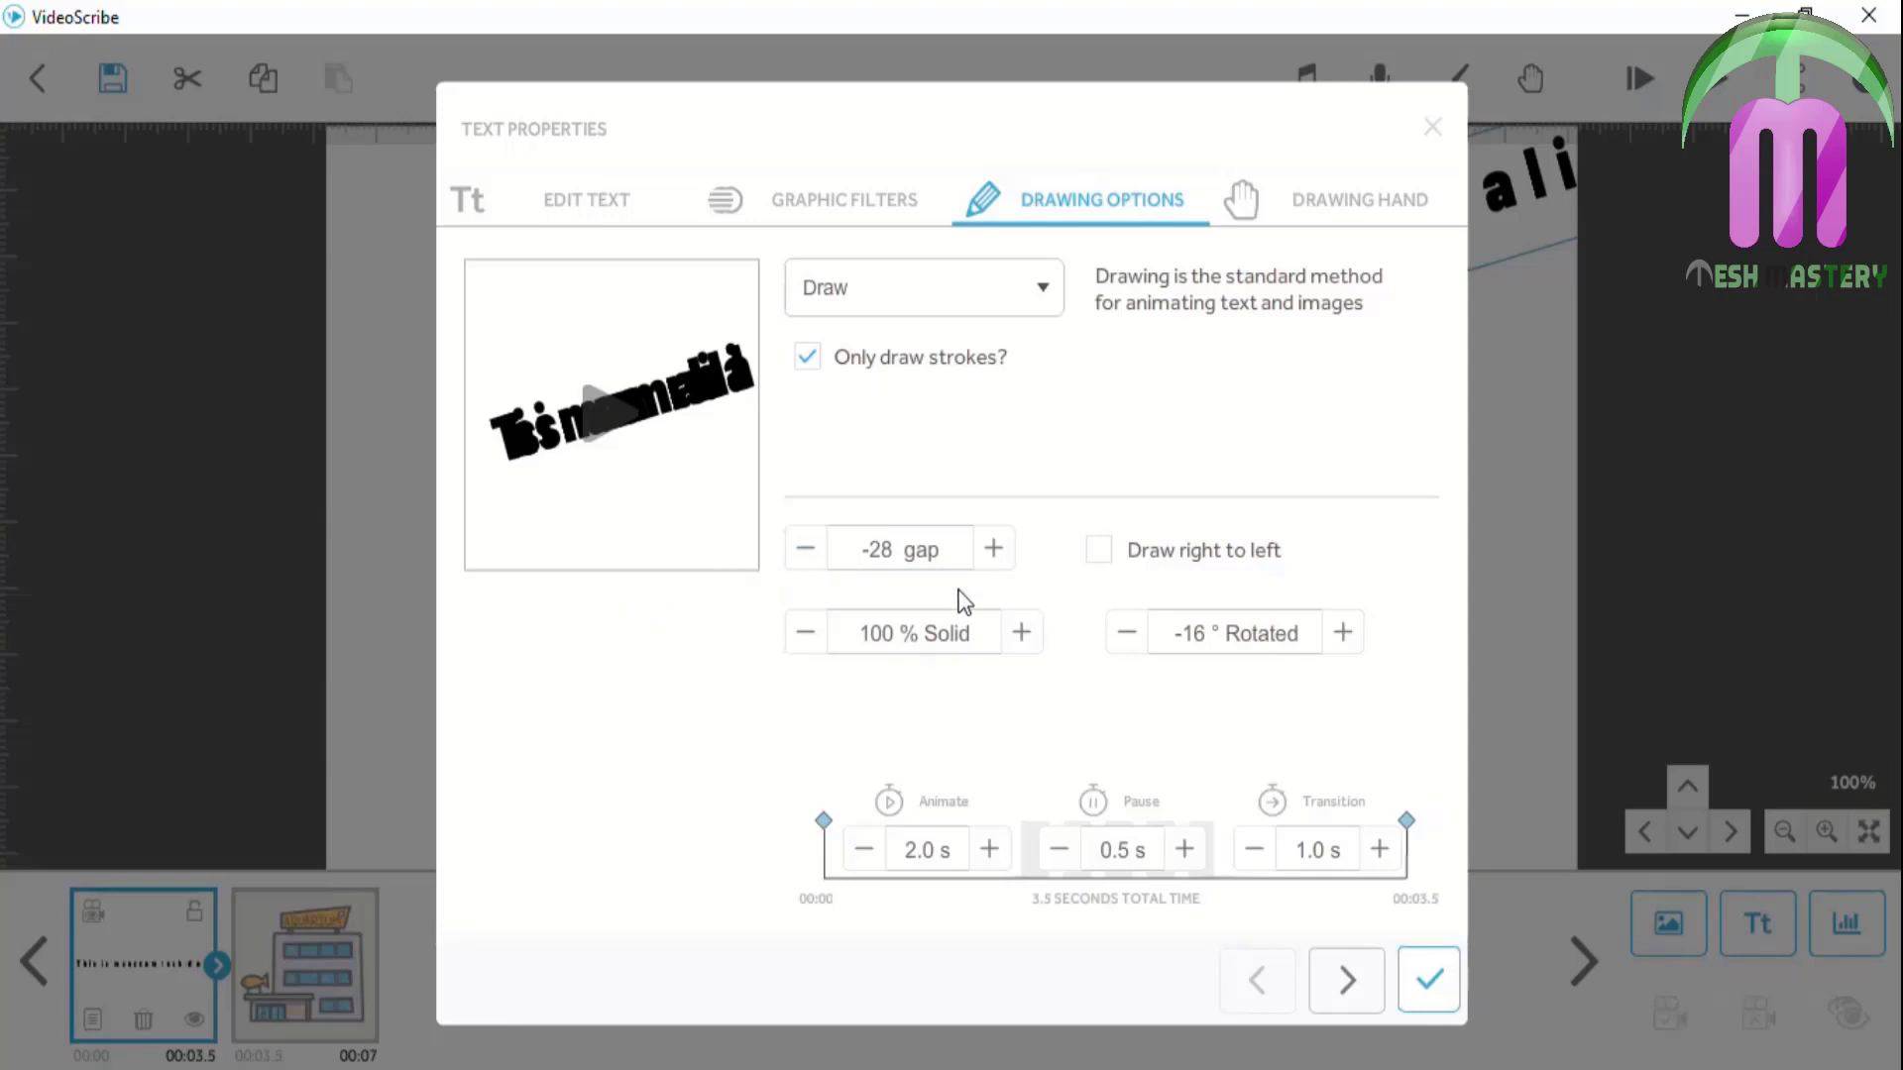
pyautogui.click(1429, 980)
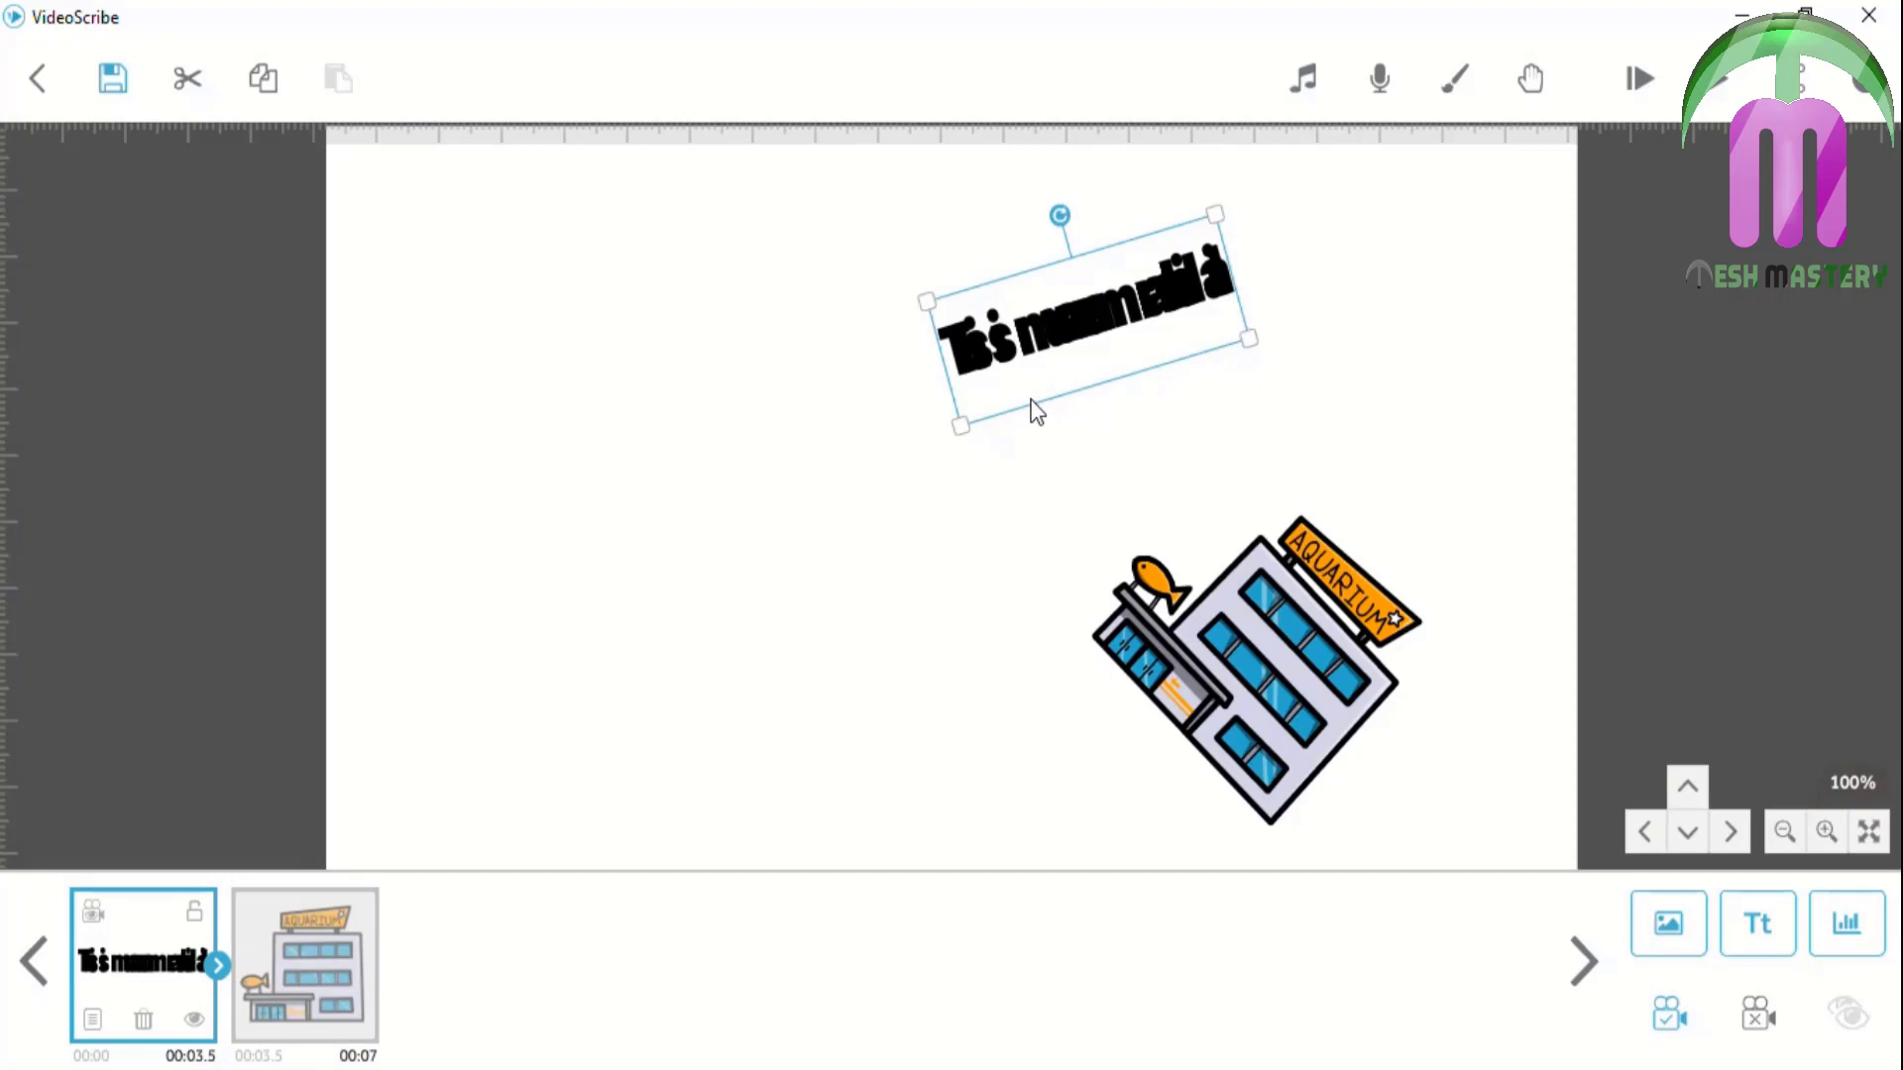
# Undo the aquarium move, reset the title's letter gap to 0, and play the scene
pyautogui.hotkey('ctrl', 'z')
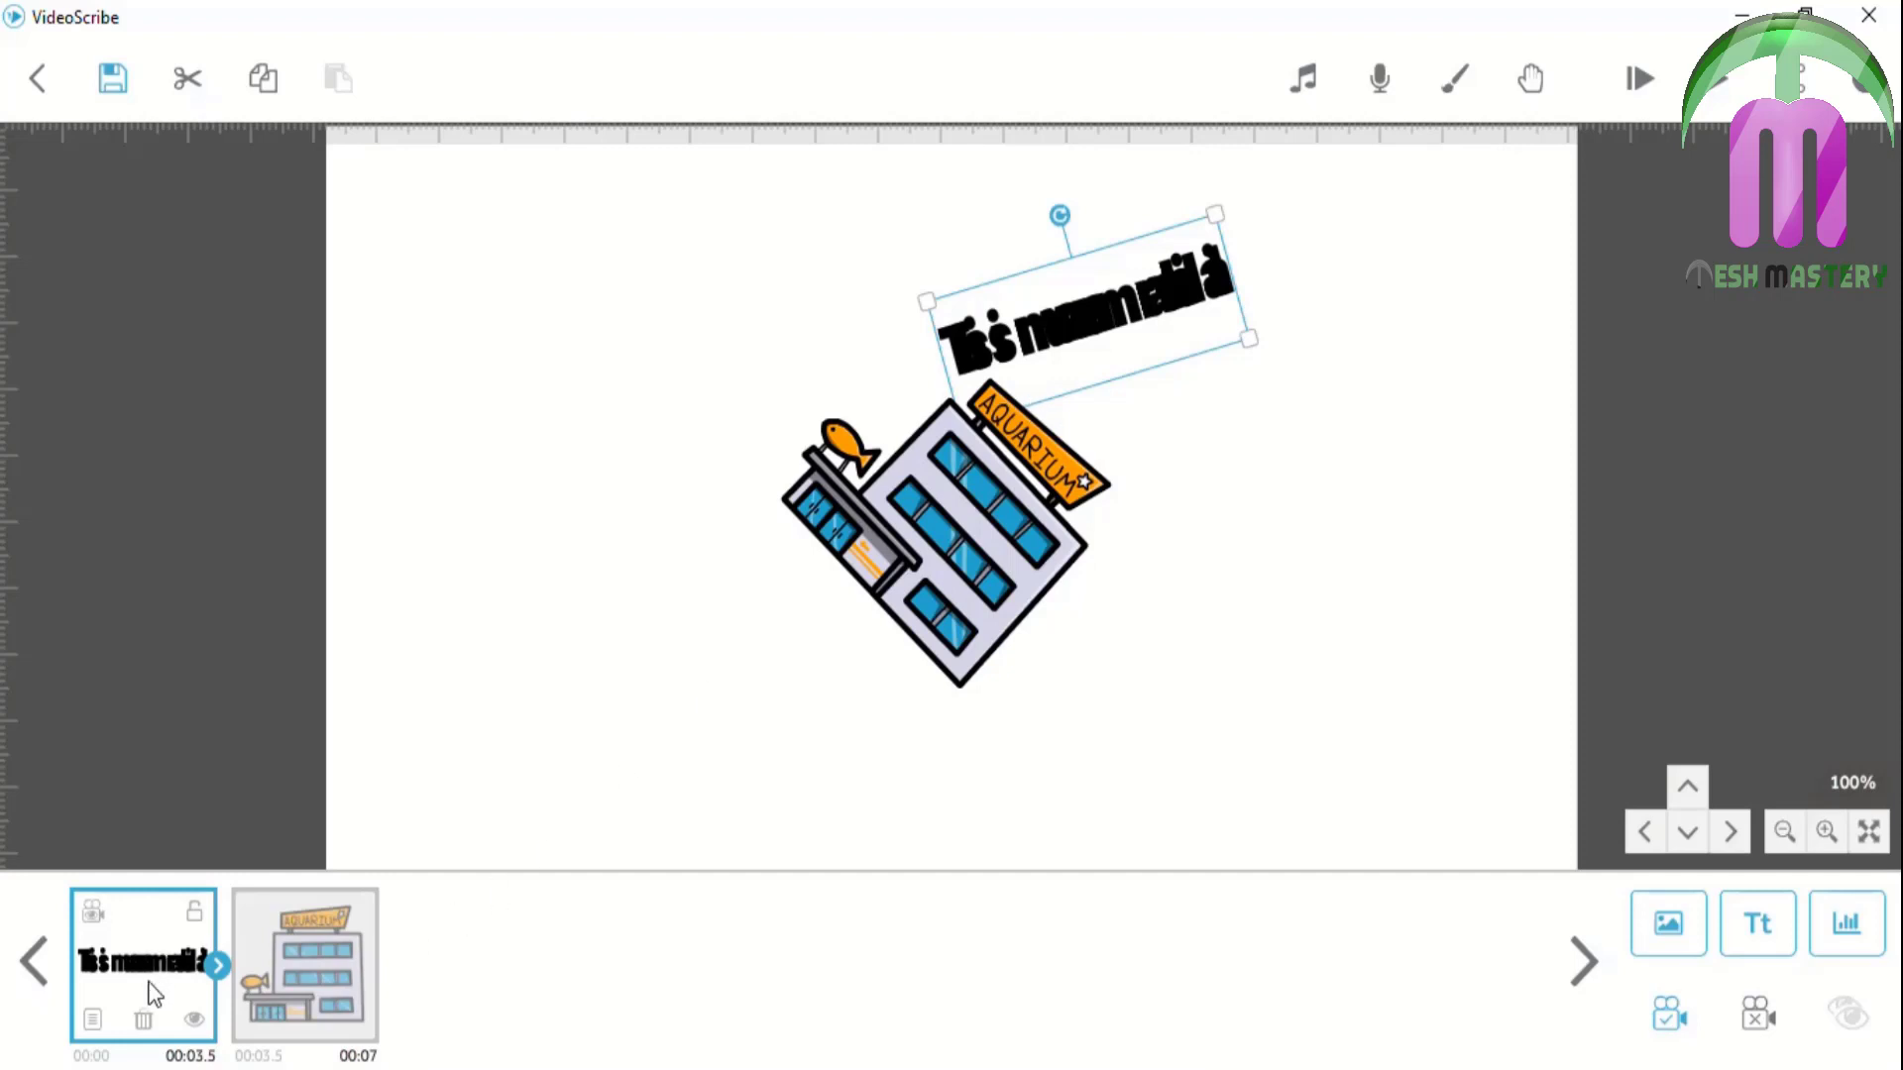
pyautogui.click(92, 1020)
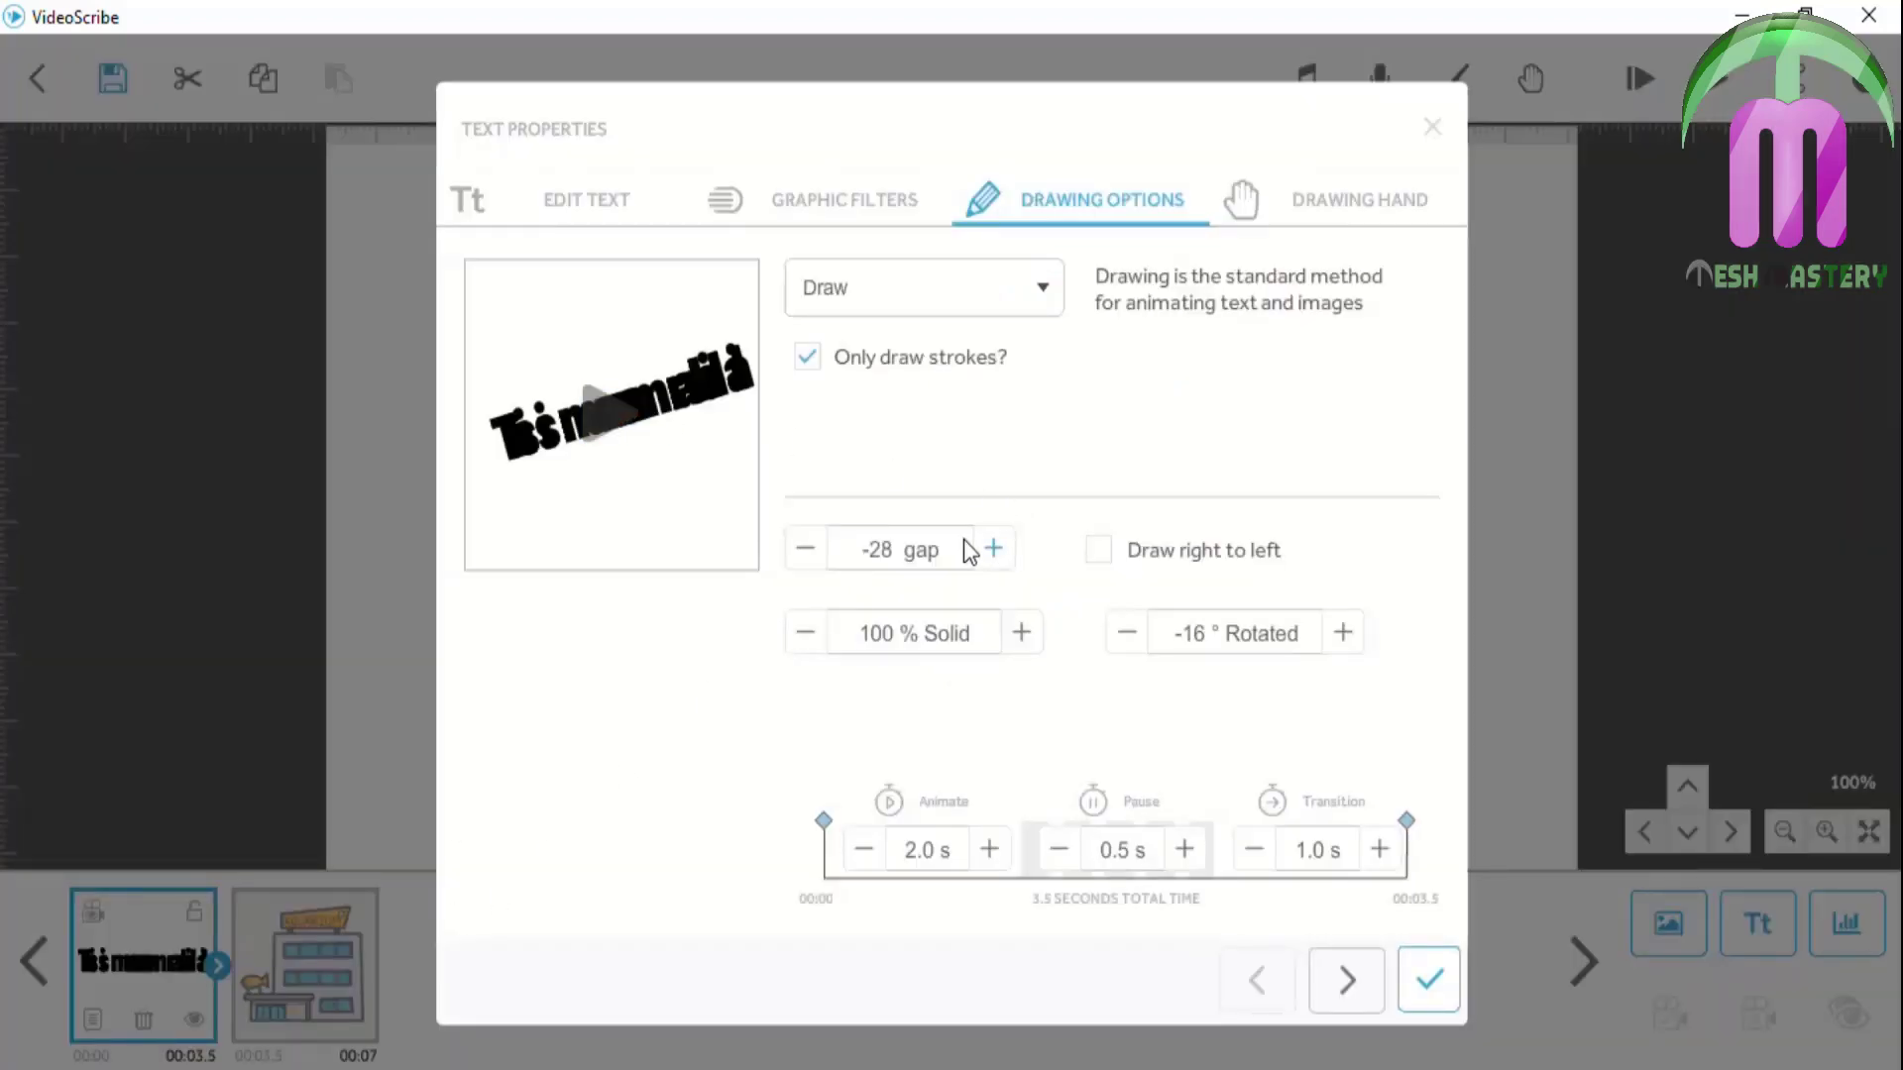
pyautogui.click(941, 552)
pyautogui.write('0')
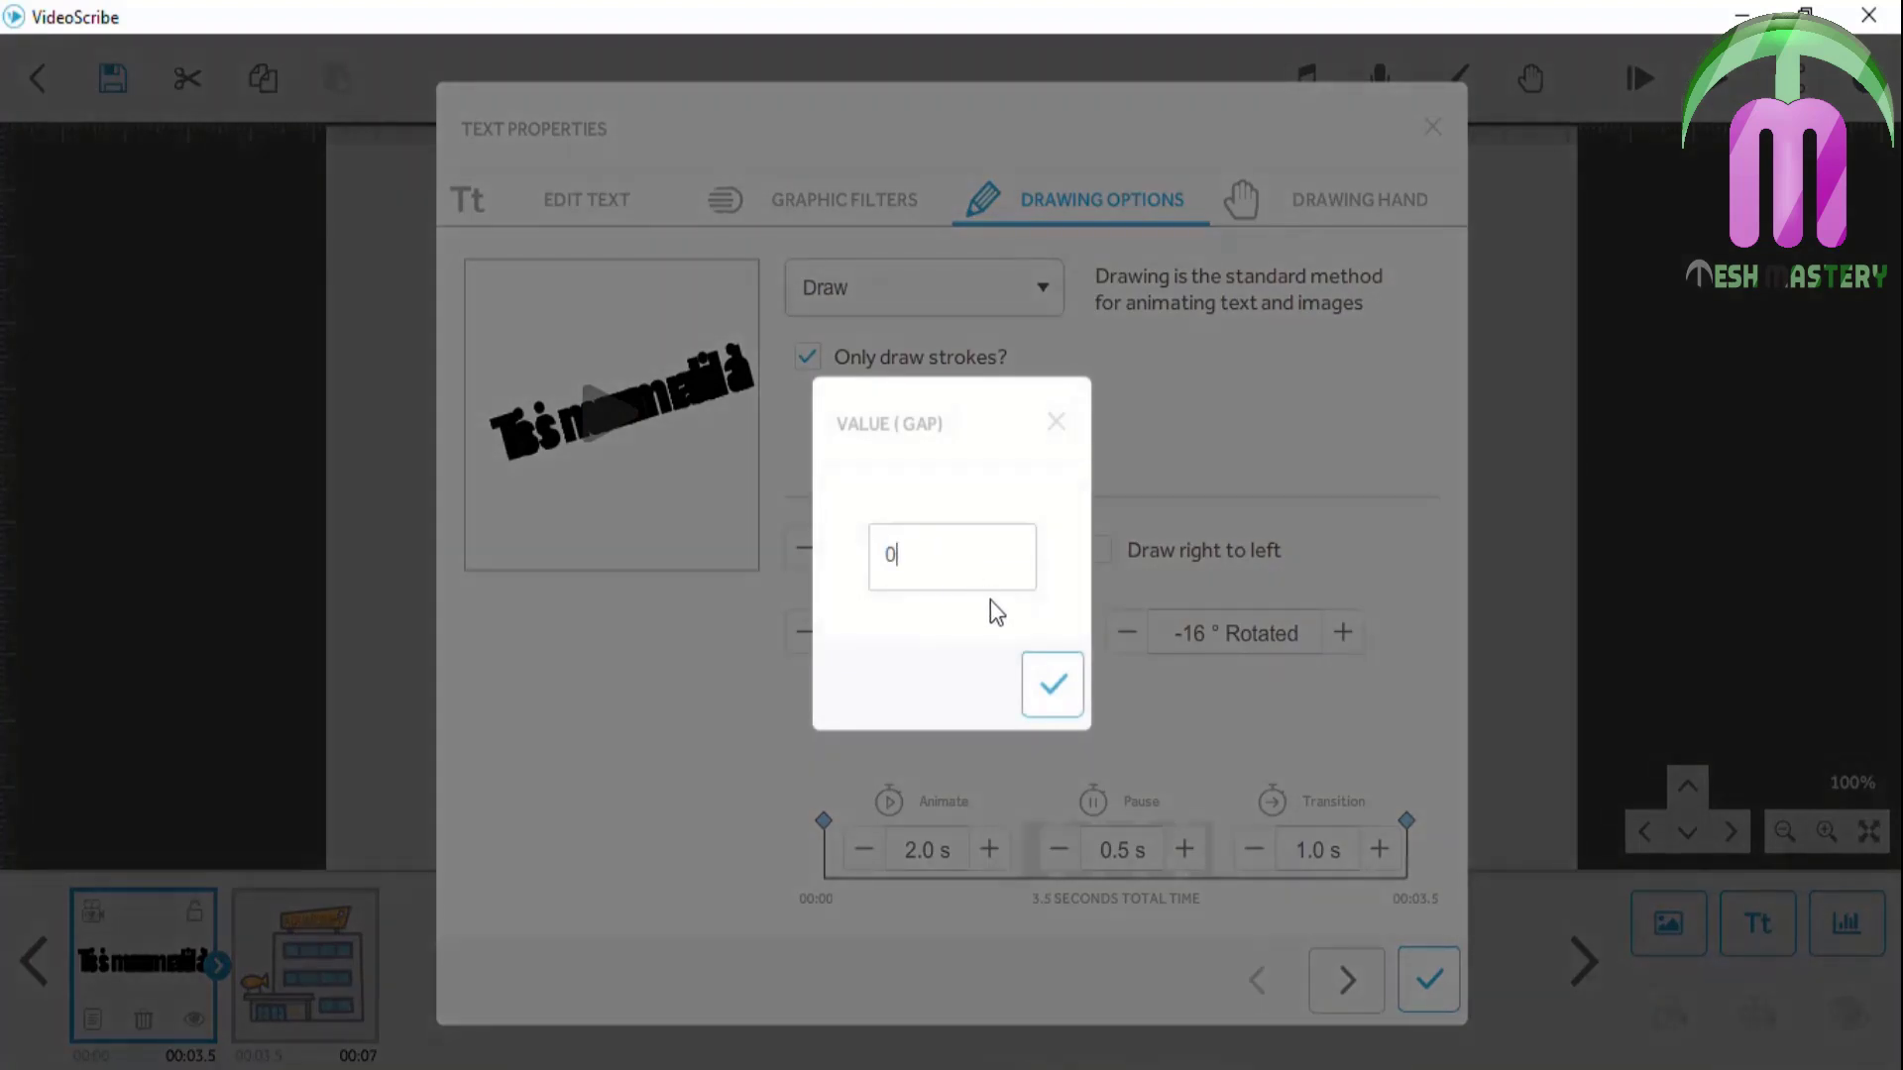
pyautogui.click(1050, 682)
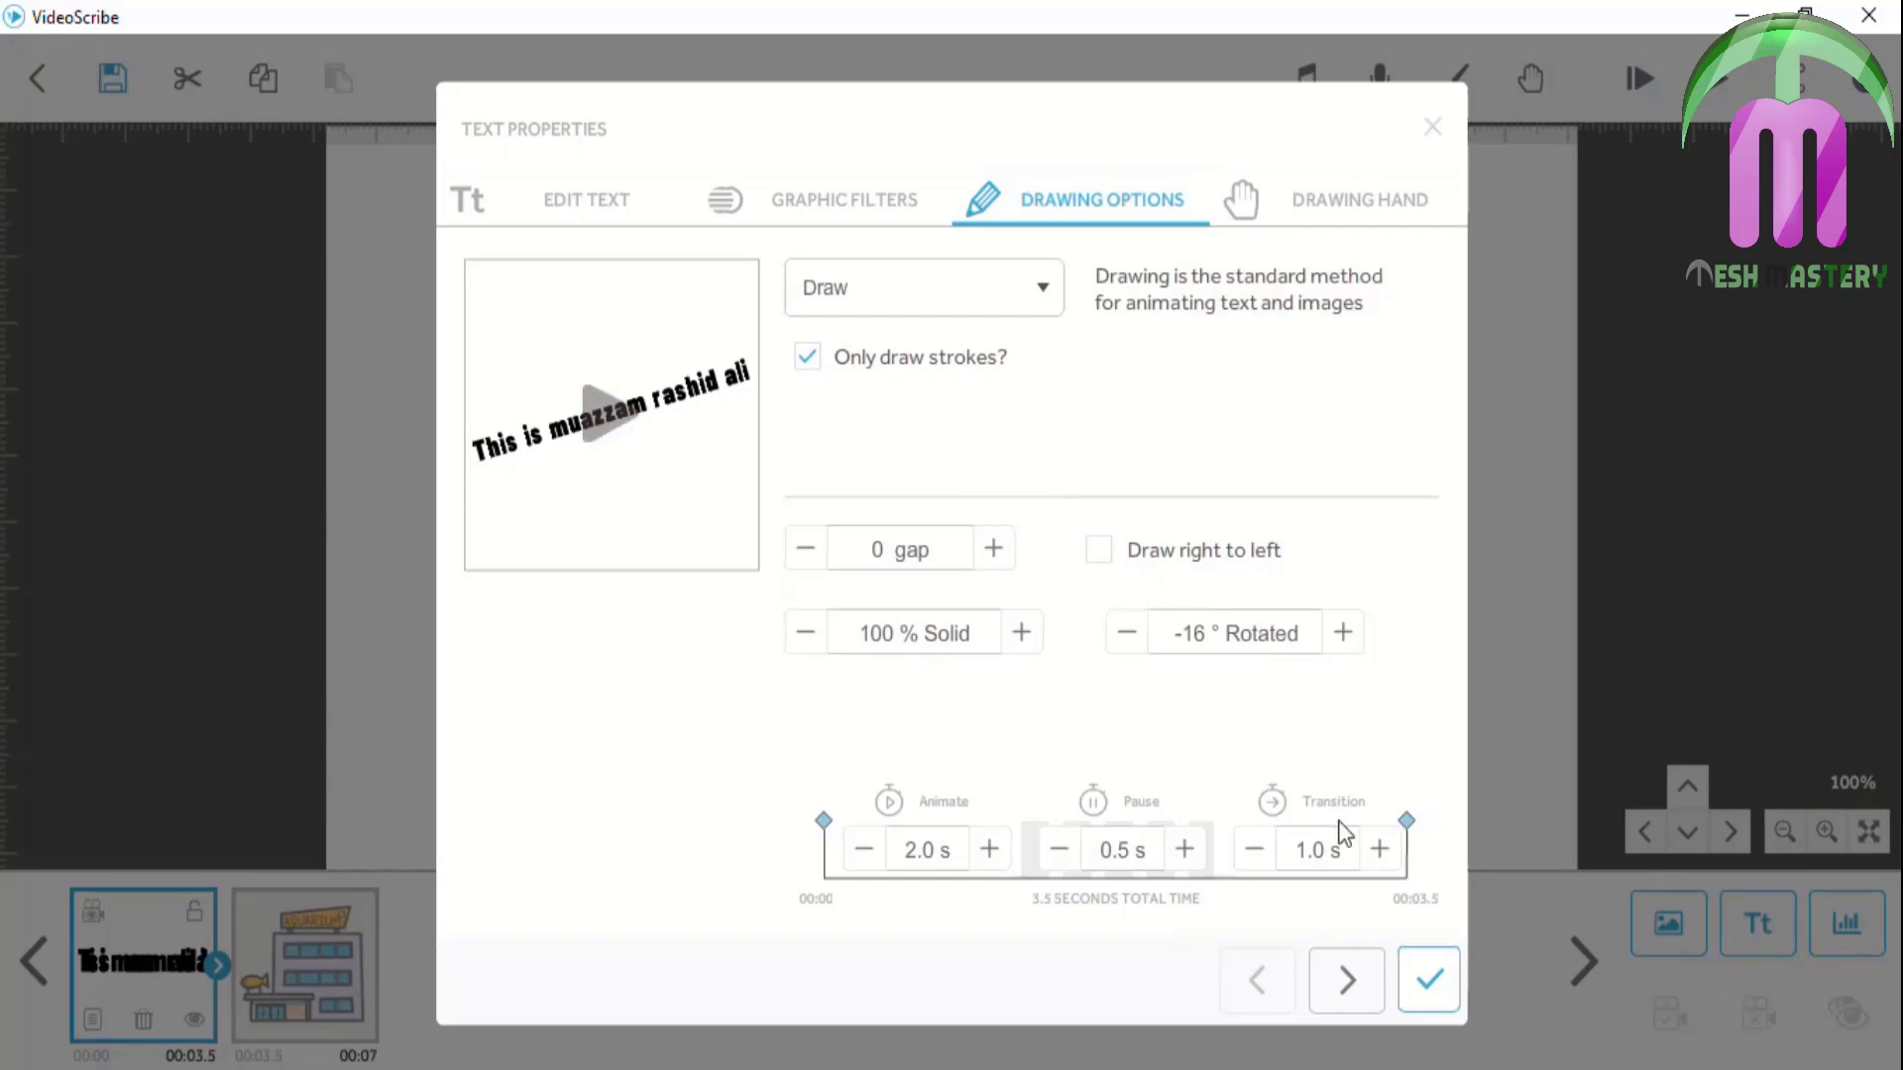
pyautogui.click(1431, 976)
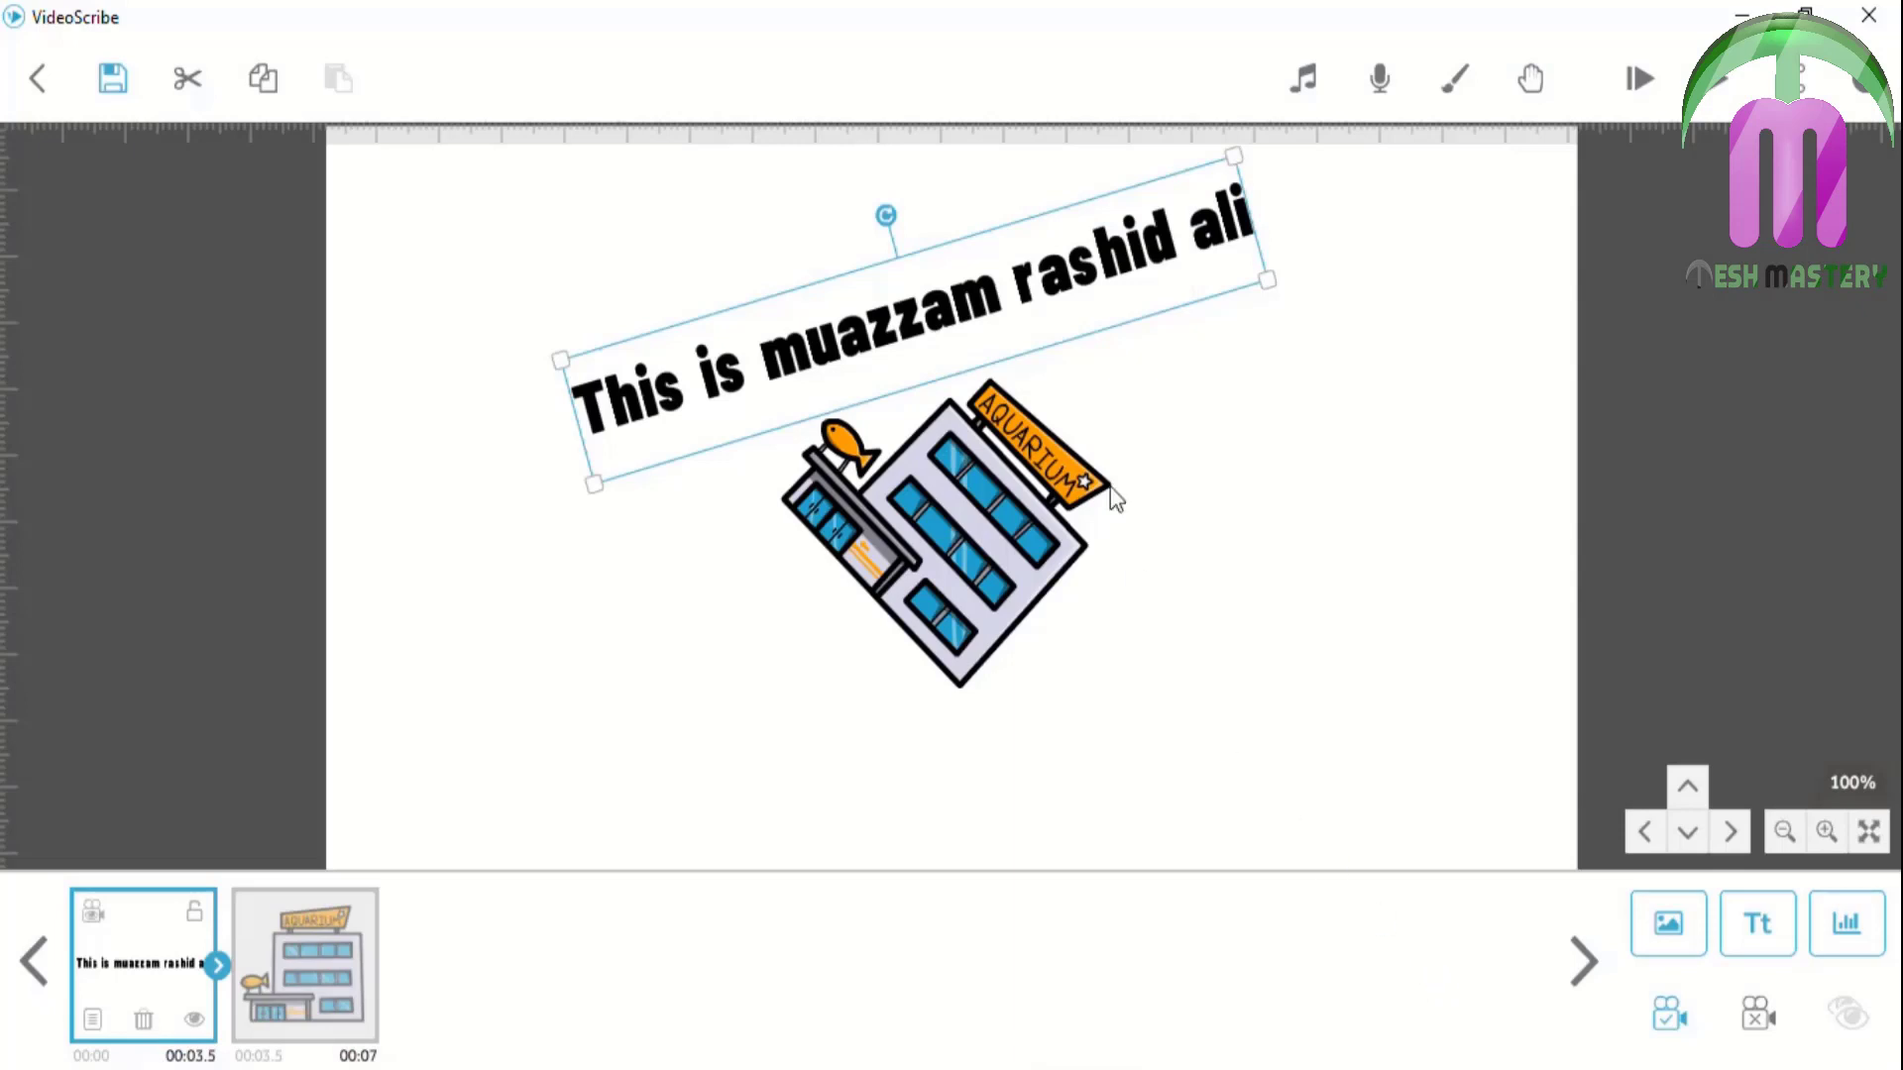
pyautogui.click(1641, 79)
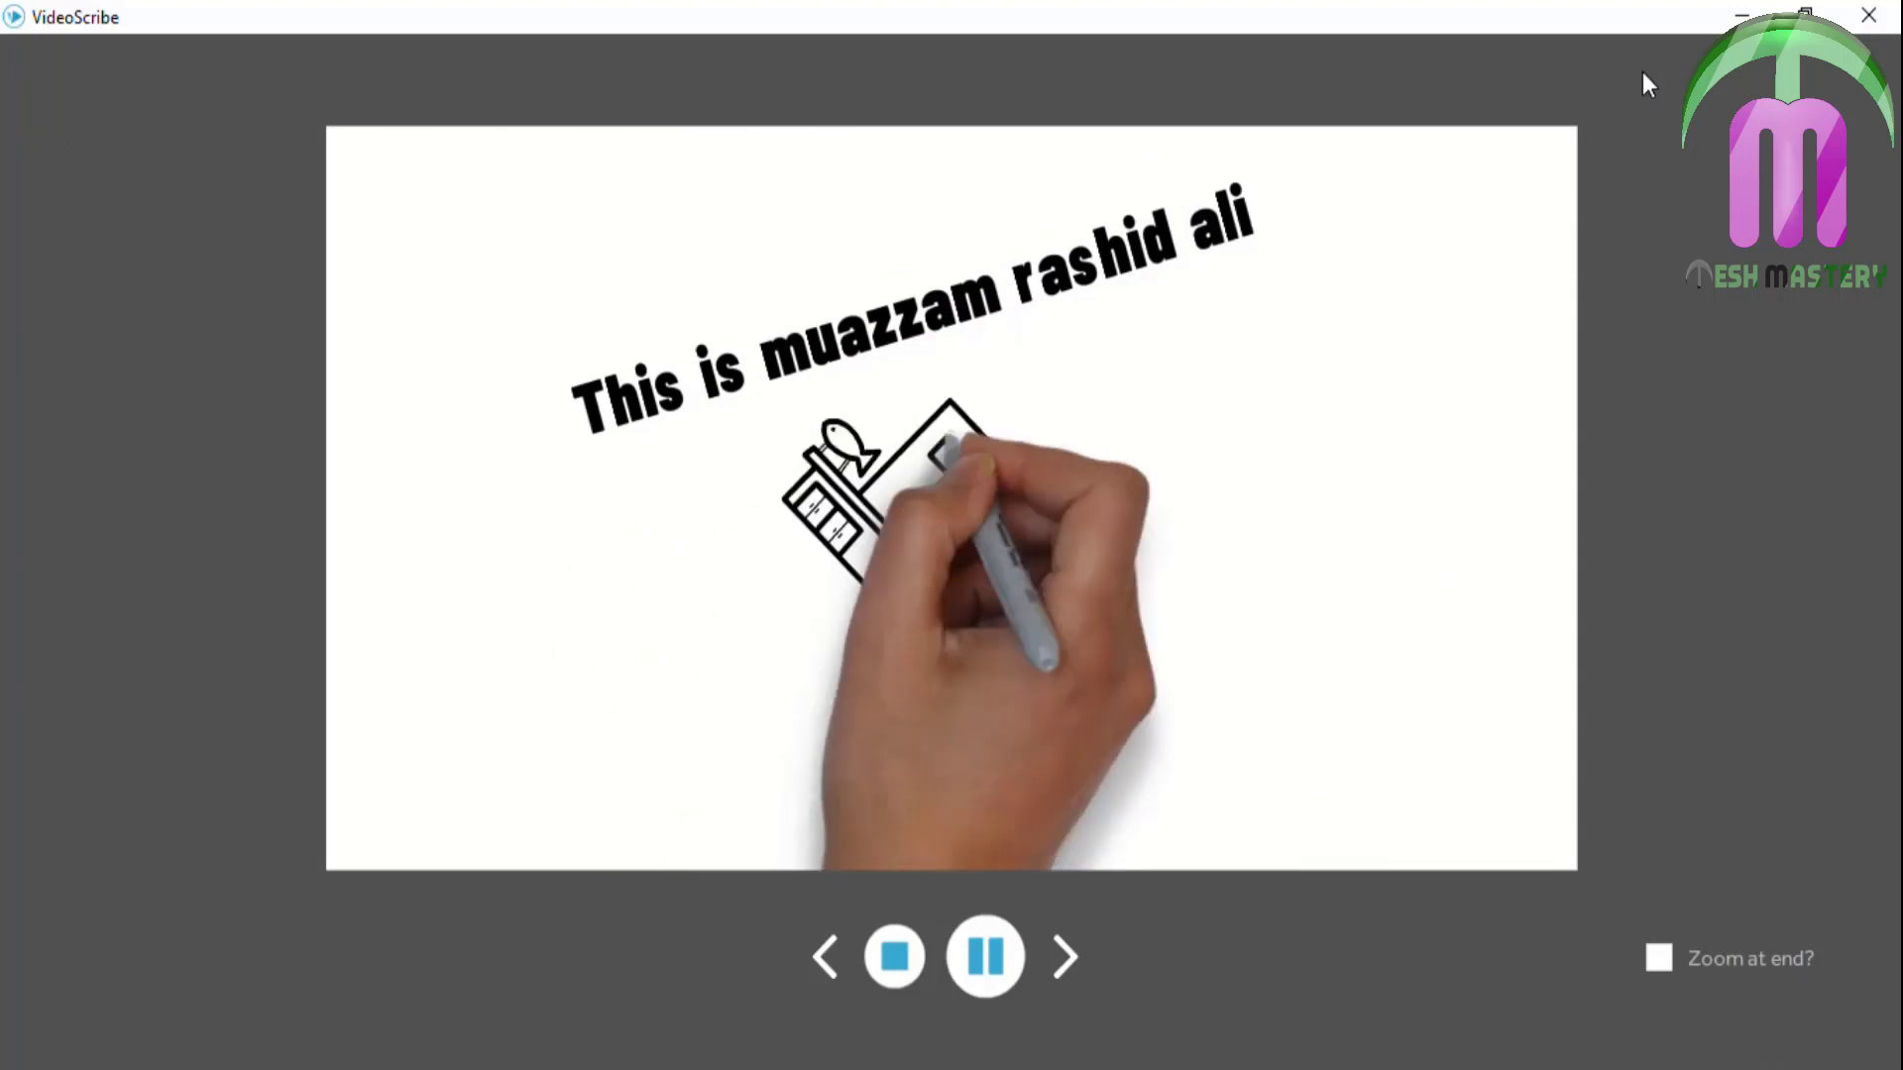
# Tick Draw right to left for the title text, then play and stop the scene preview
pyautogui.click(886, 973)
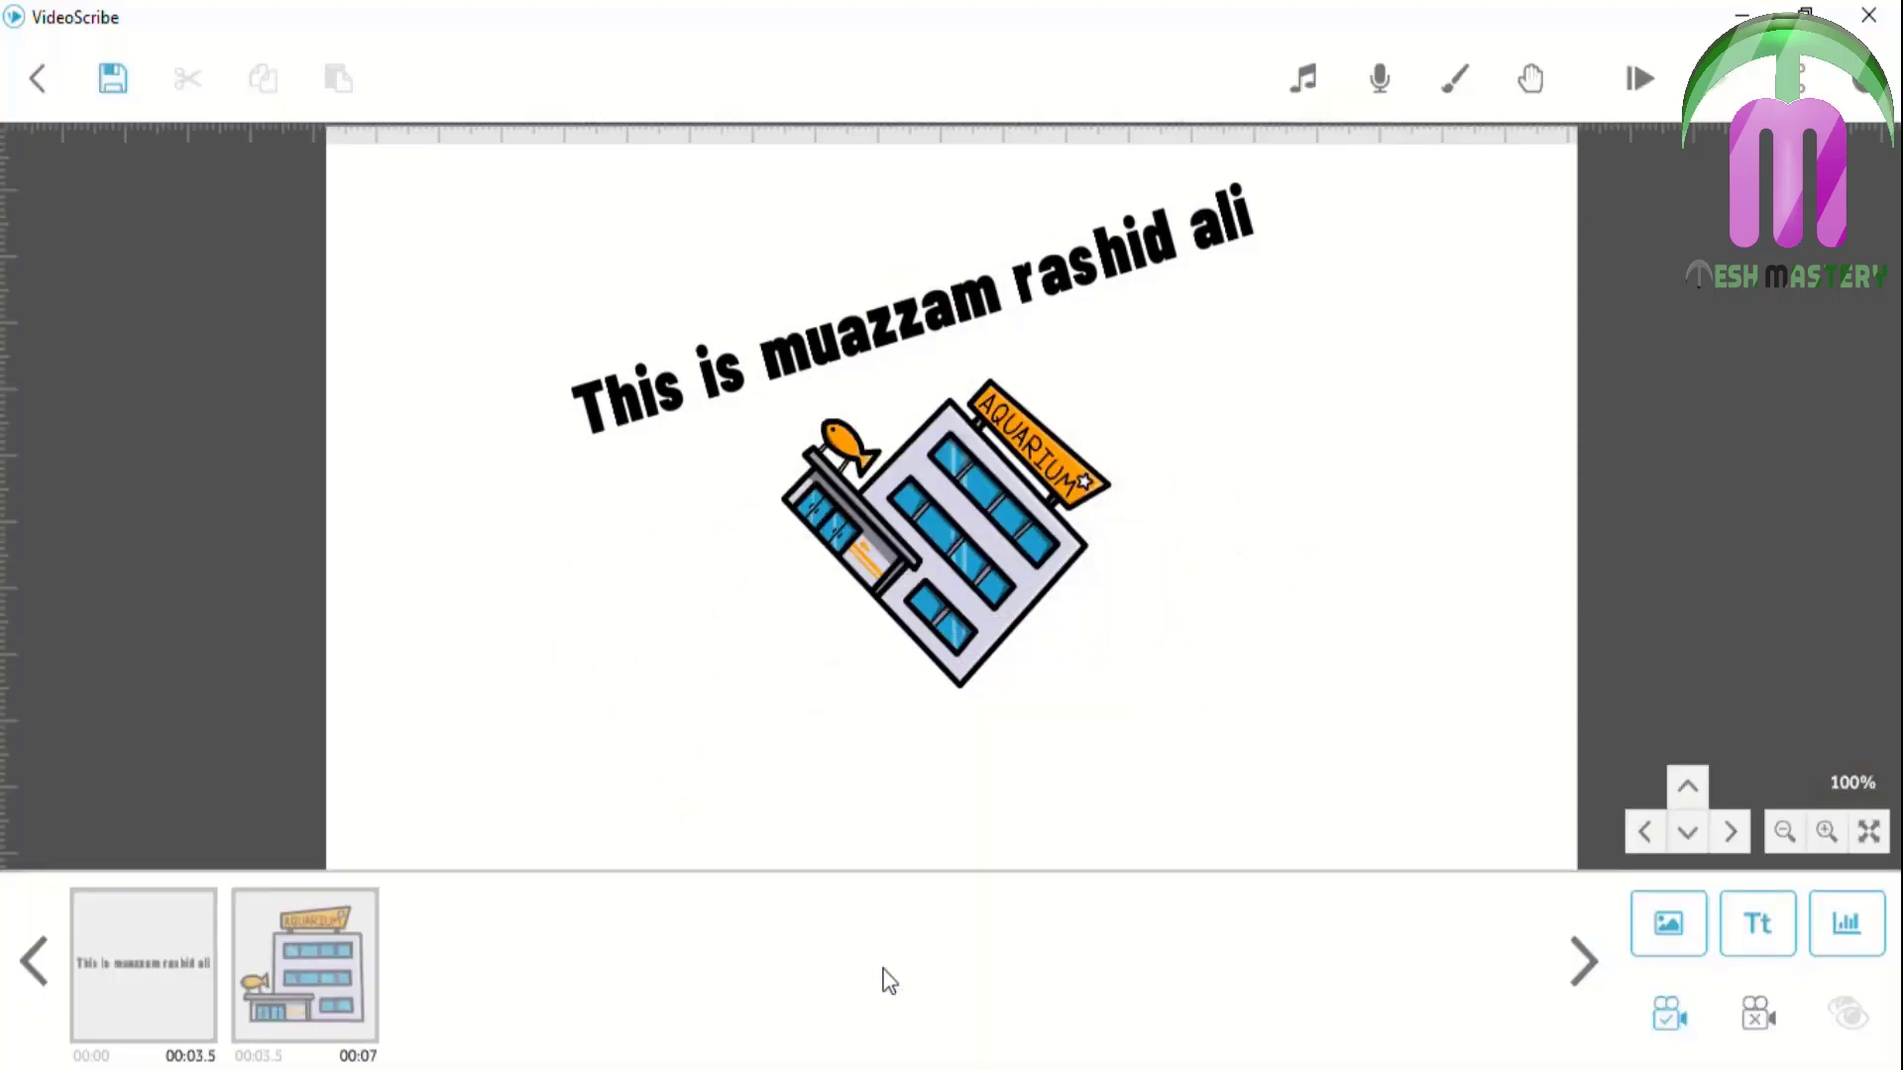
pyautogui.click(158, 965)
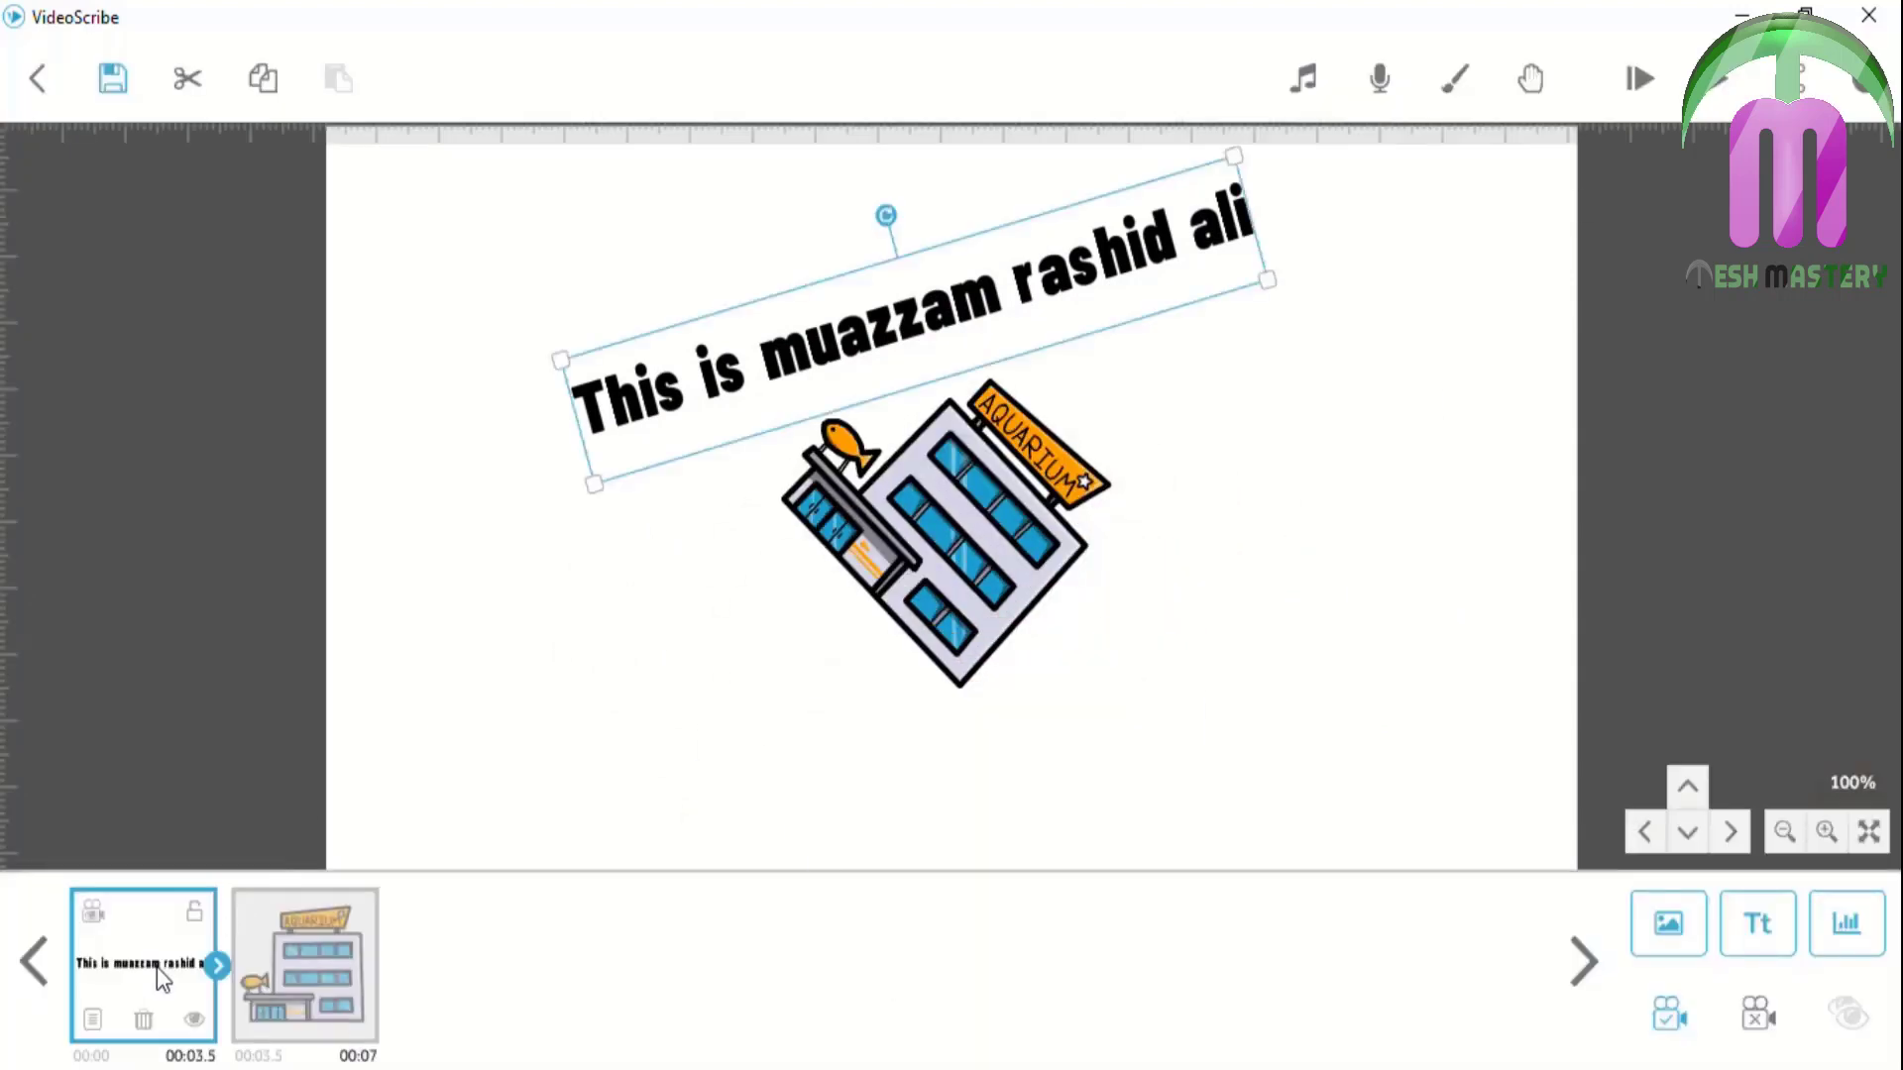
pyautogui.click(93, 1019)
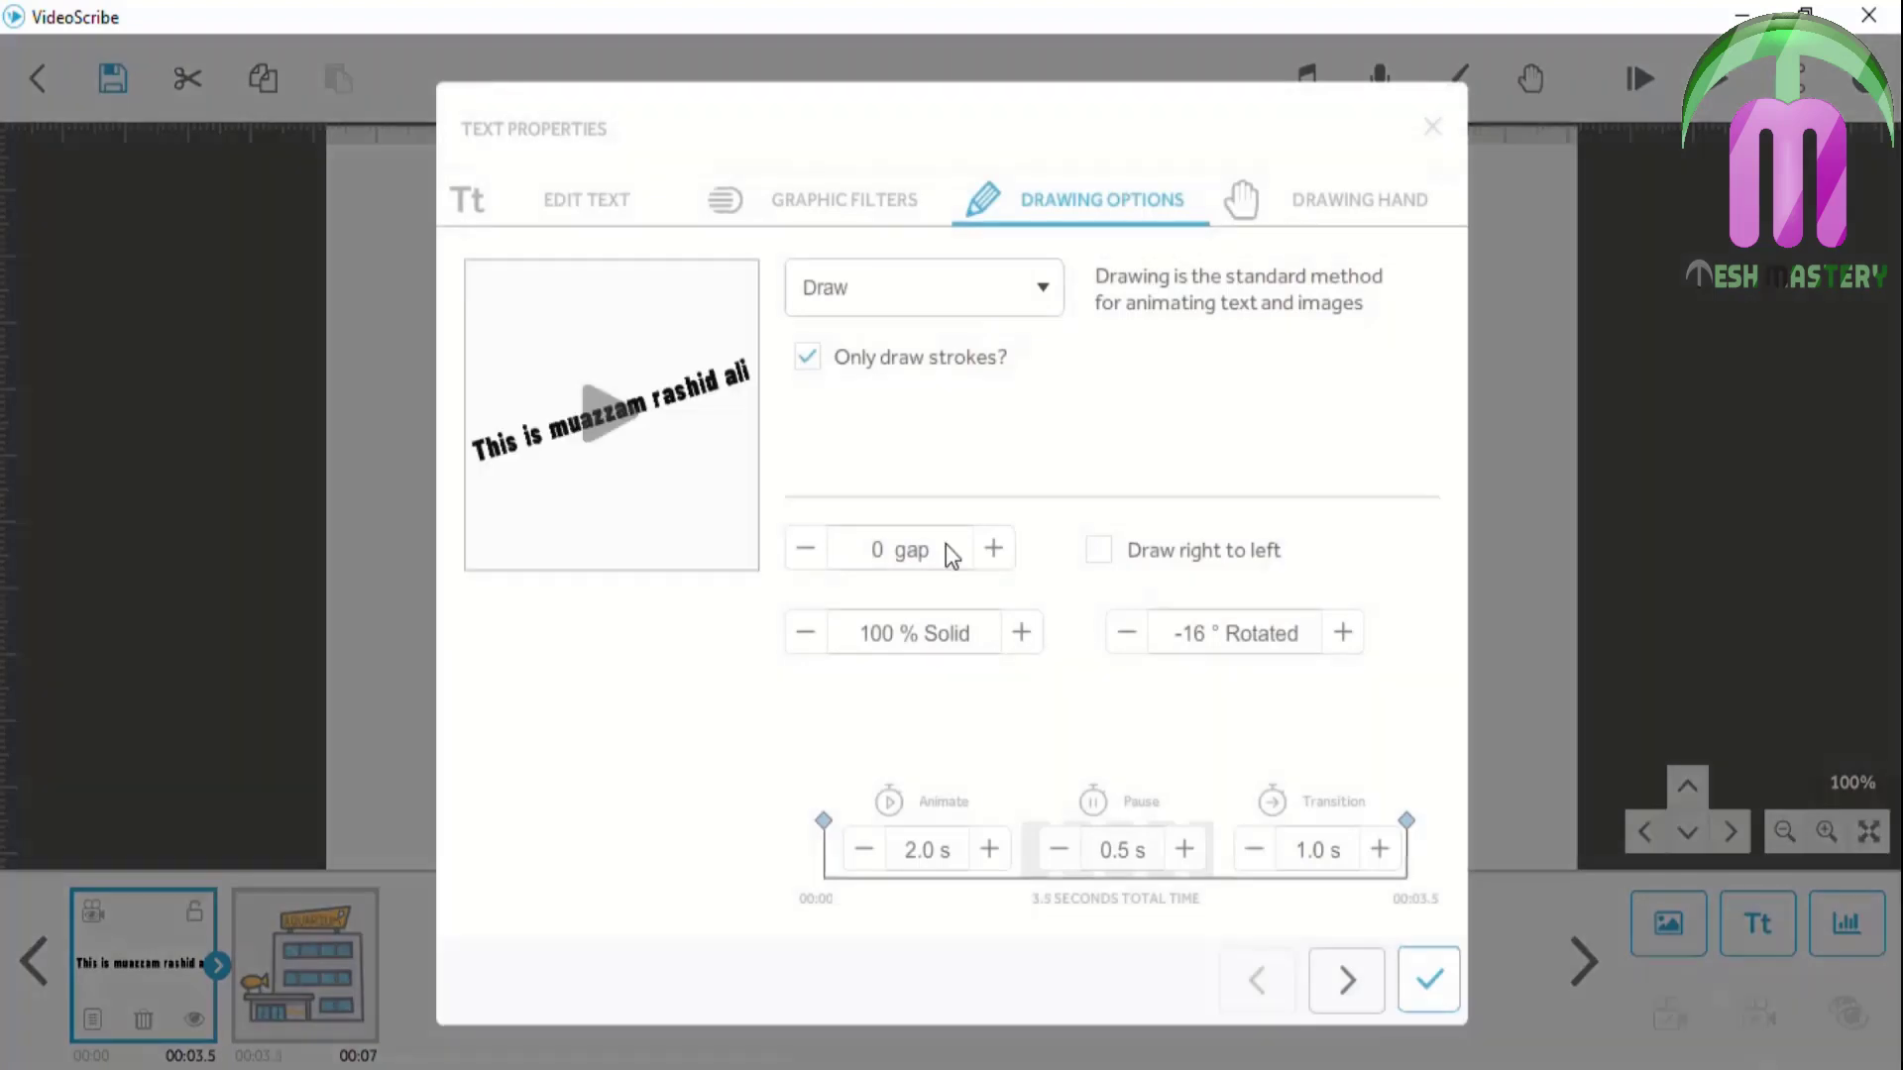
pyautogui.click(1100, 550)
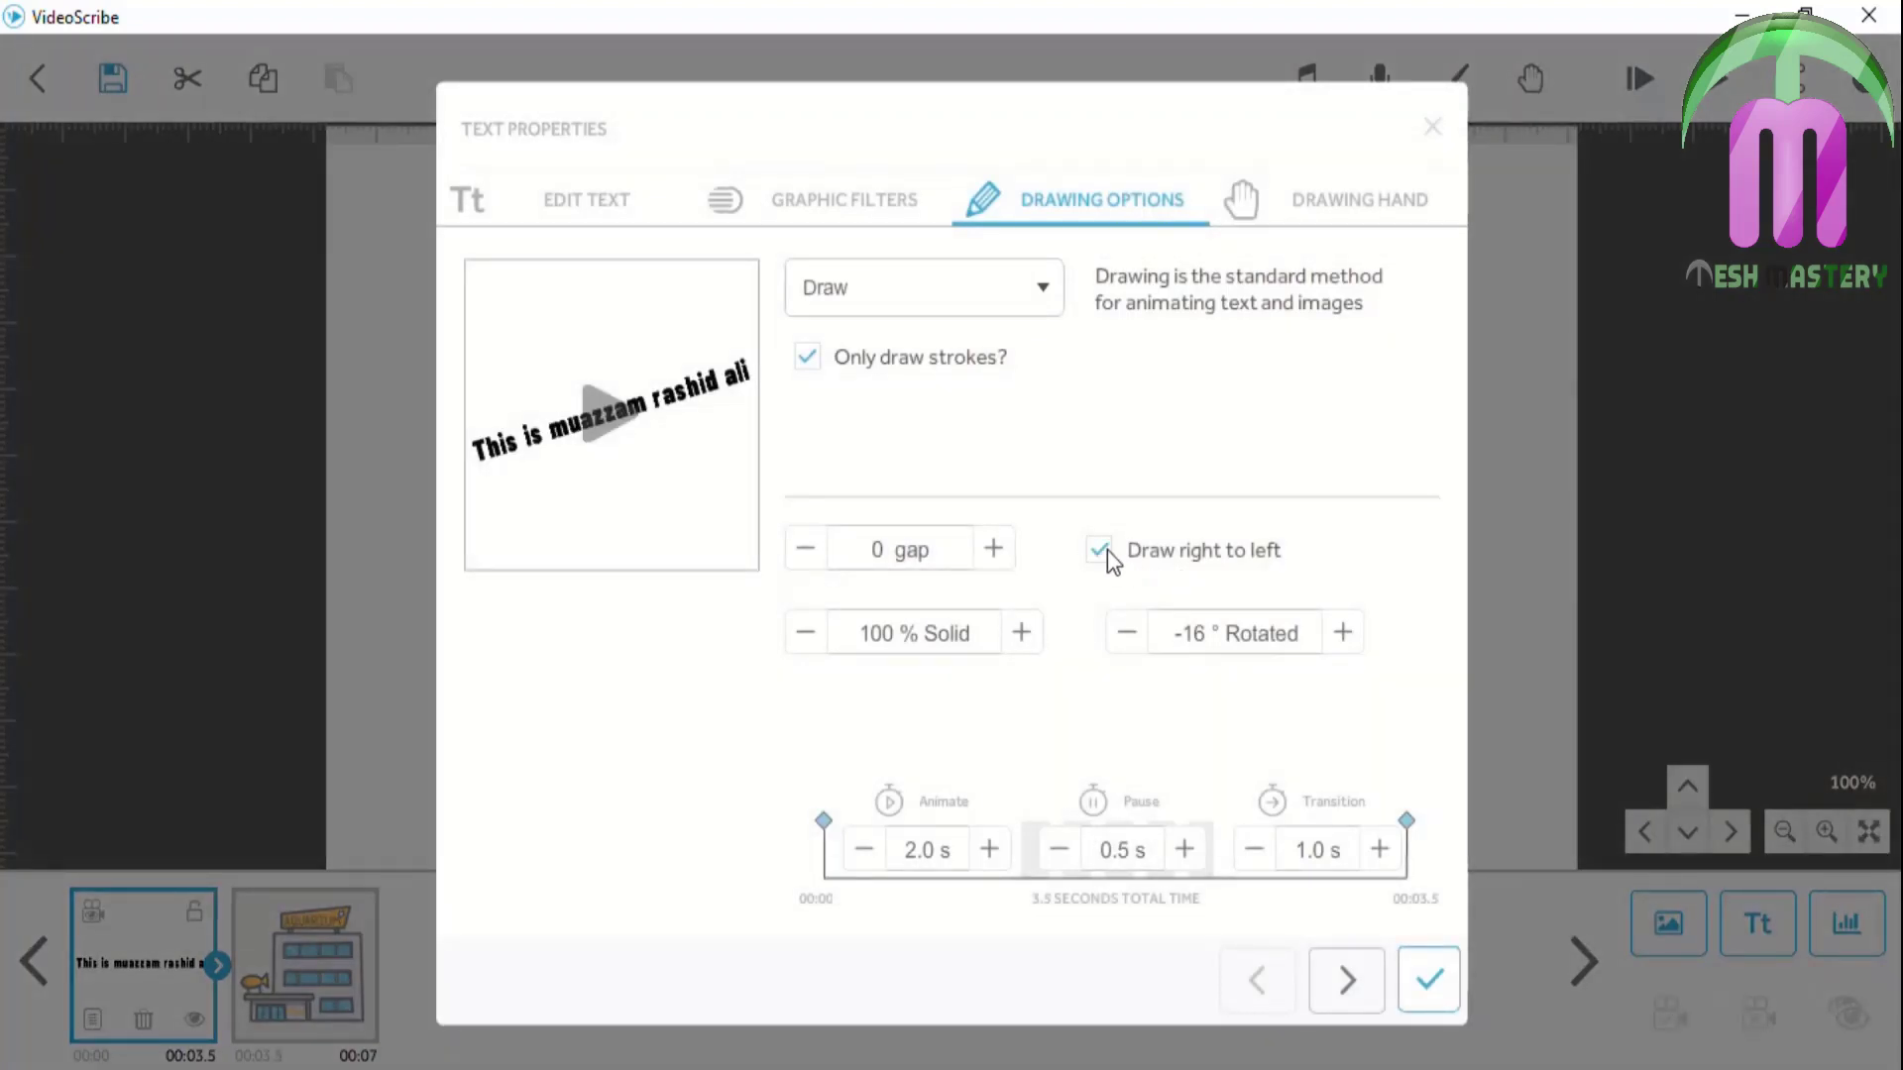
pyautogui.click(1420, 980)
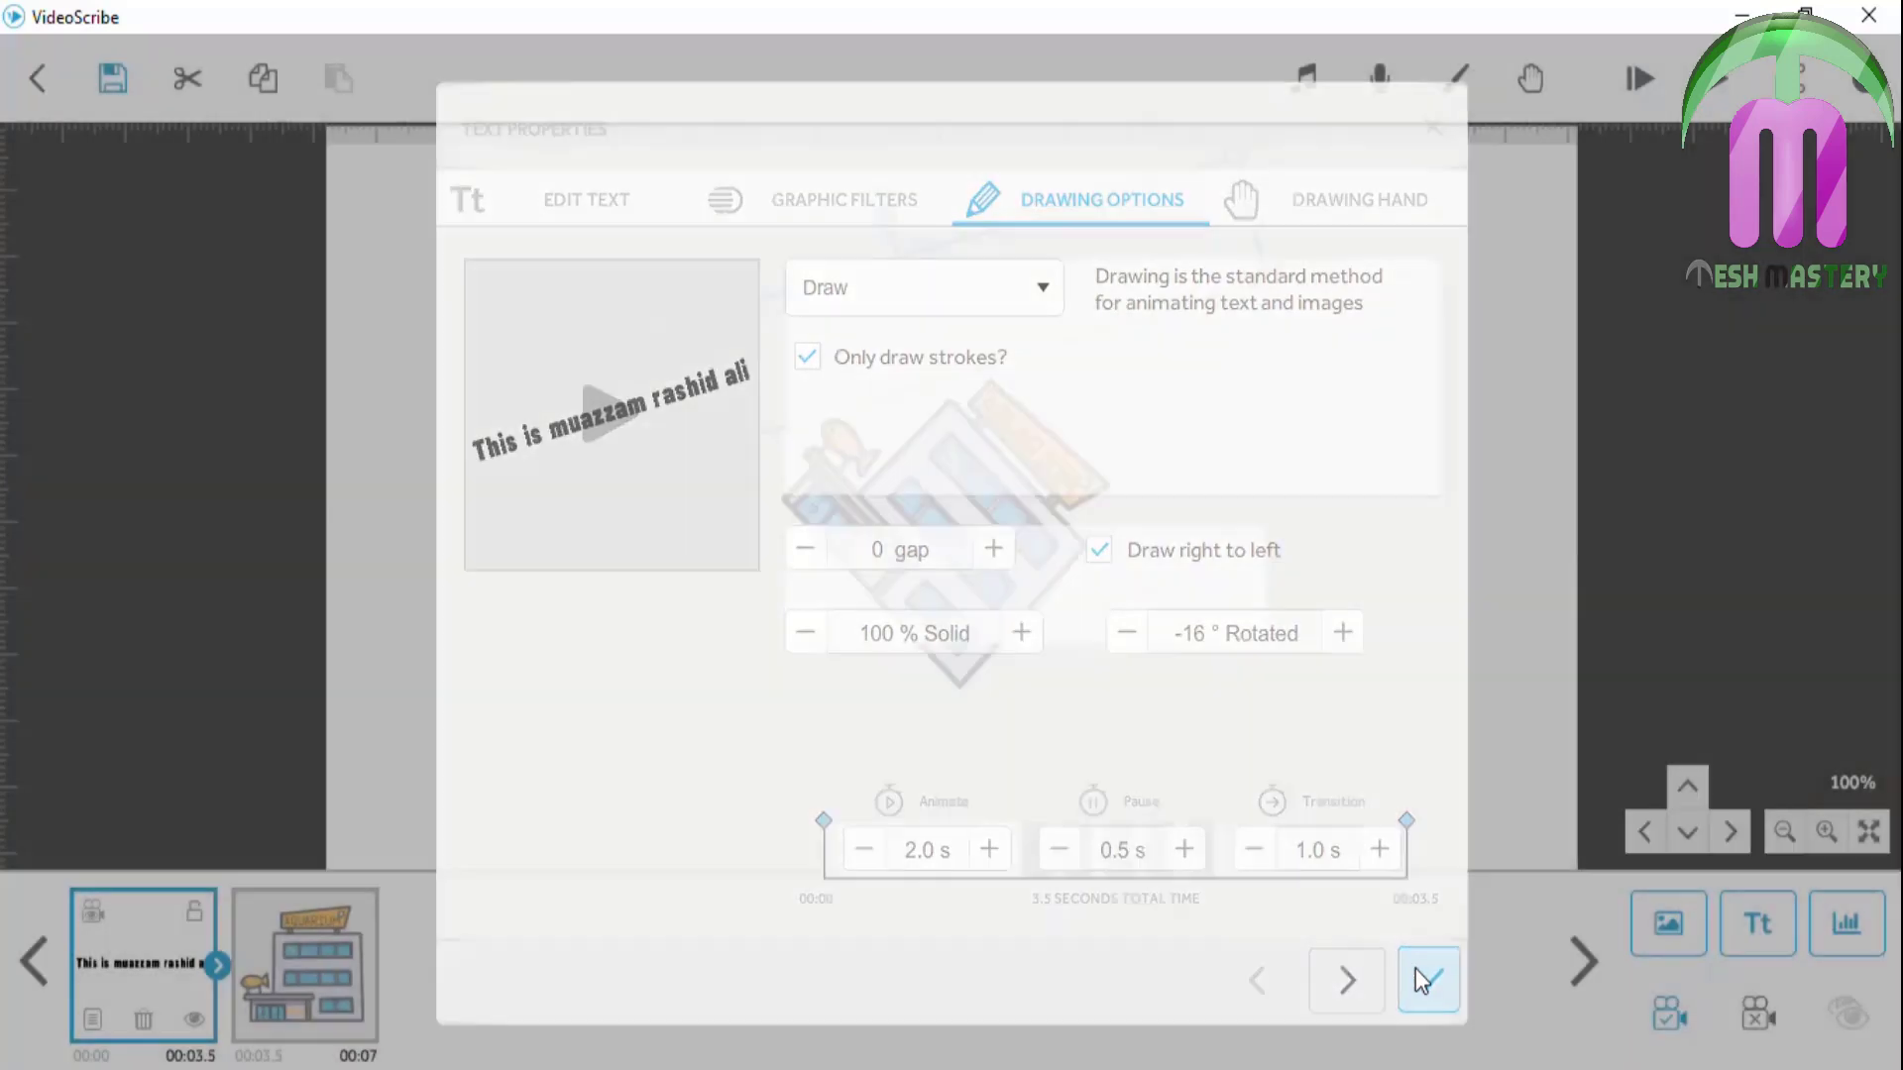
pyautogui.click(1637, 78)
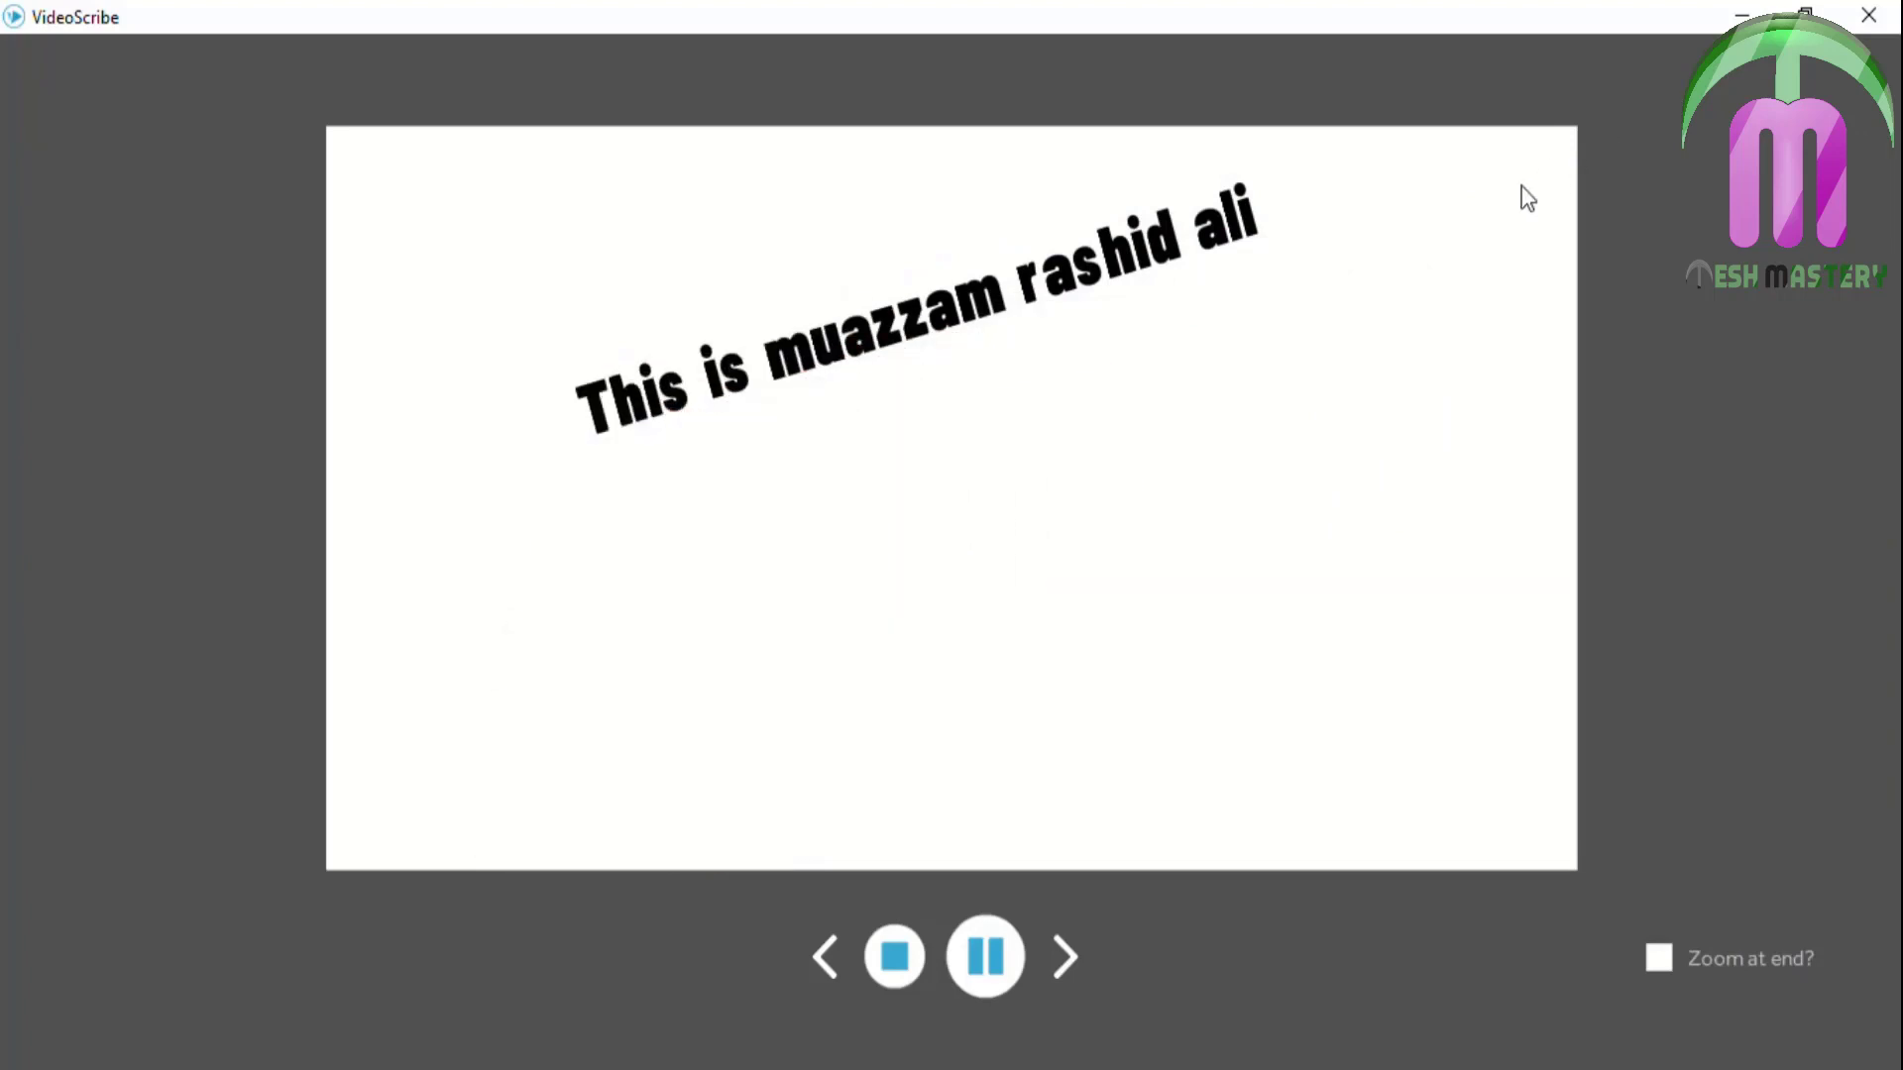
pyautogui.click(885, 938)
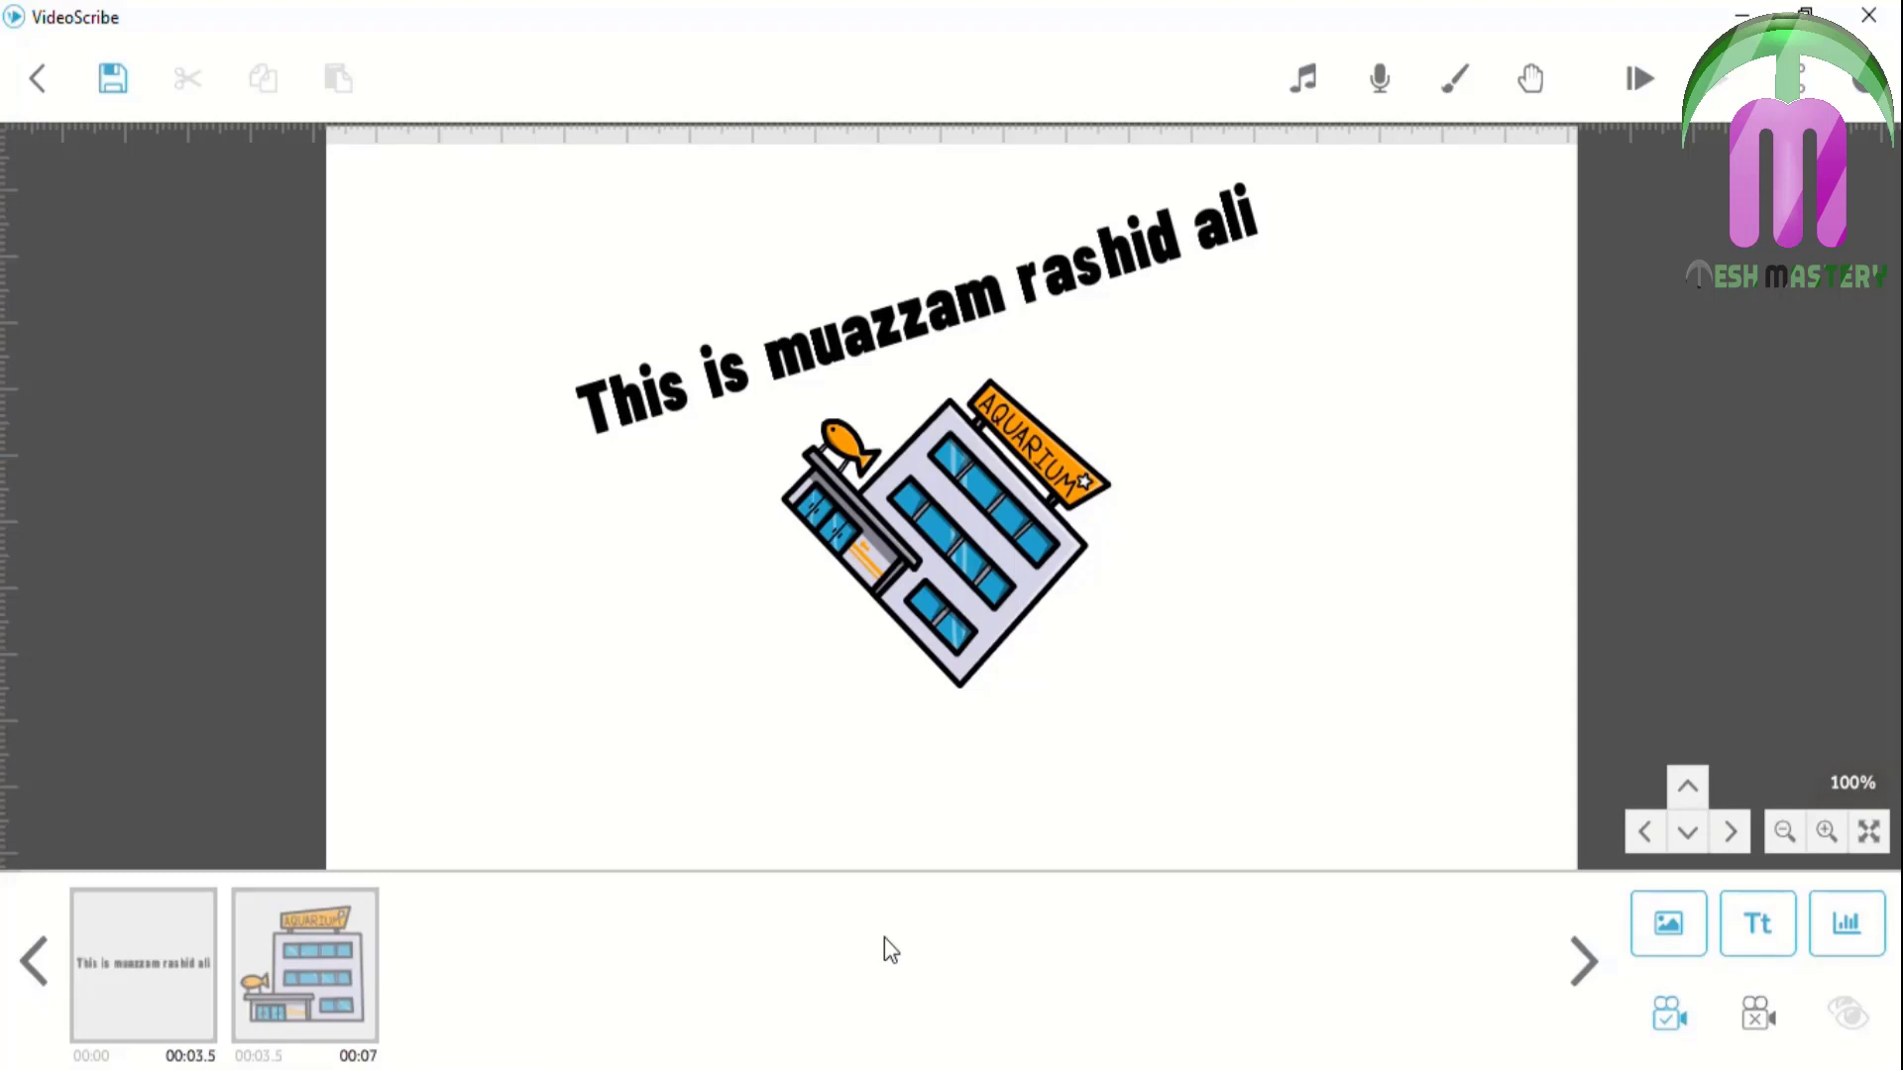
# Set the title text's drawing options to 50% solid
pyautogui.click(162, 965)
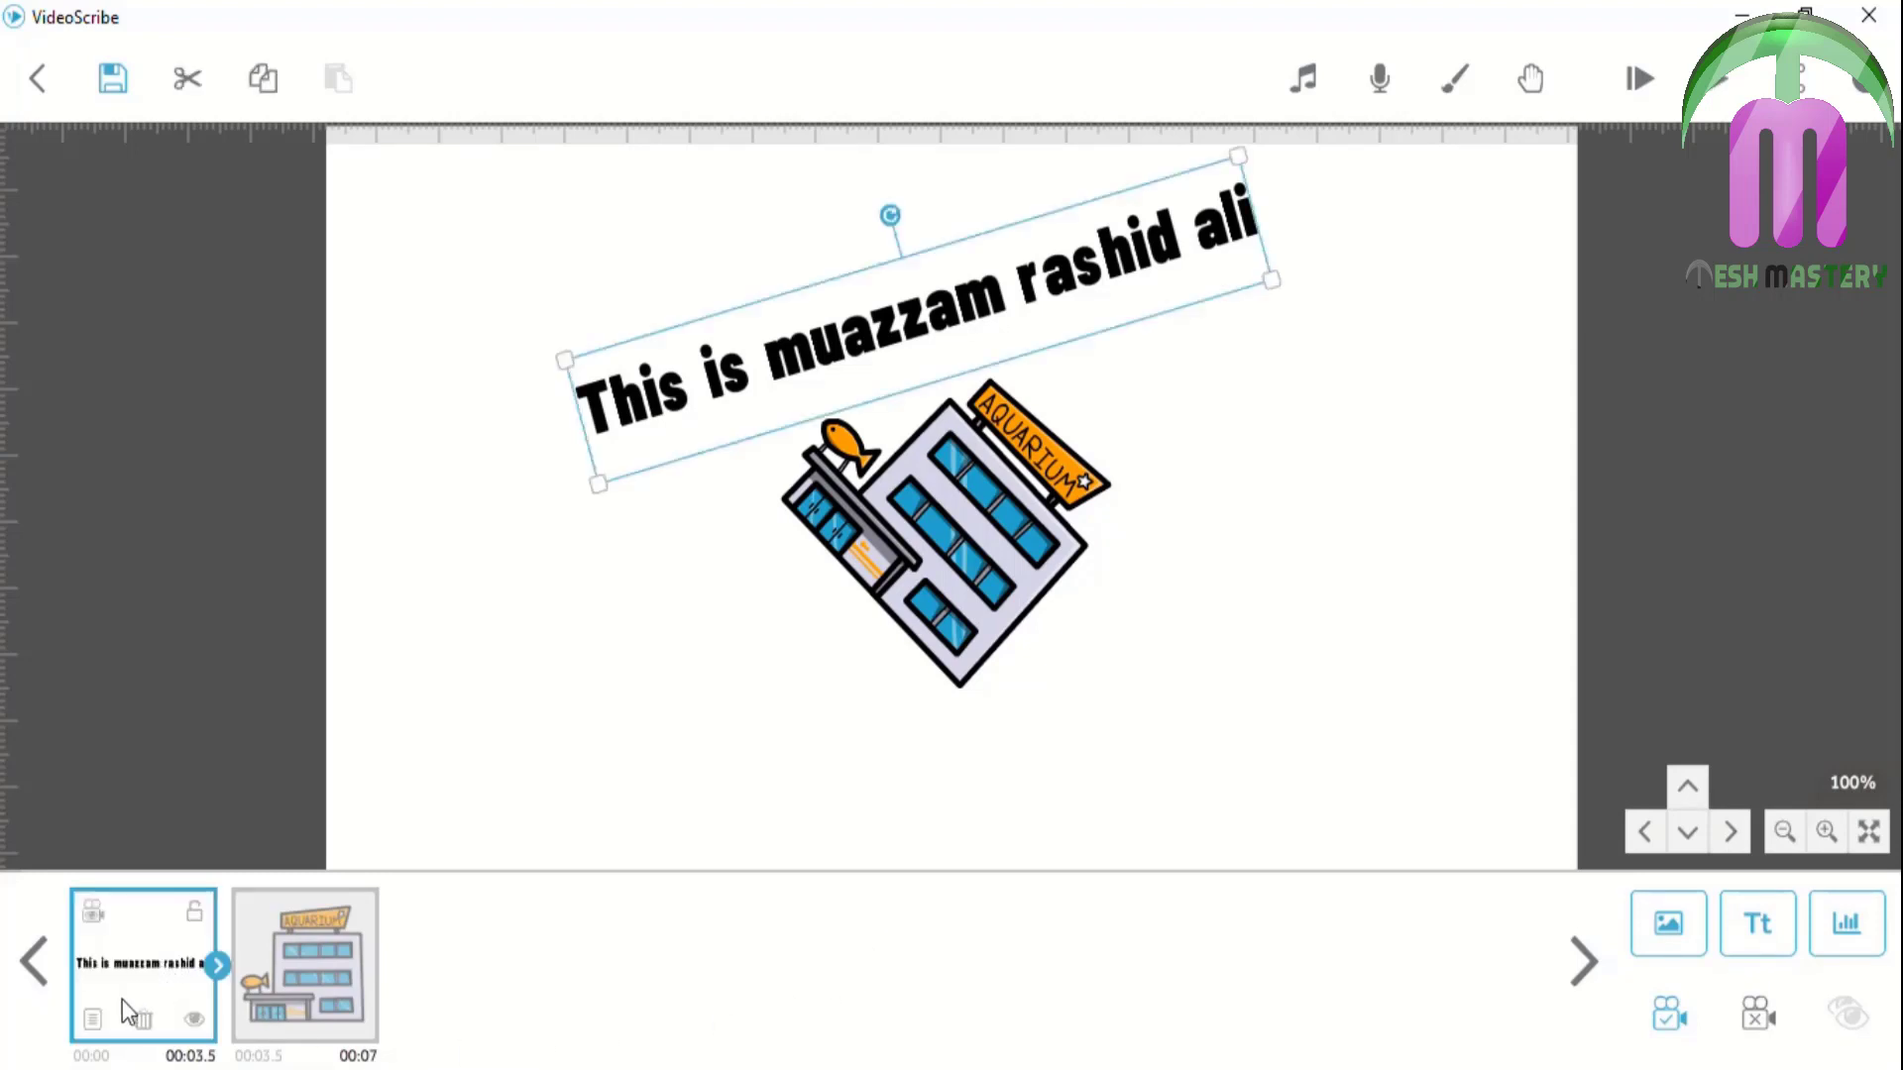
pyautogui.click(97, 1017)
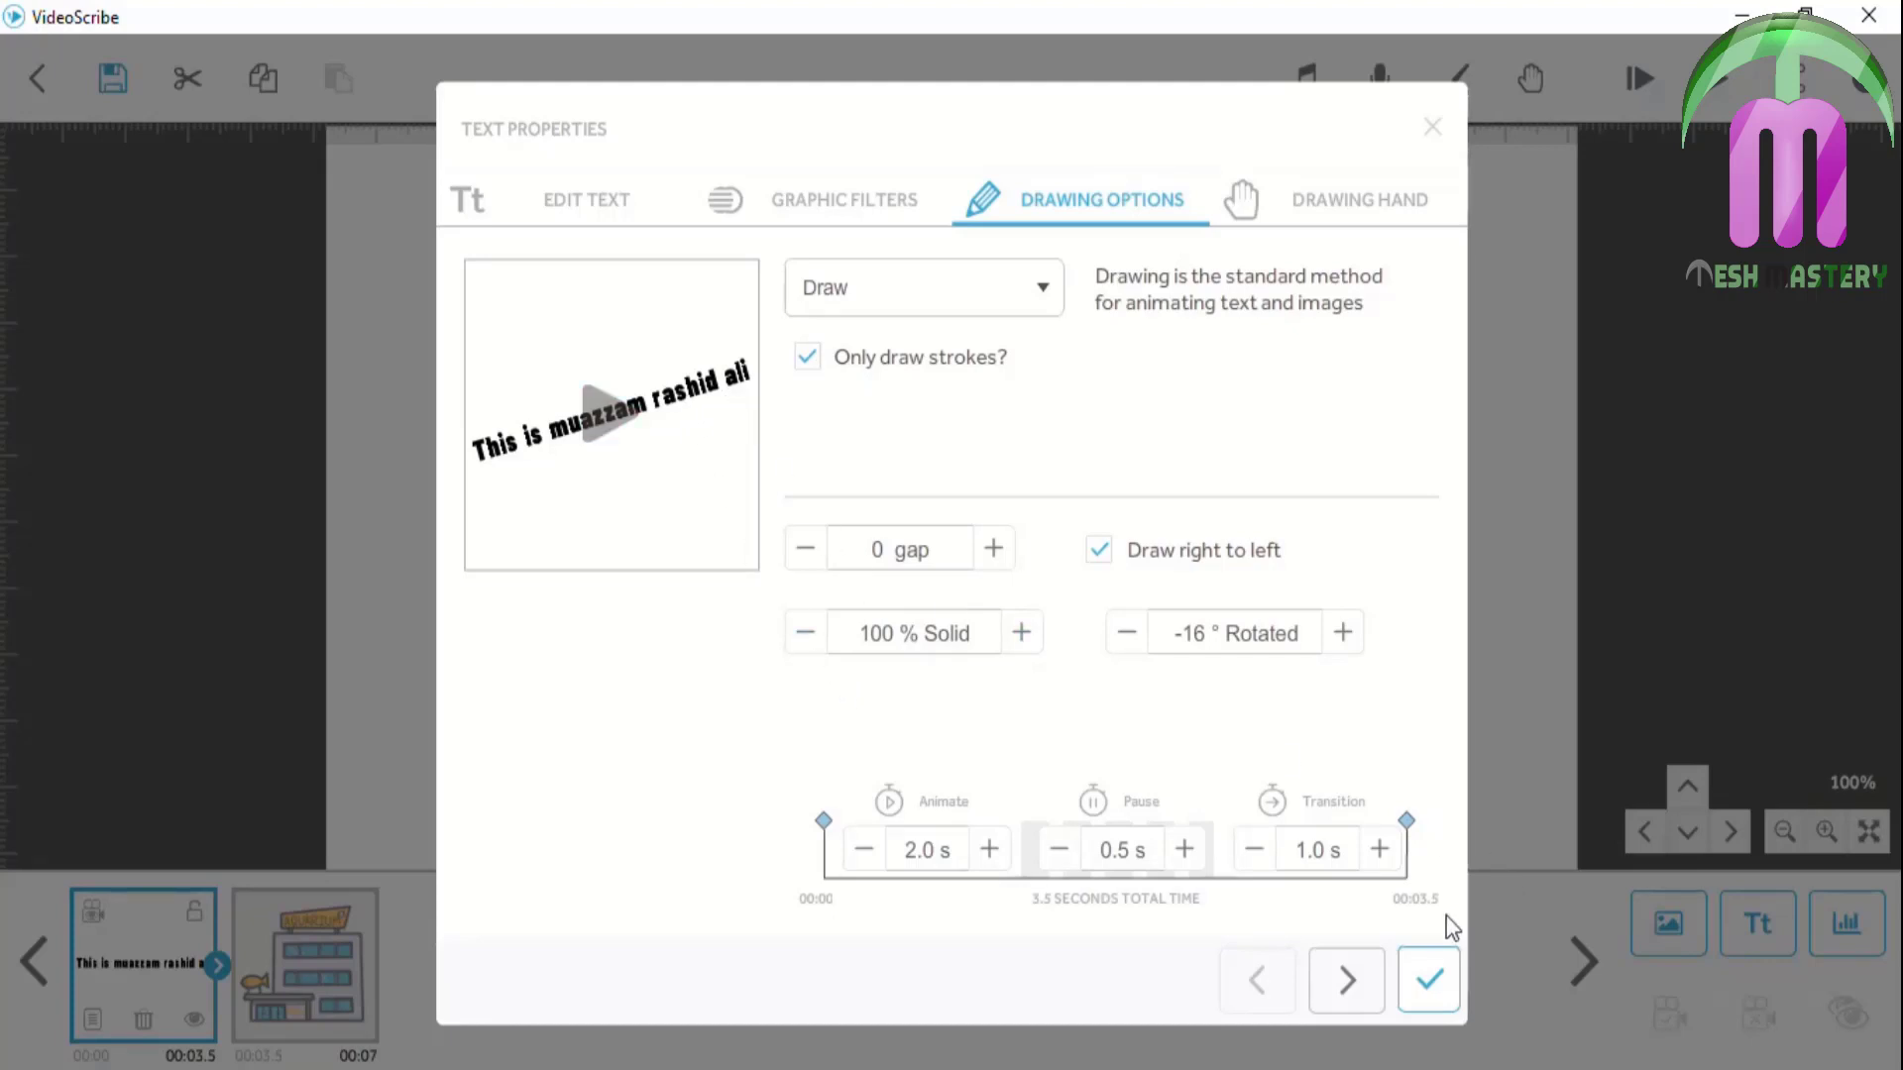
pyautogui.click(1430, 976)
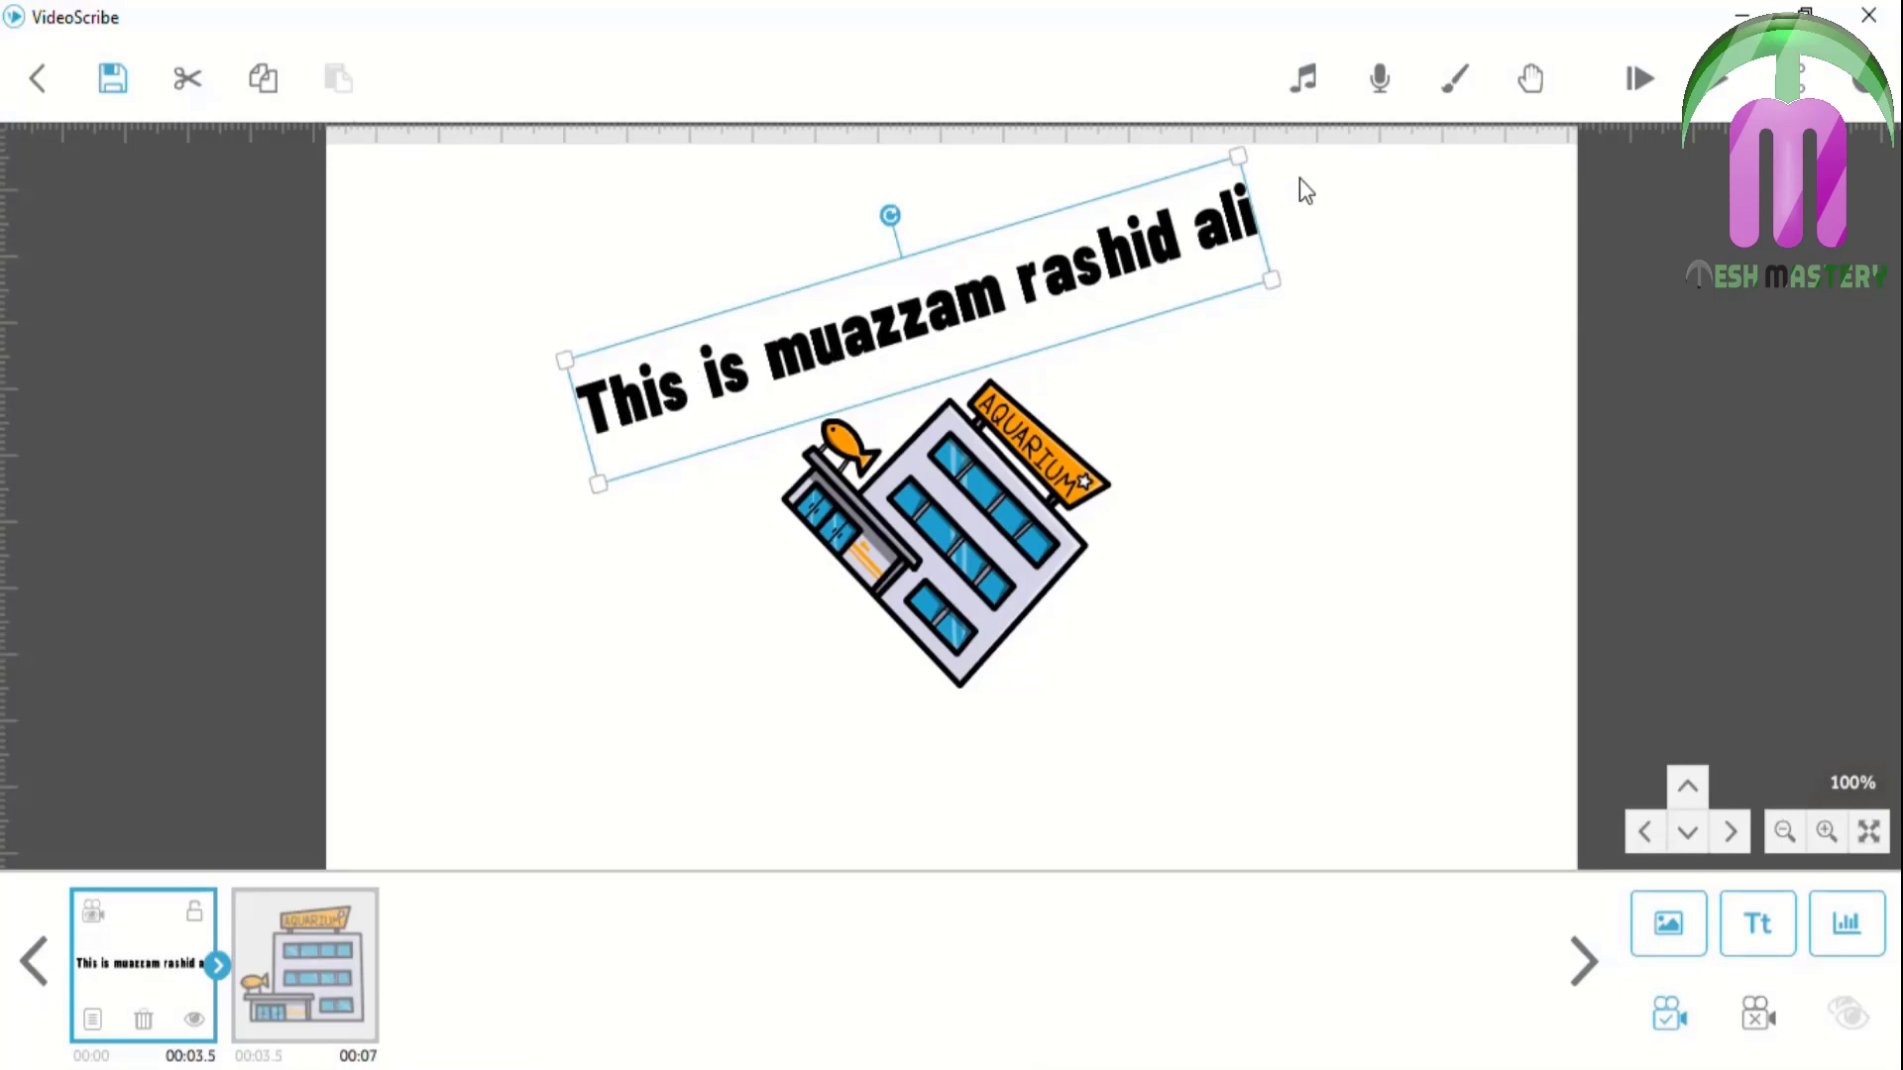
pyautogui.click(92, 1018)
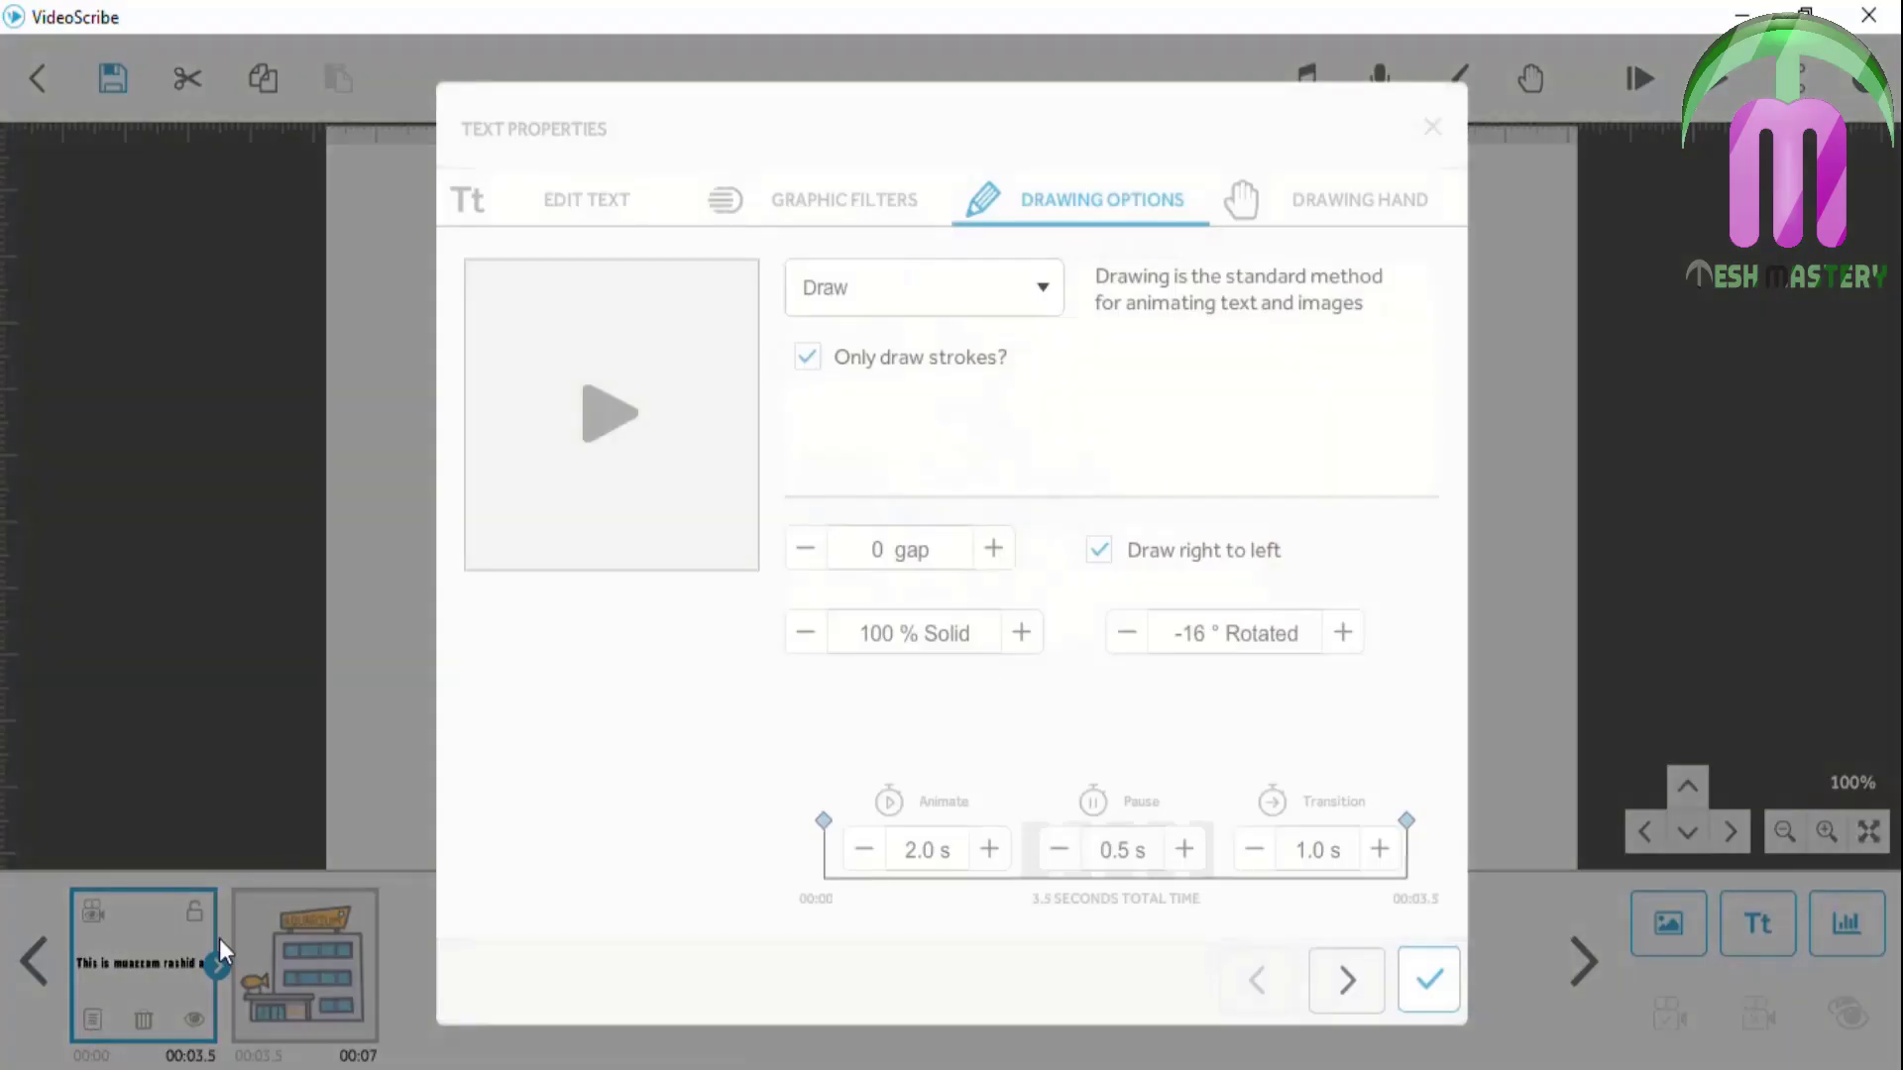
pyautogui.click(850, 633)
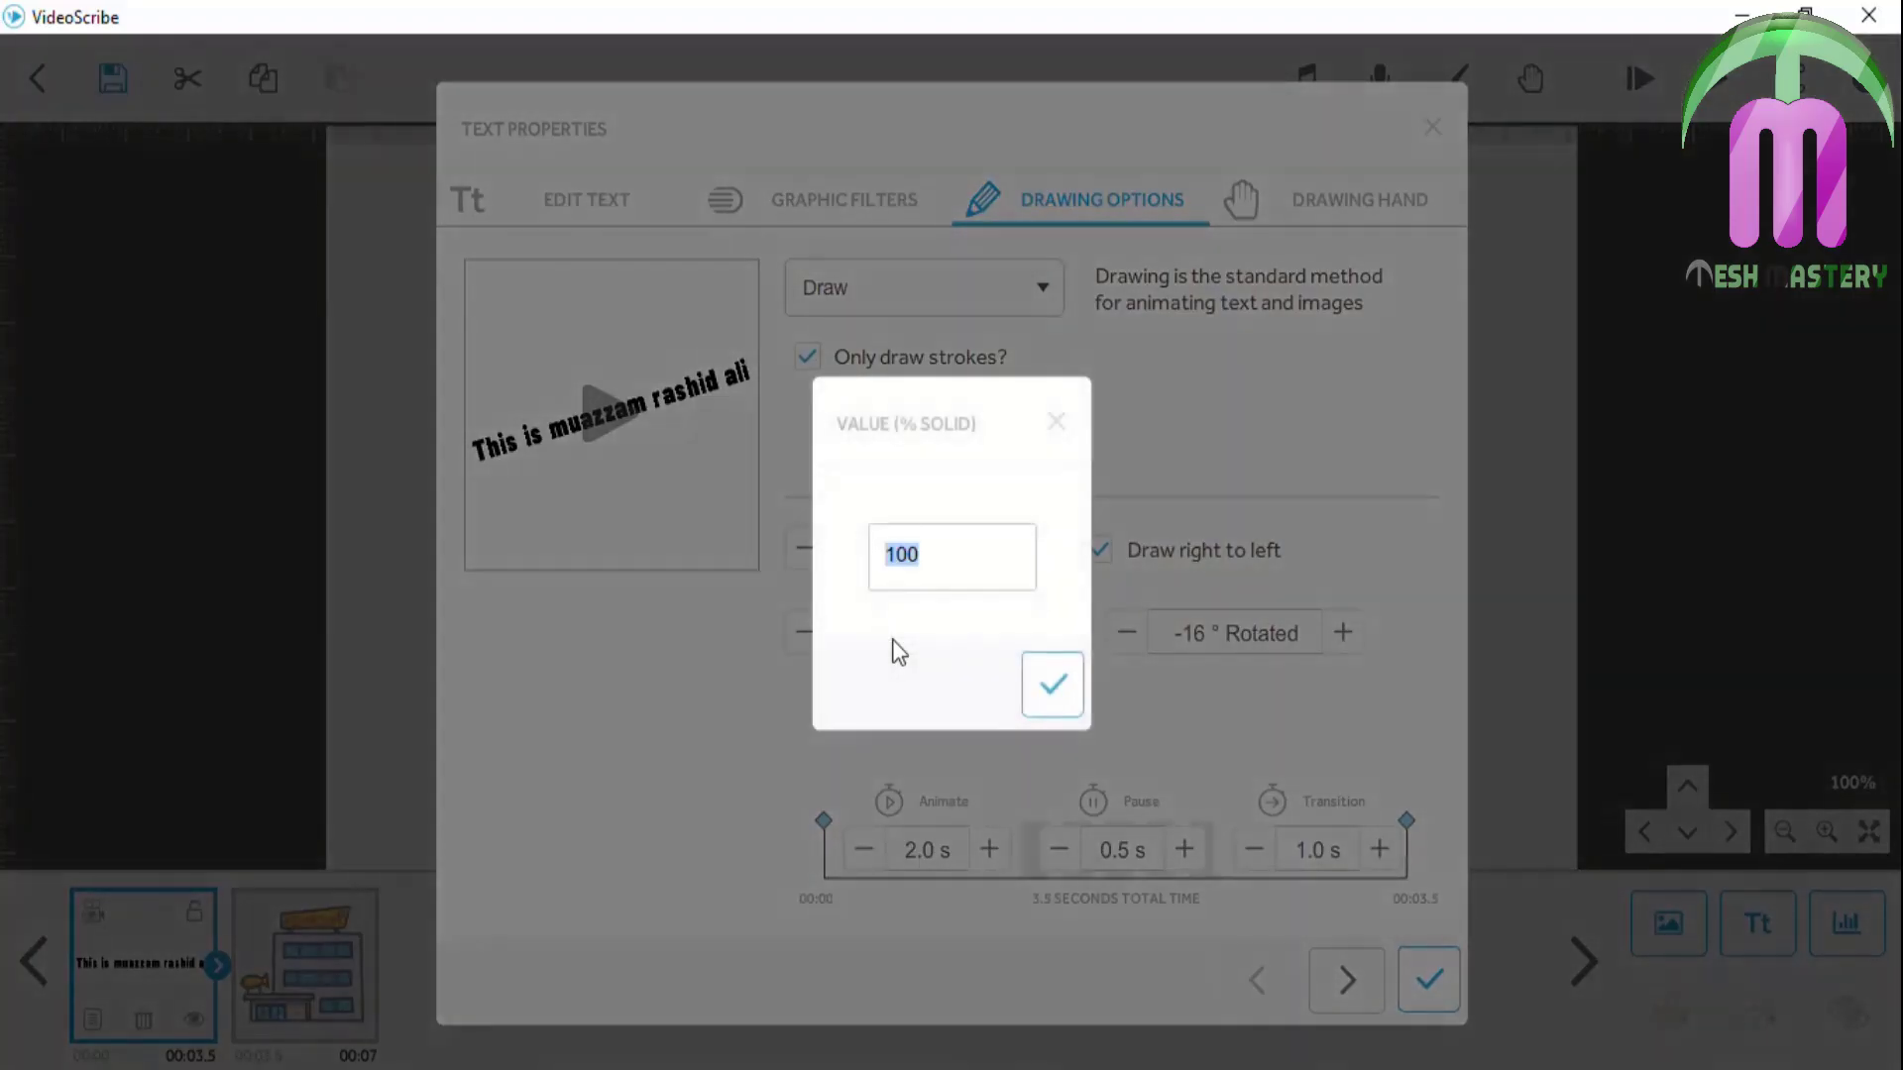
pyautogui.write('50')
pyautogui.click(1050, 683)
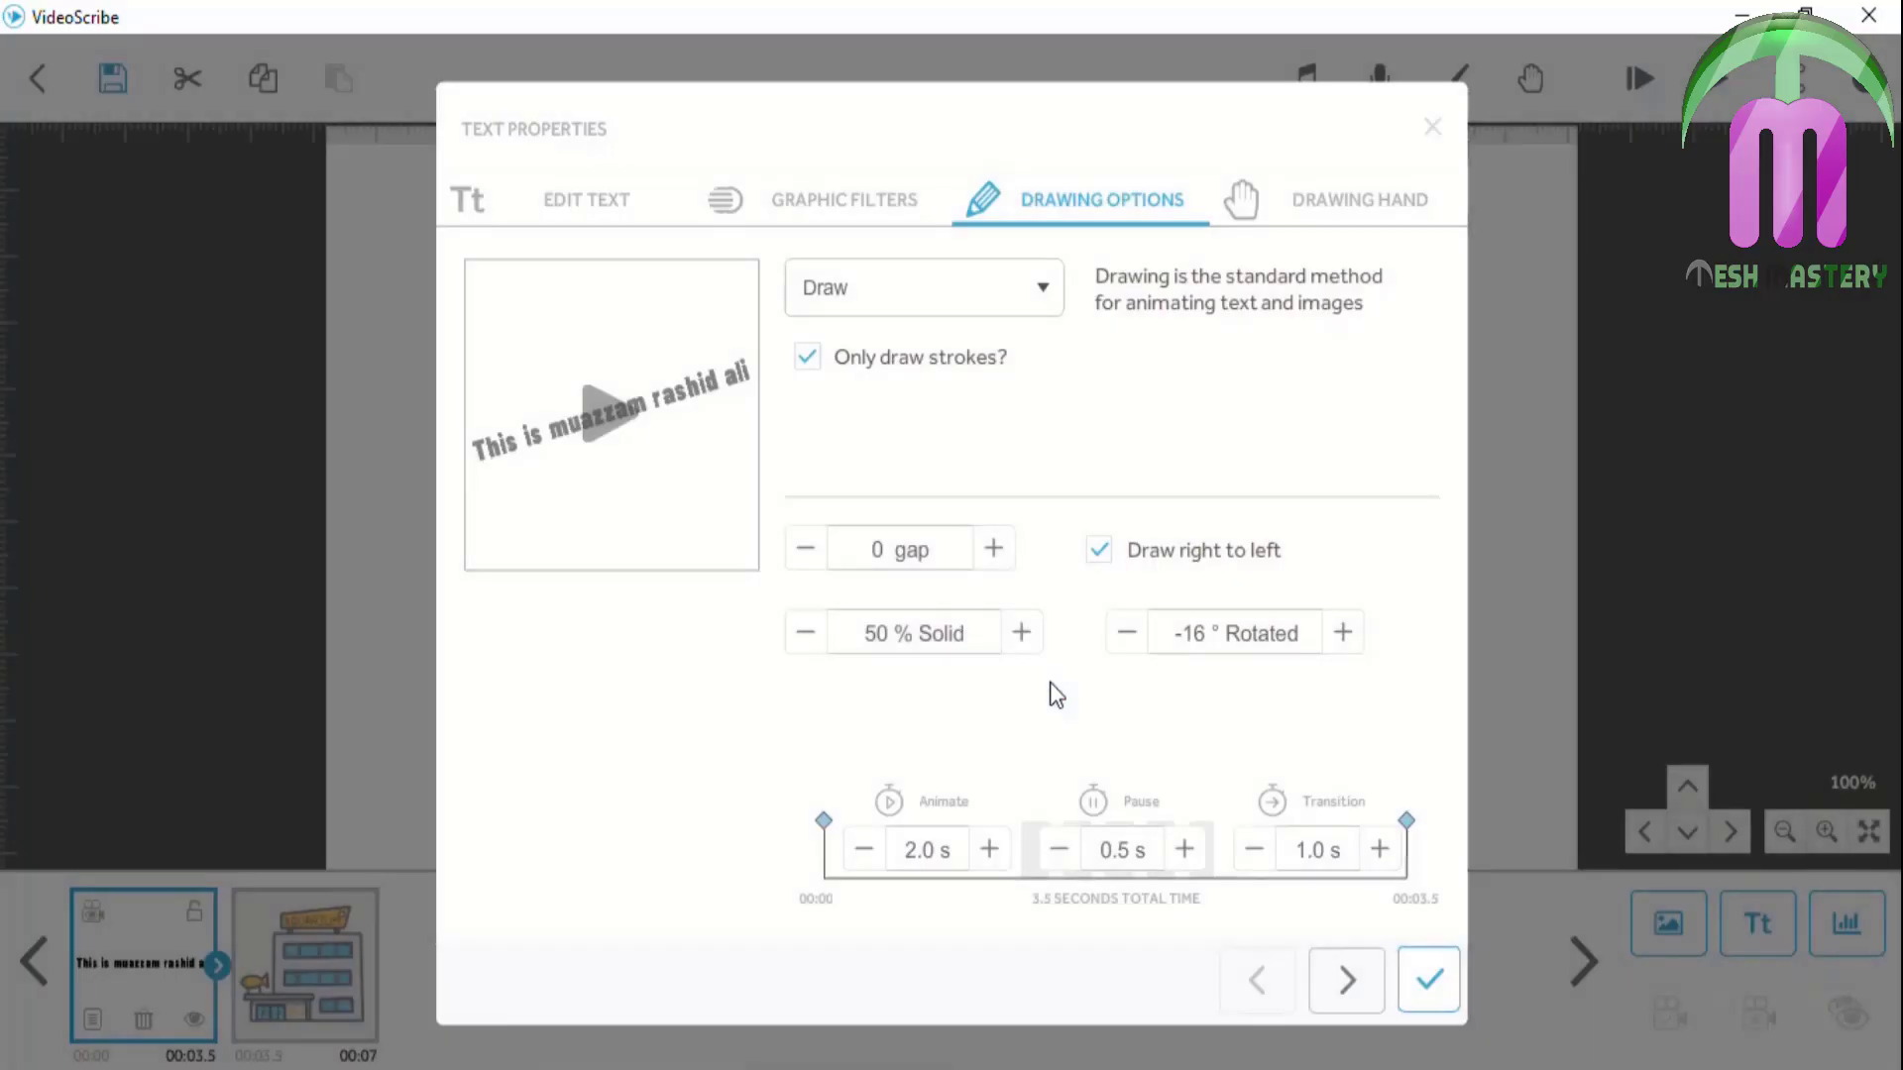
pyautogui.click(1428, 985)
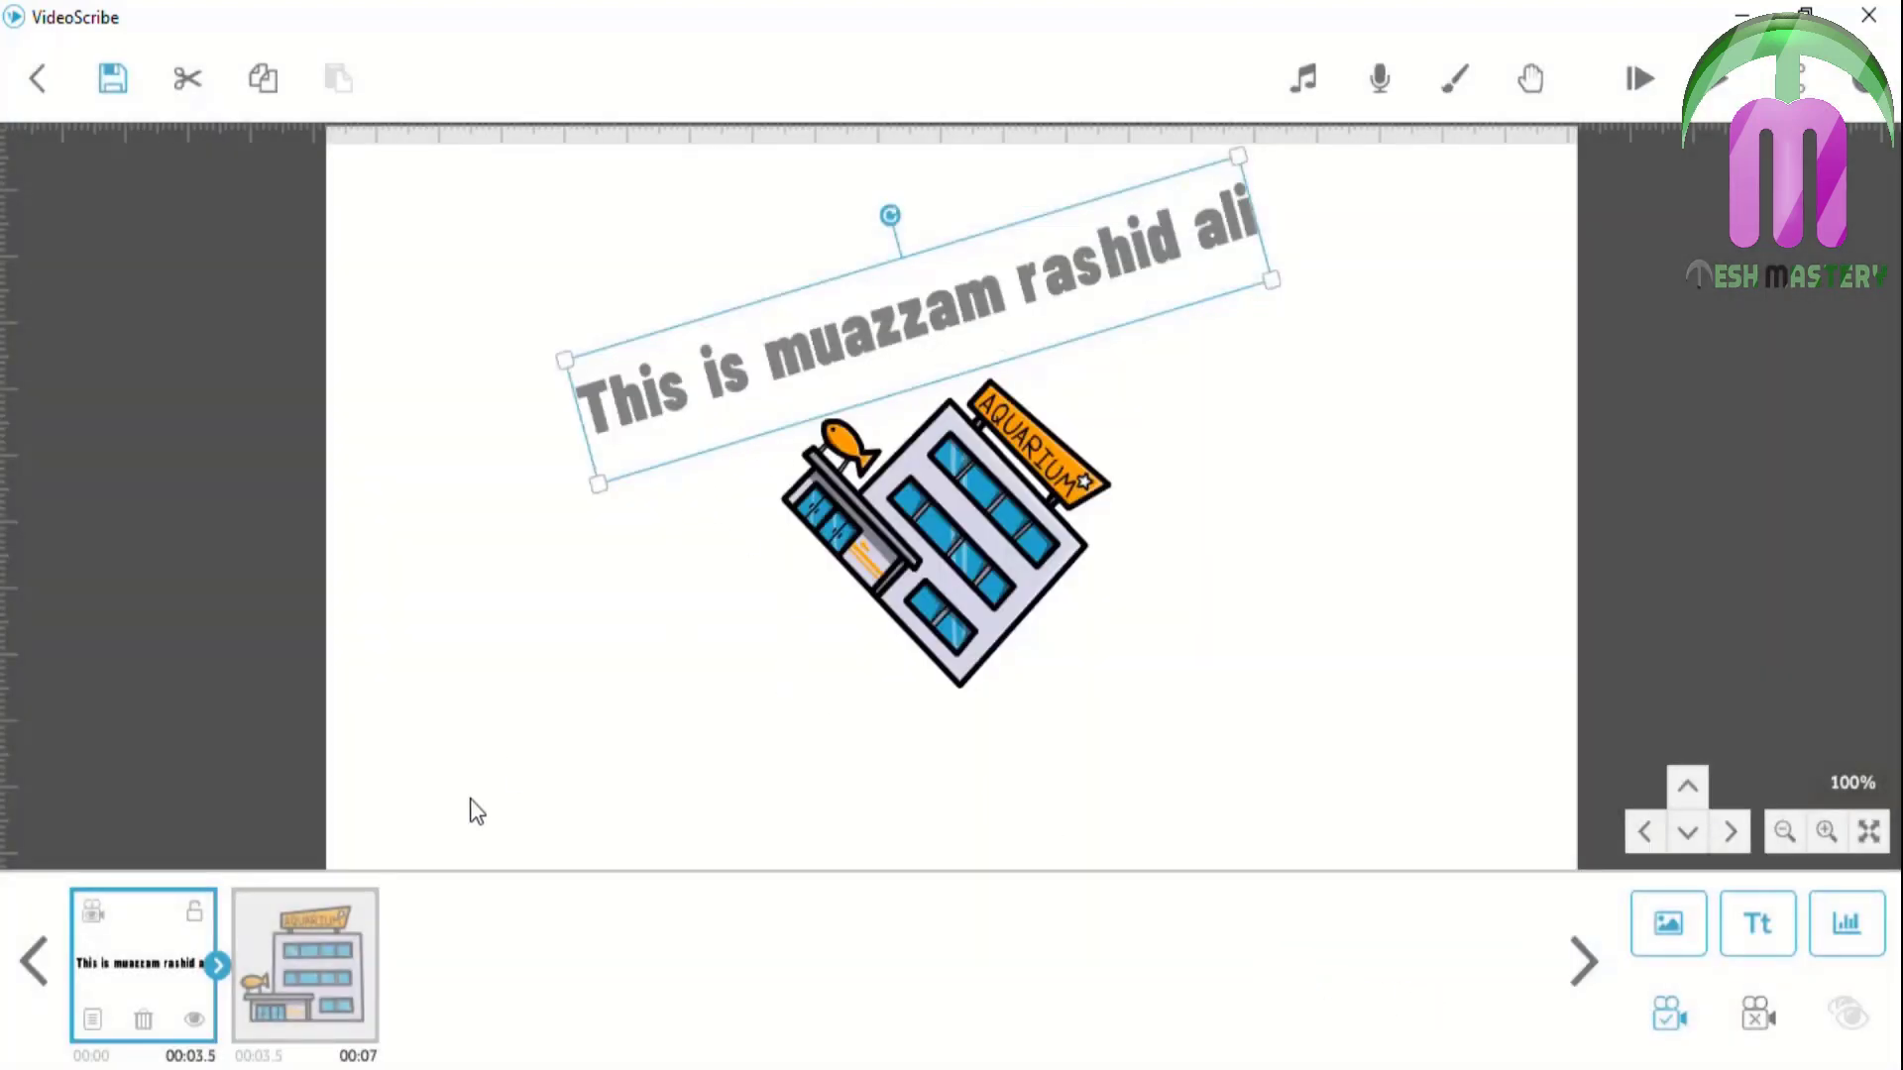
# Lower the title text's solidity further to 10%
pyautogui.click(100, 1018)
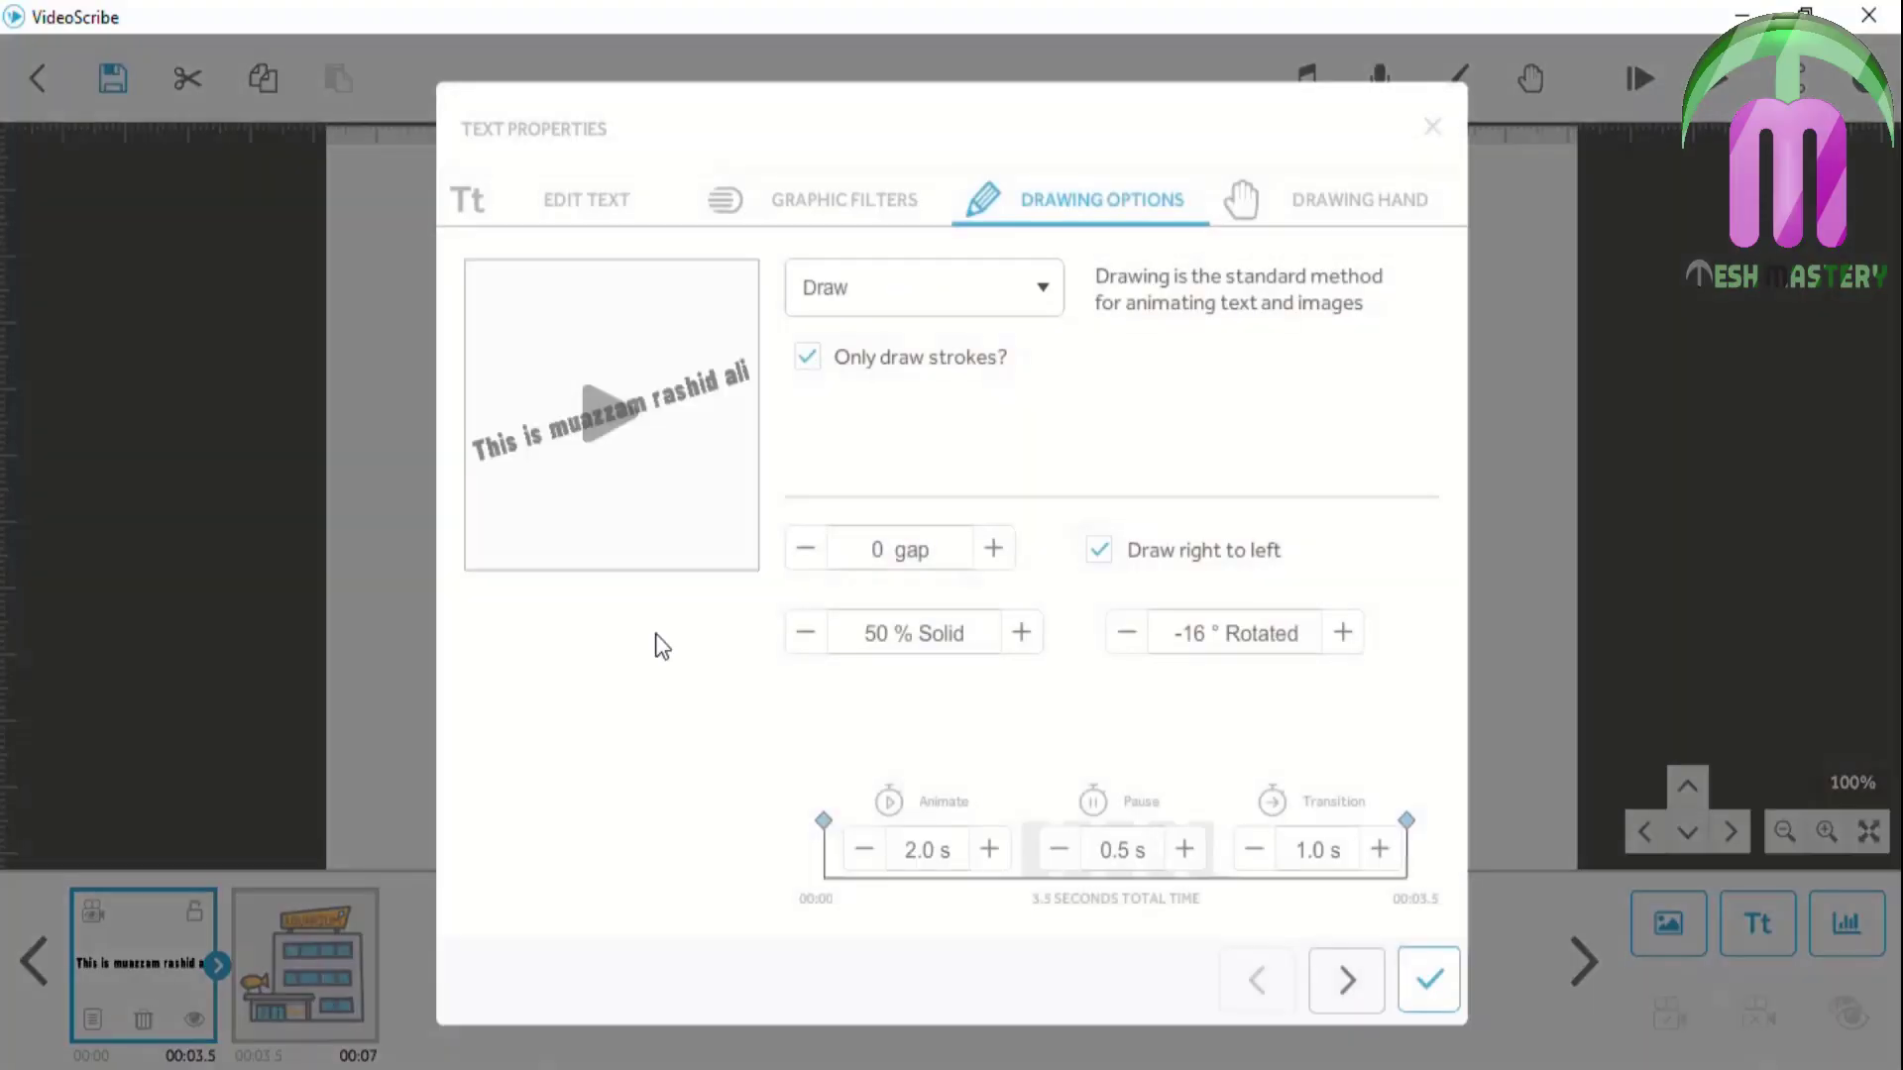
pyautogui.click(891, 634)
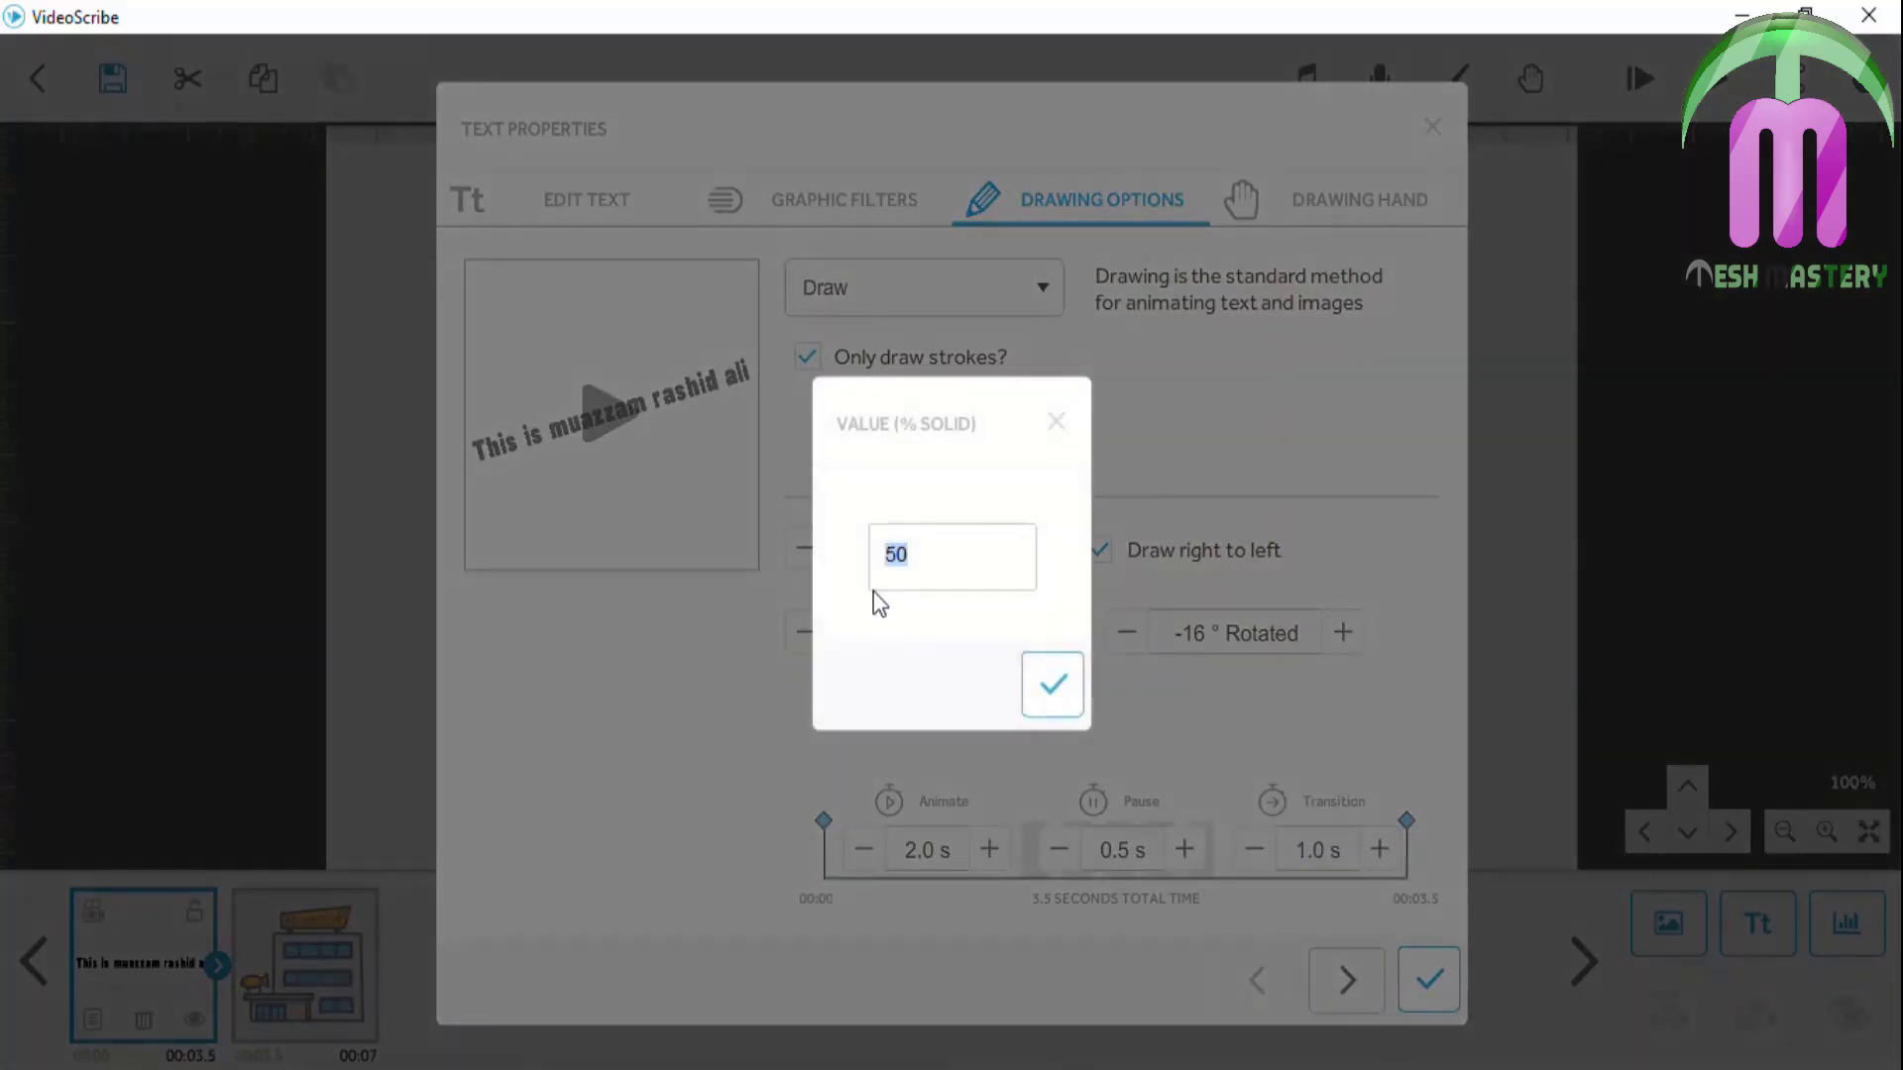
pyautogui.write('10')
pyautogui.click(1047, 683)
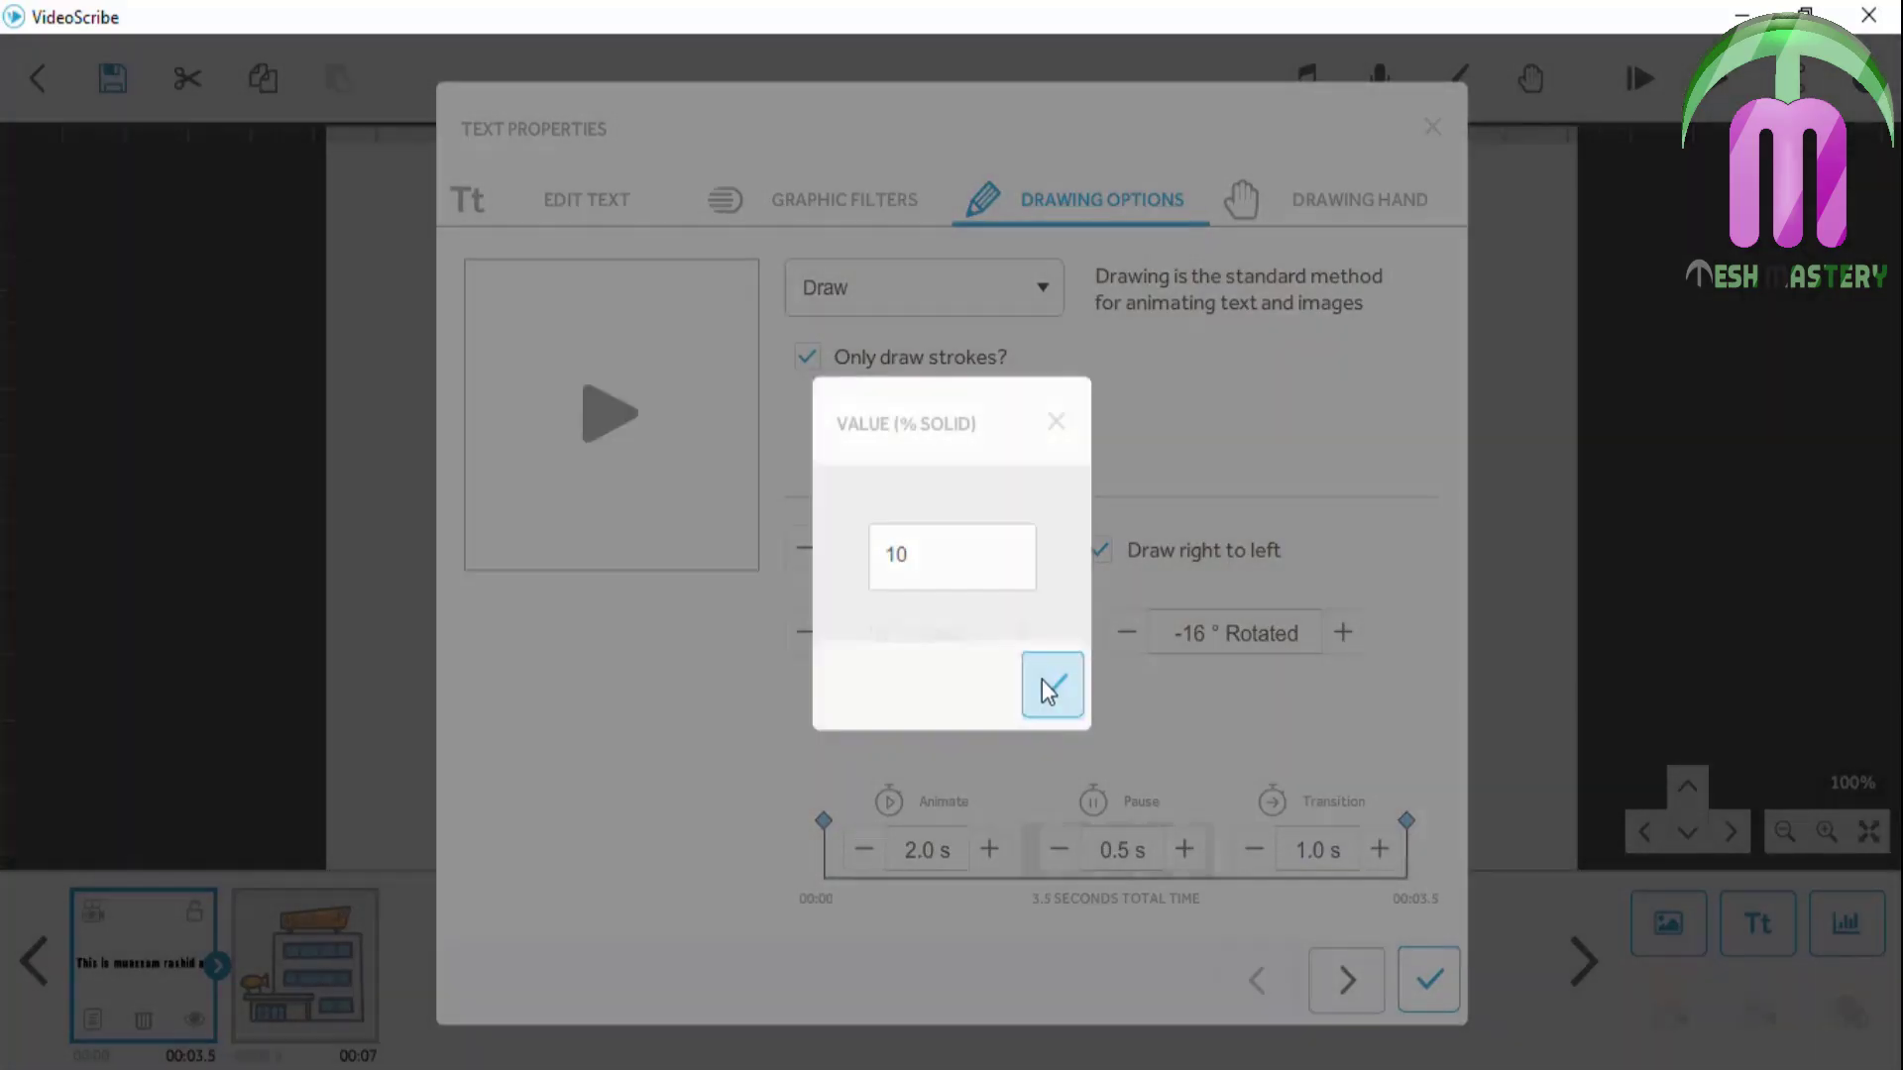
pyautogui.click(1428, 981)
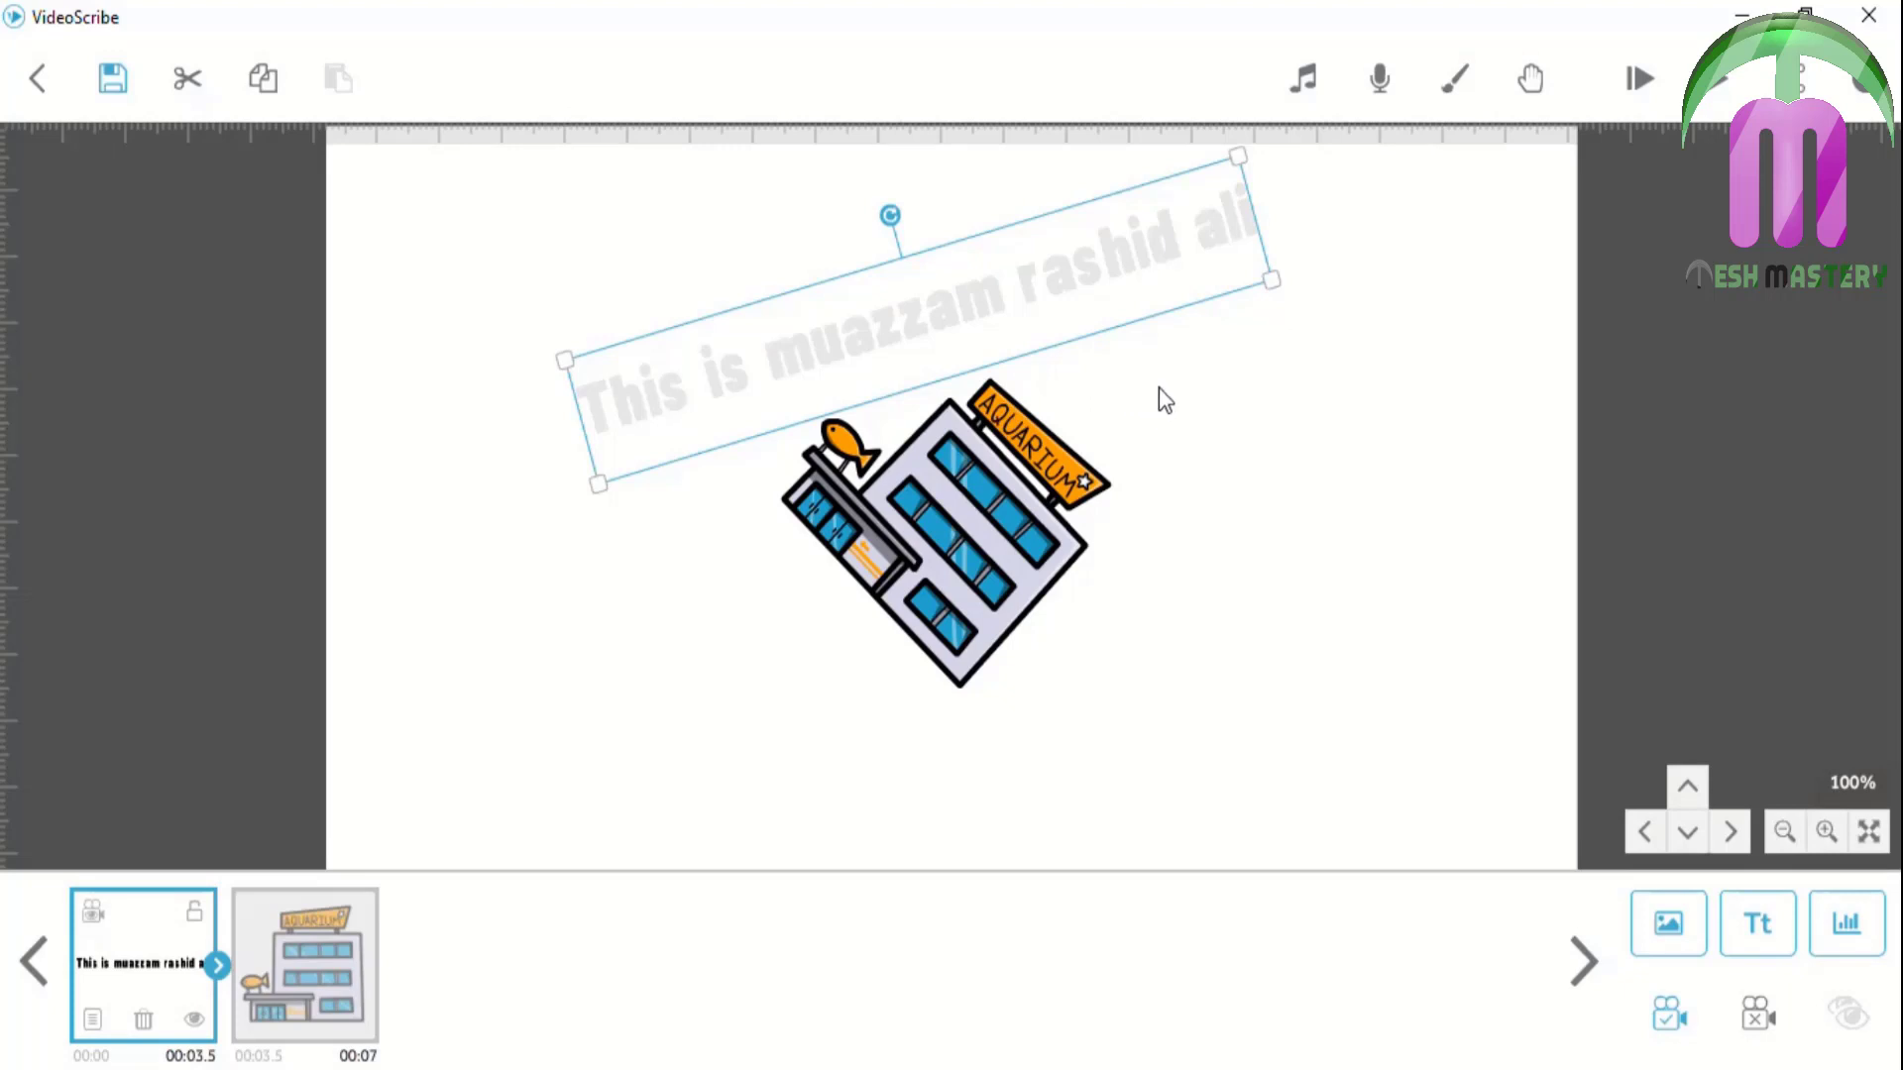
pyautogui.click(94, 1017)
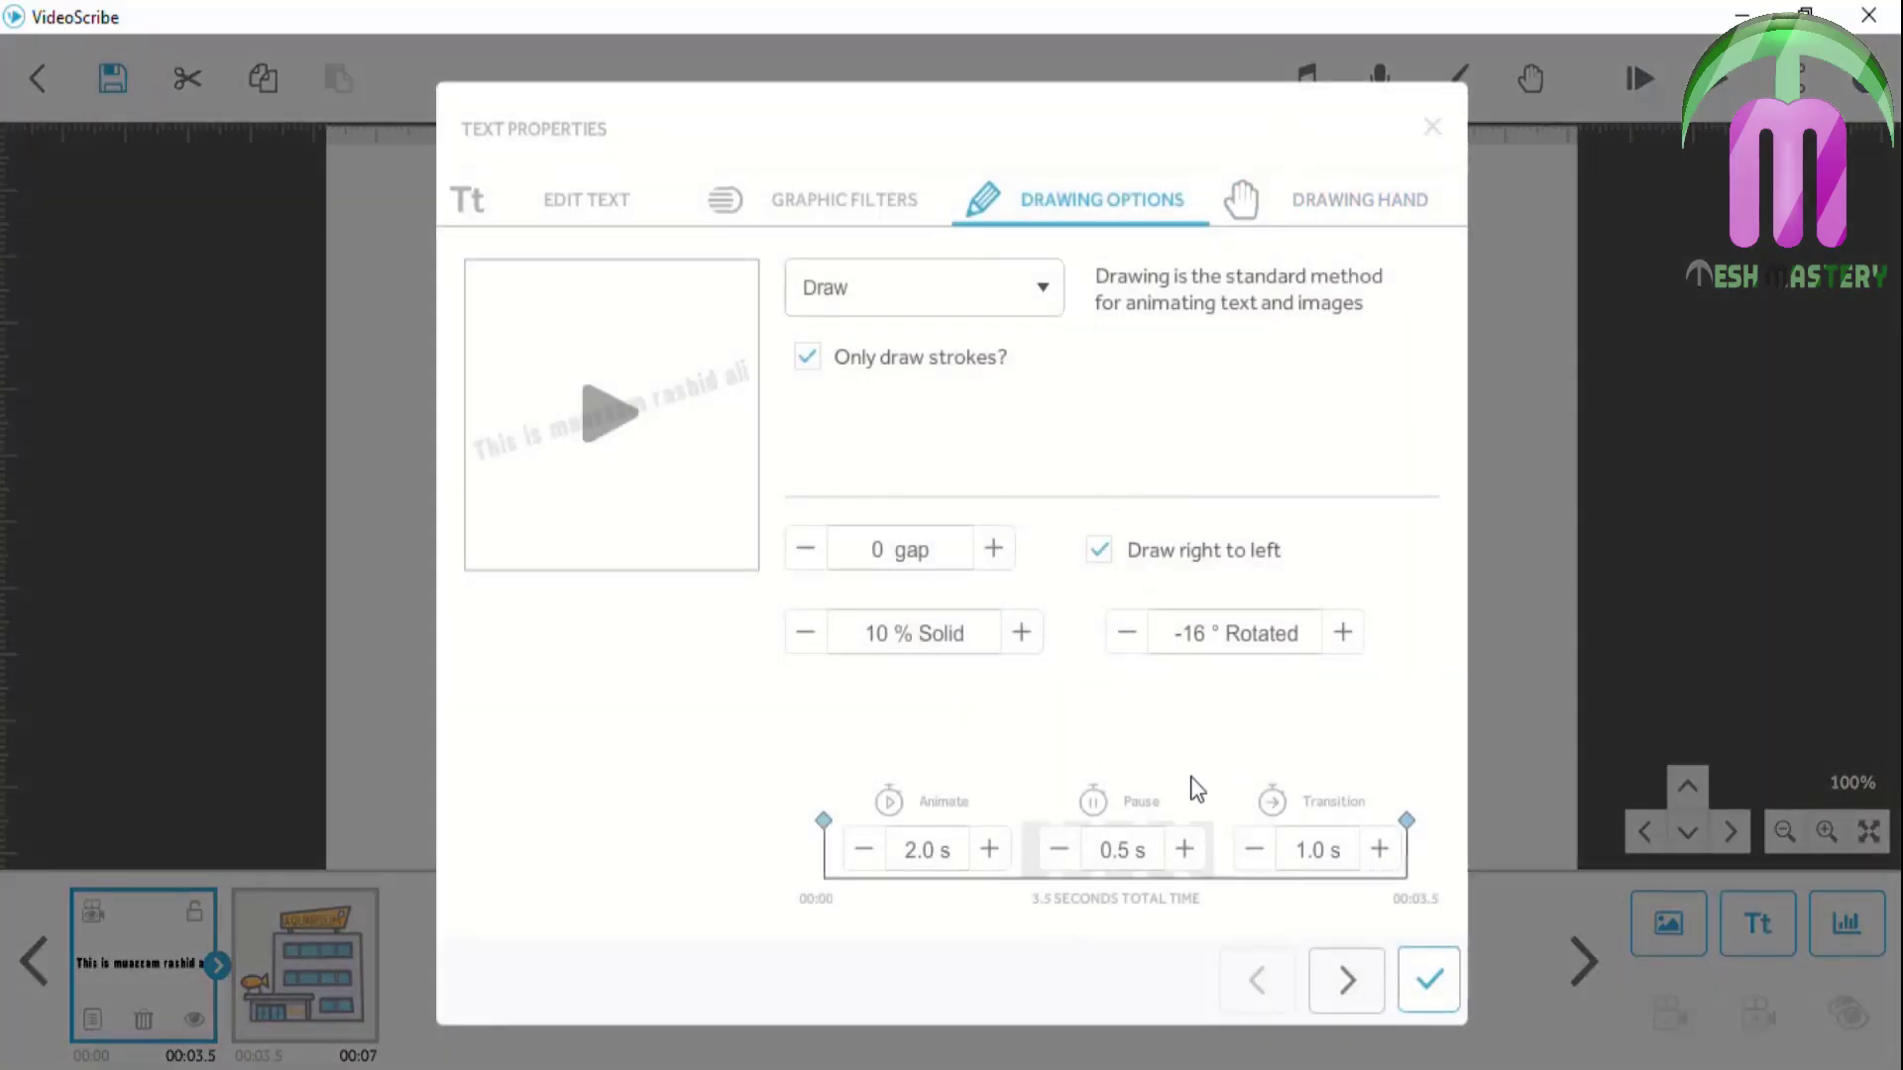
# Choose NO HAND as the title text's drawing hand and play the scene
pyautogui.click(1337, 207)
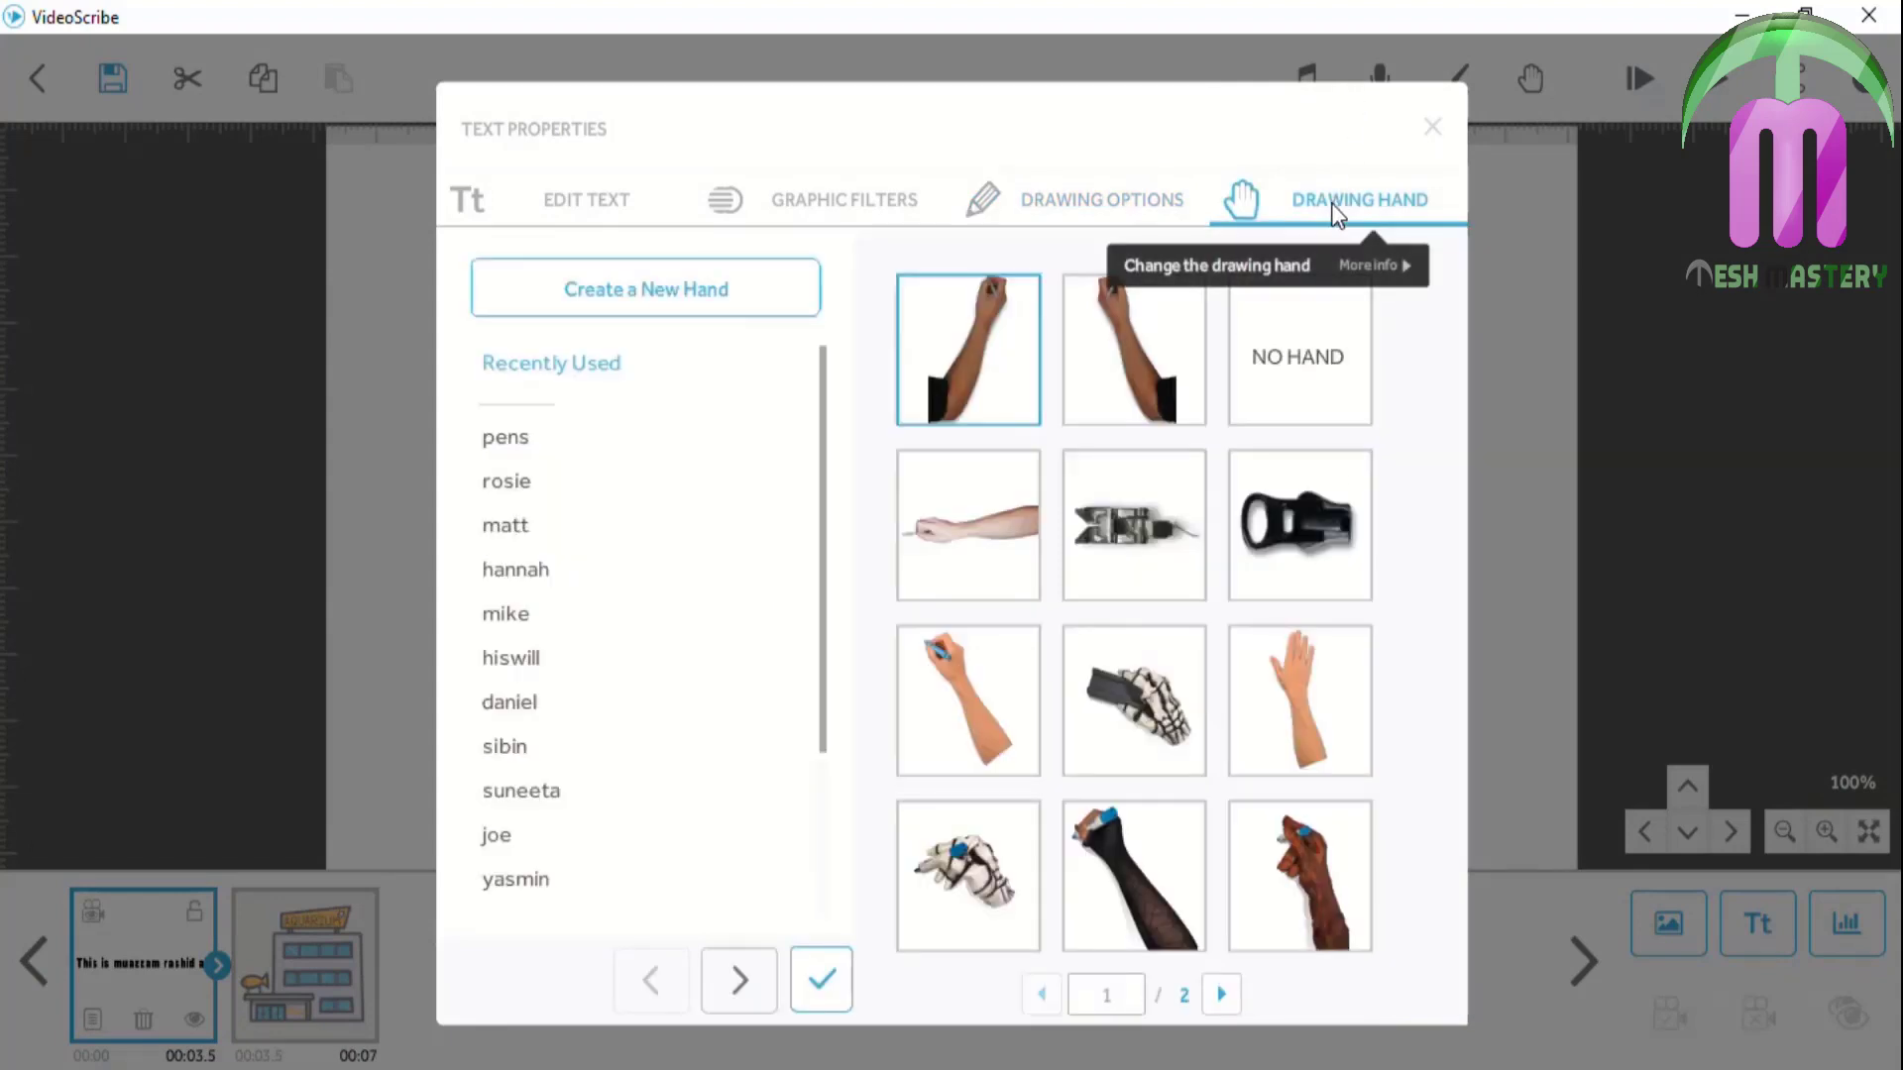
pyautogui.click(1299, 327)
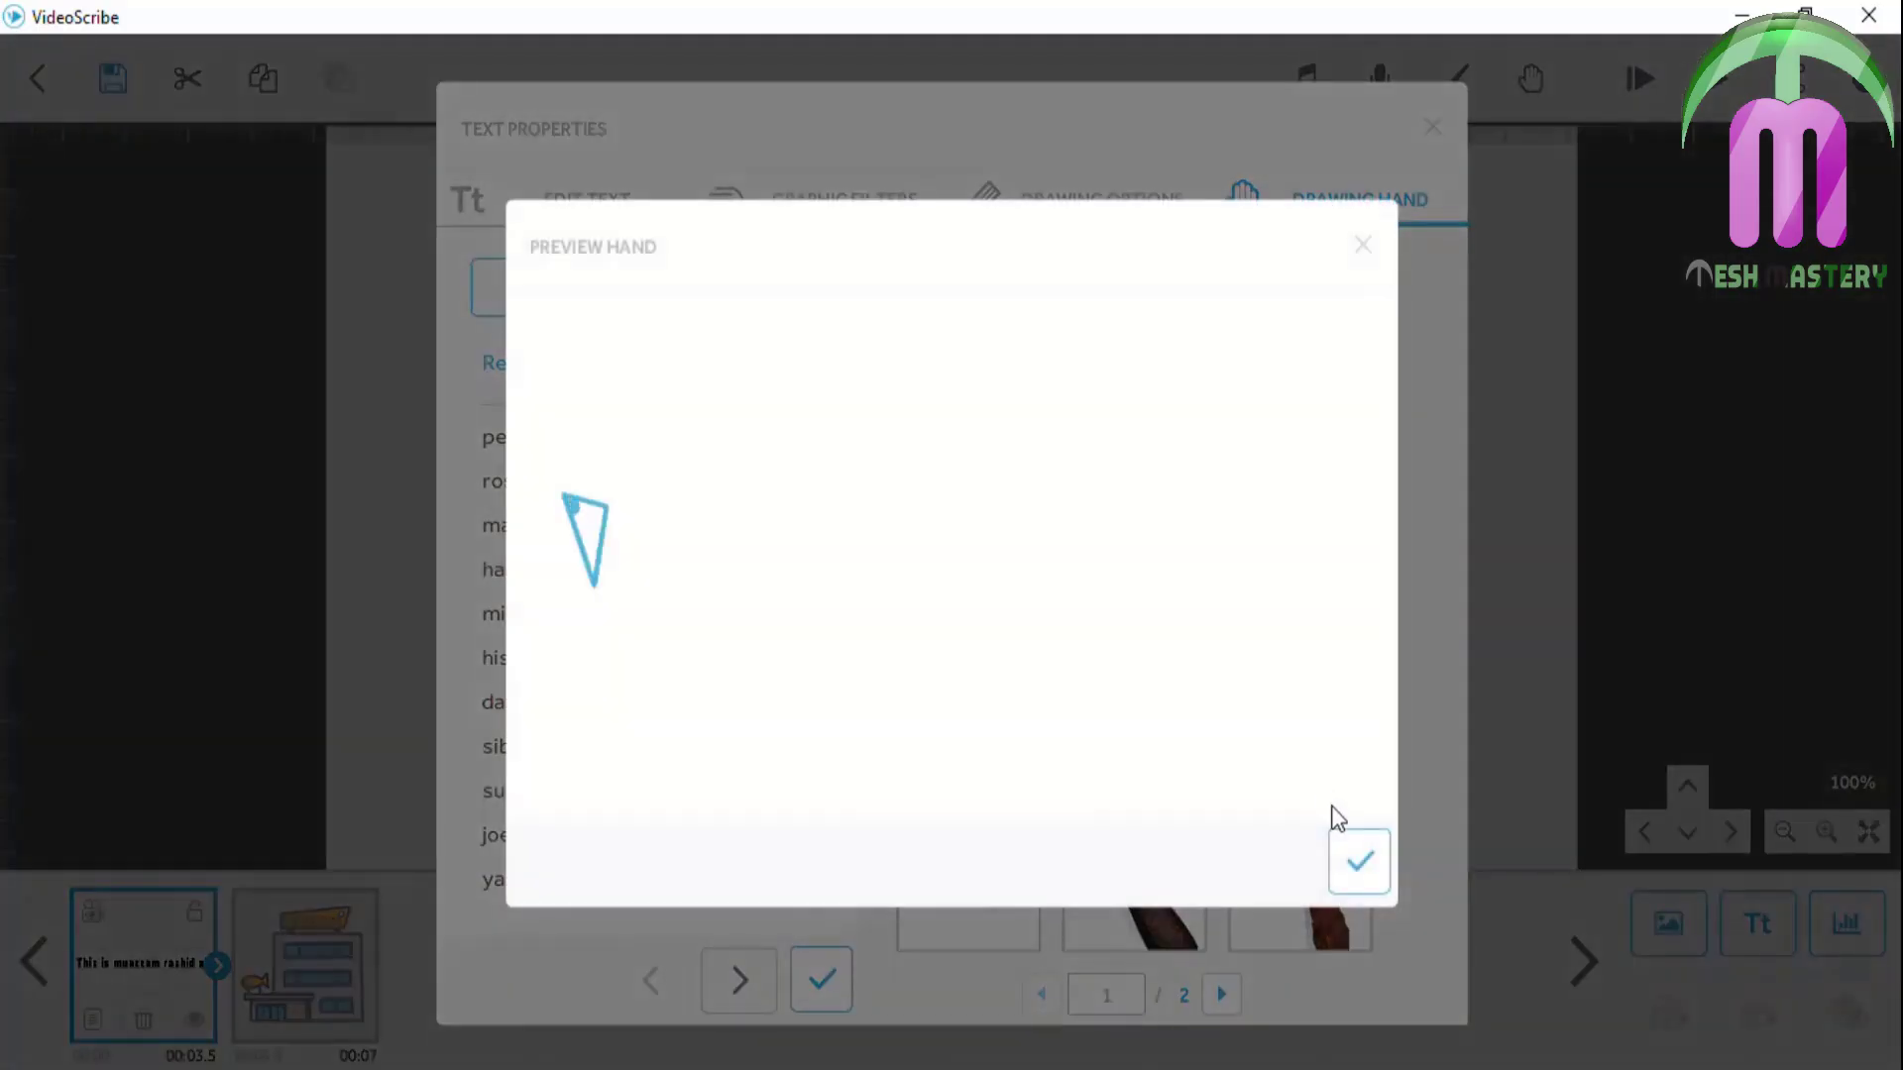
pyautogui.click(1351, 863)
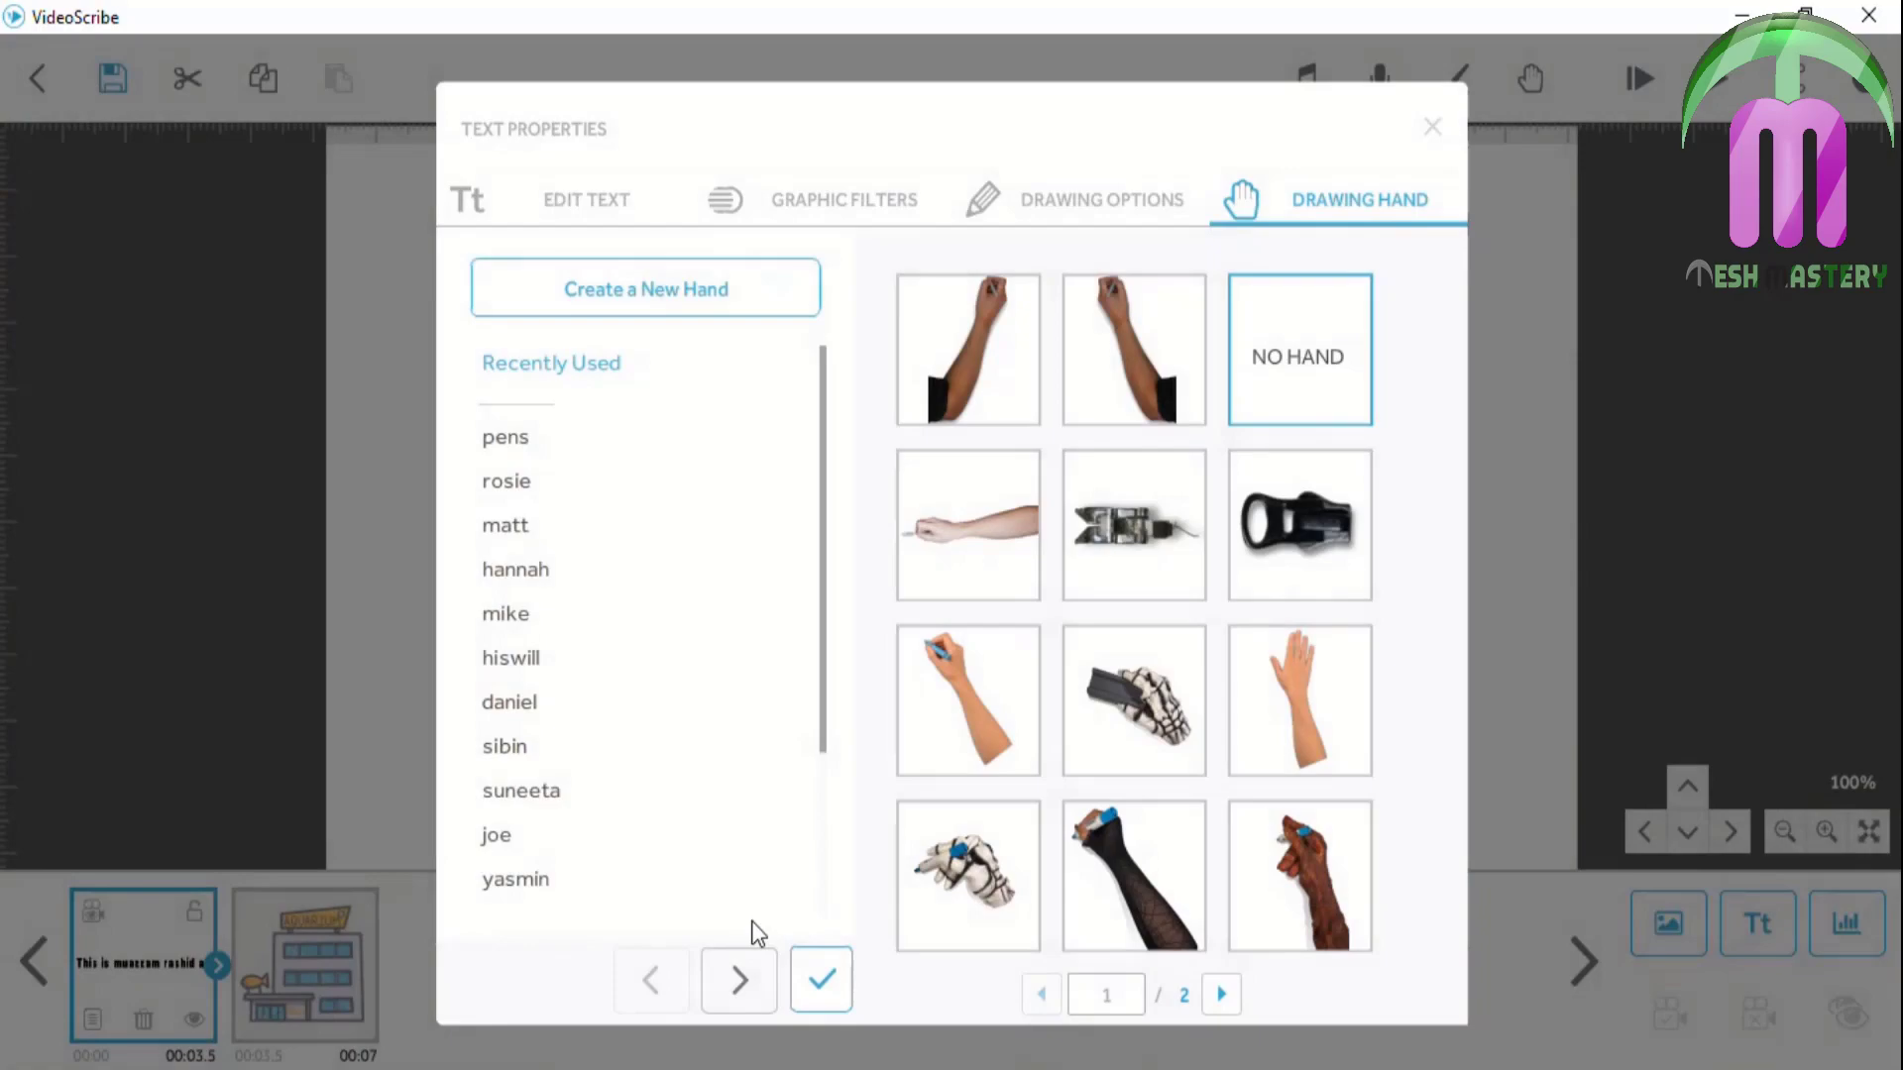
pyautogui.click(810, 979)
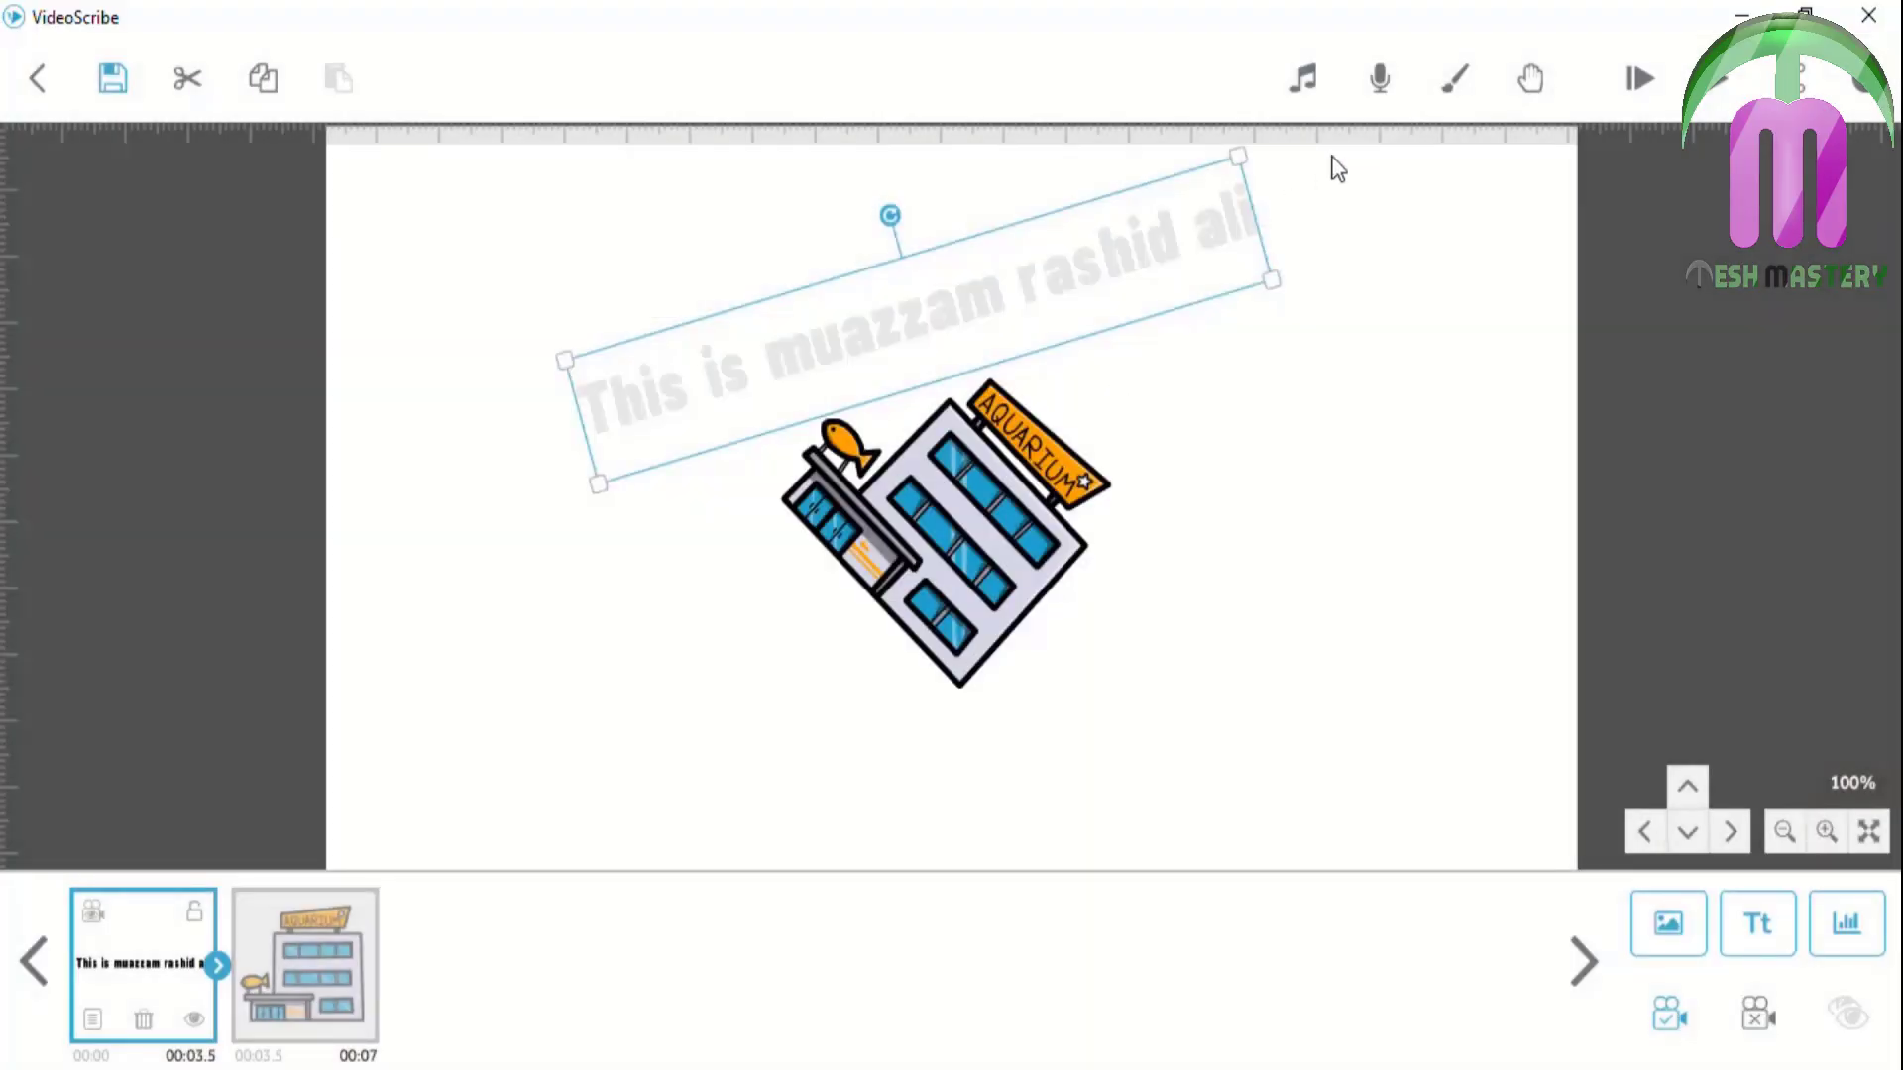
pyautogui.click(1640, 80)
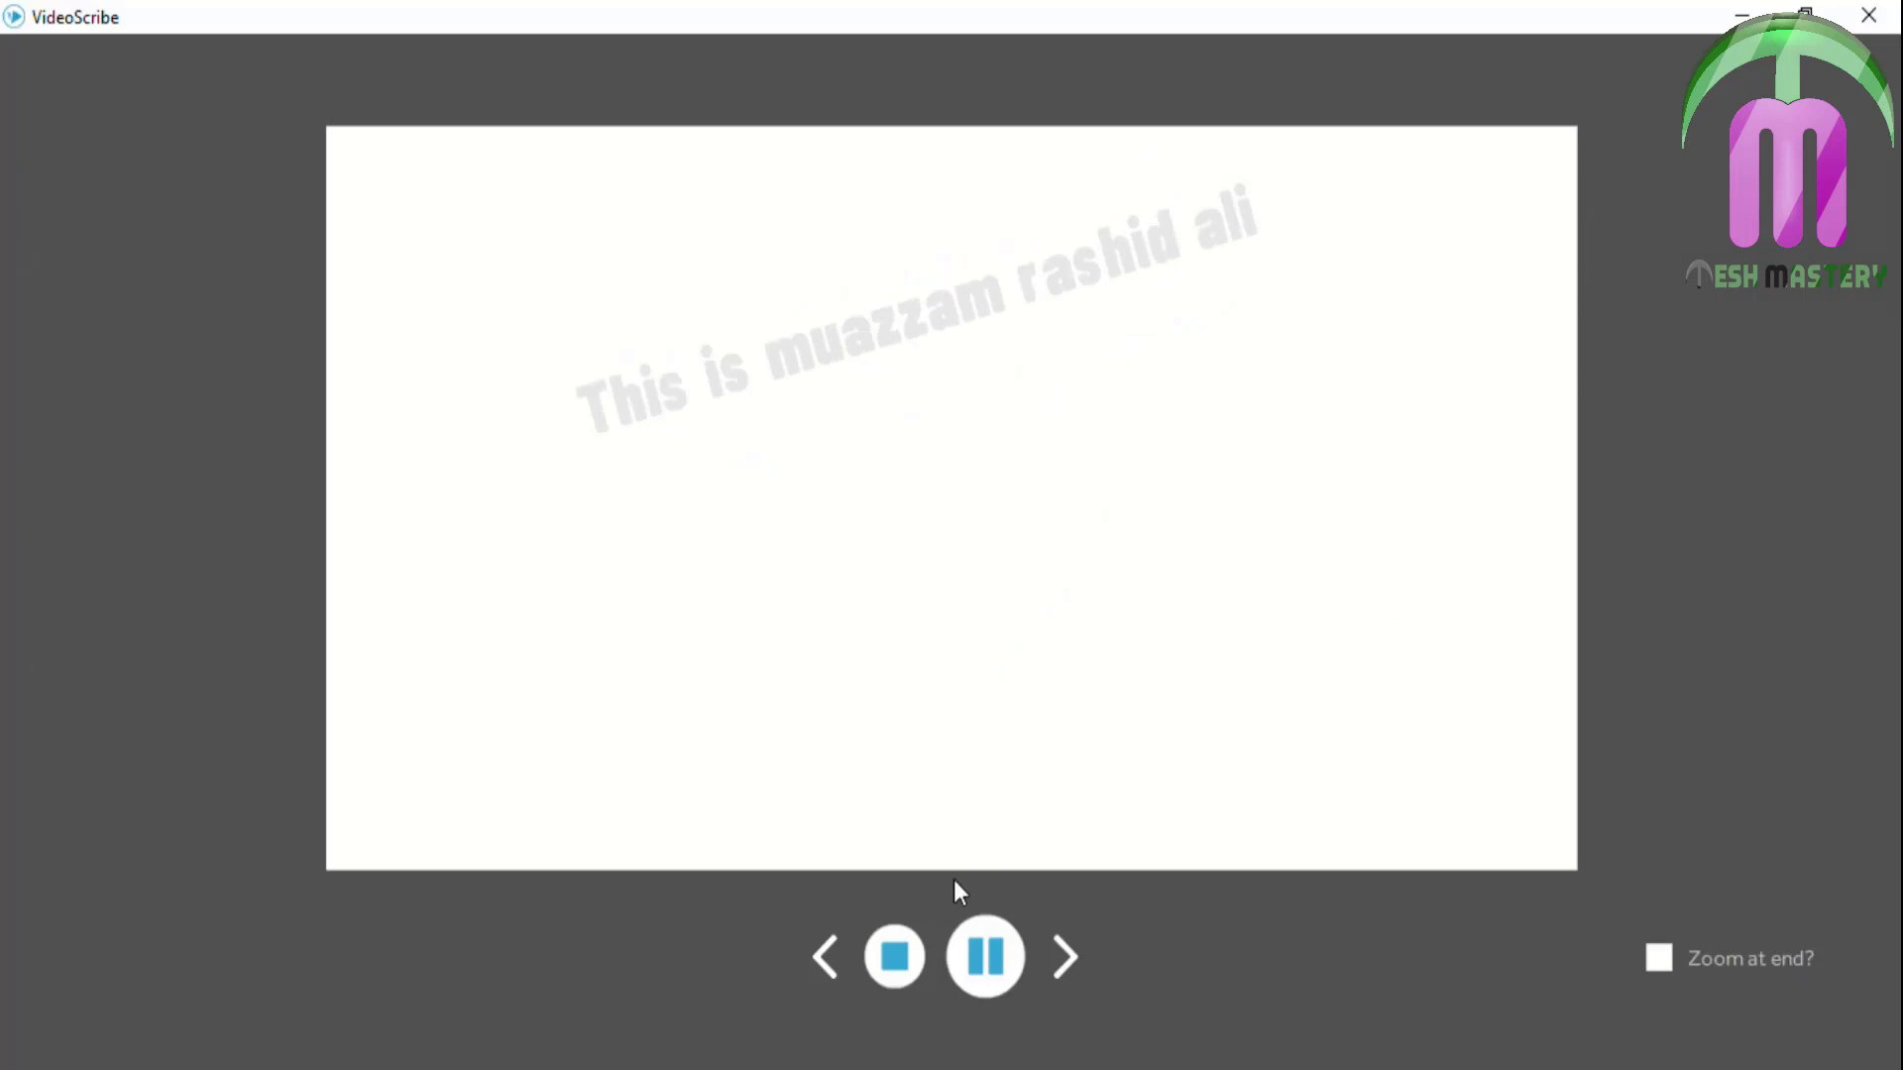
# Untick Draw right to left for the title text and replay the scene preview
pyautogui.click(900, 958)
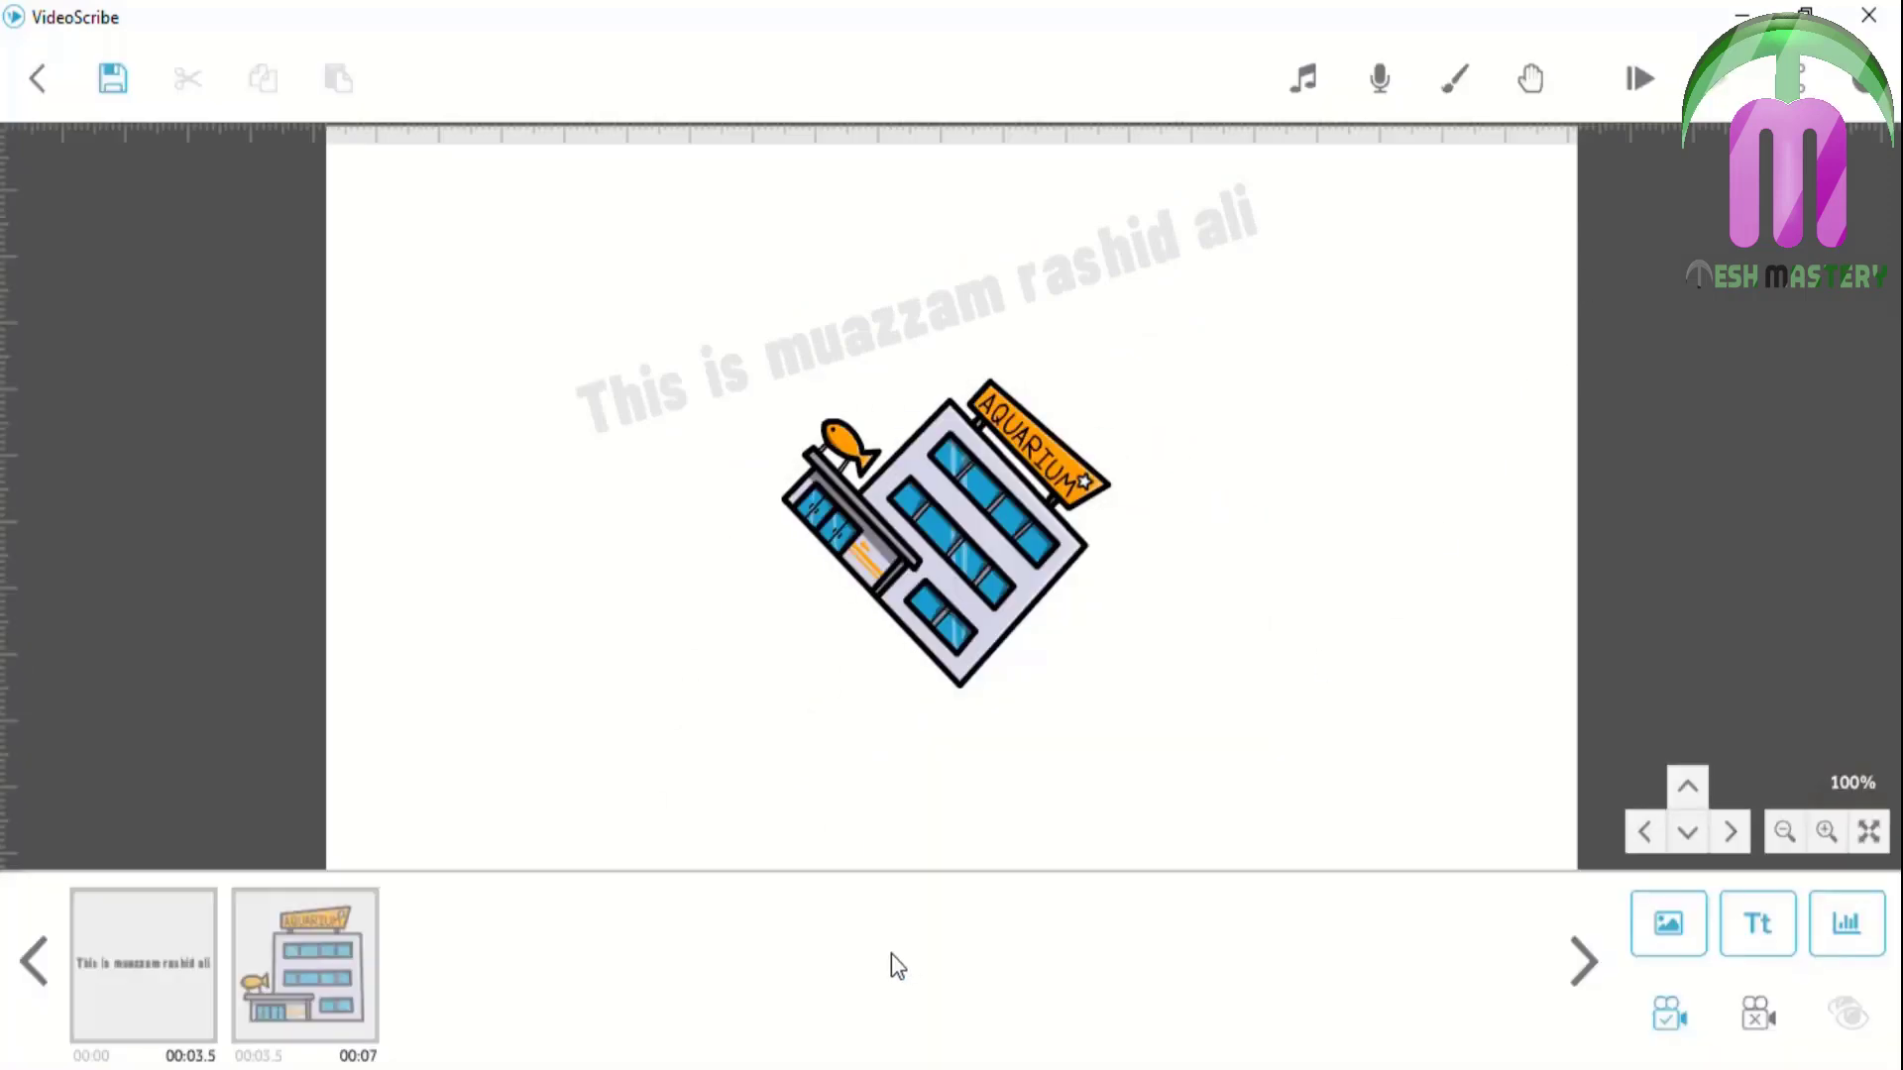
pyautogui.click(151, 962)
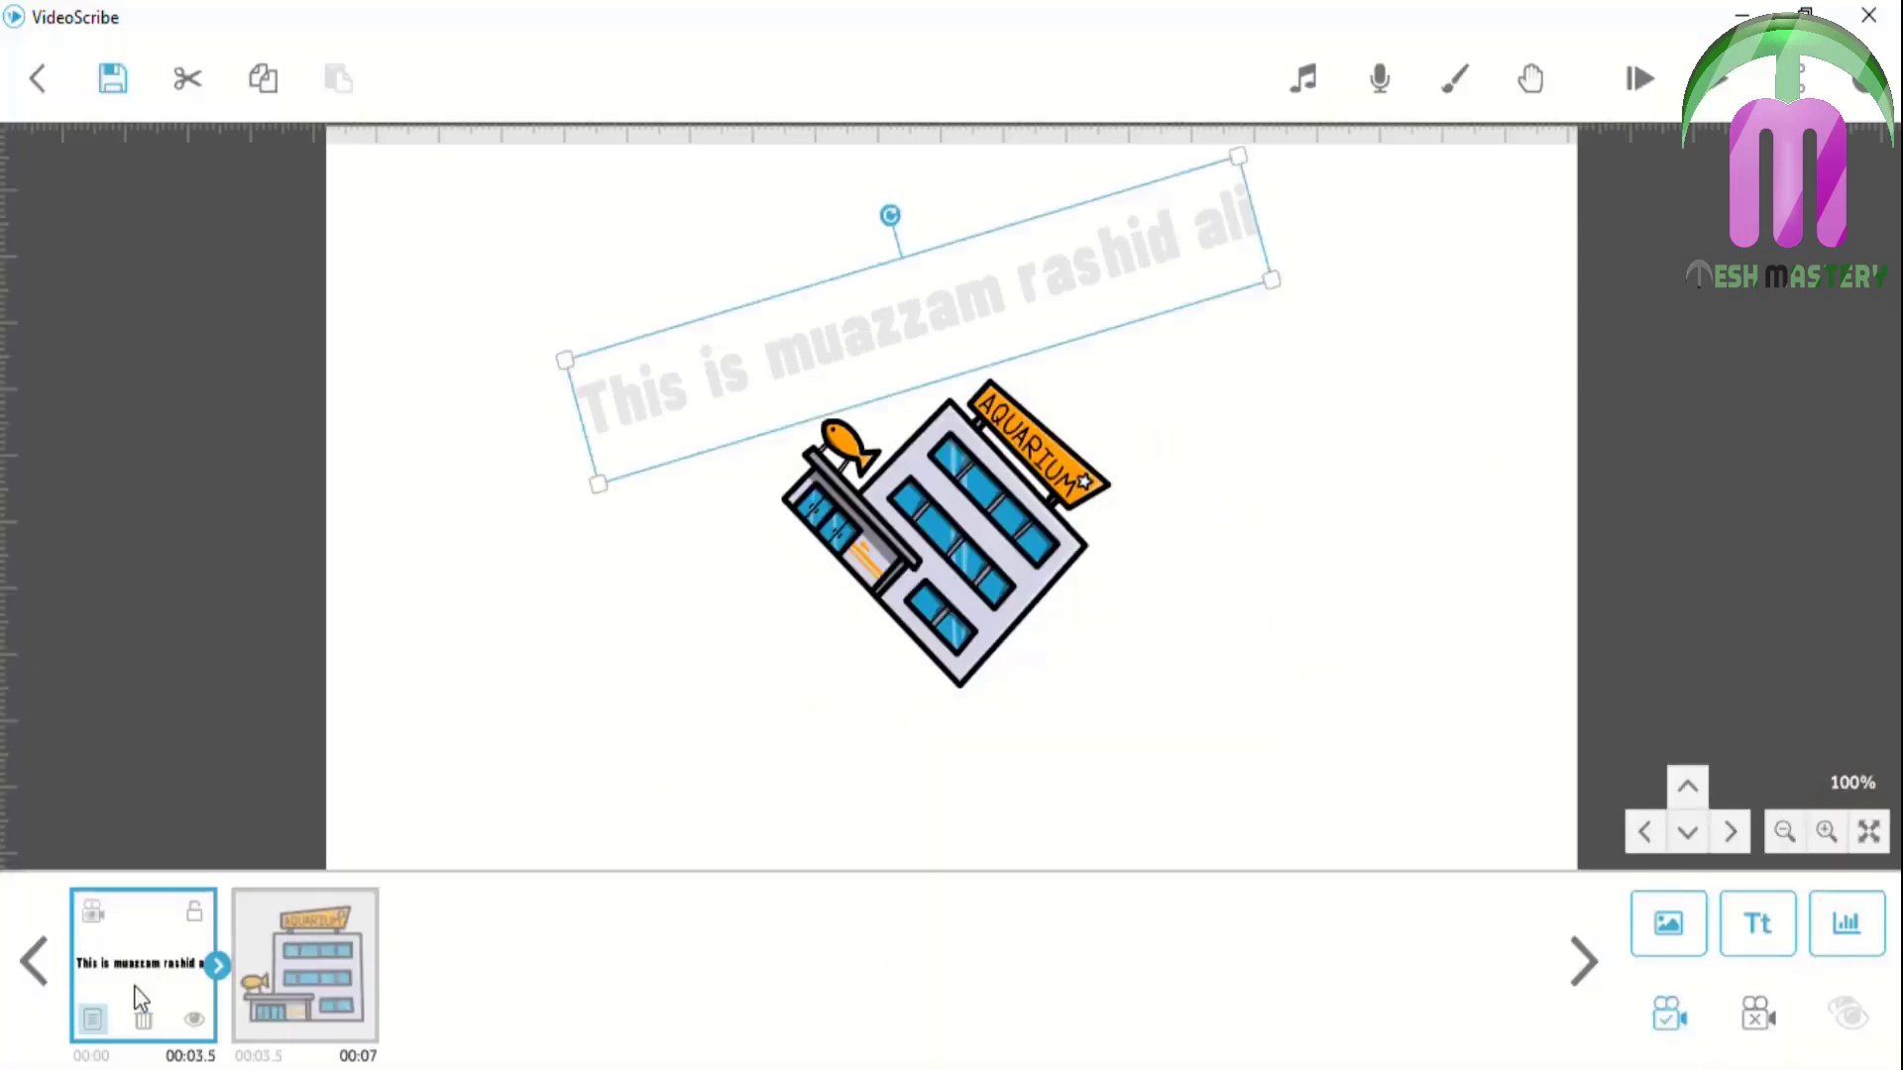
pyautogui.click(93, 1018)
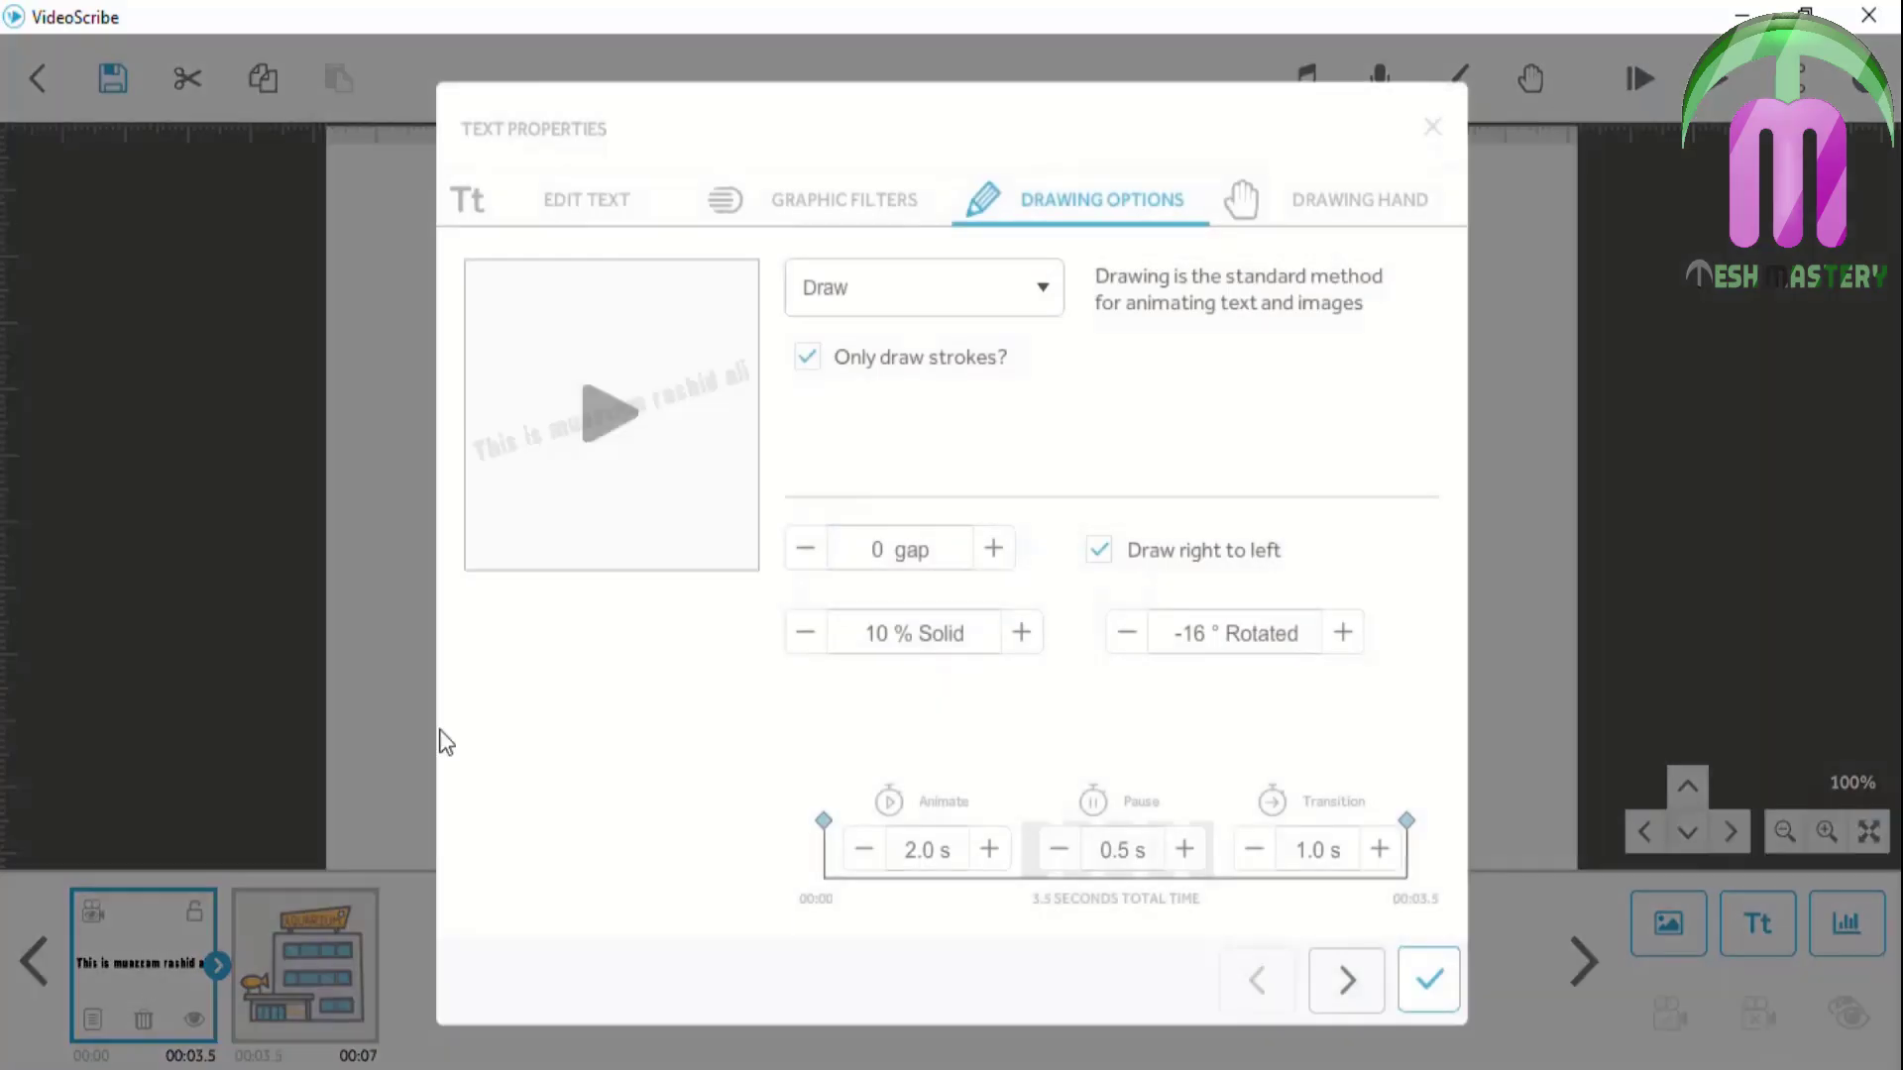
pyautogui.click(1102, 553)
pyautogui.click(1432, 982)
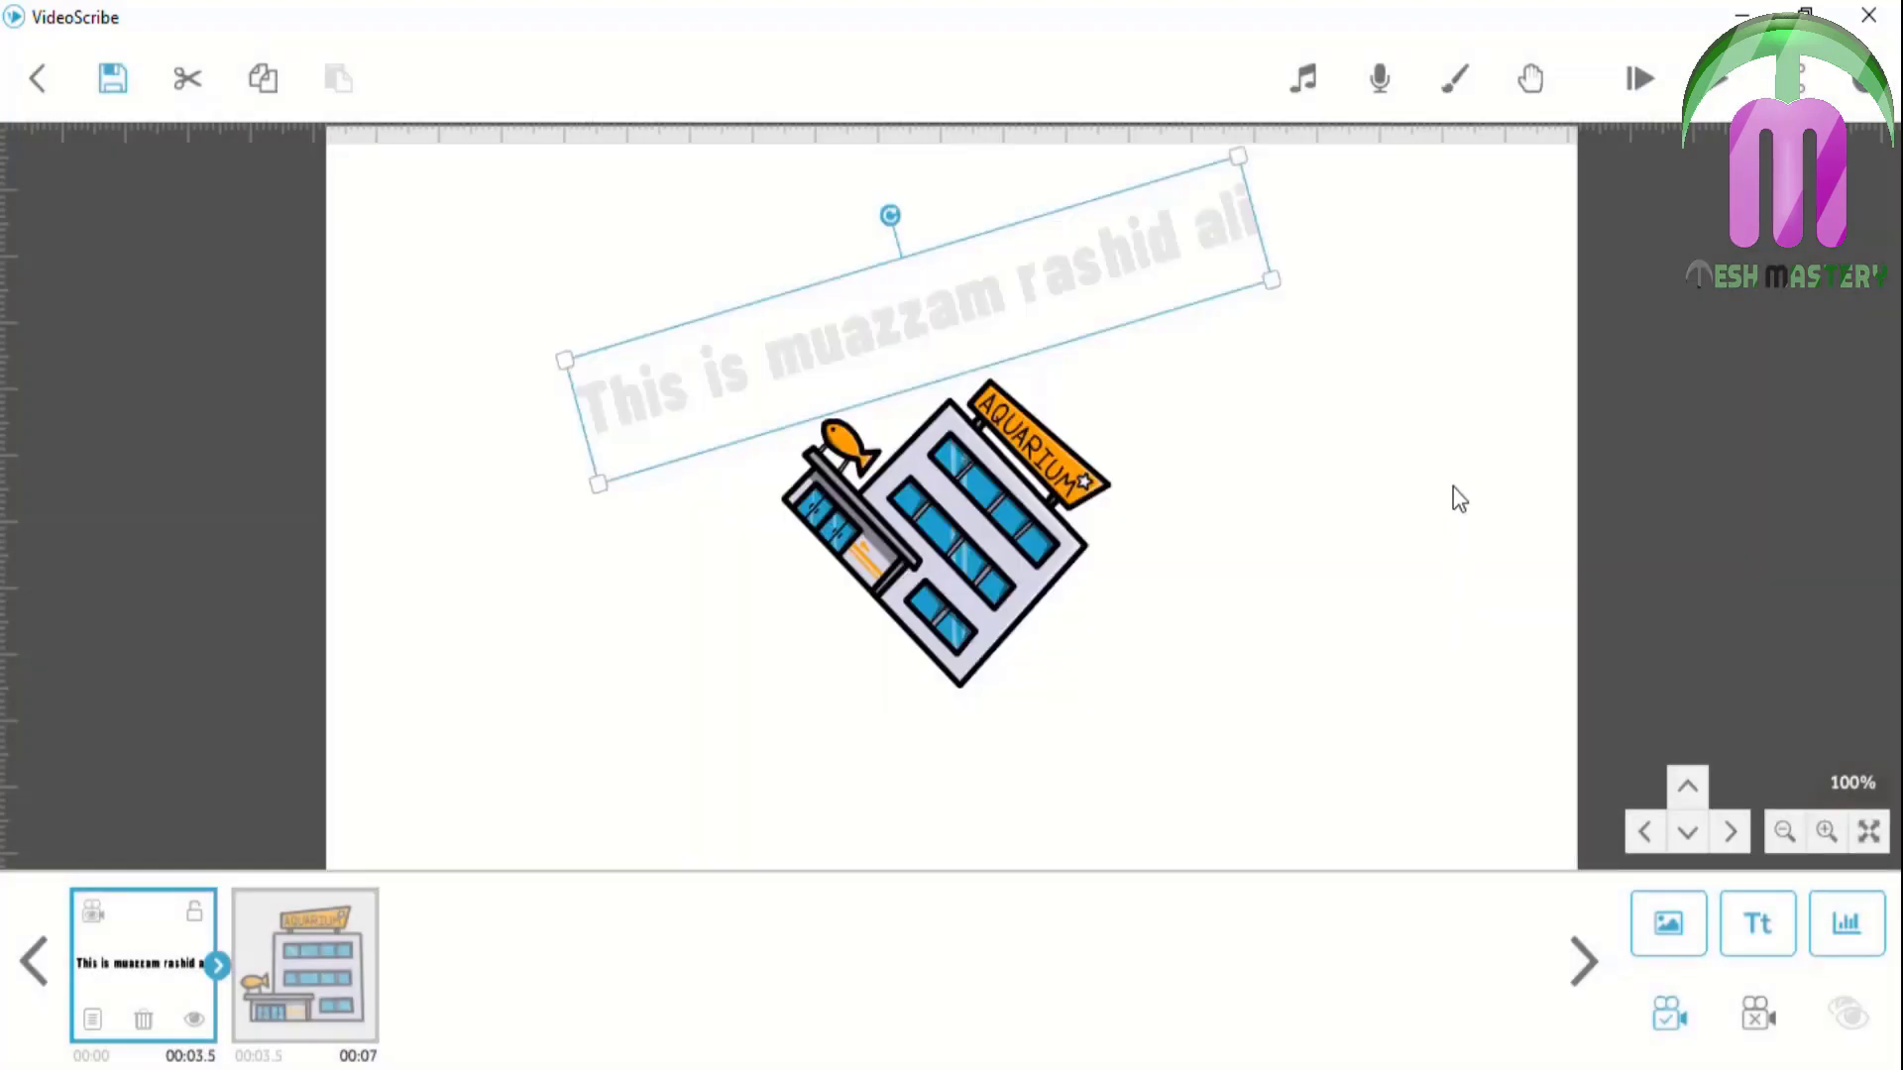
pyautogui.click(1648, 79)
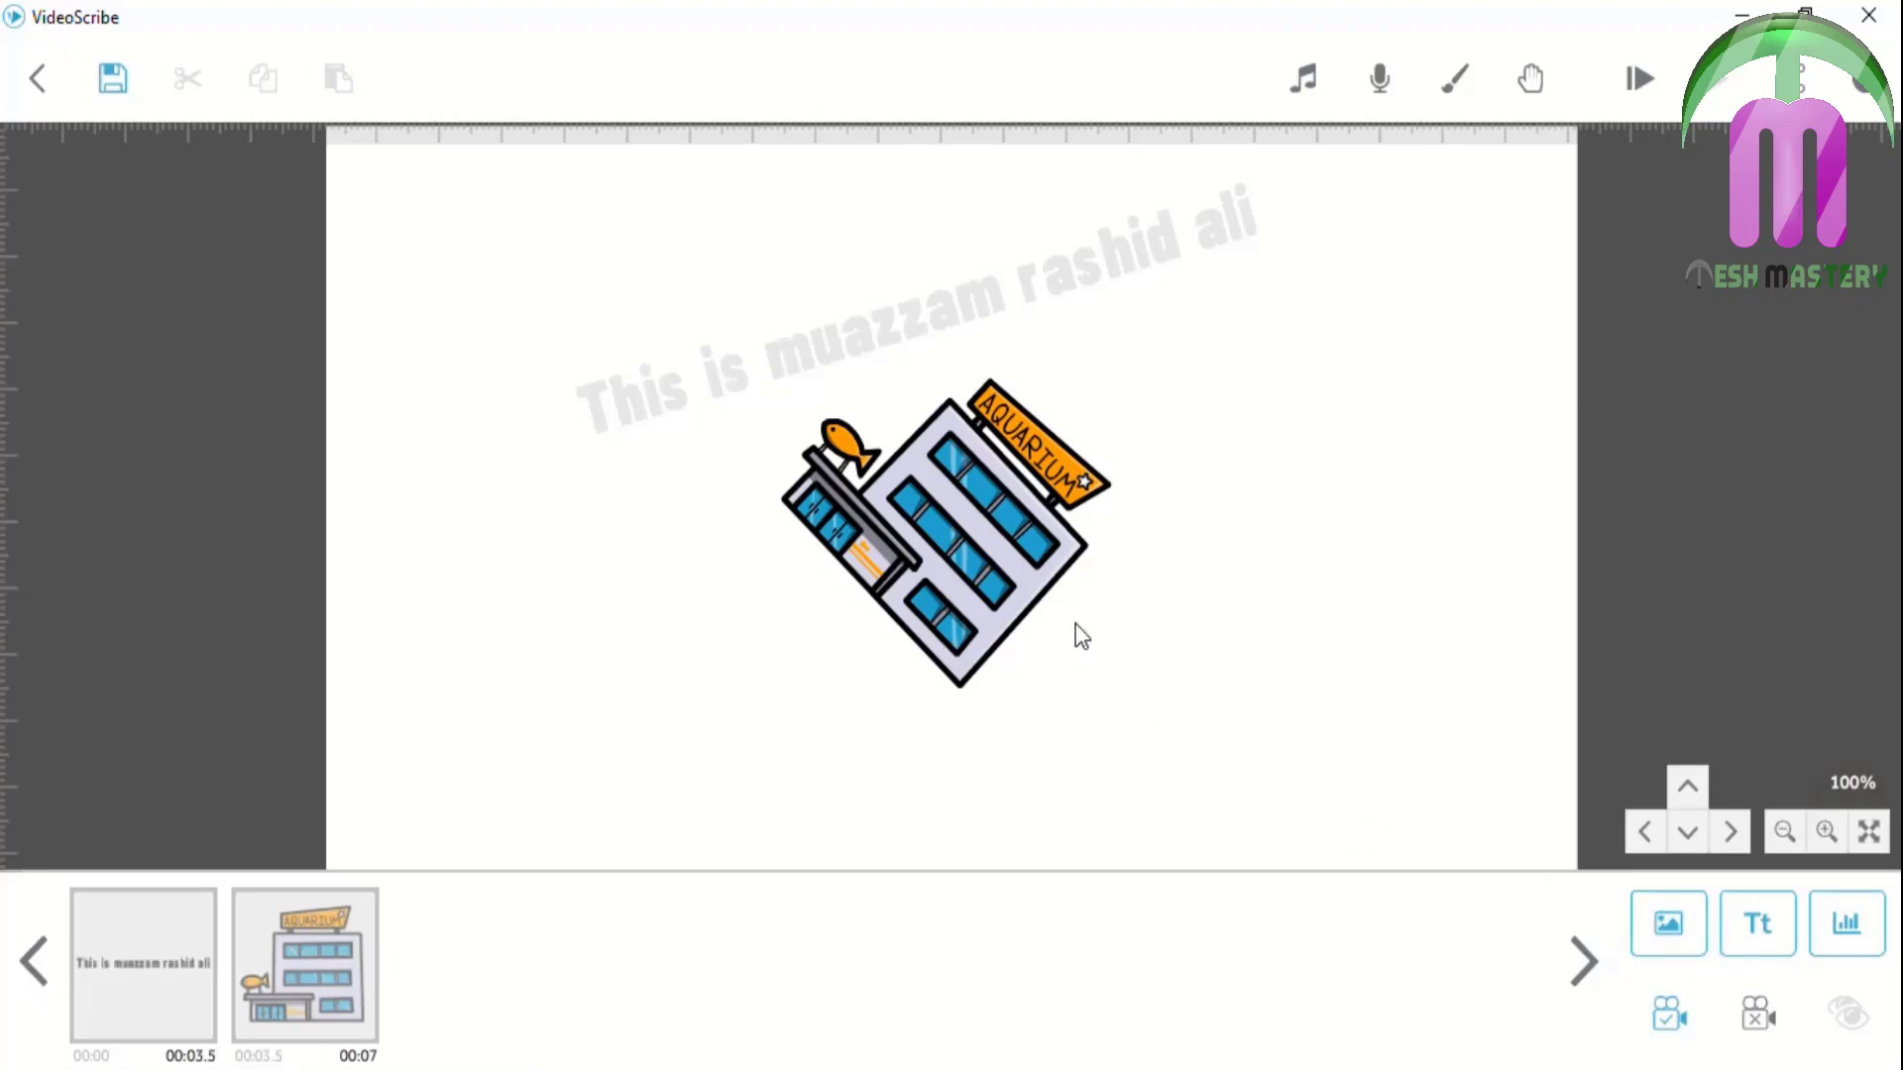
pyautogui.click(982, 525)
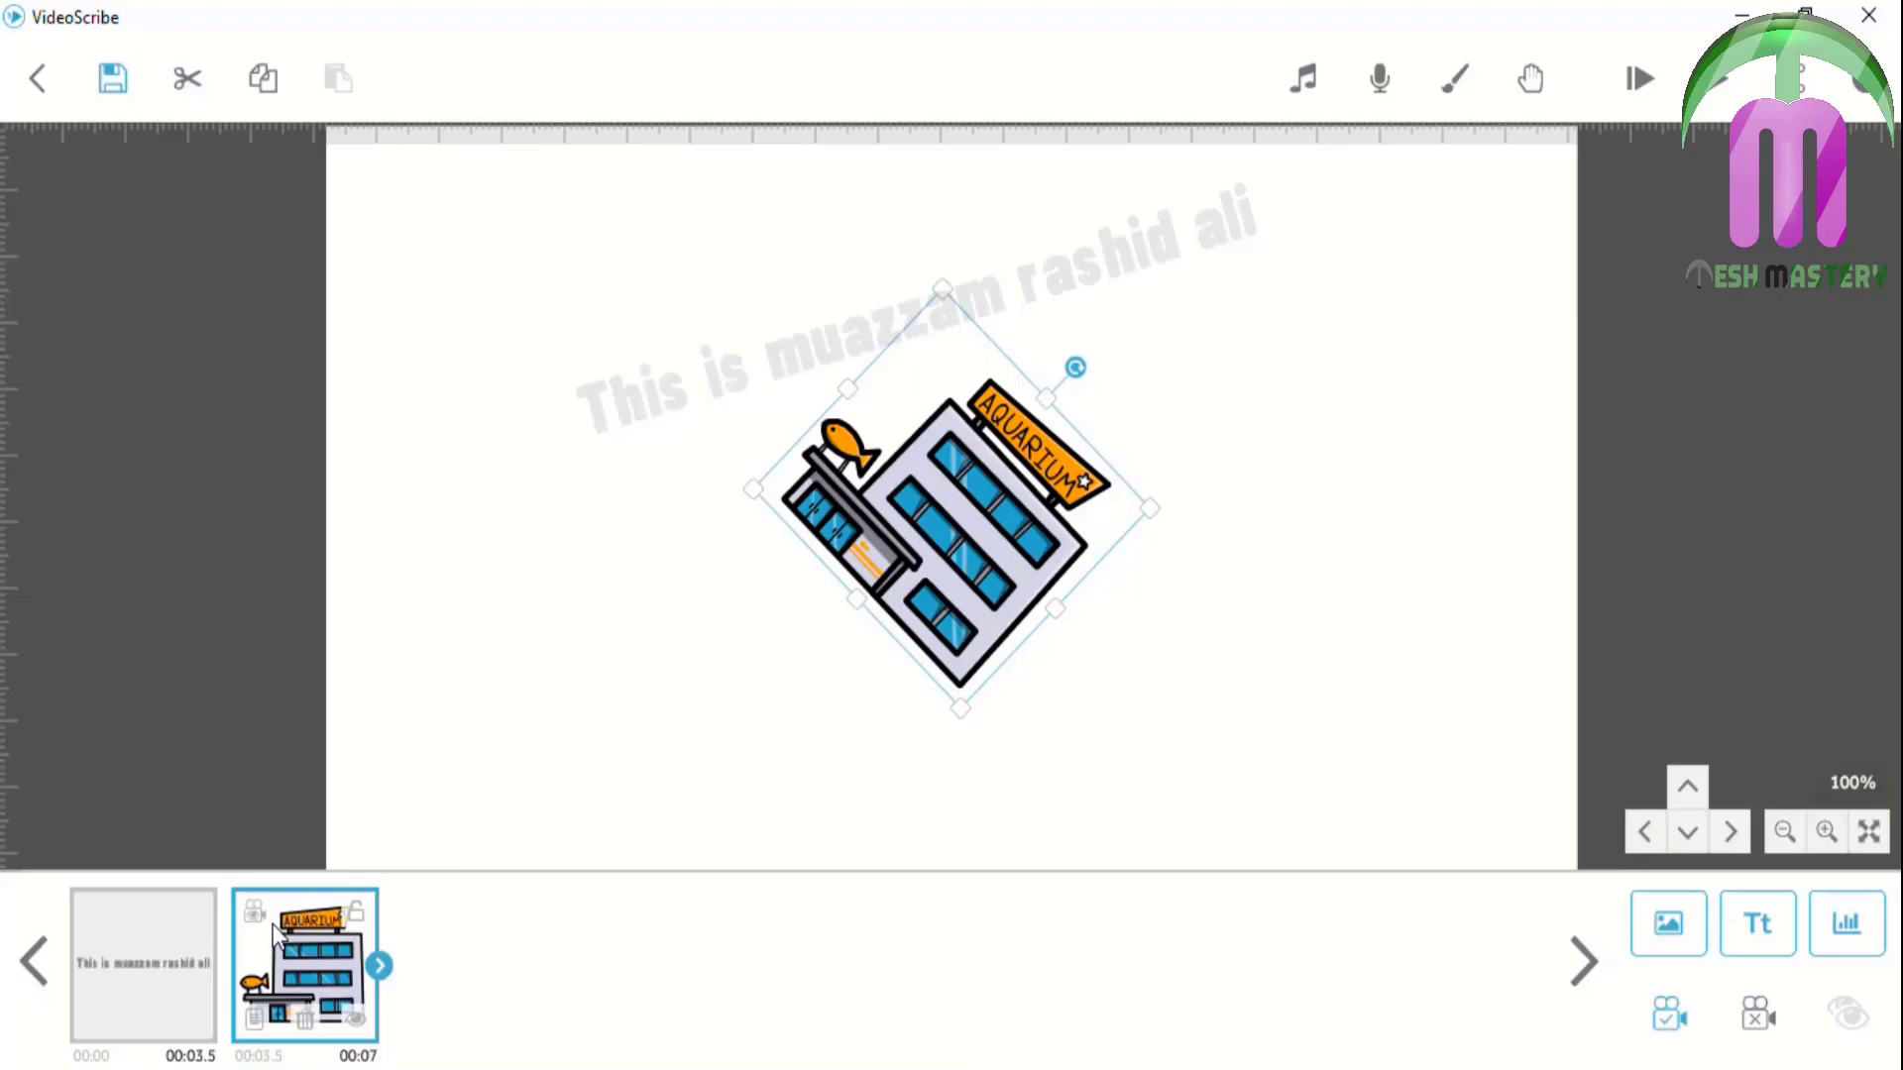
# Set the aquarium image to 30% solid in its Drawing Options
pyautogui.click(255, 1019)
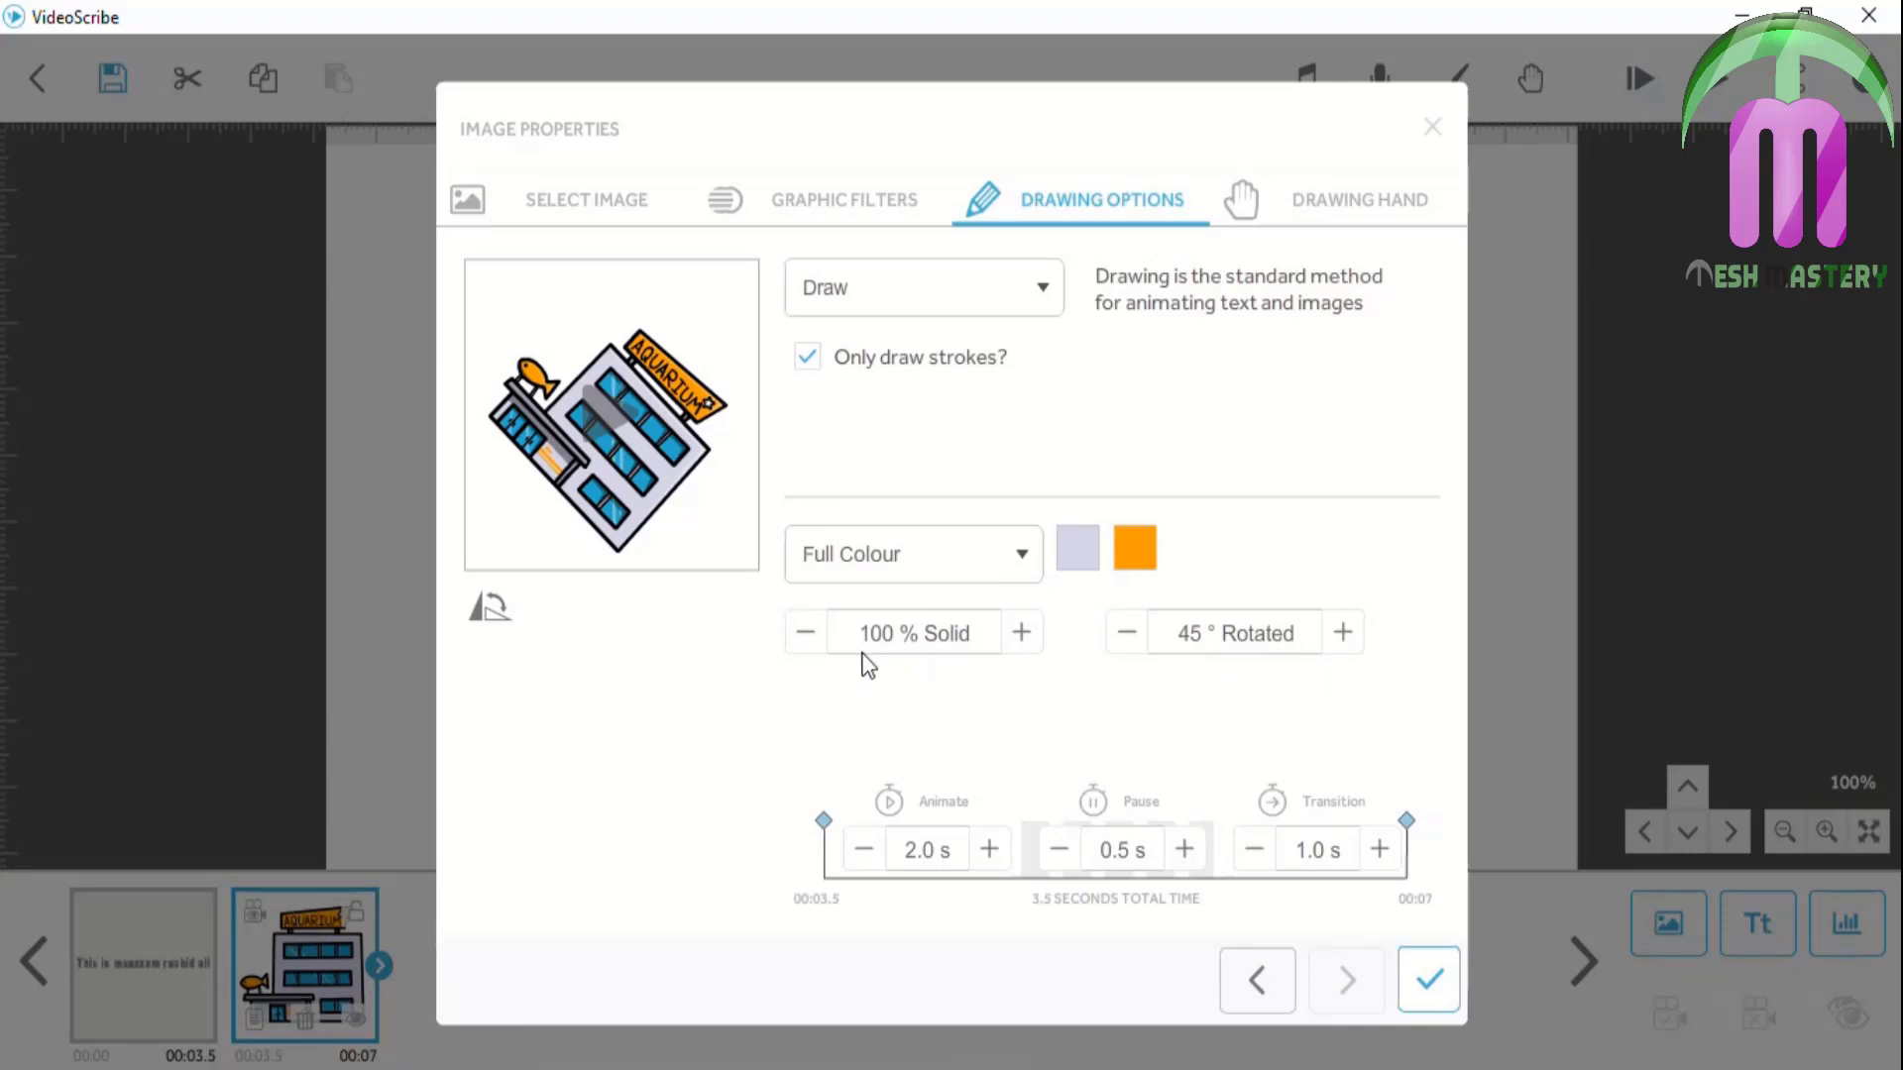
pyautogui.click(901, 642)
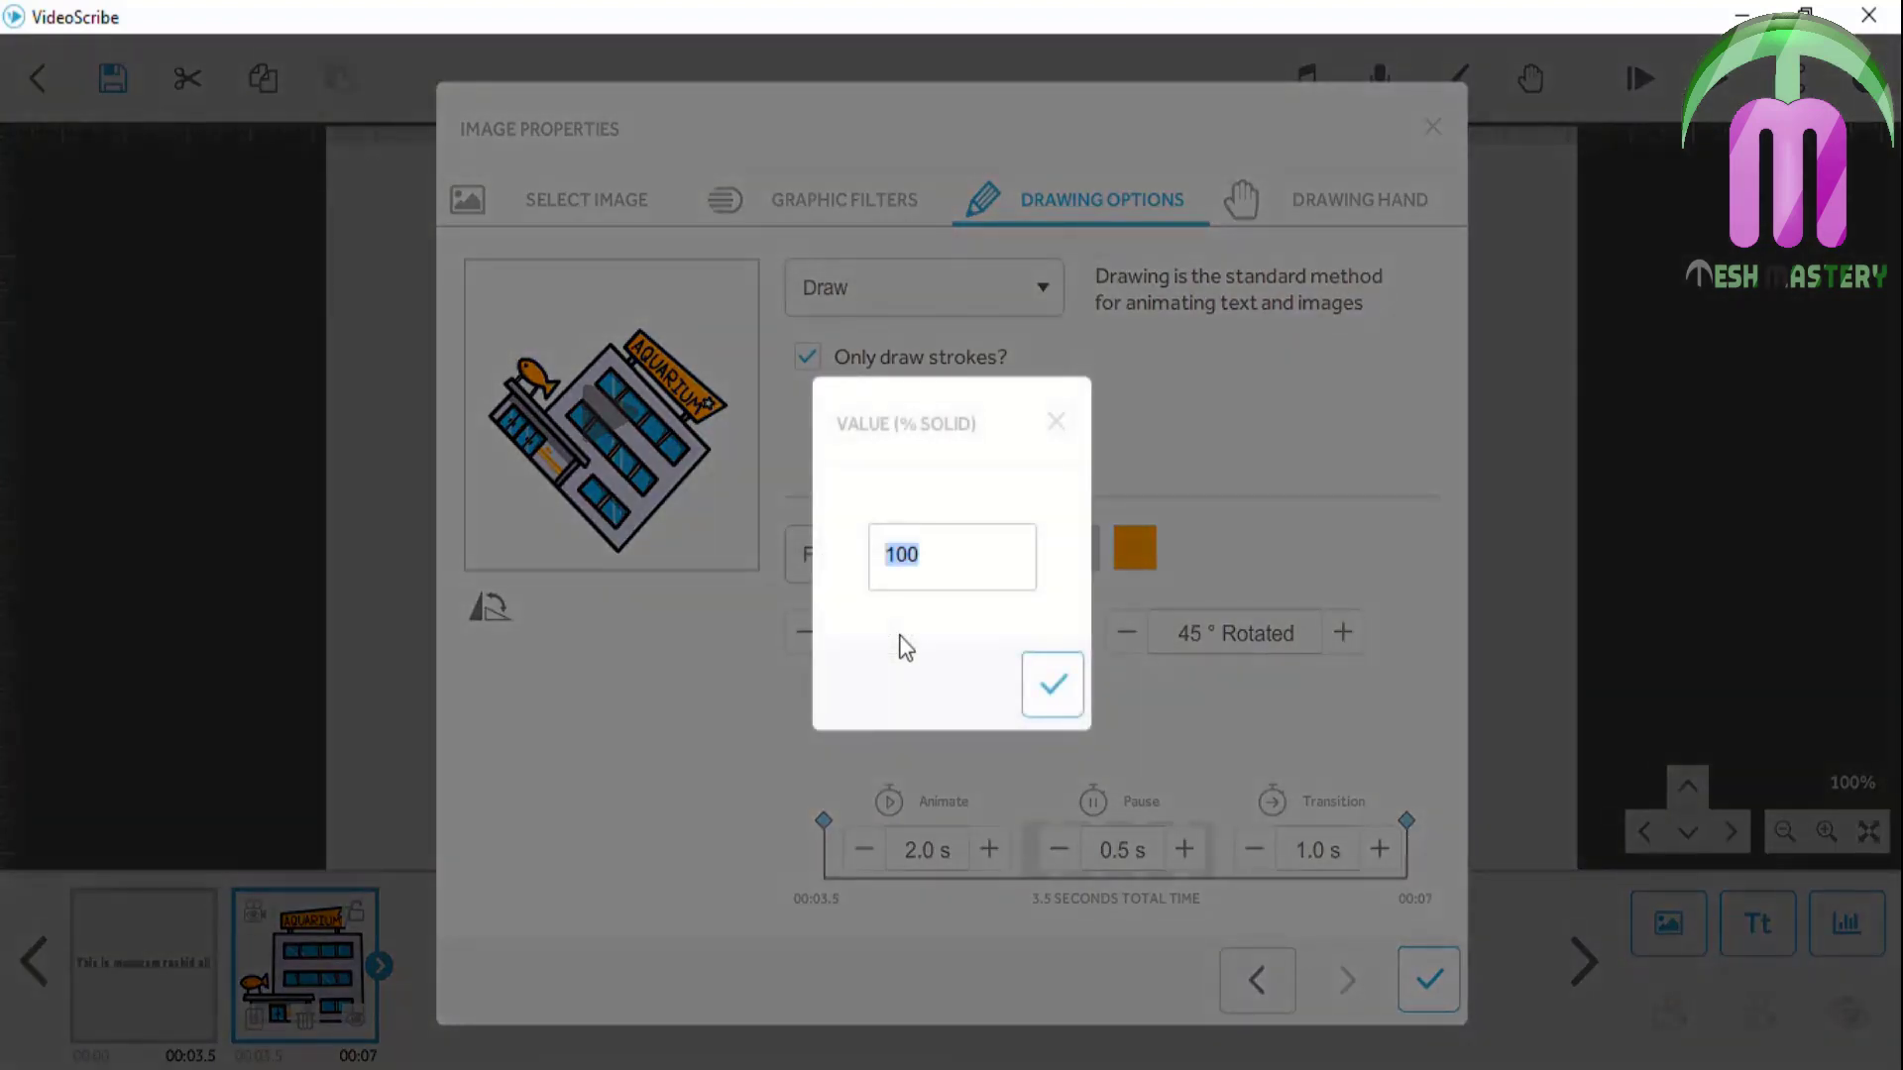
pyautogui.write('30')
pyautogui.click(1041, 686)
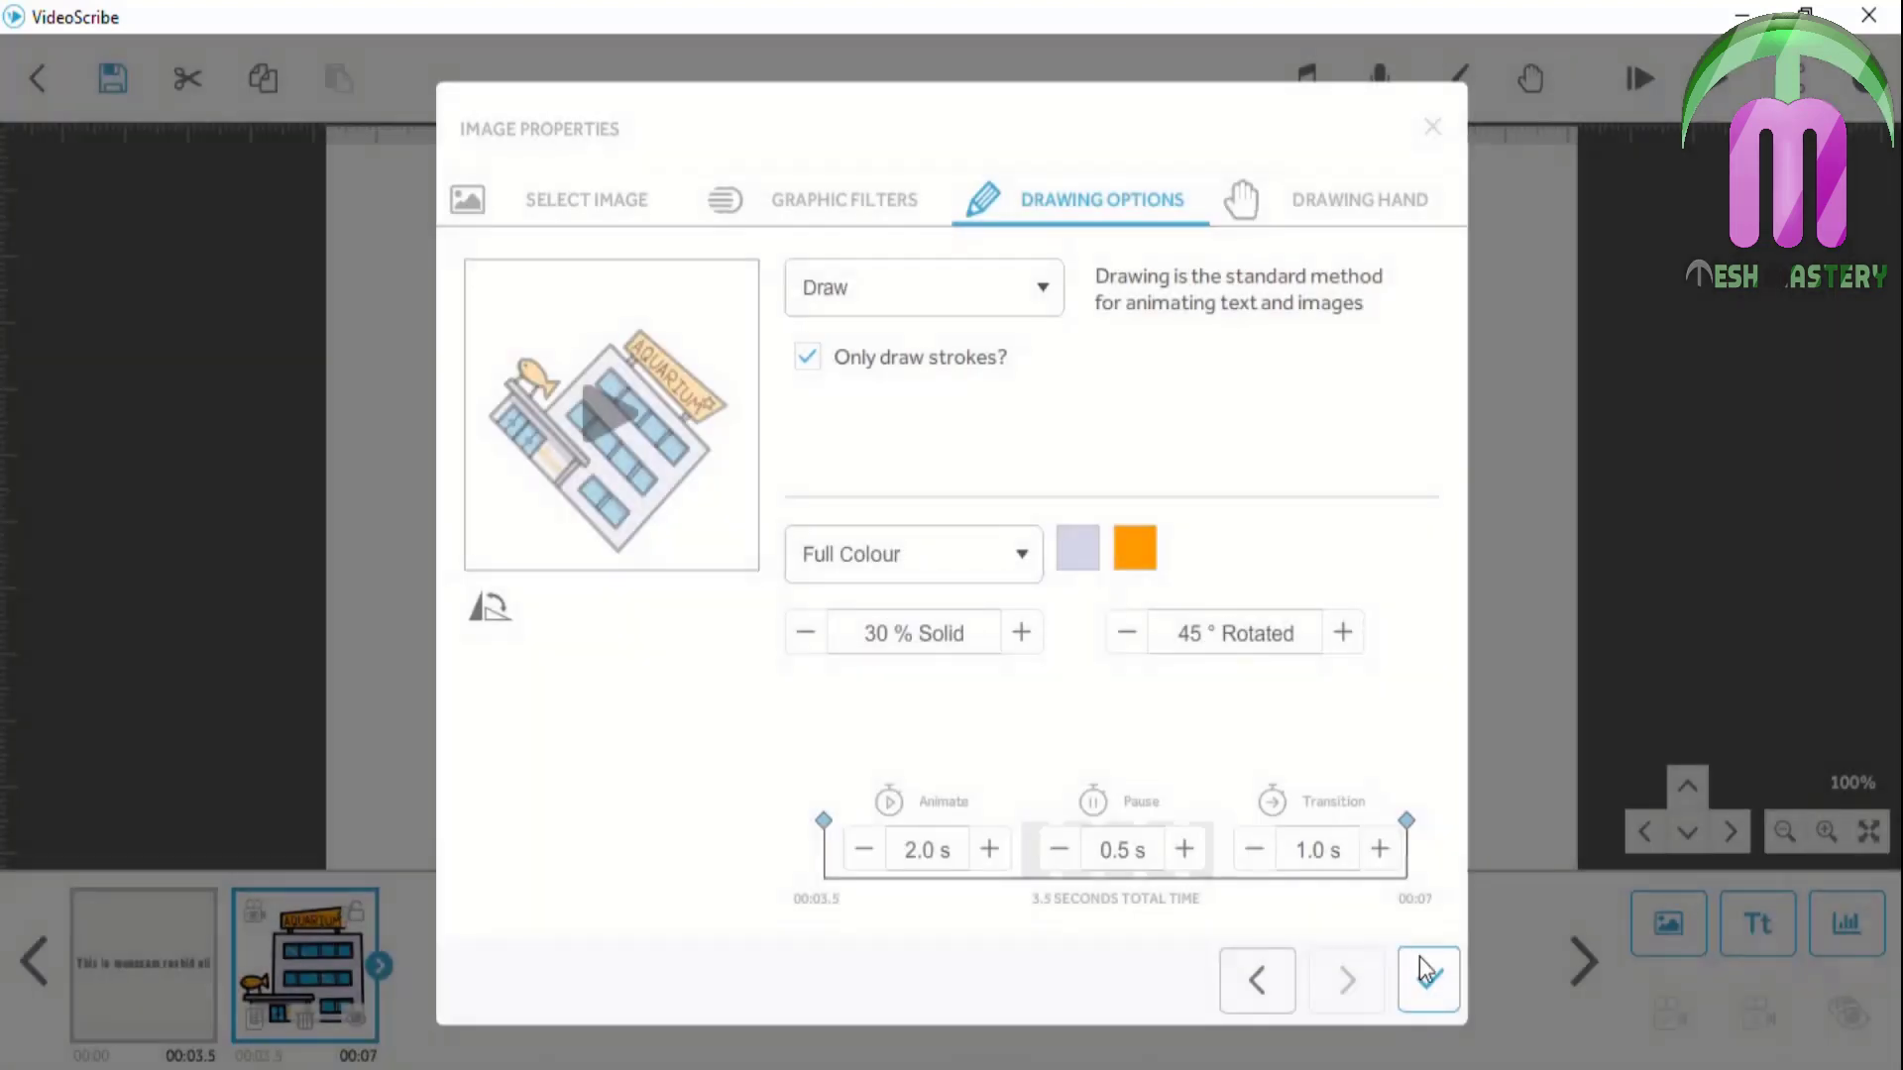
pyautogui.click(1428, 975)
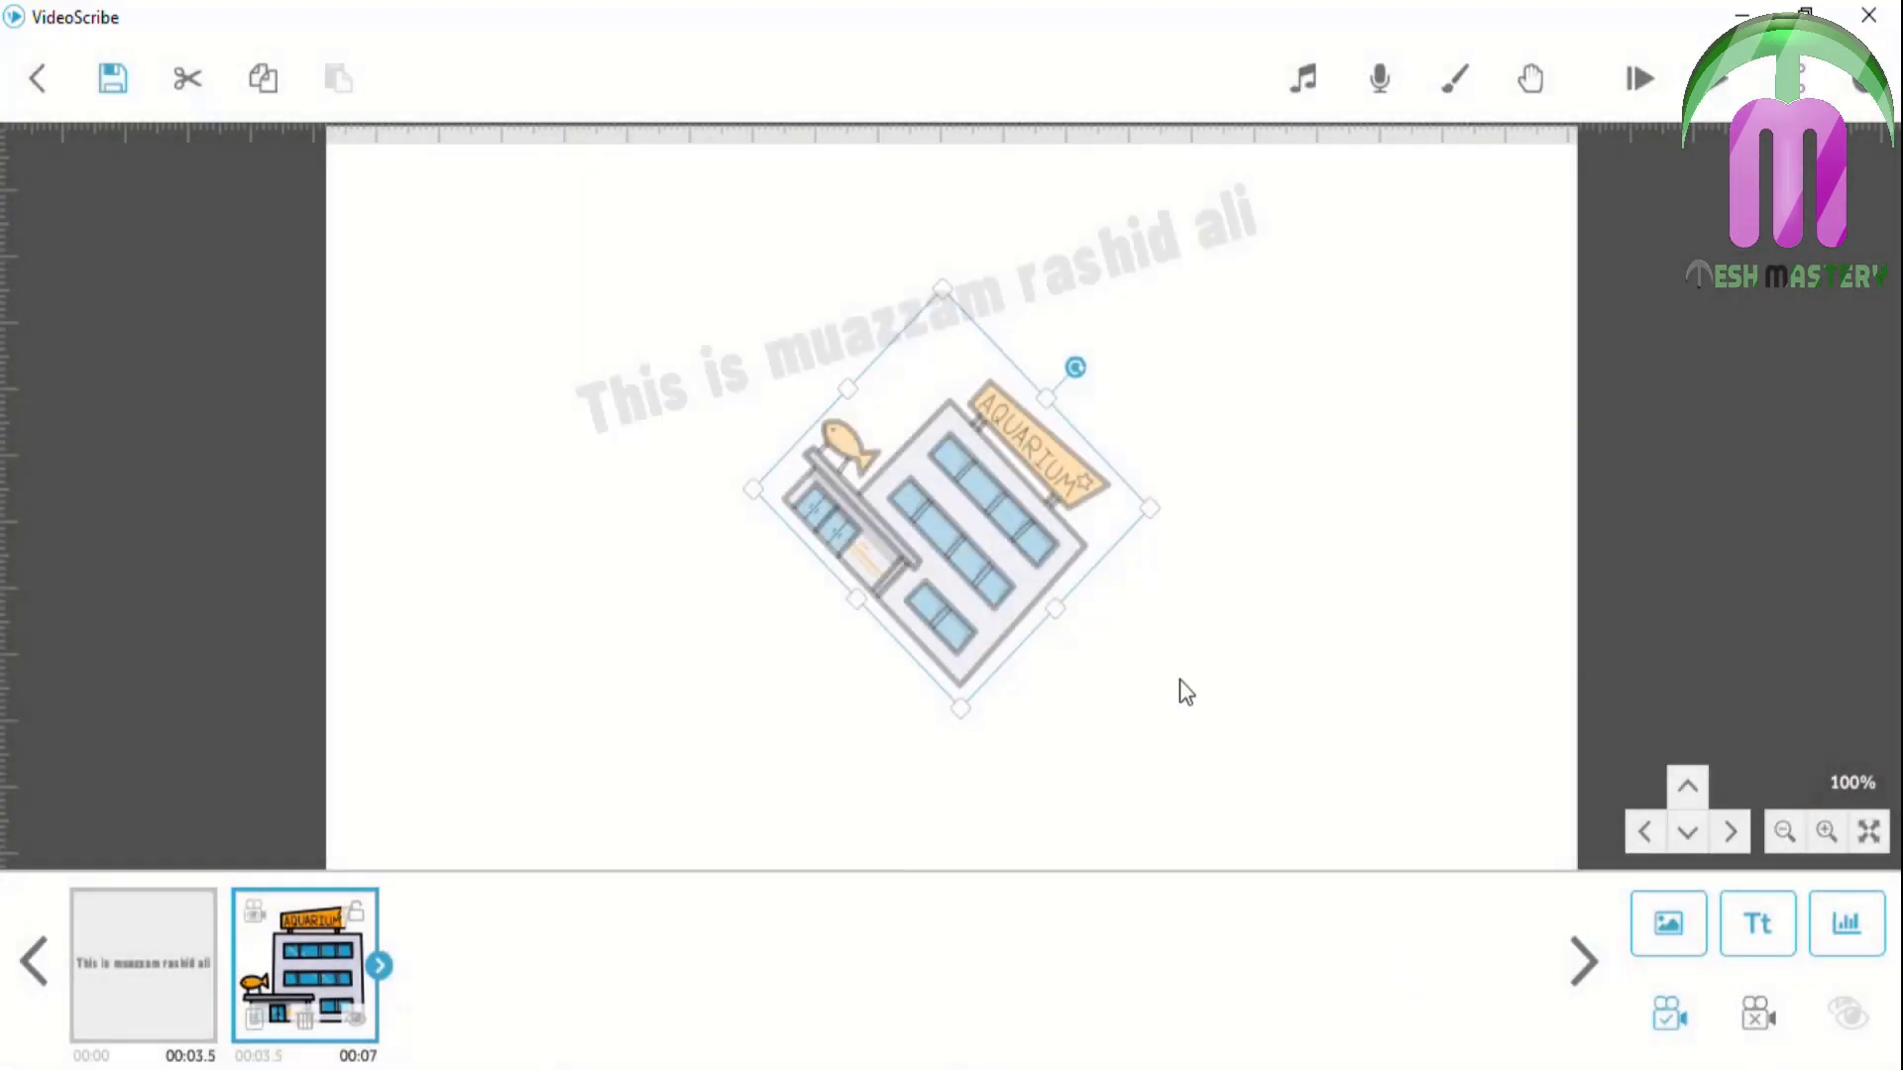
pyautogui.click(1251, 647)
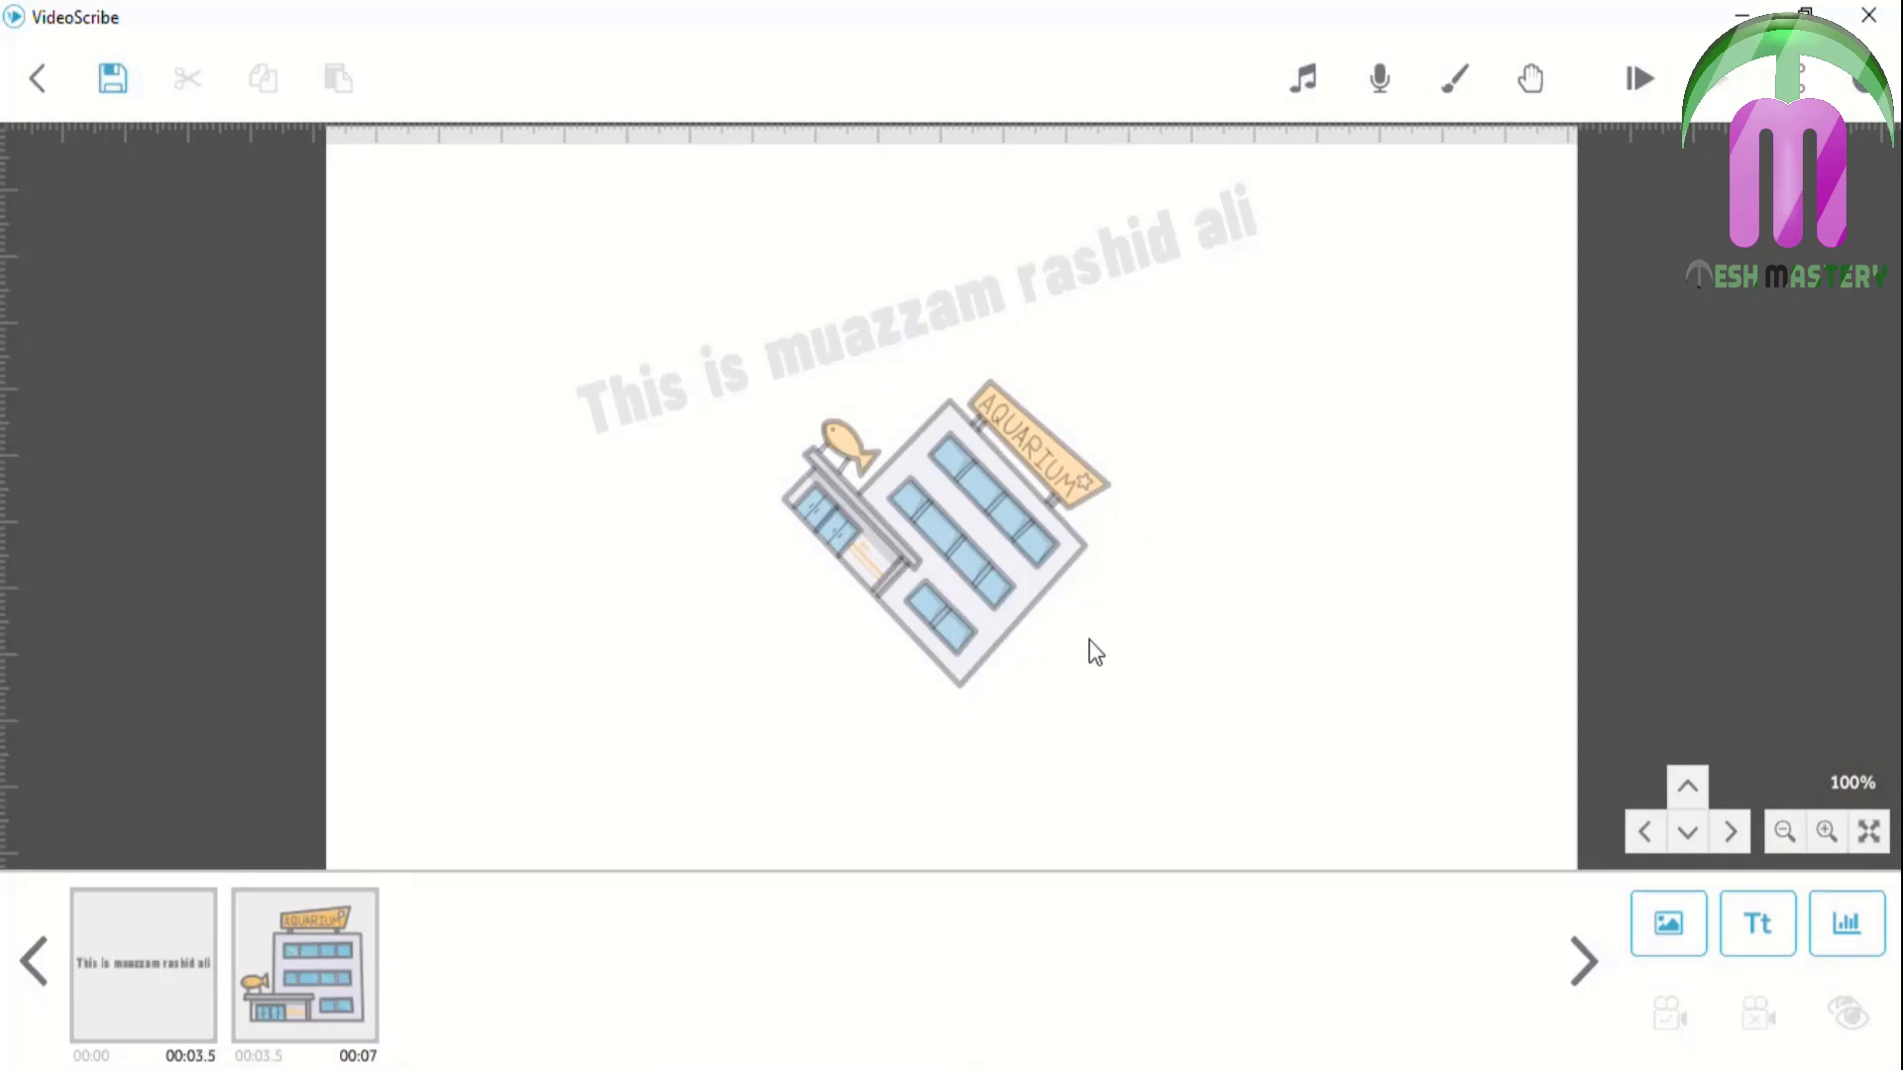
pyautogui.doubleClick(969, 519)
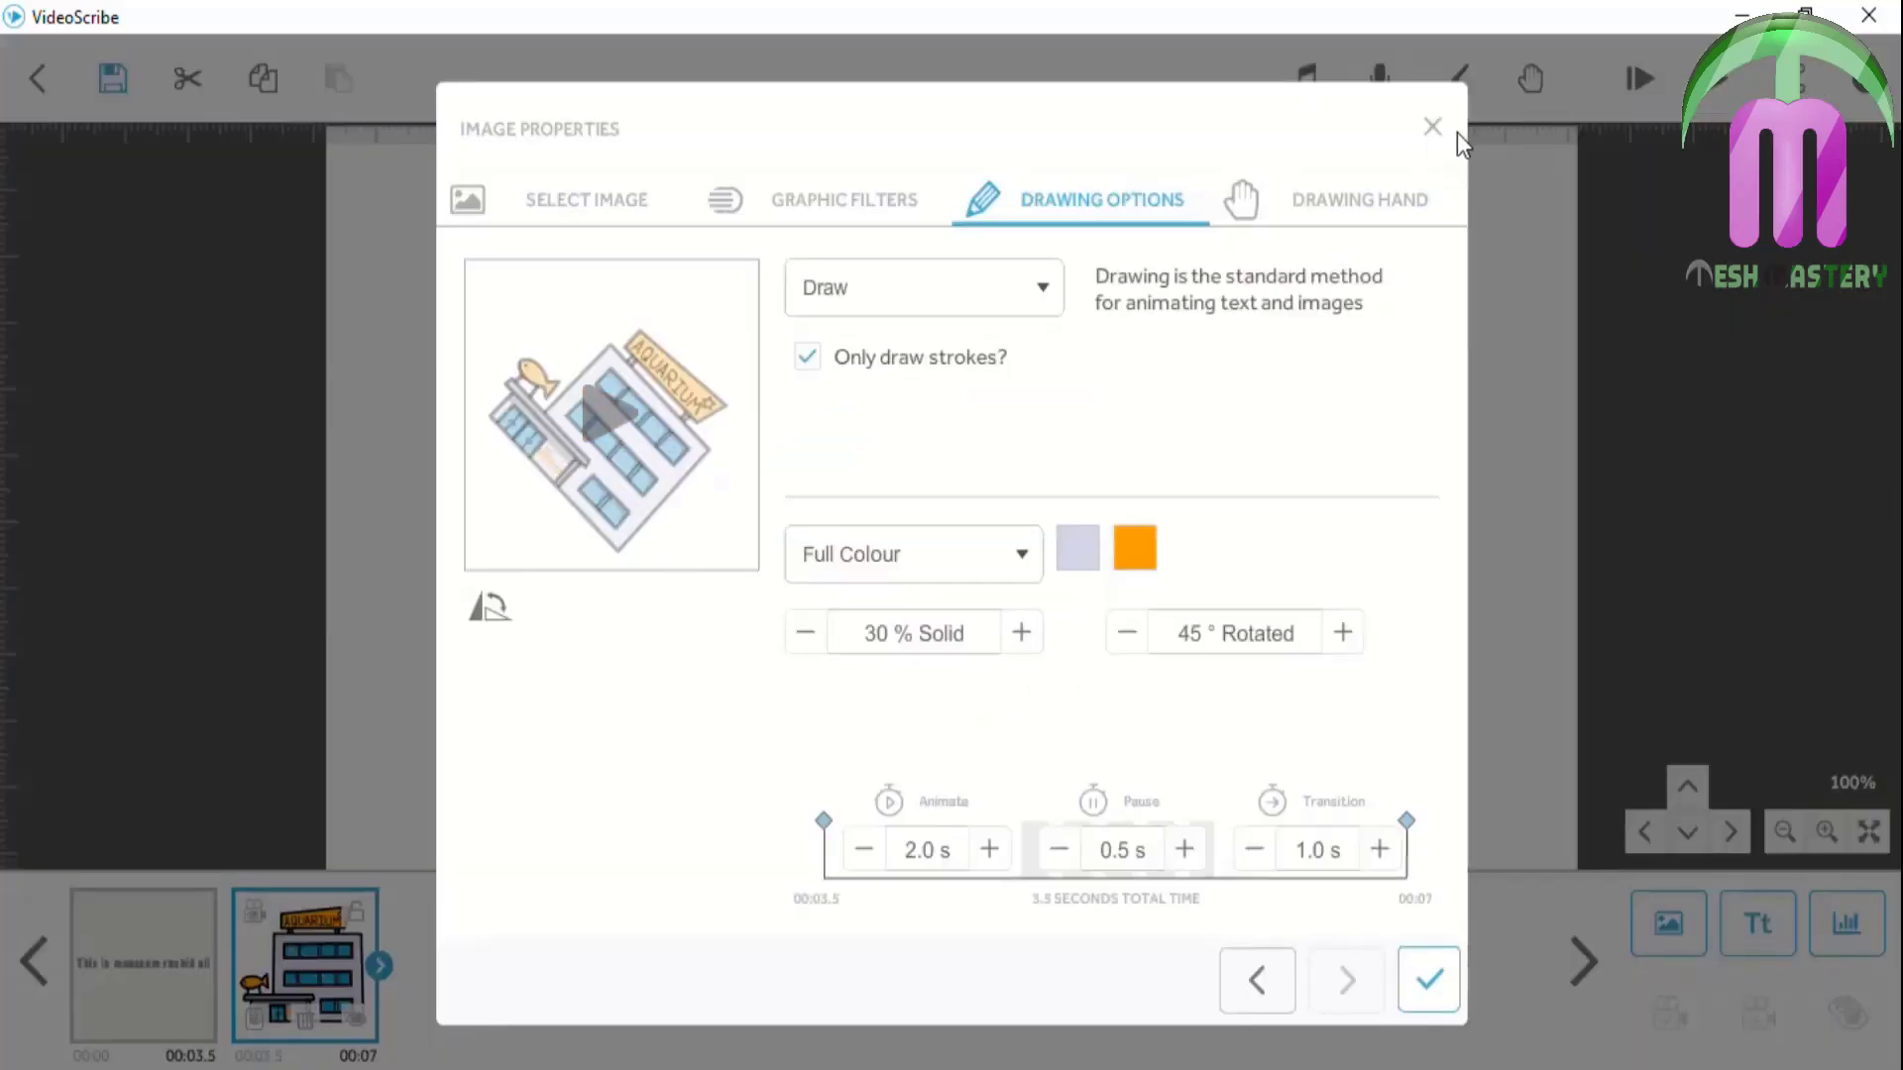
pyautogui.click(1441, 133)
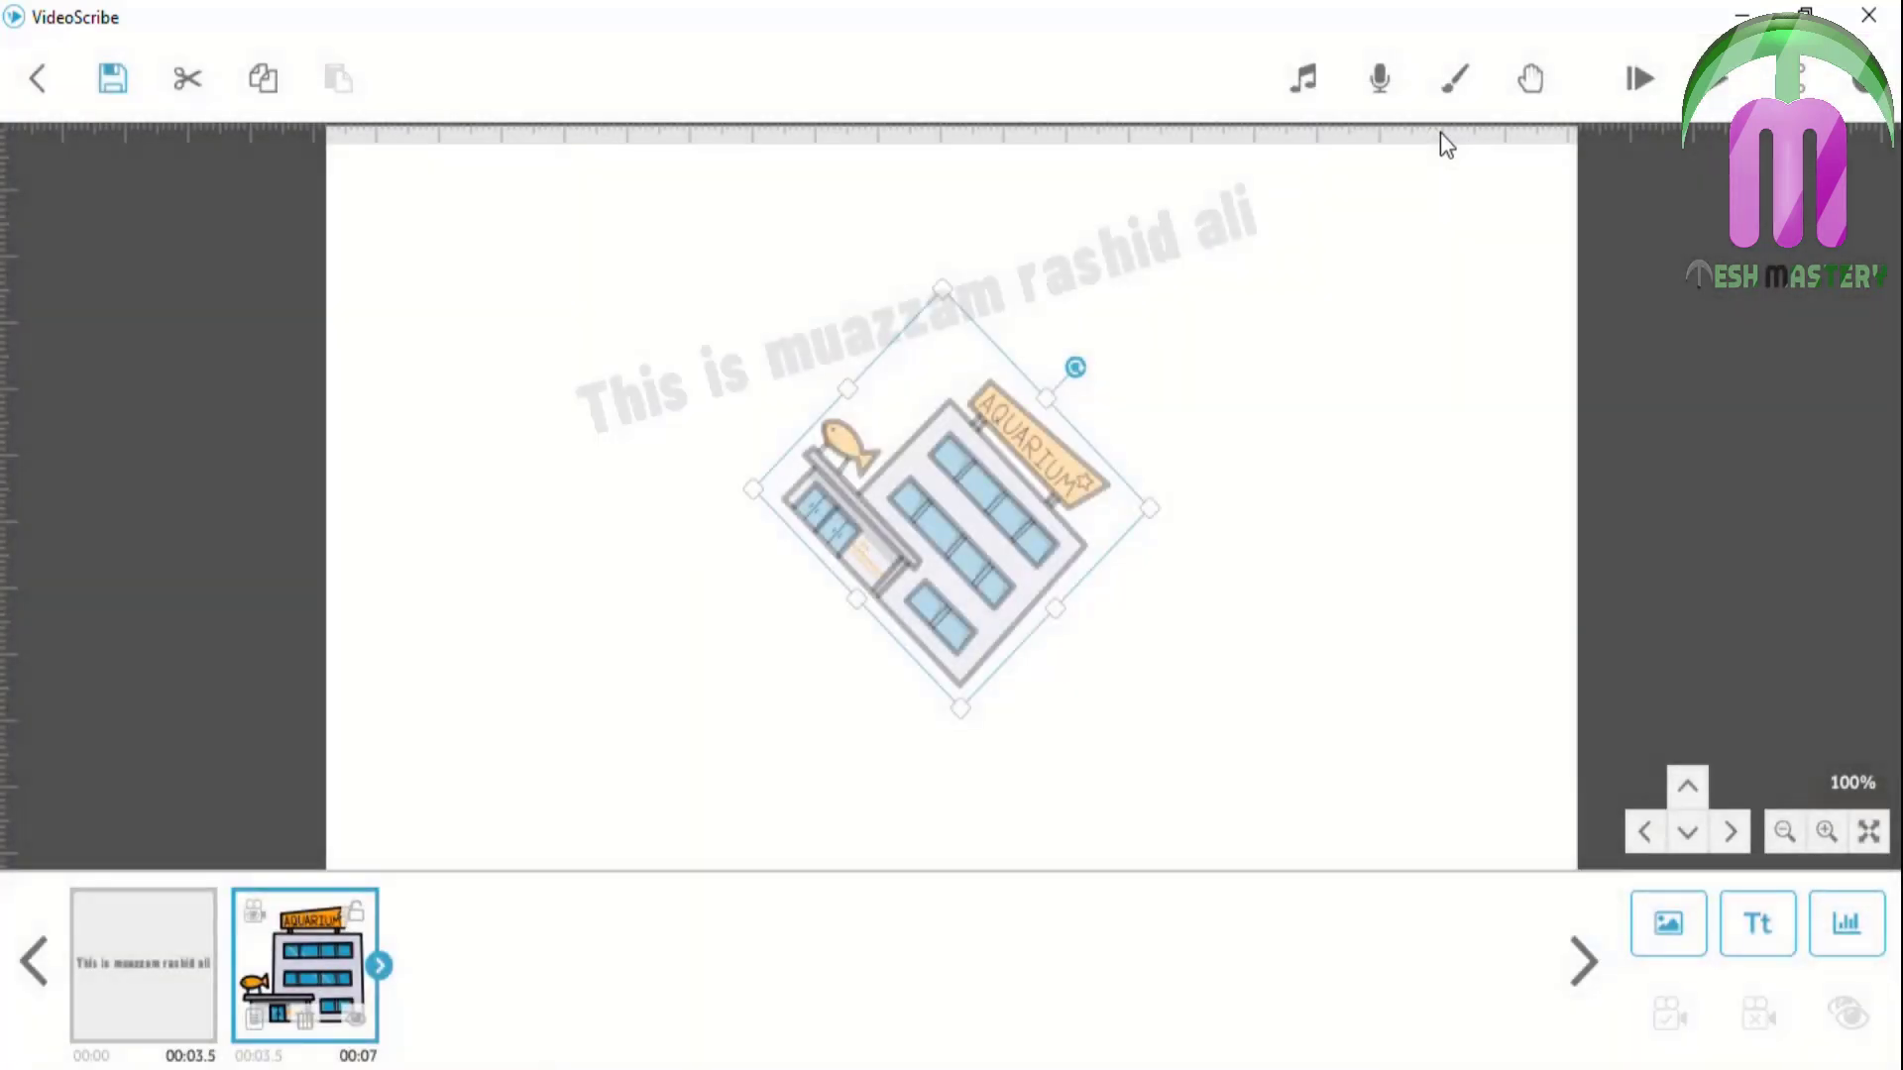
# Add the barber shop from Buildings, drag it right of the aquarium, and set the camera there
pyautogui.click(1667, 922)
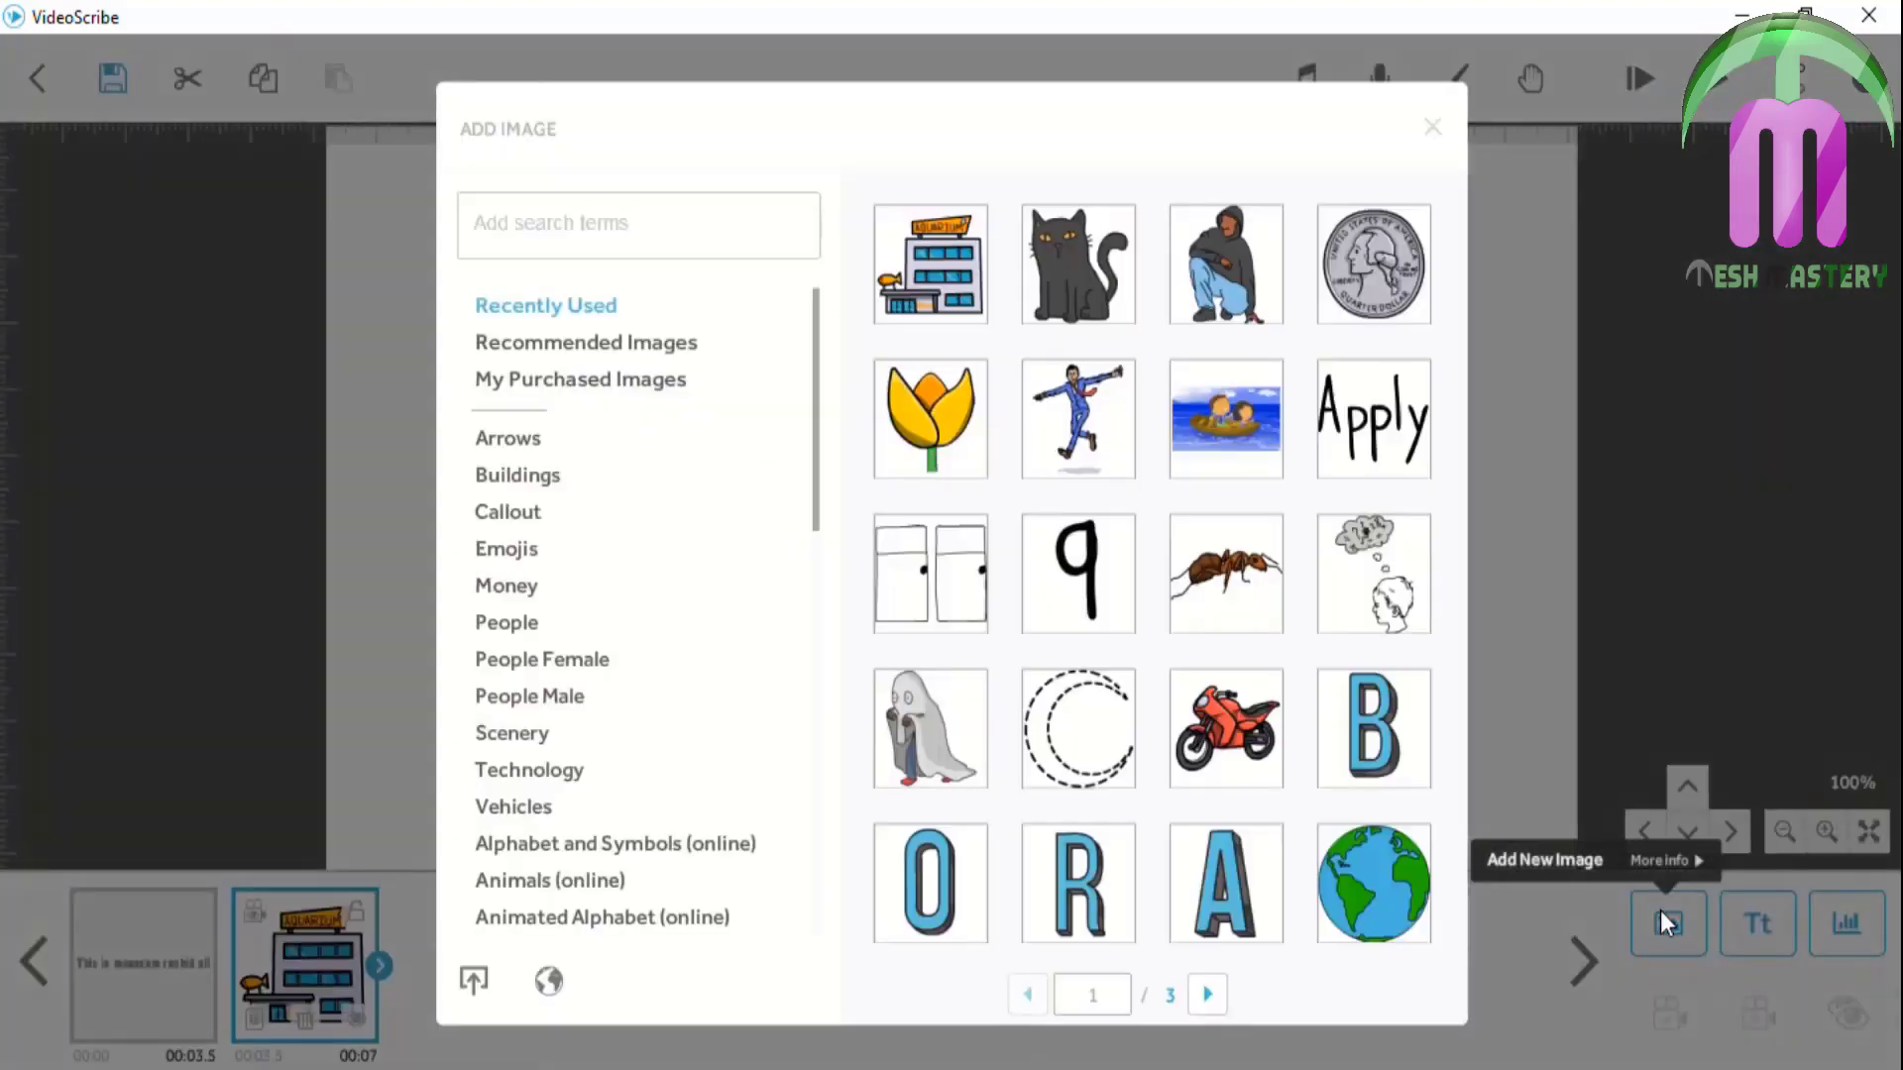
pyautogui.click(517, 476)
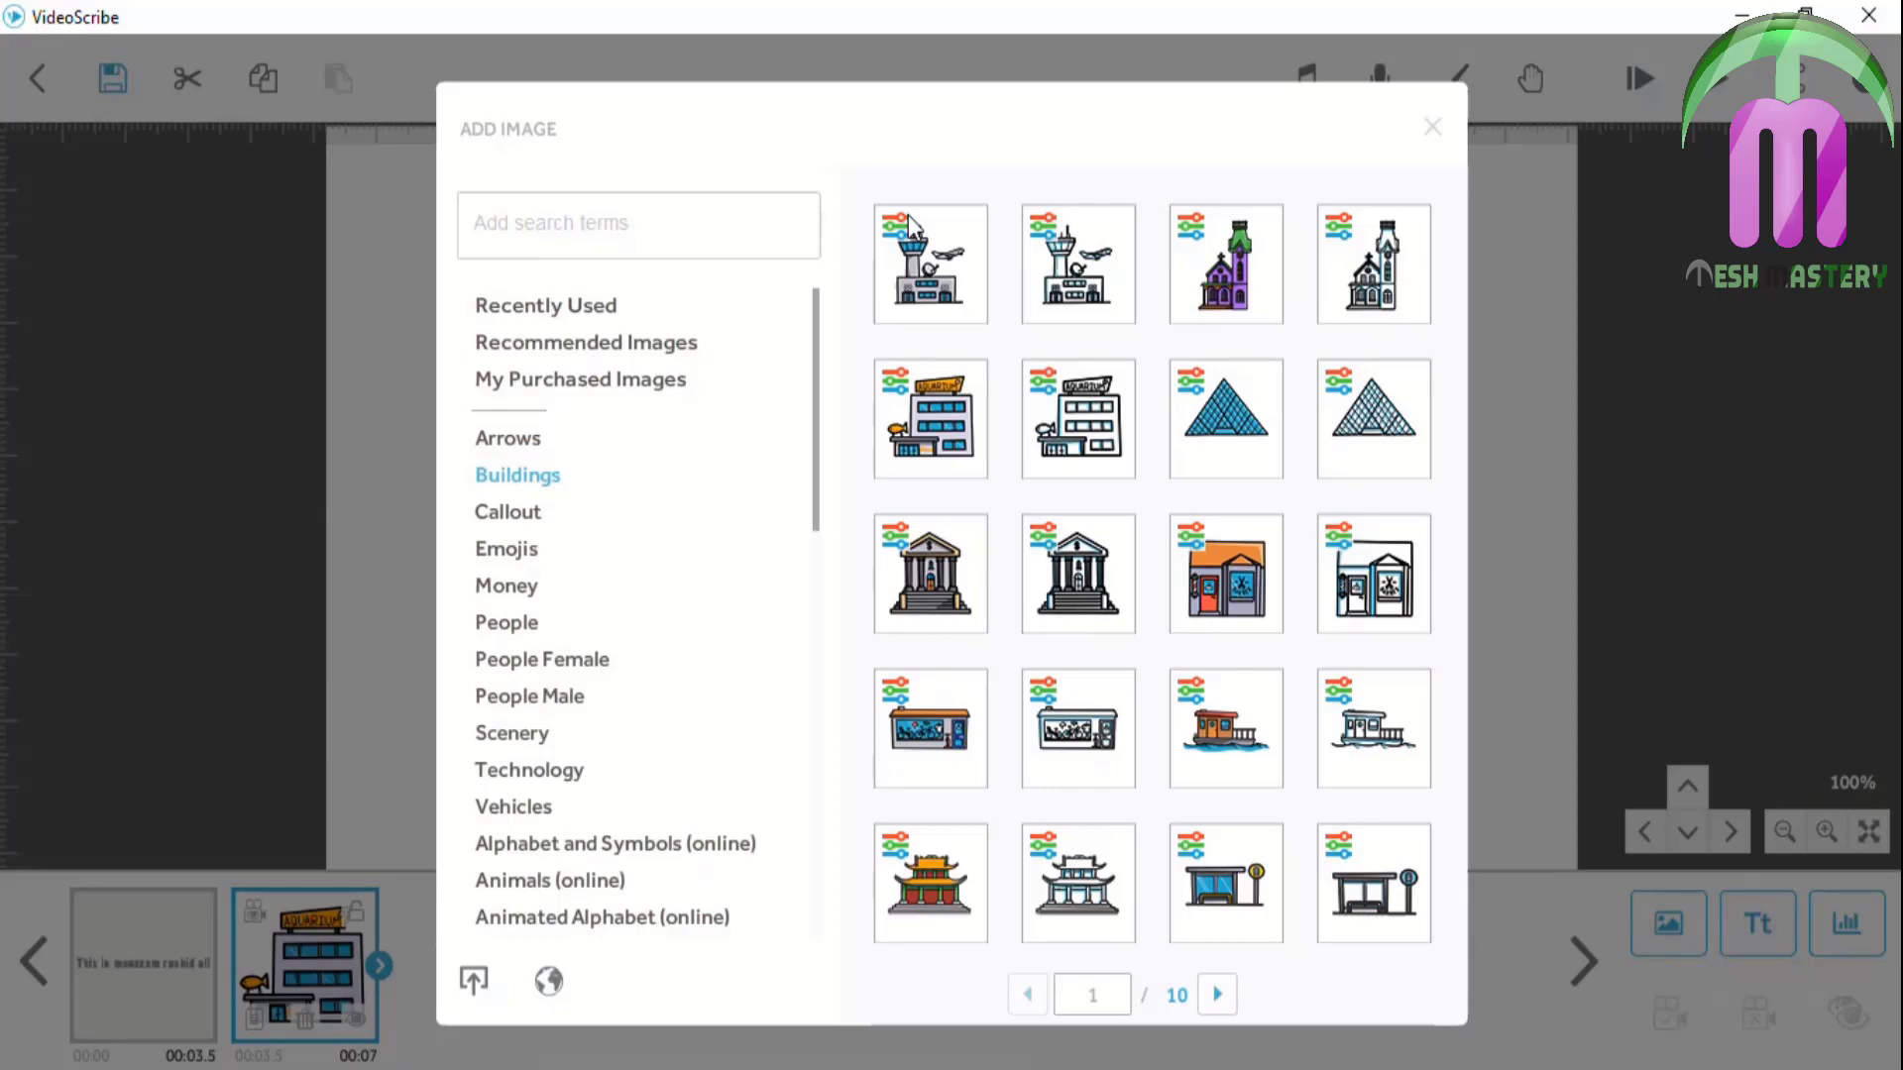
pyautogui.click(1255, 576)
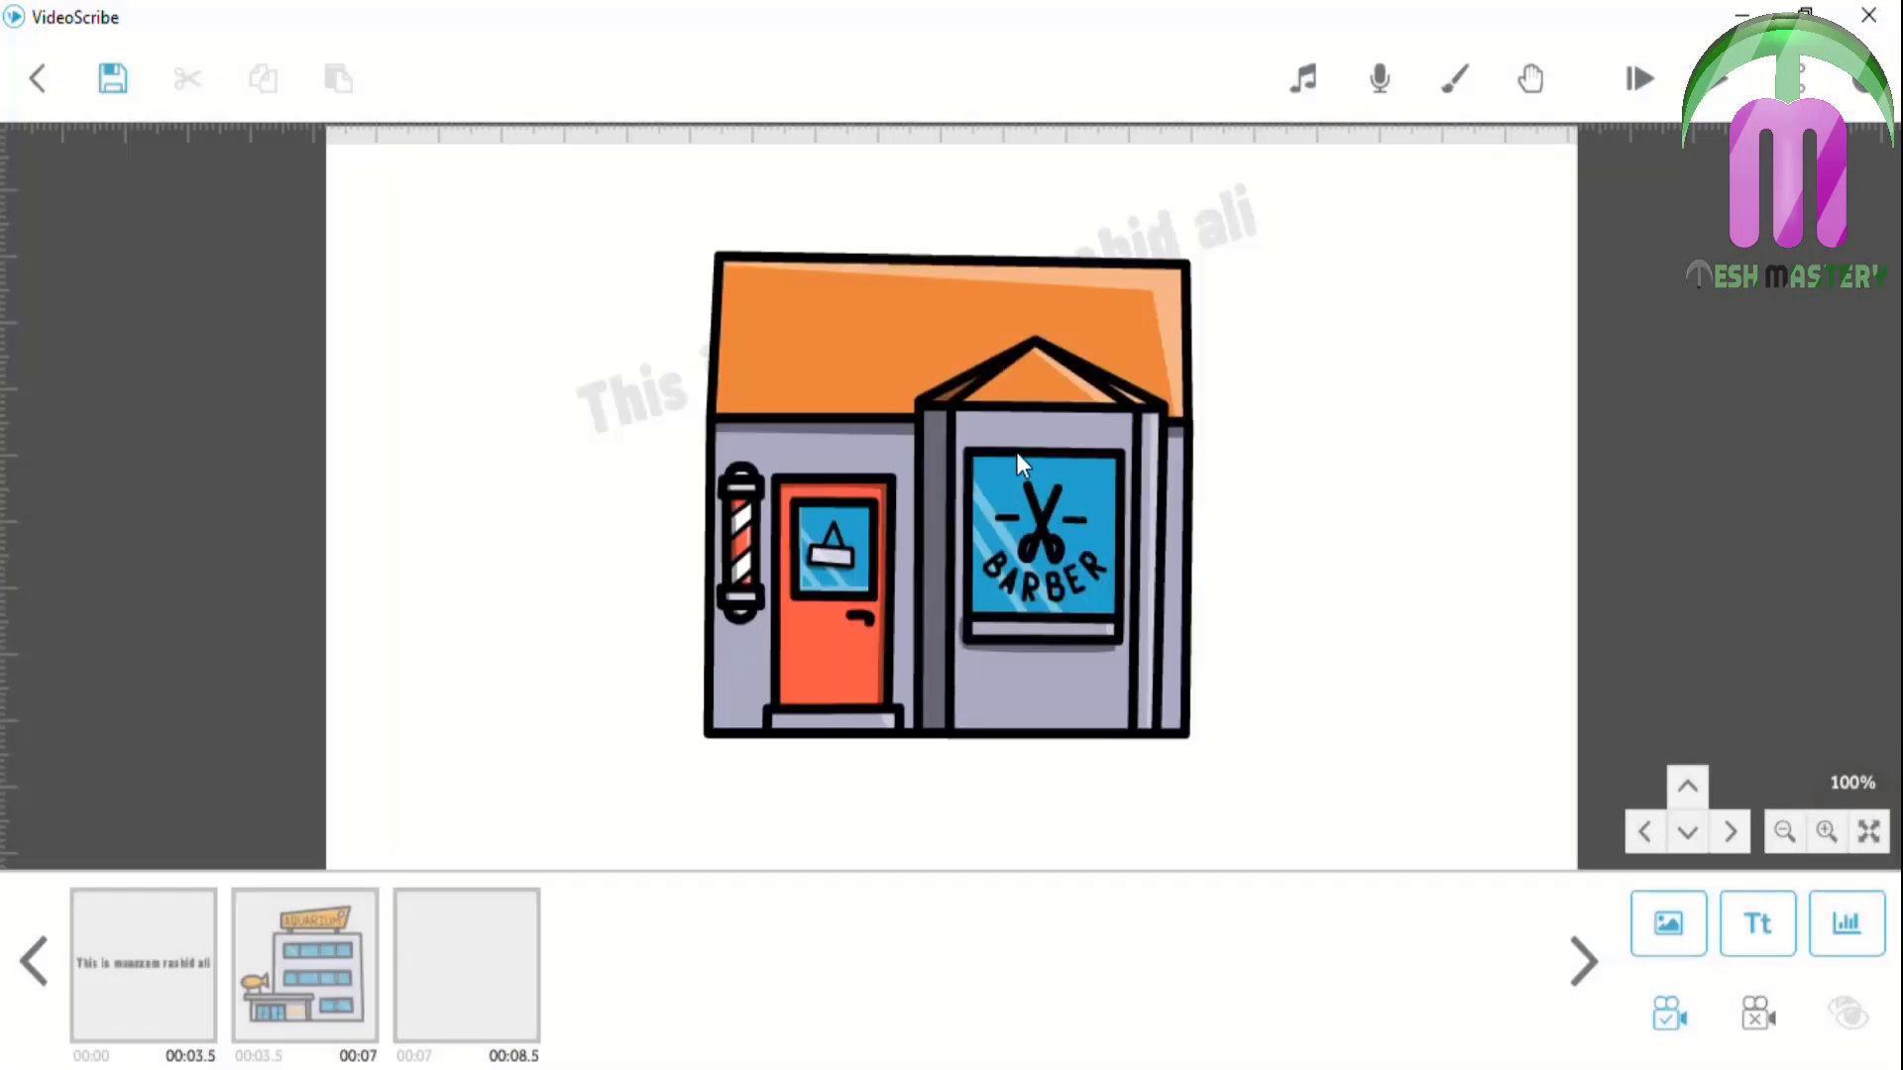
pyautogui.moveTo(1021, 462); pyautogui.dragTo(751, 434)
pyautogui.moveTo(656, 377); pyautogui.dragTo(1223, 424)
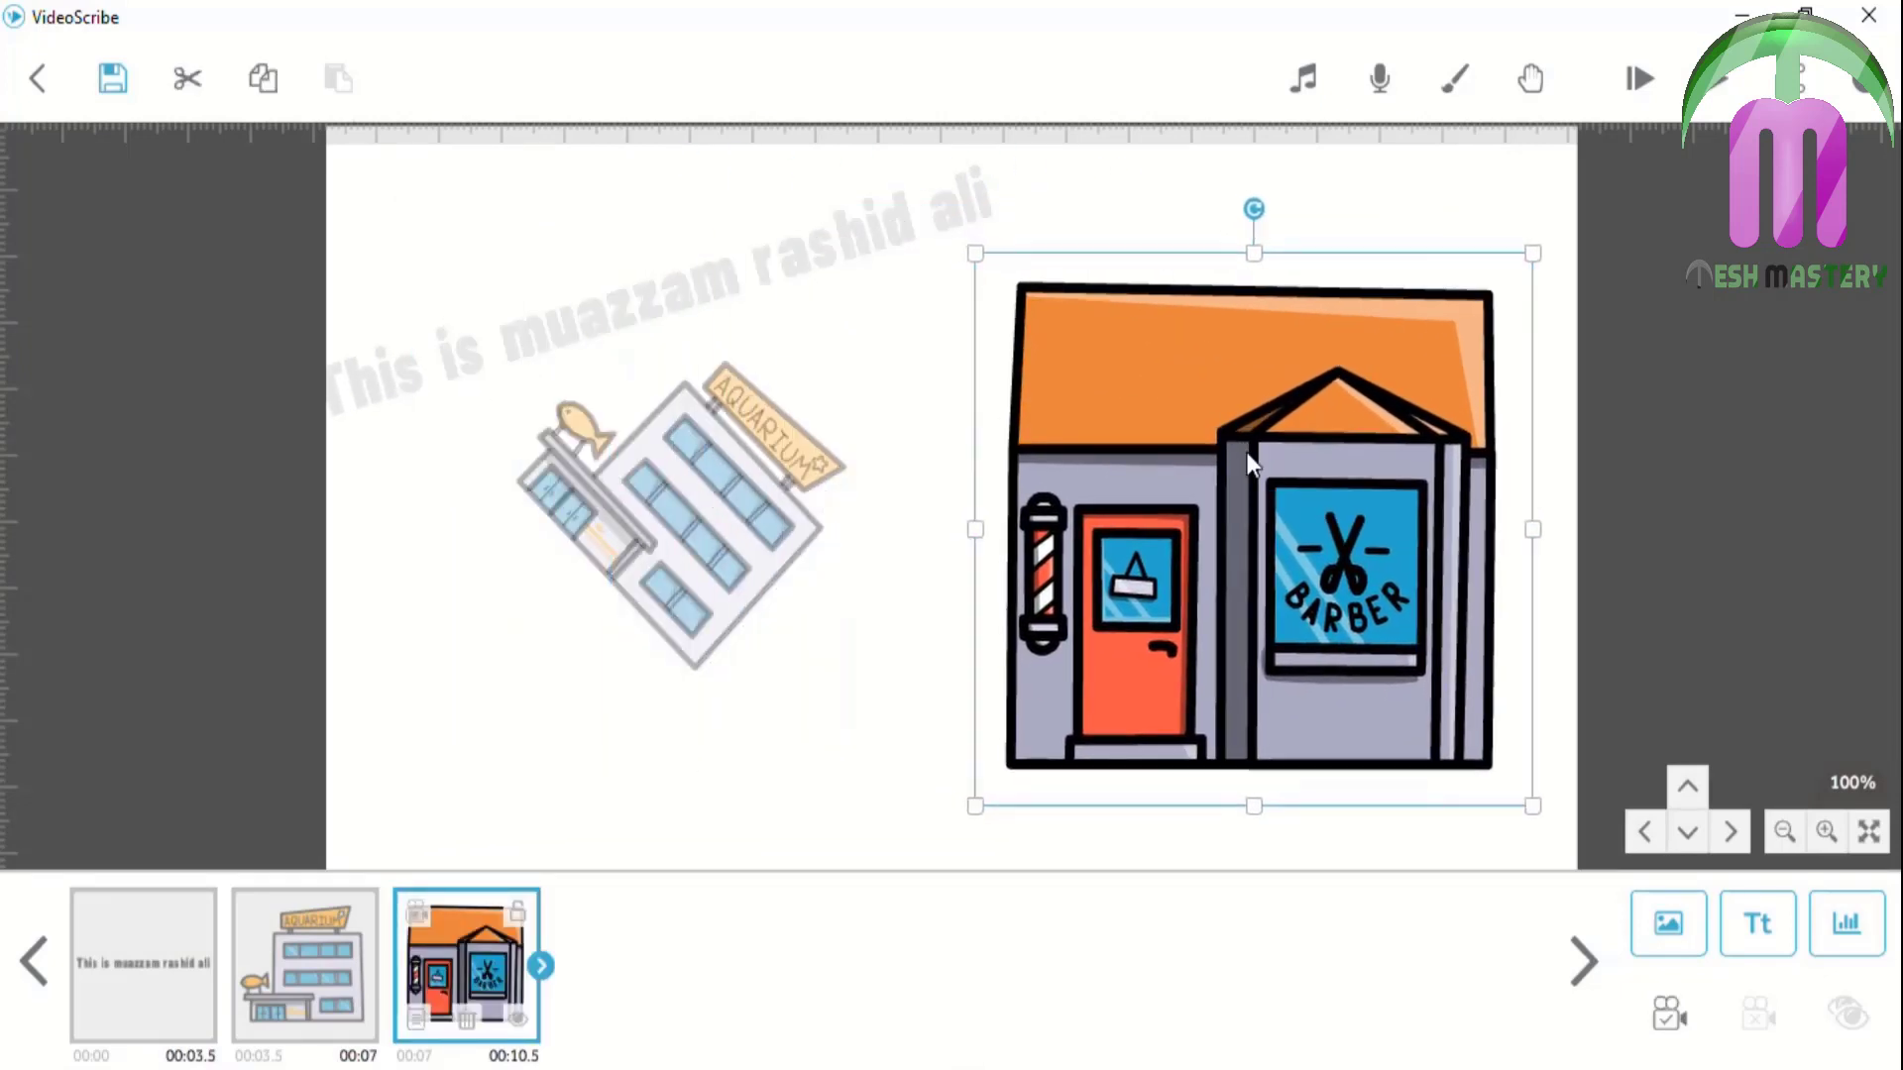
pyautogui.click(1679, 1027)
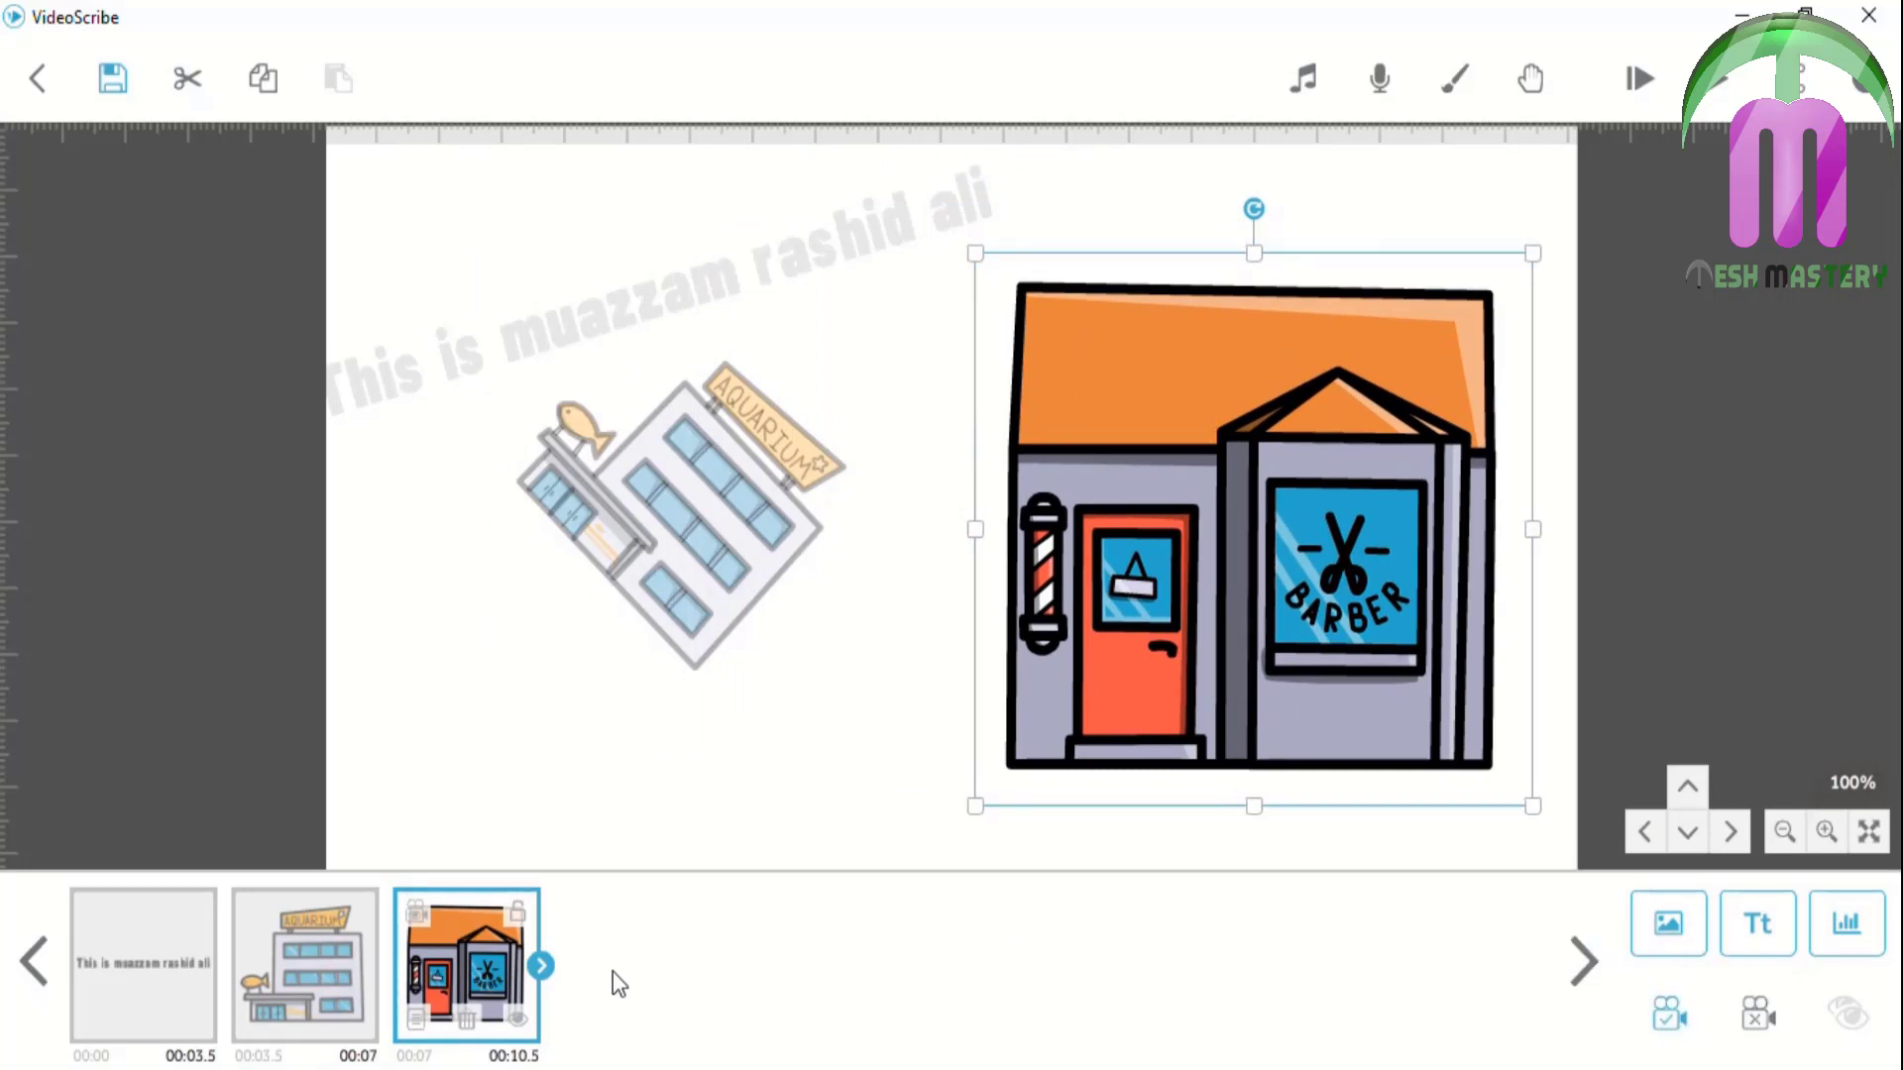
# Recolour the barber shop's grey walls to green and its orange roof to red
pyautogui.click(417, 1022)
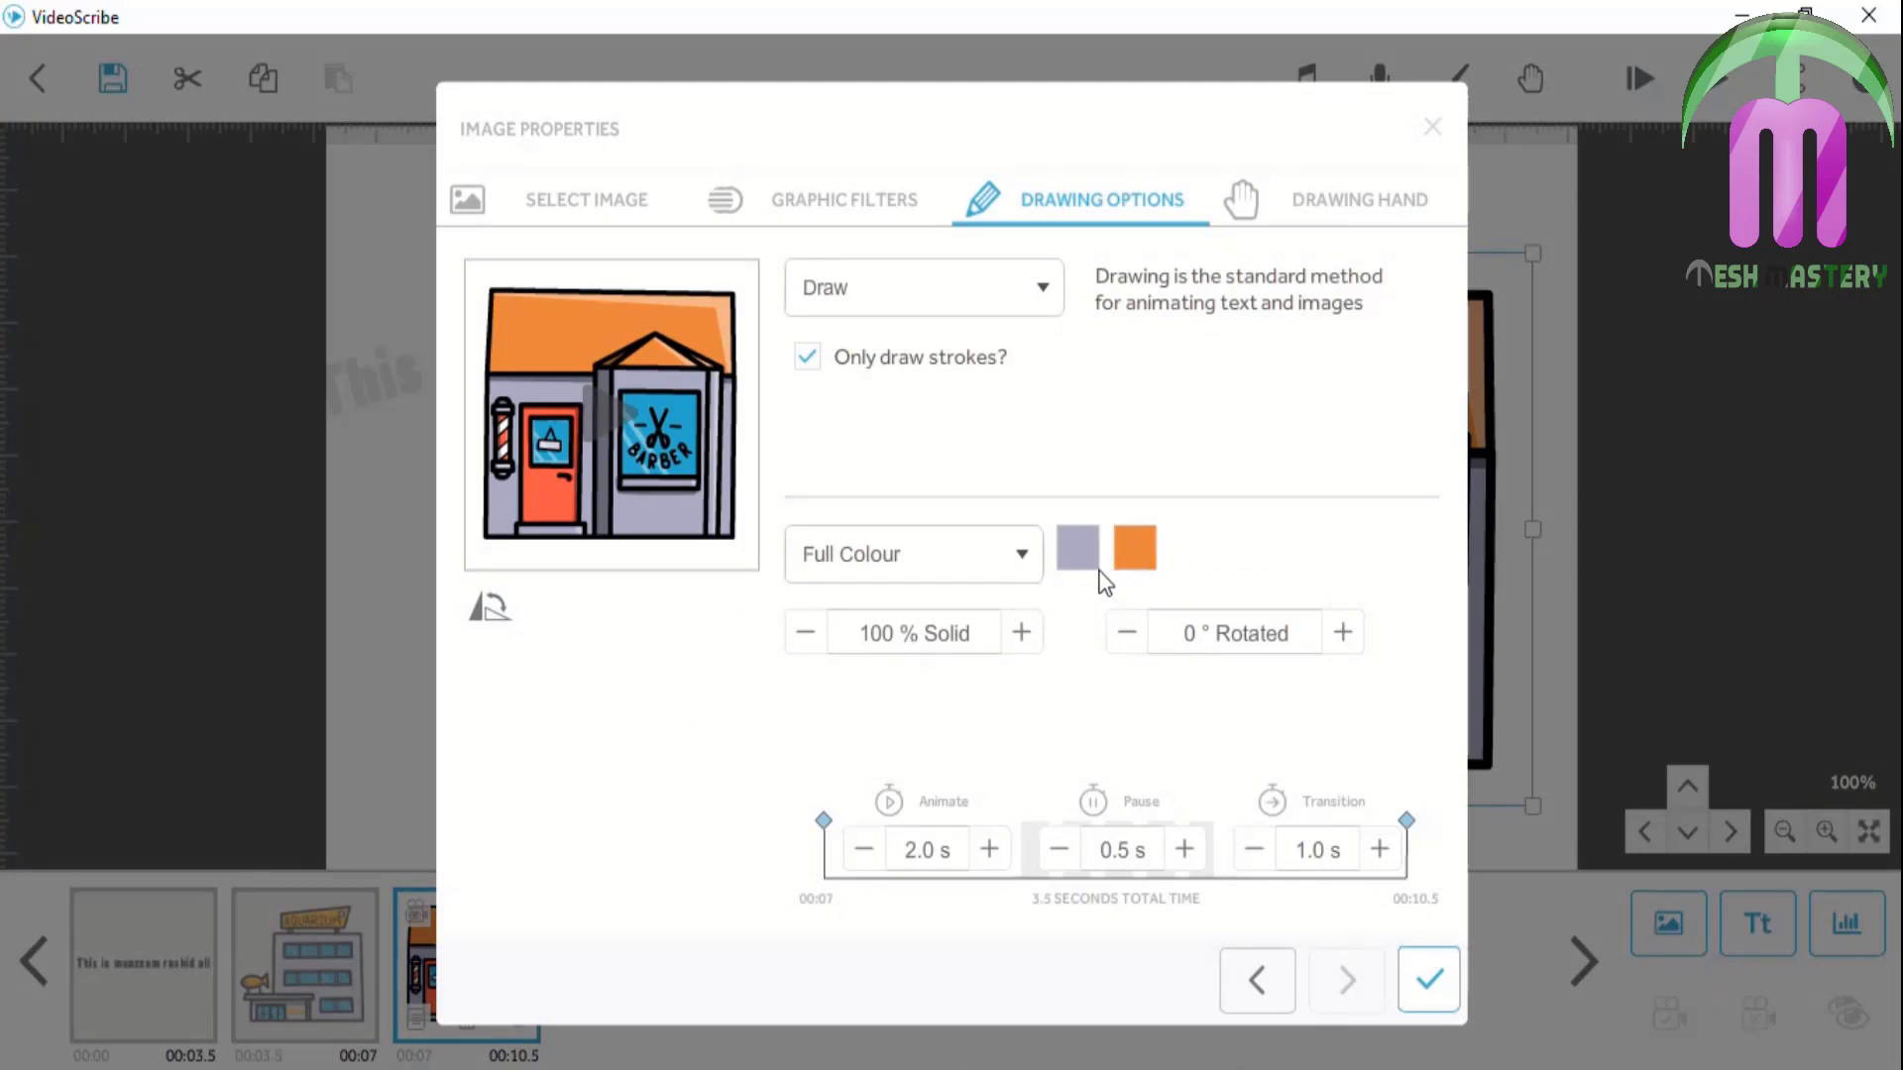
pyautogui.click(1077, 549)
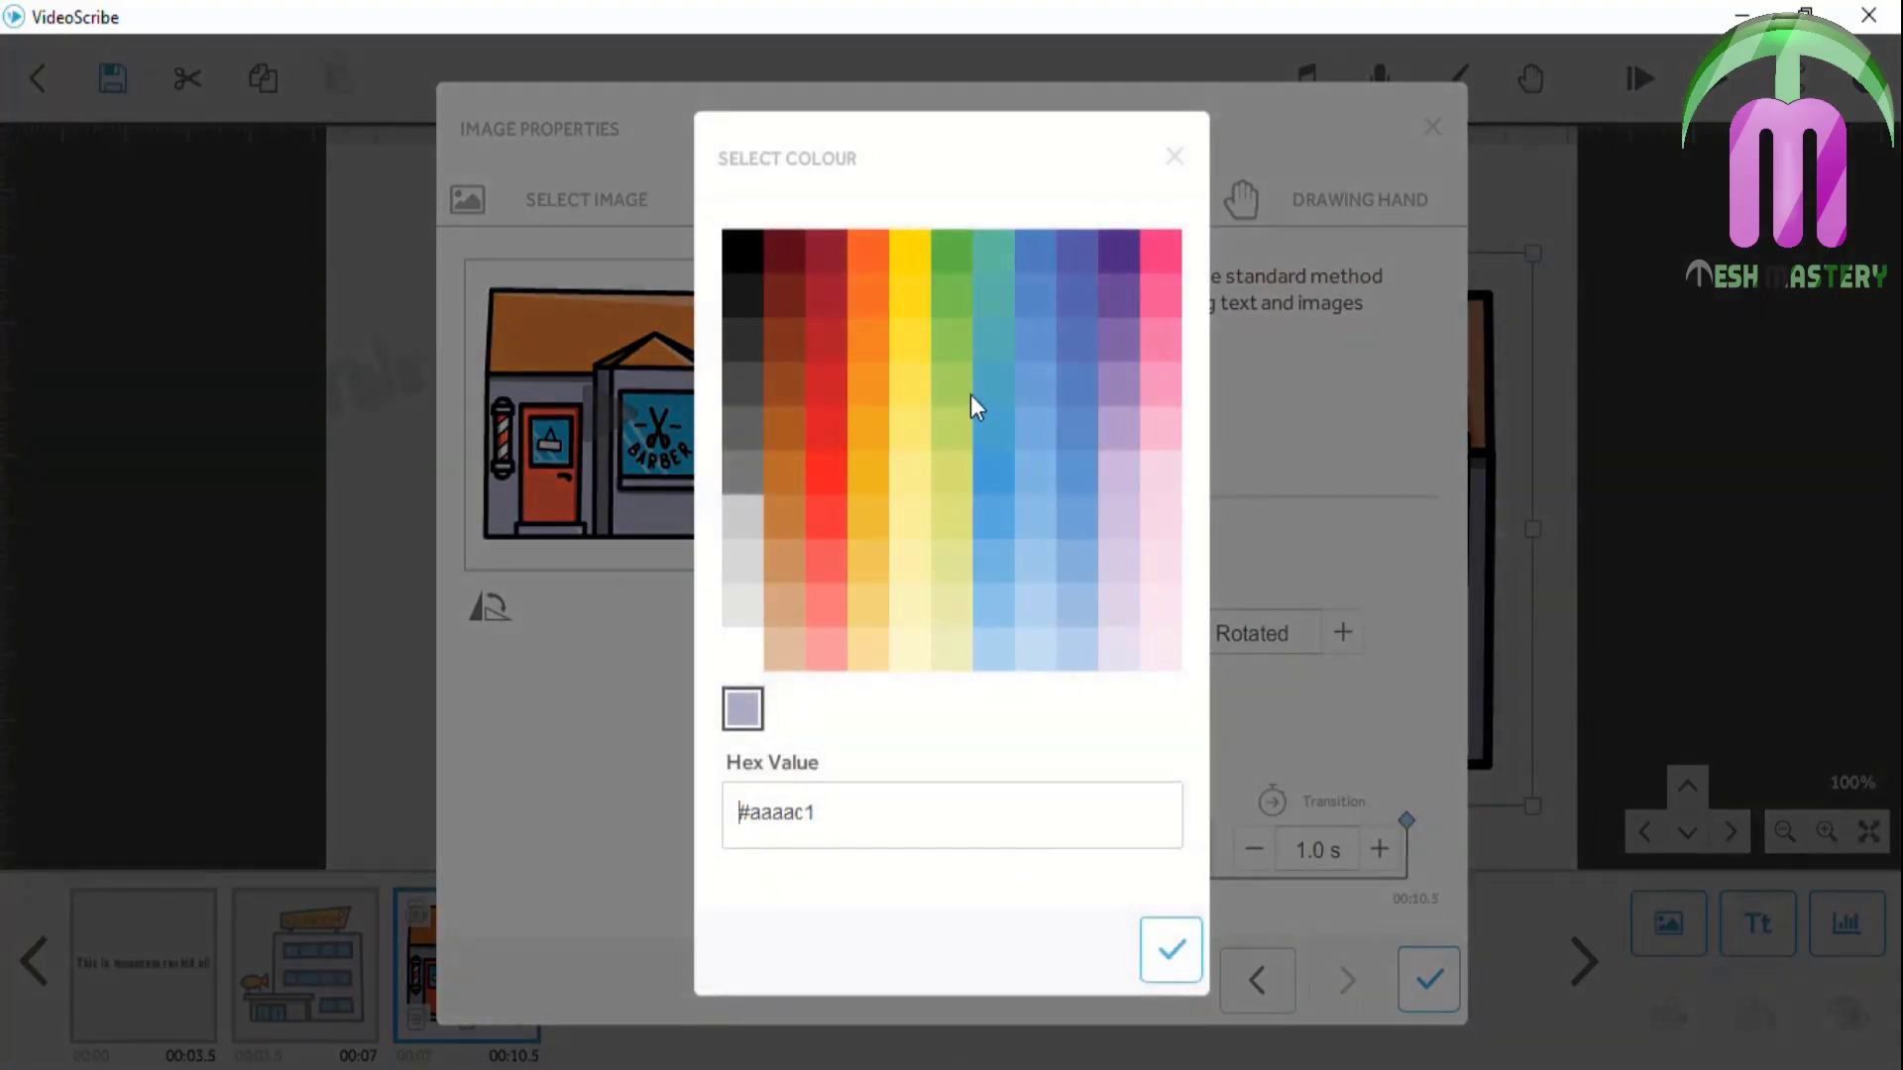
pyautogui.click(953, 259)
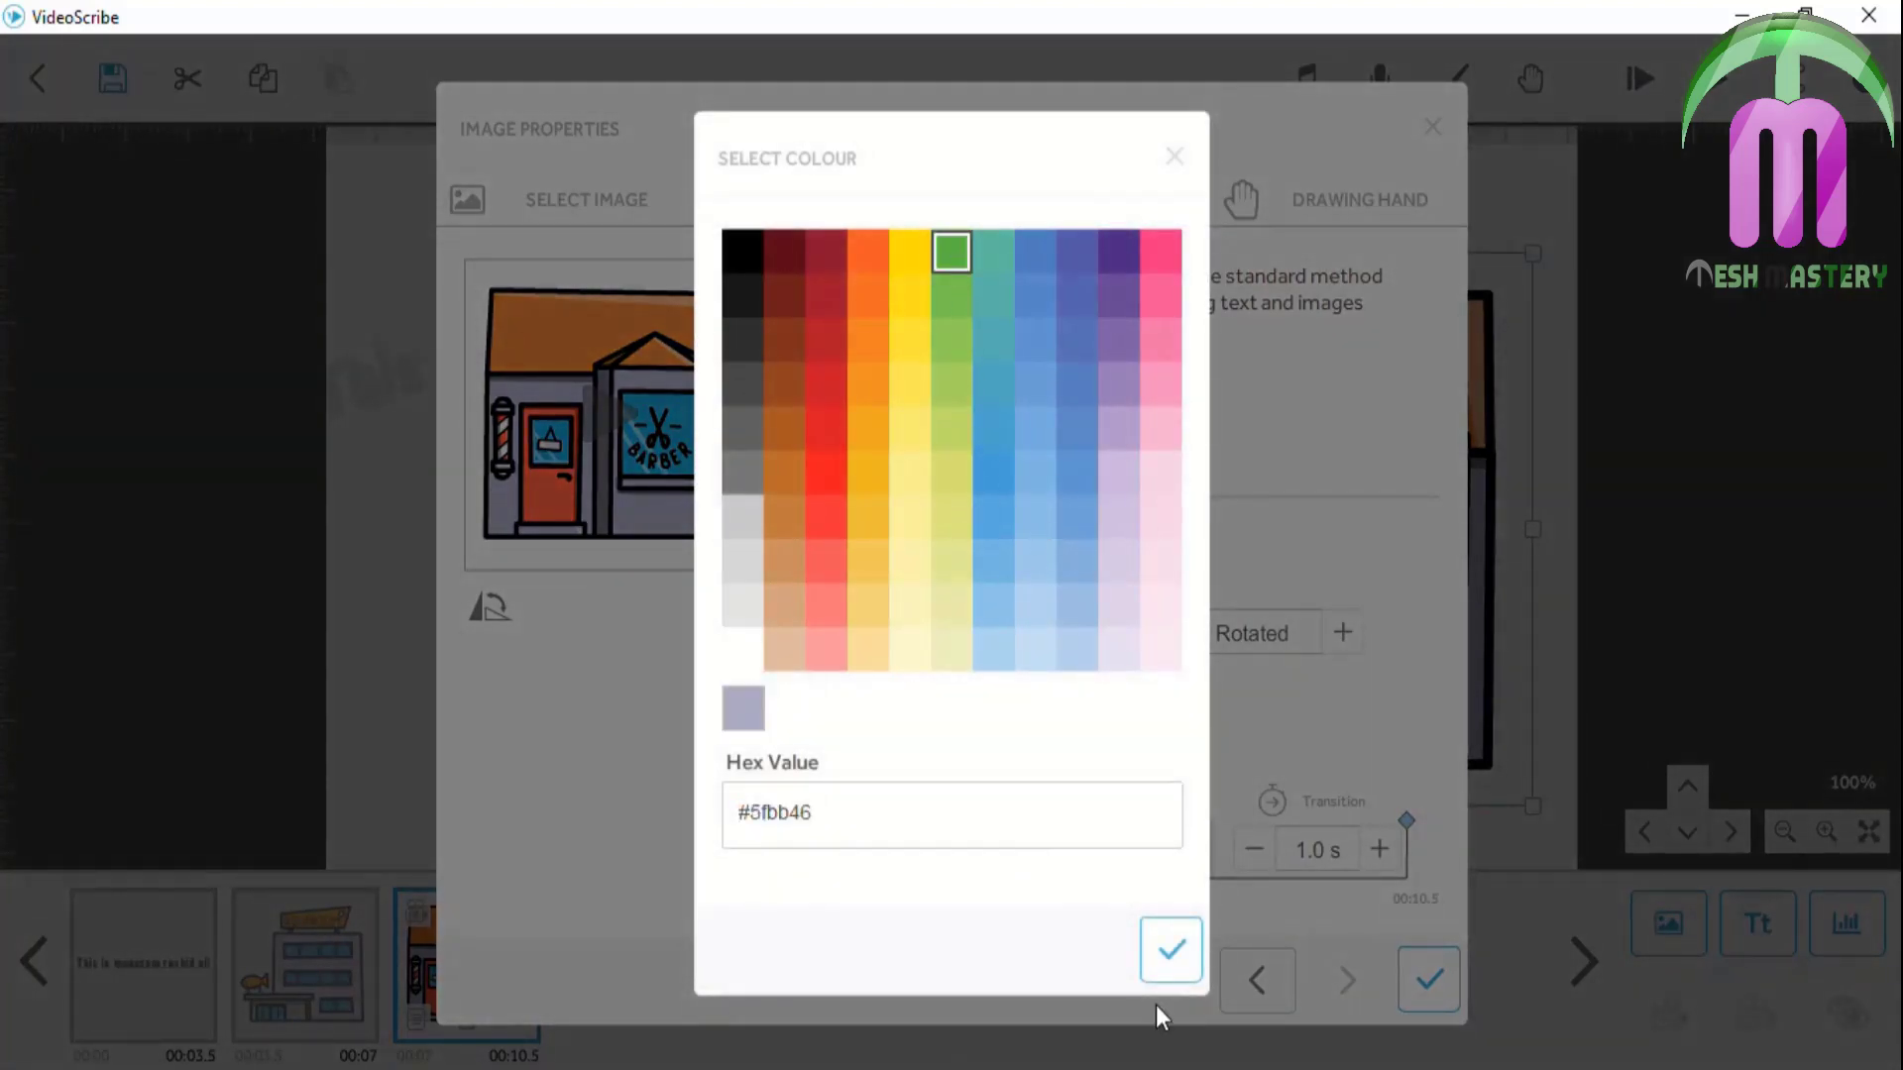
pyautogui.click(1160, 971)
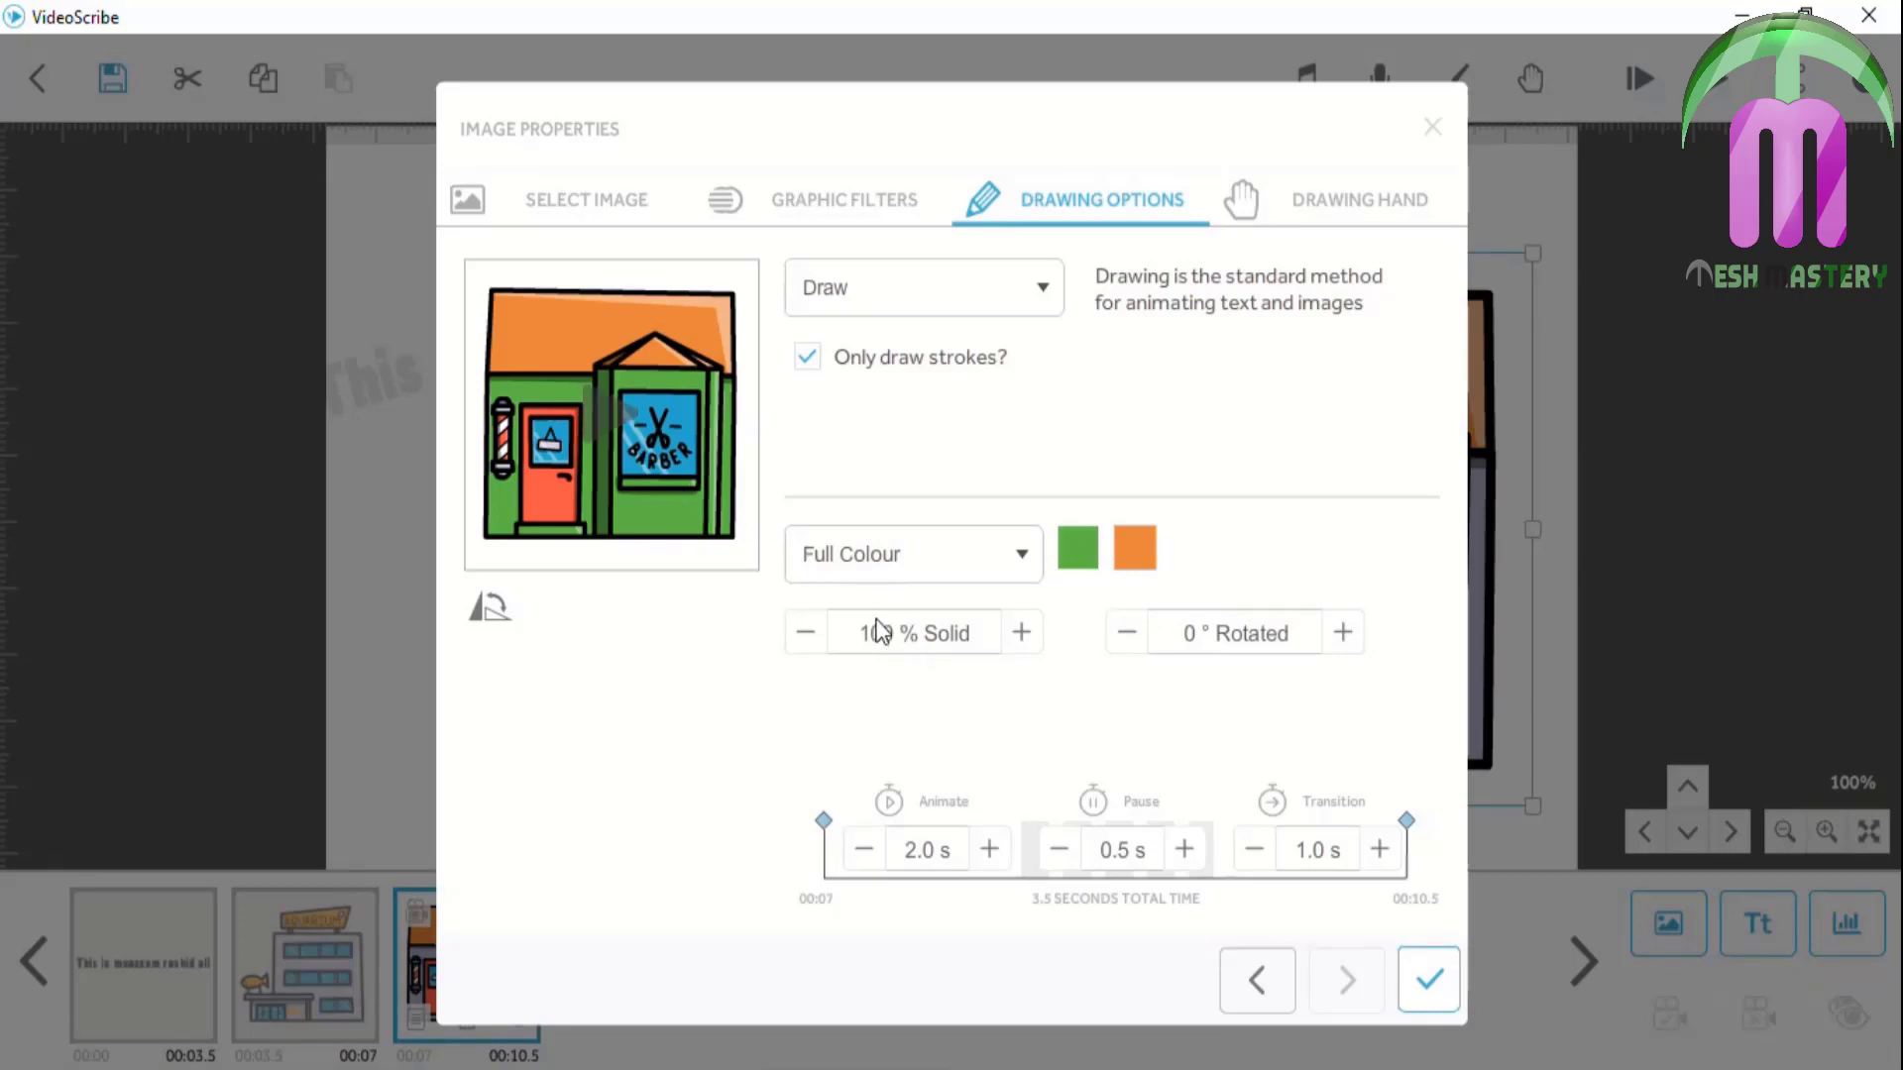
pyautogui.click(1136, 542)
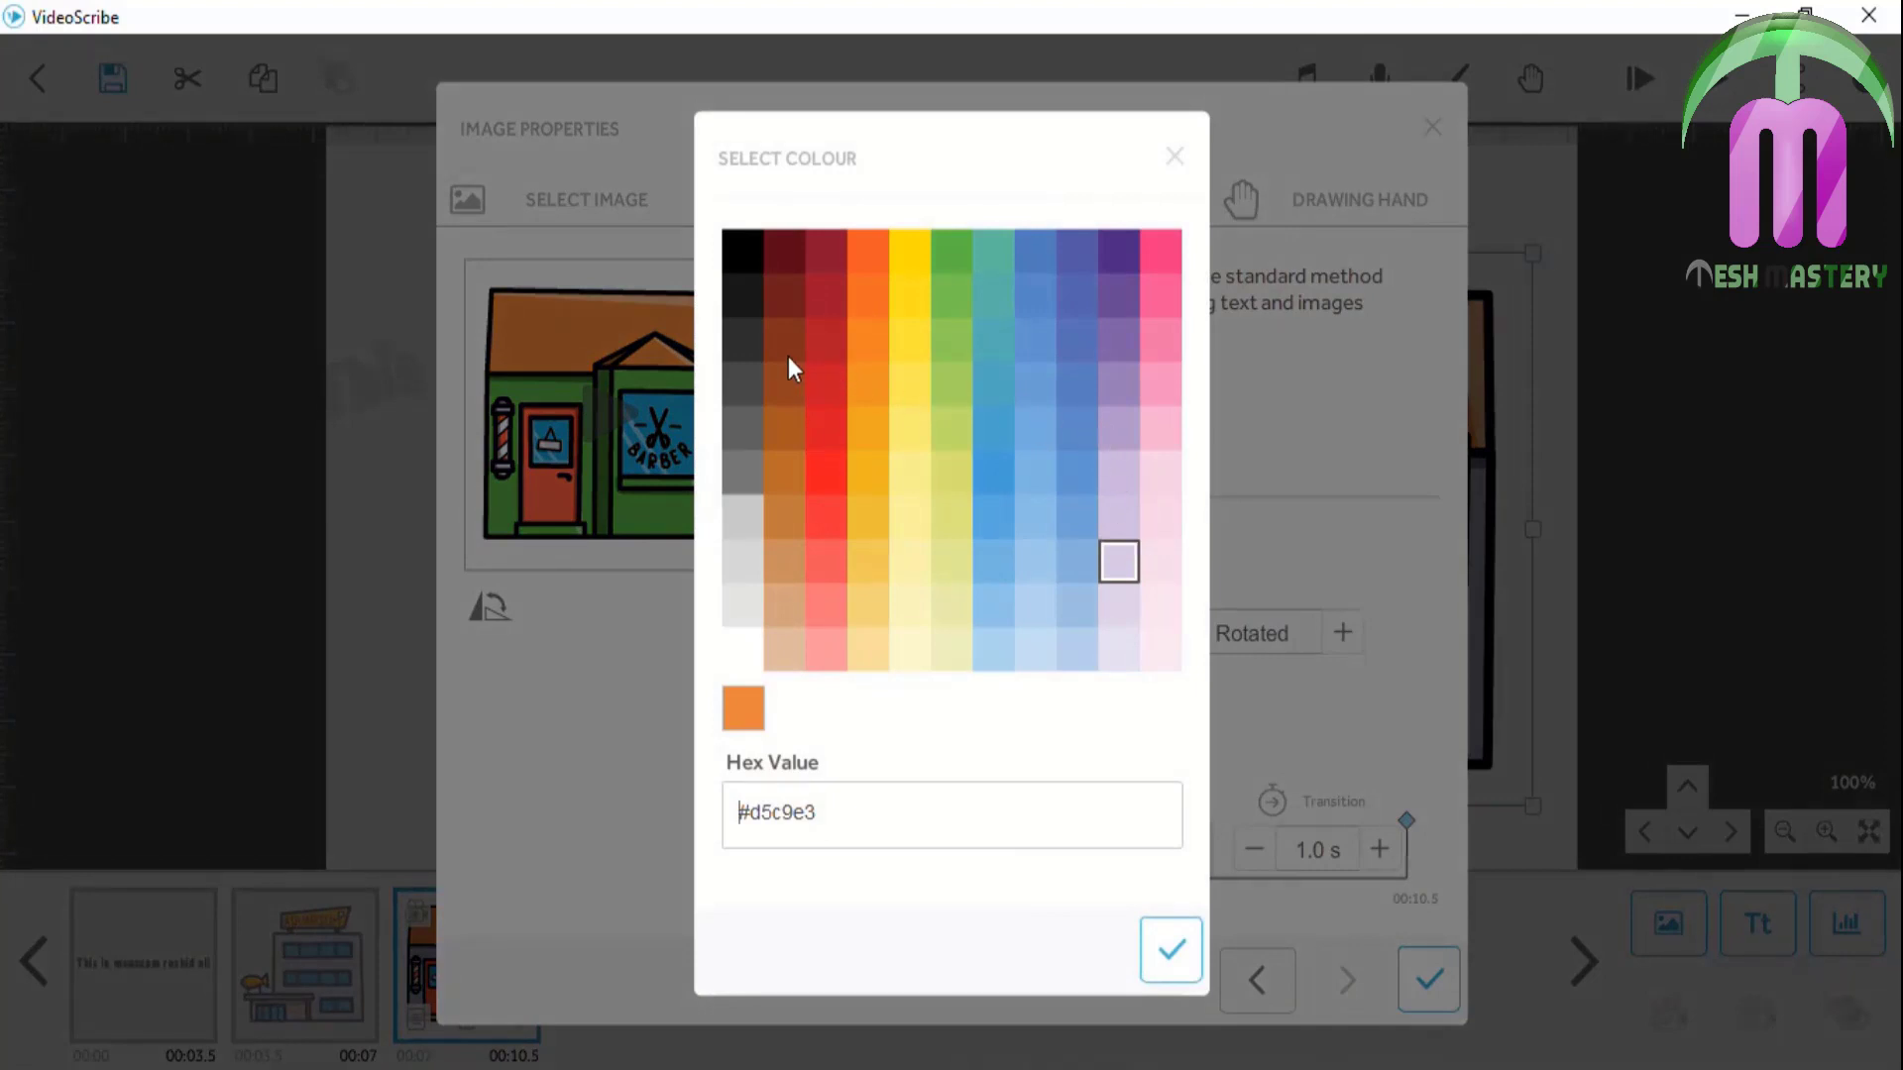
pyautogui.click(829, 341)
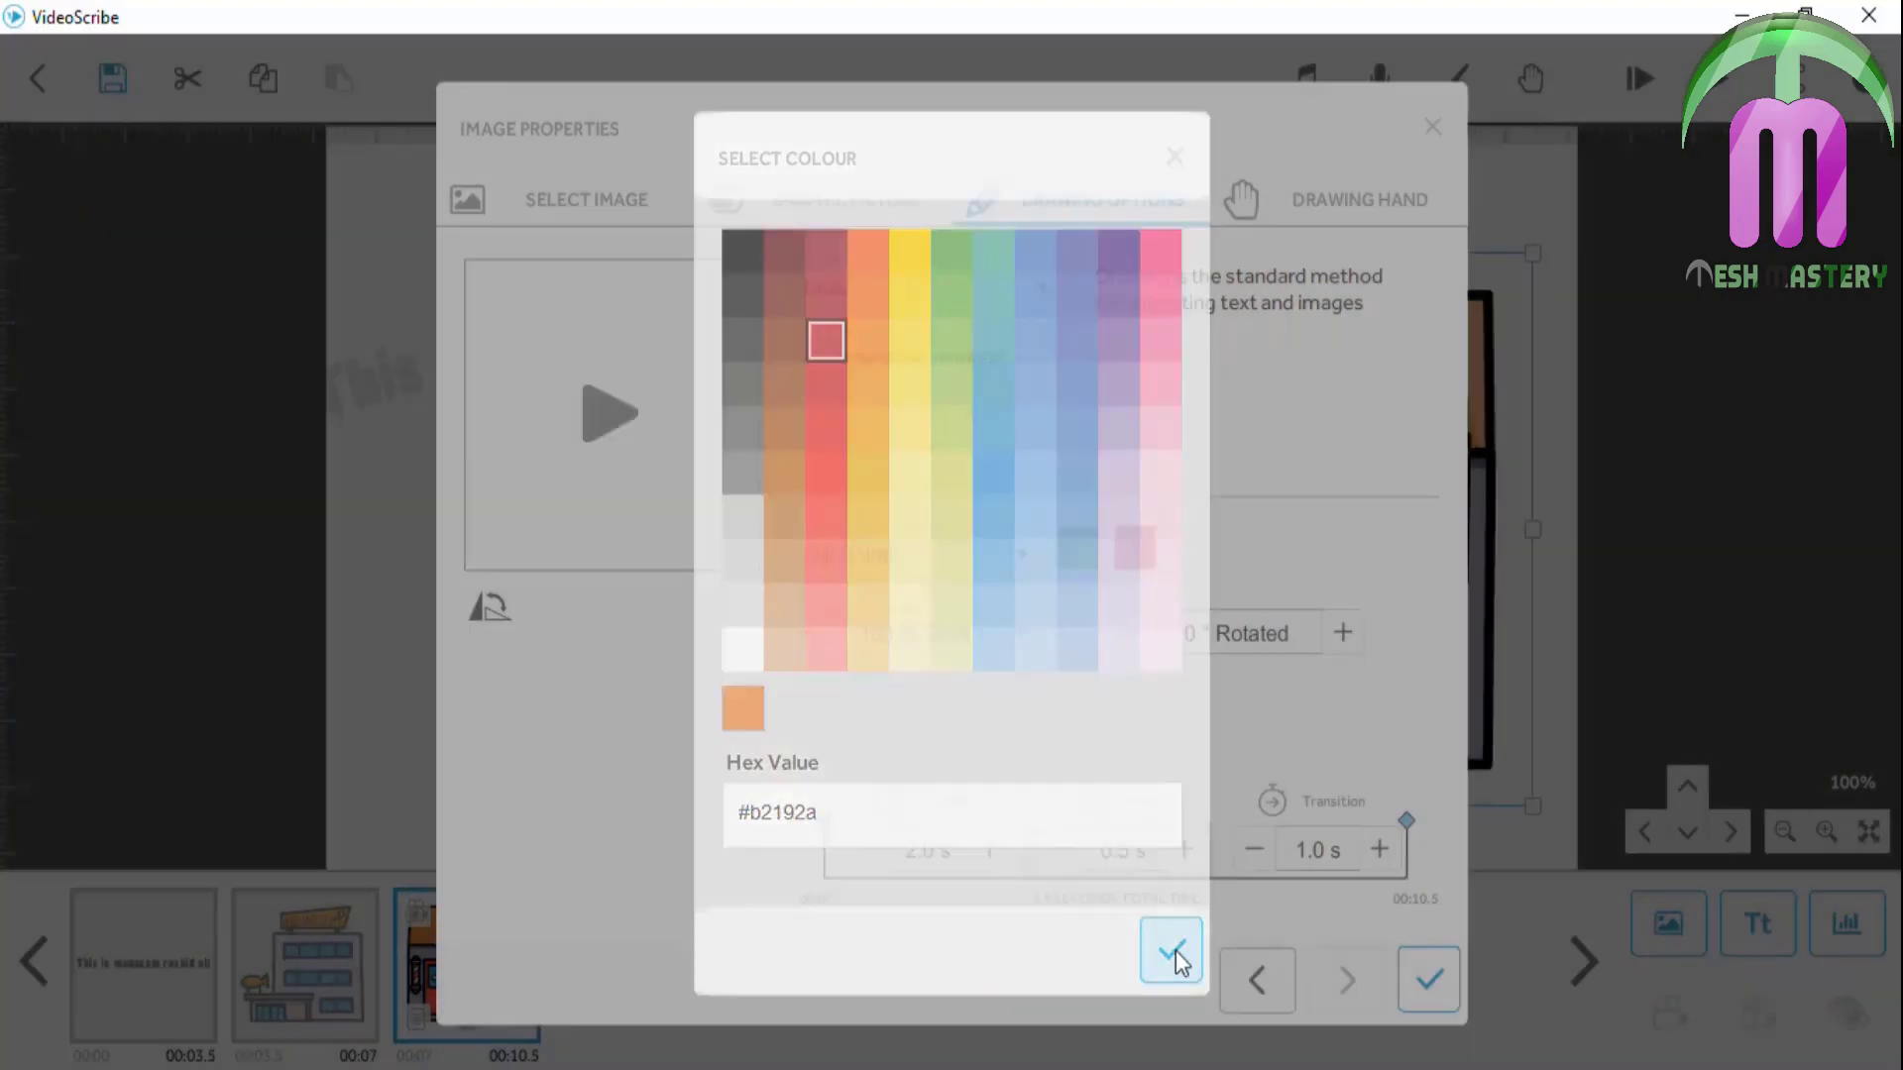
pyautogui.click(1171, 950)
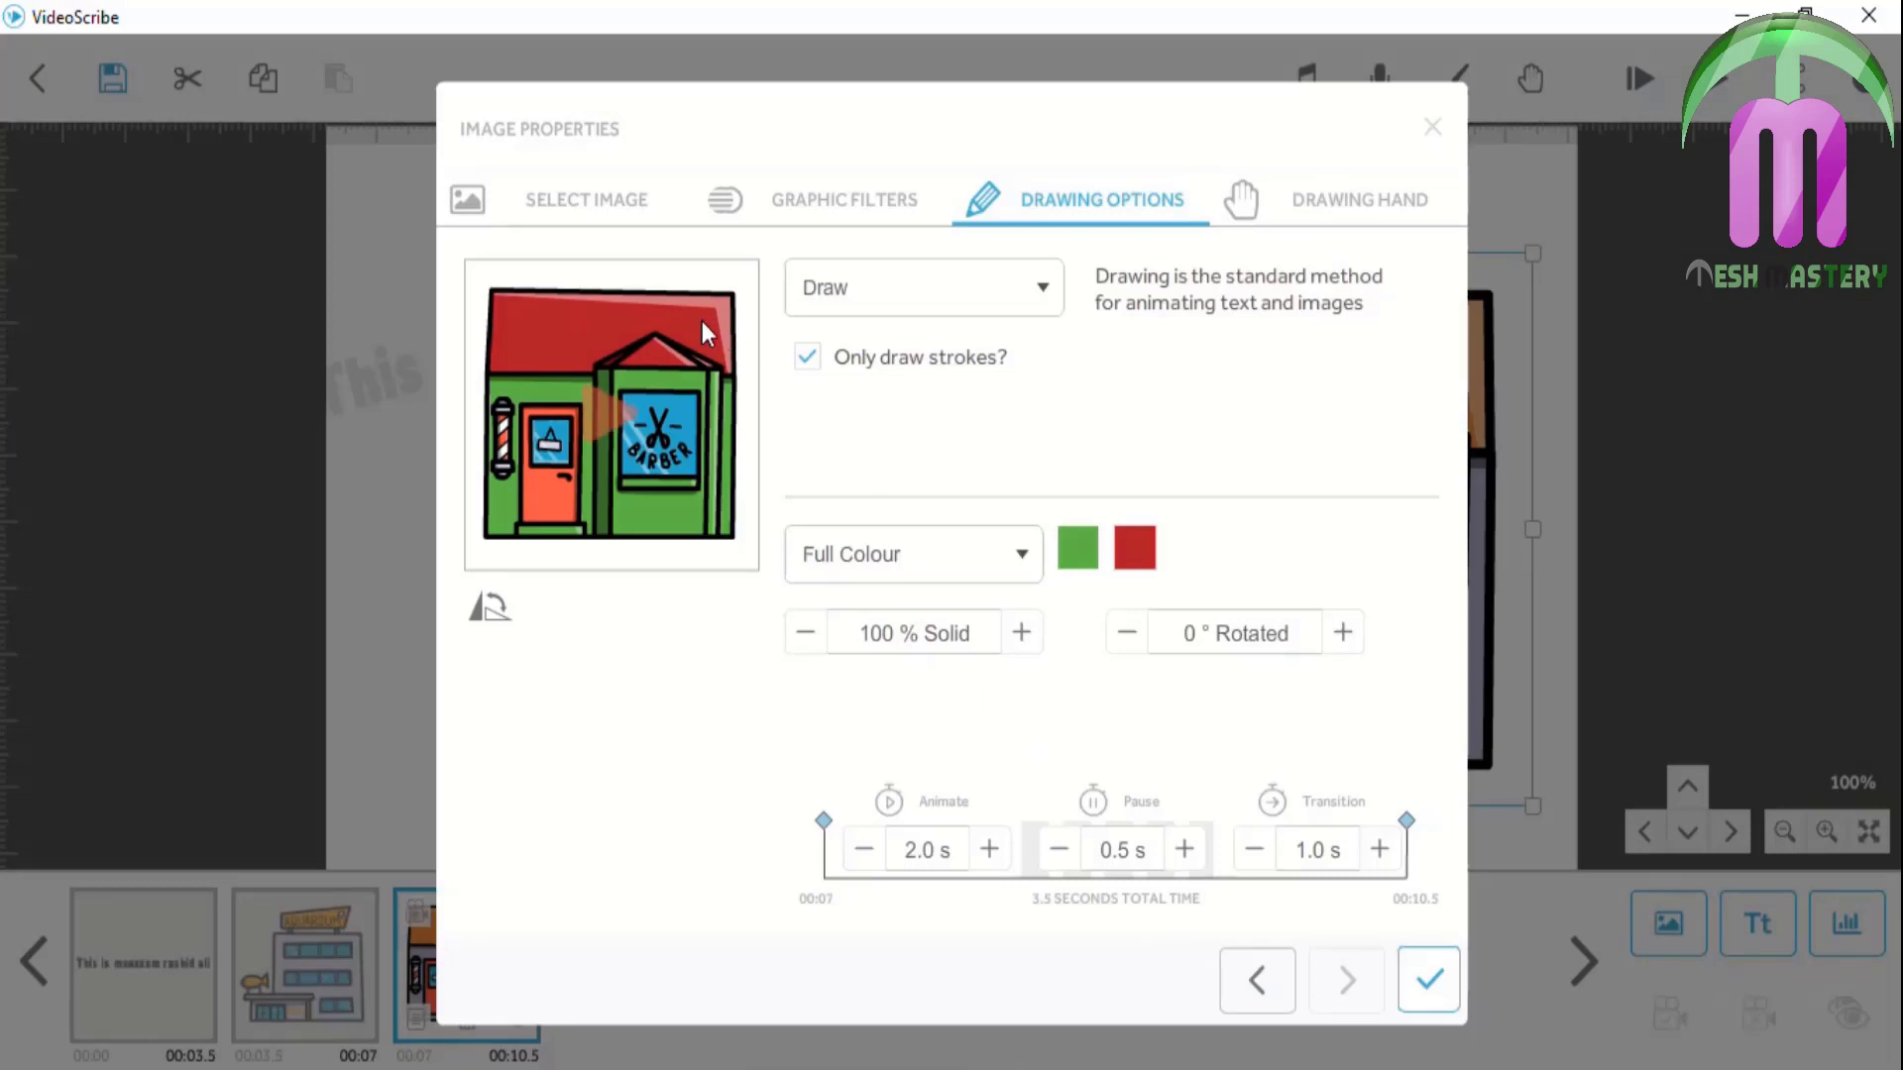
# Browse the colour mode list and the opacity help without changing settings
pyautogui.click(911, 558)
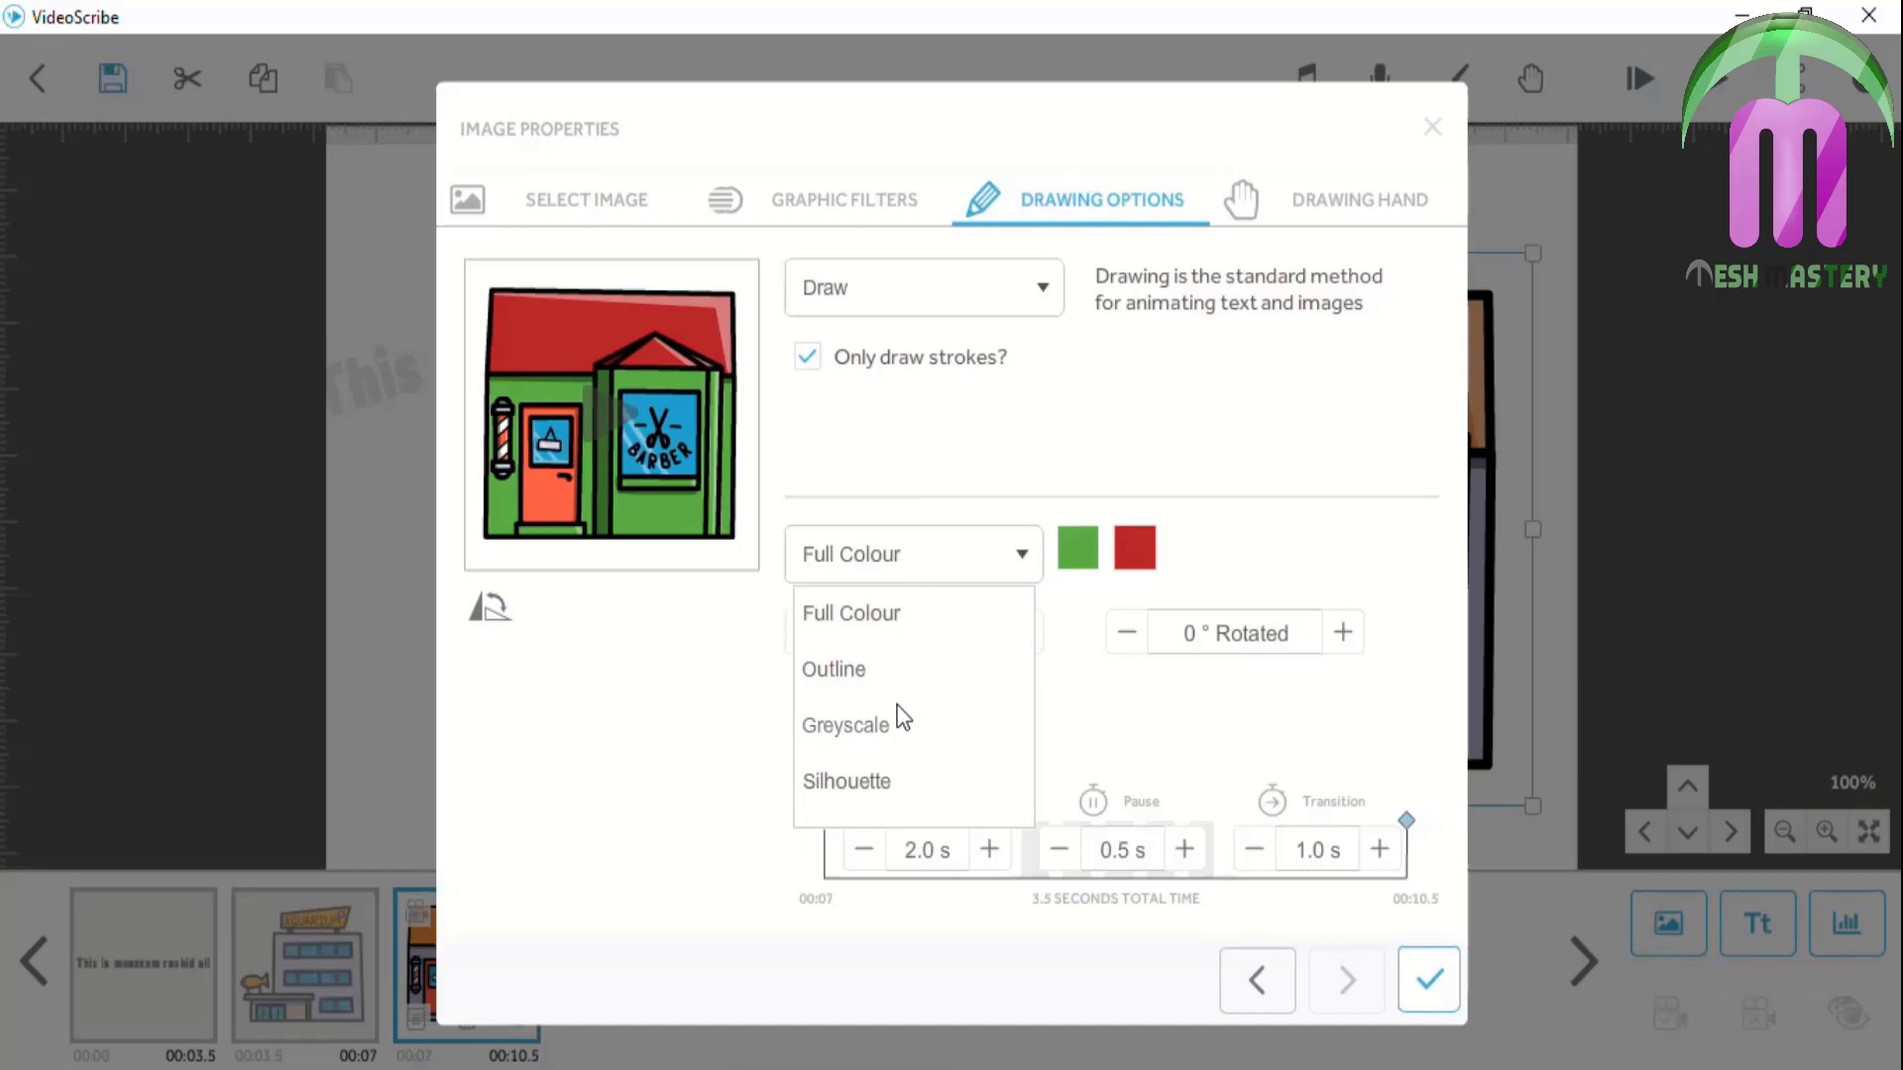
pyautogui.click(911, 623)
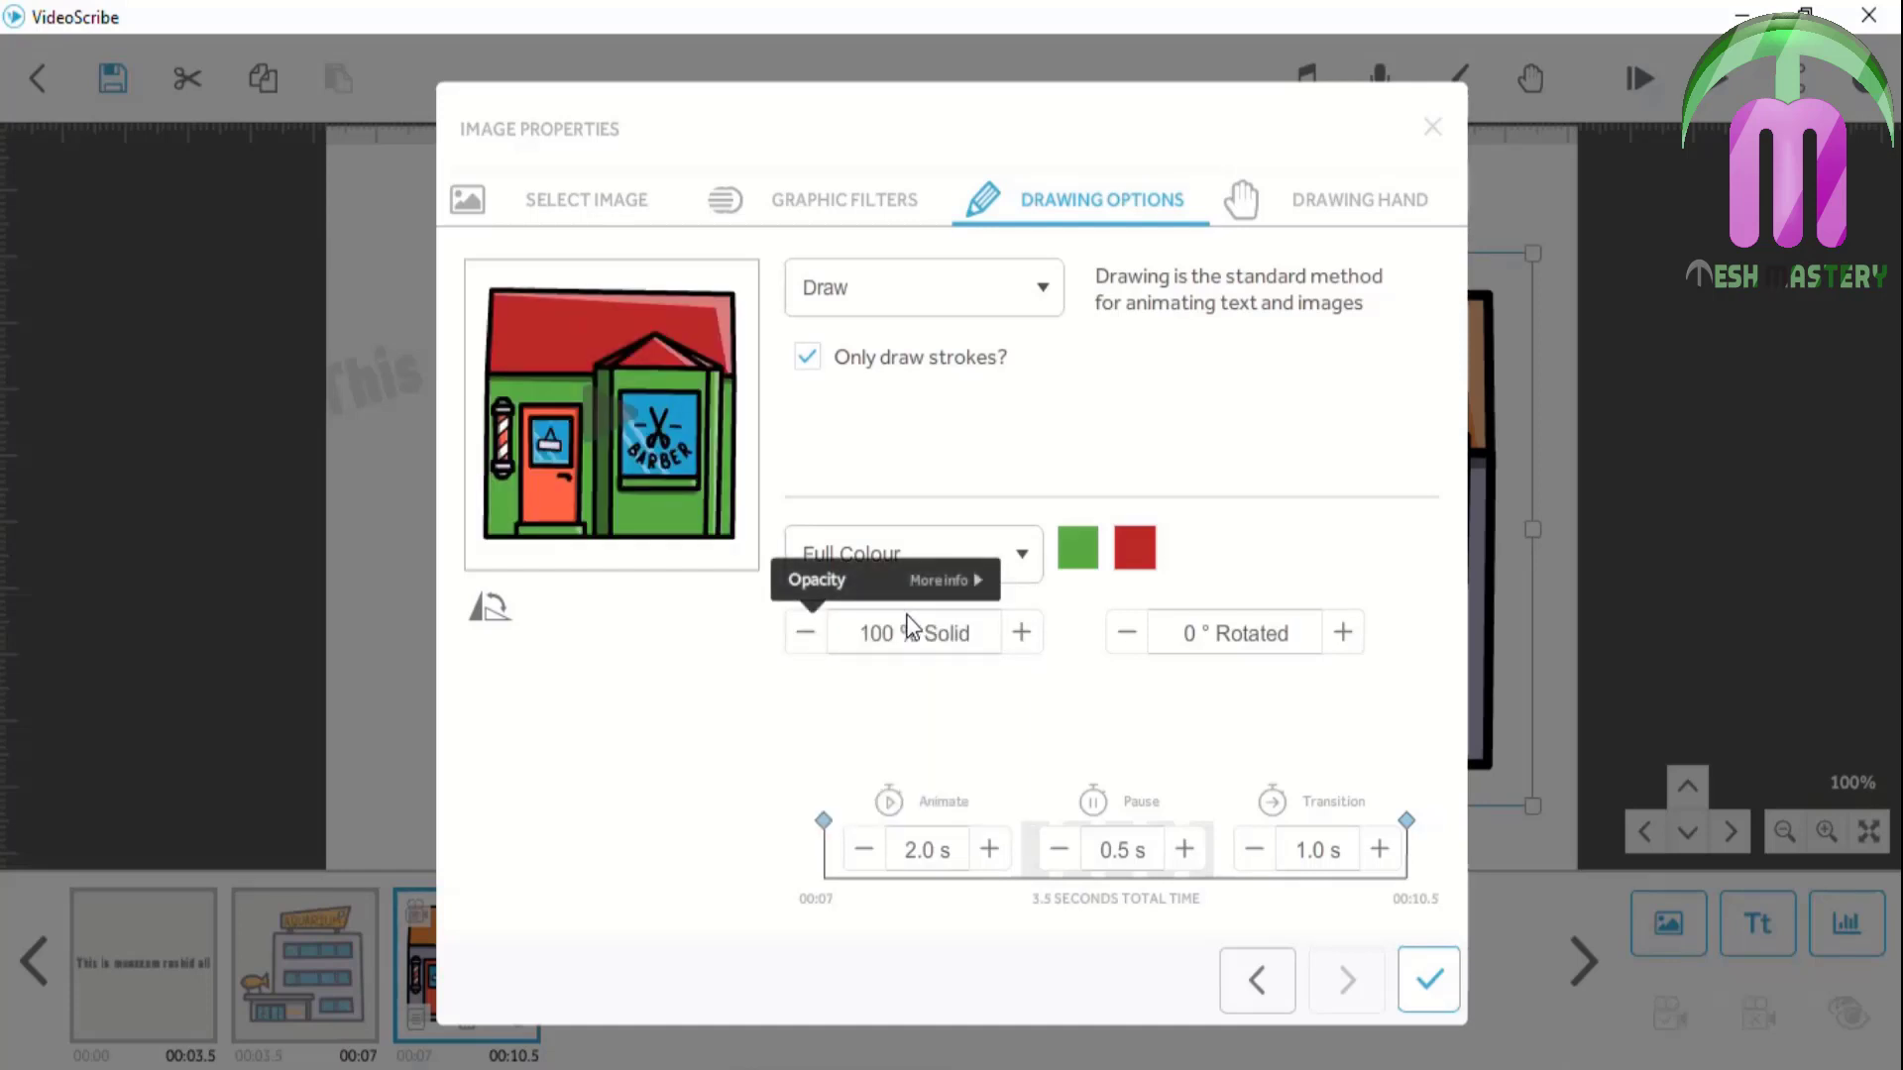
pyautogui.click(995, 581)
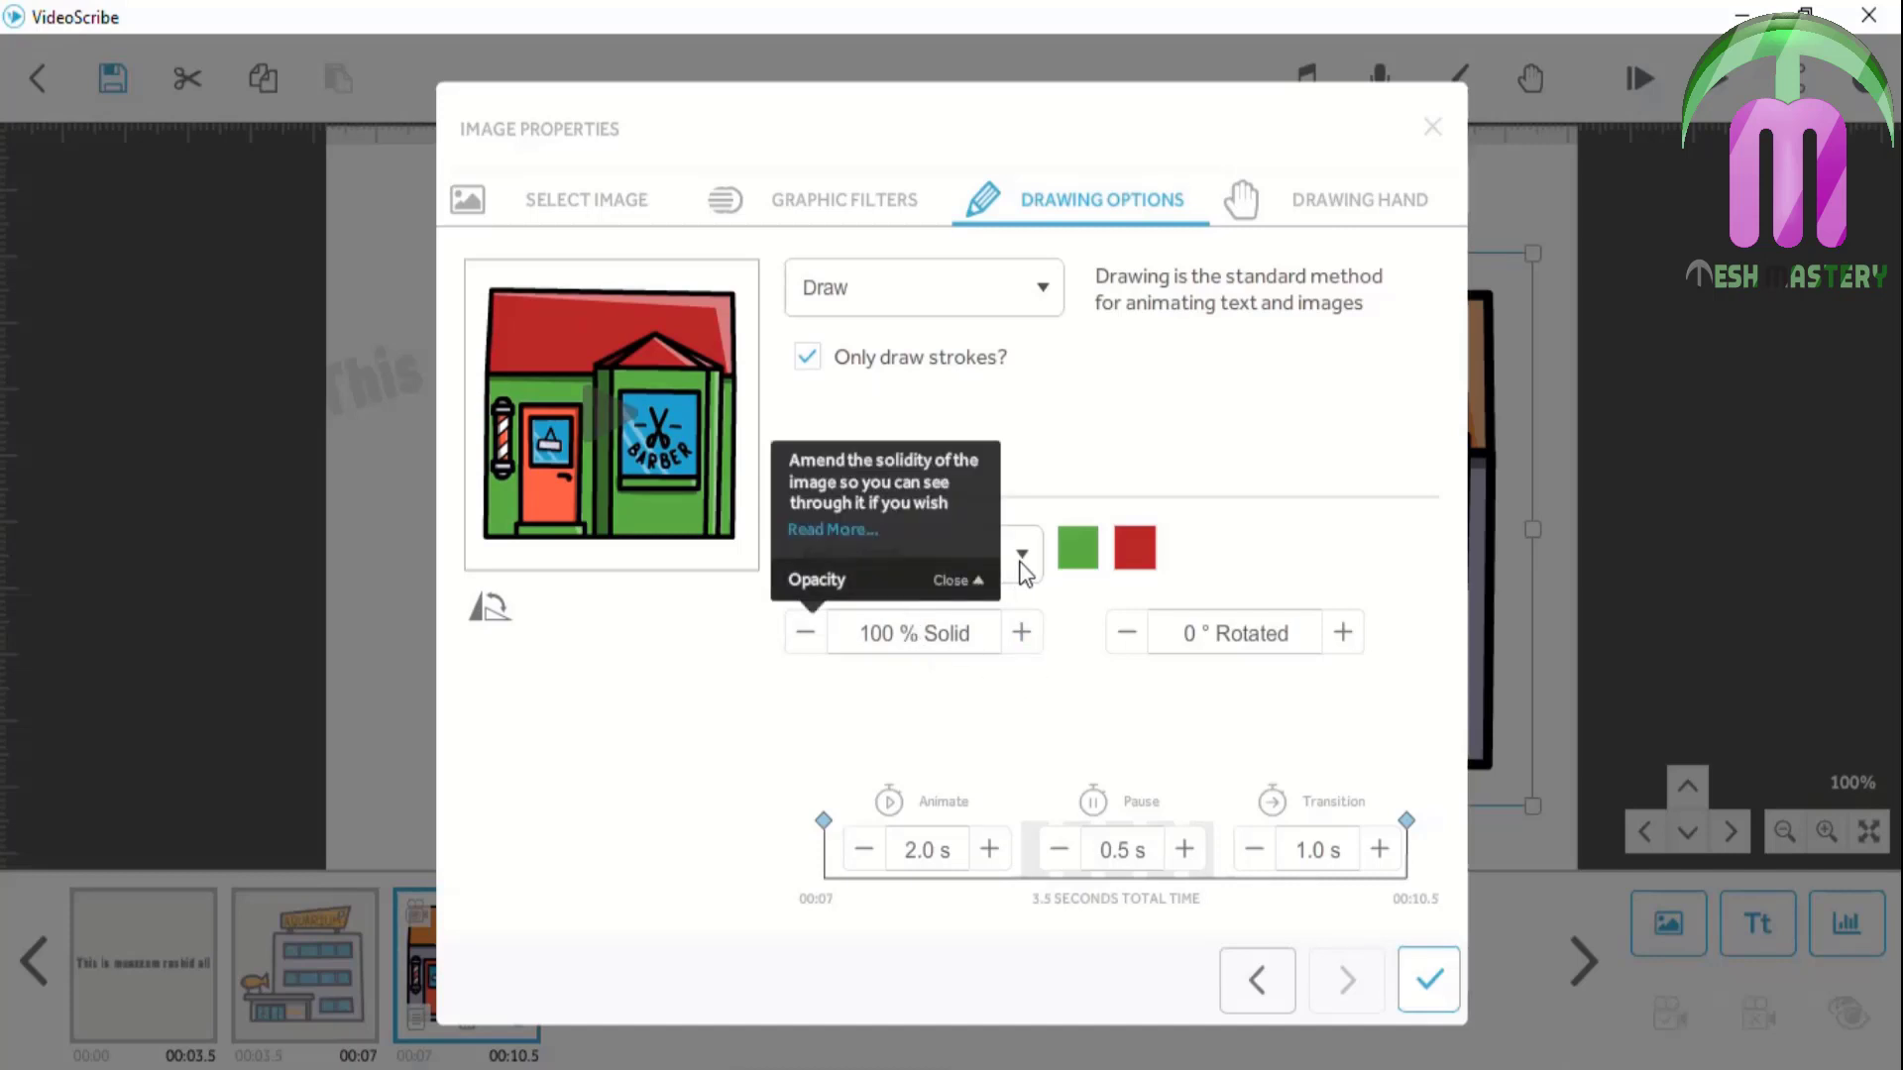
pyautogui.click(1012, 564)
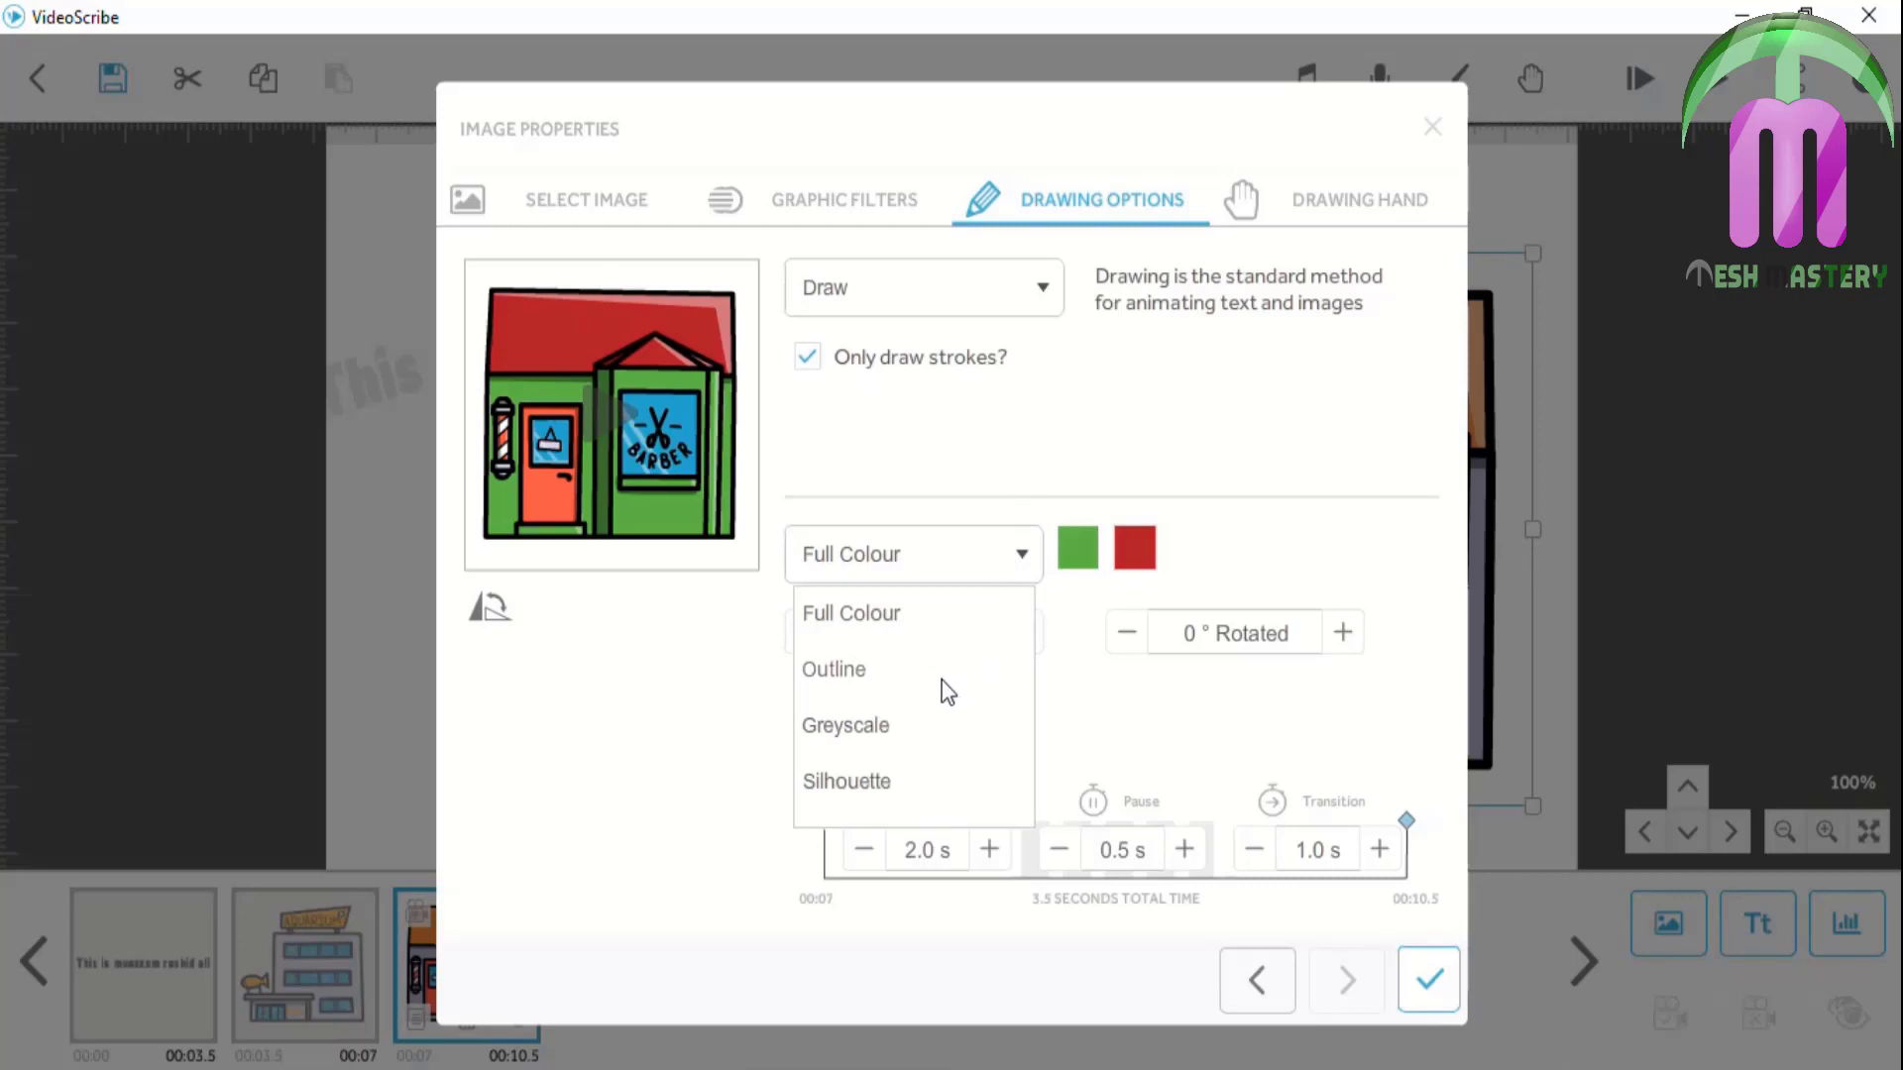
# Switch the barber shop image to Outline mode and preview the scene
pyautogui.click(860, 672)
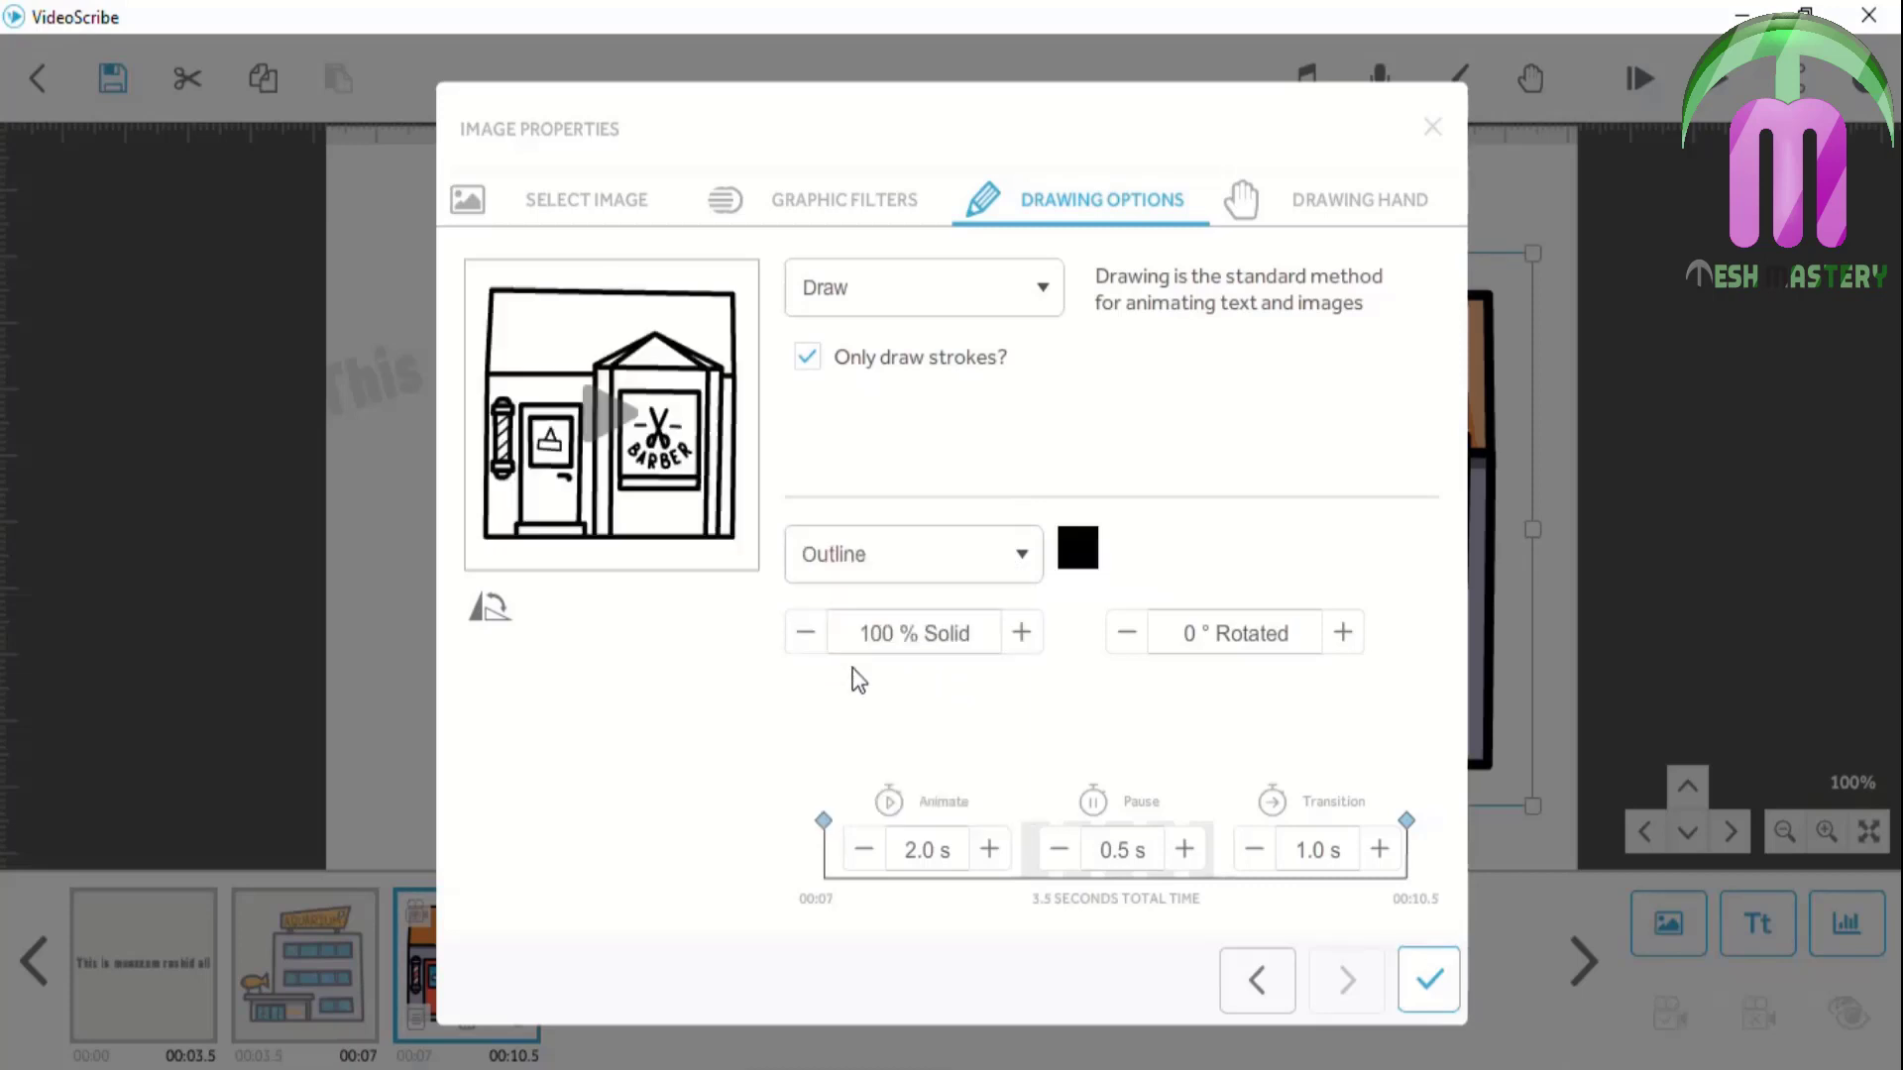
pyautogui.click(1428, 980)
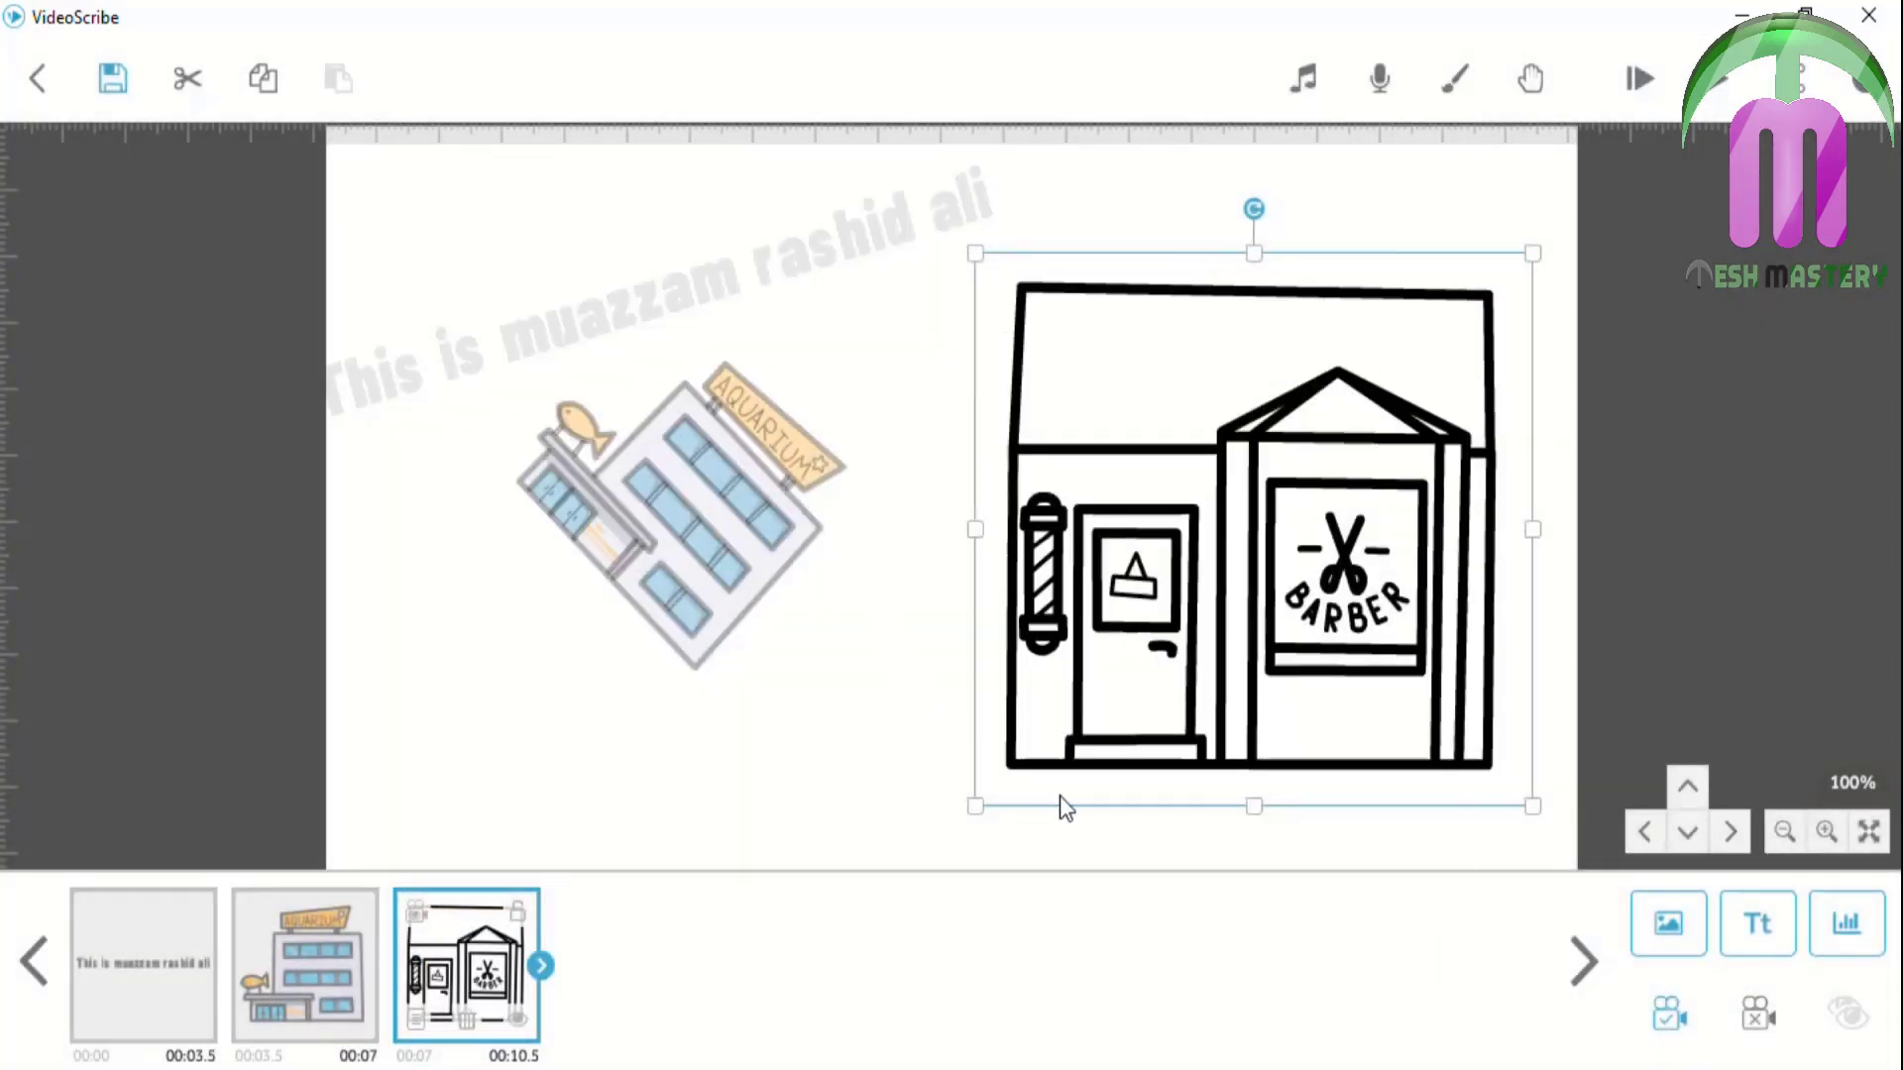
pyautogui.click(1640, 79)
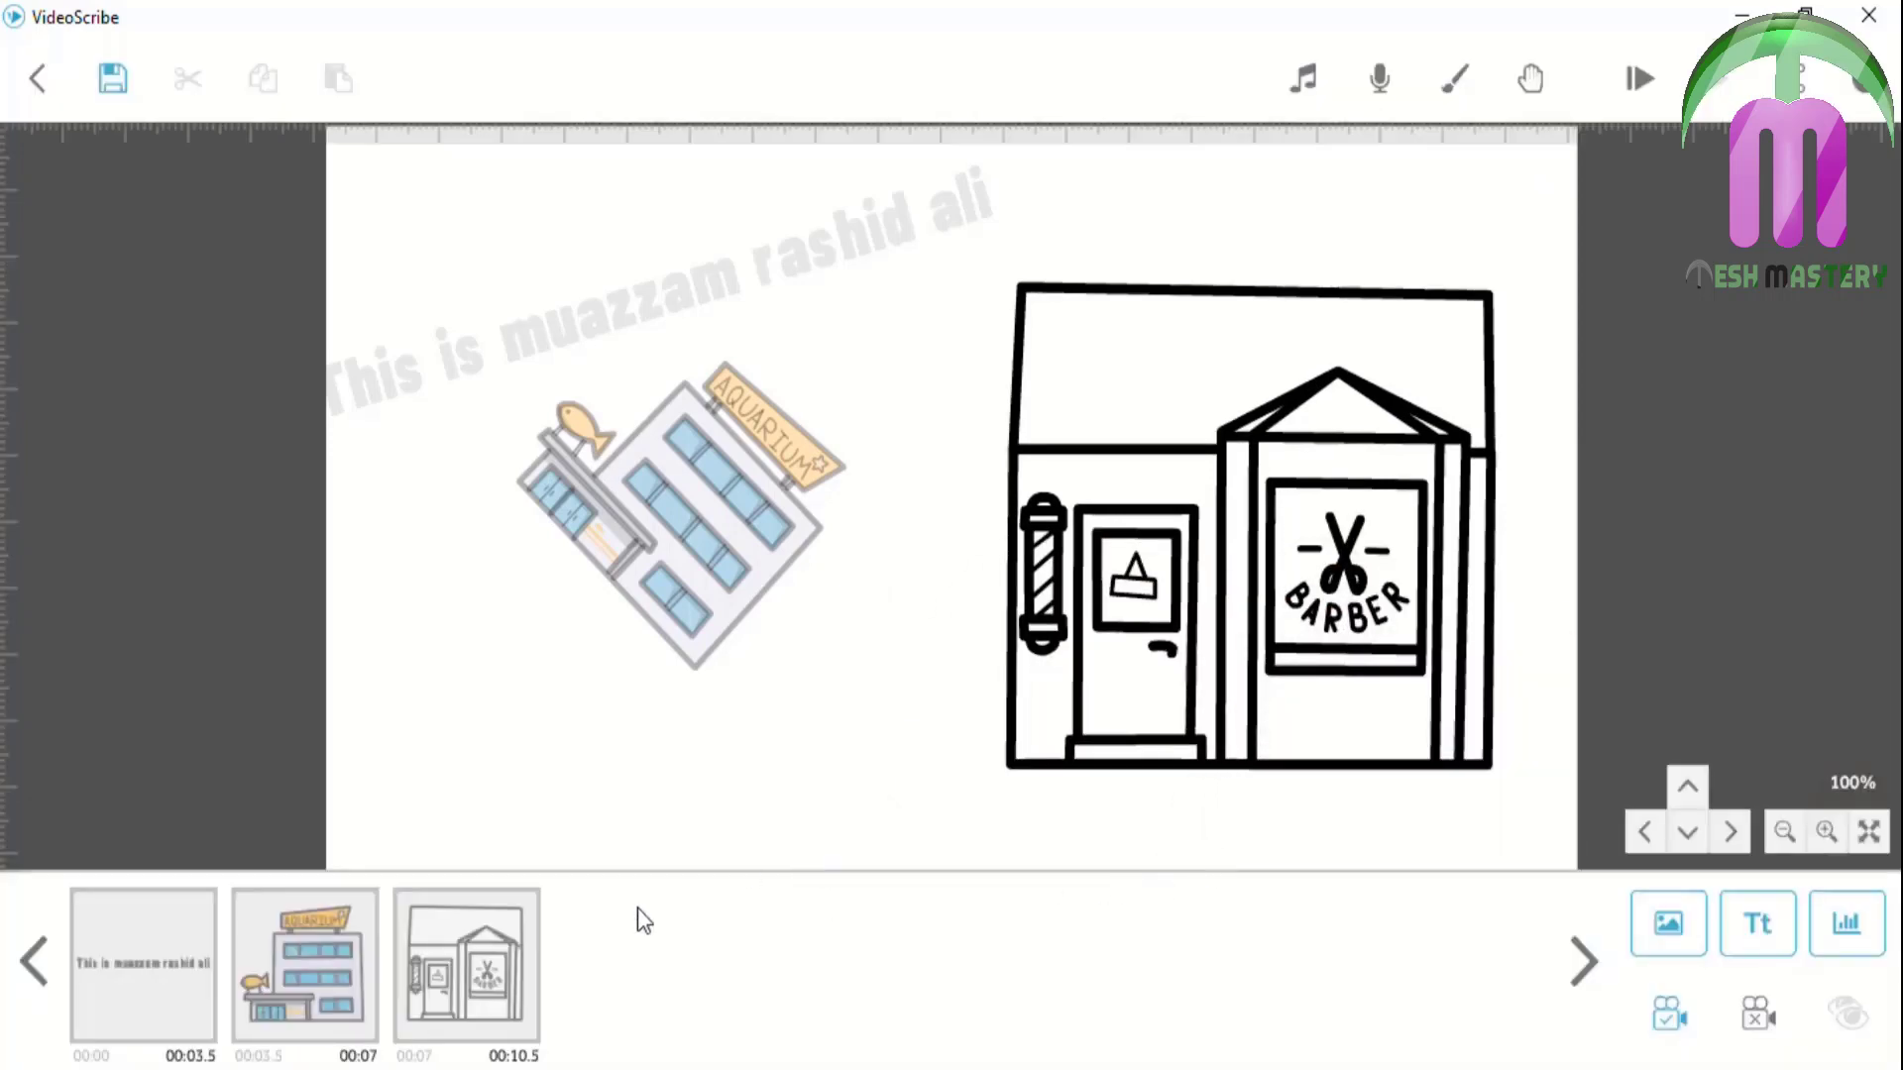
# Reopen the barber image's Drawing Options and open the black outline colour picker
pyautogui.click(459, 969)
pyautogui.click(414, 1024)
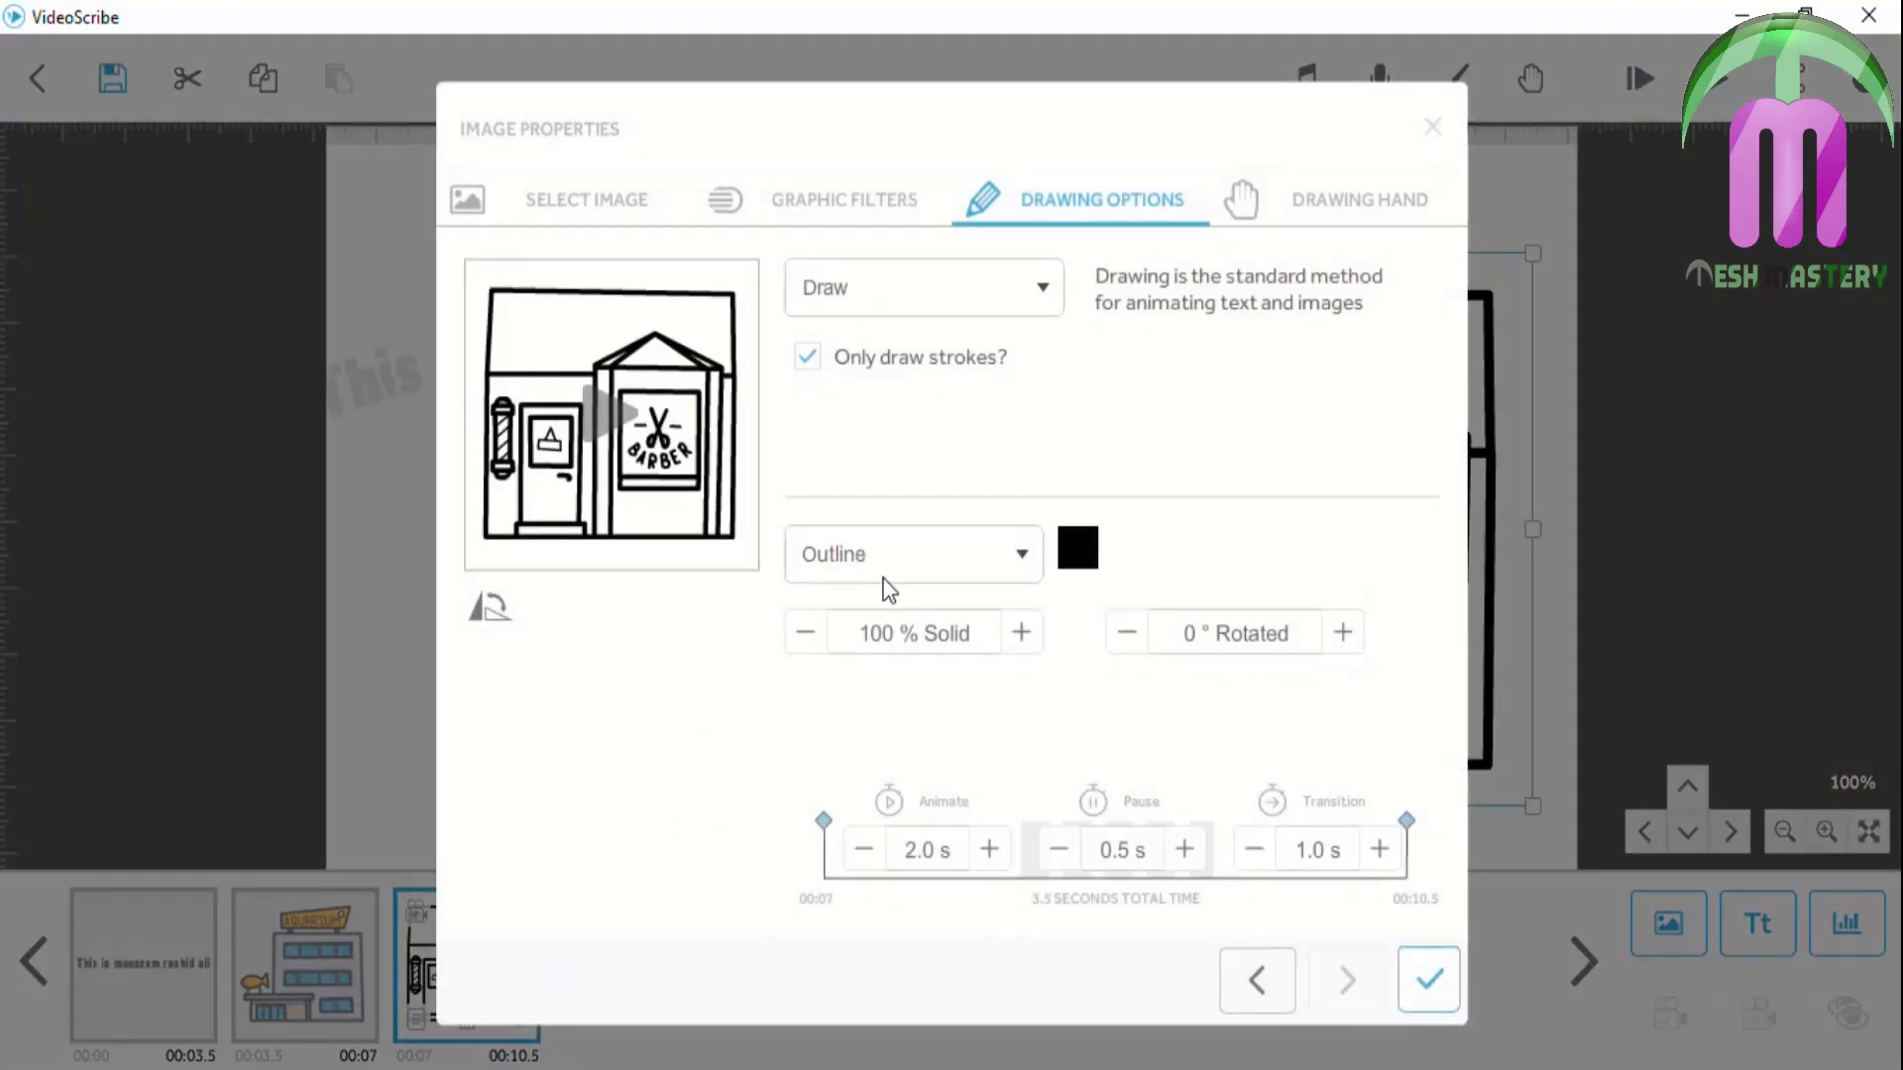
pyautogui.click(1029, 558)
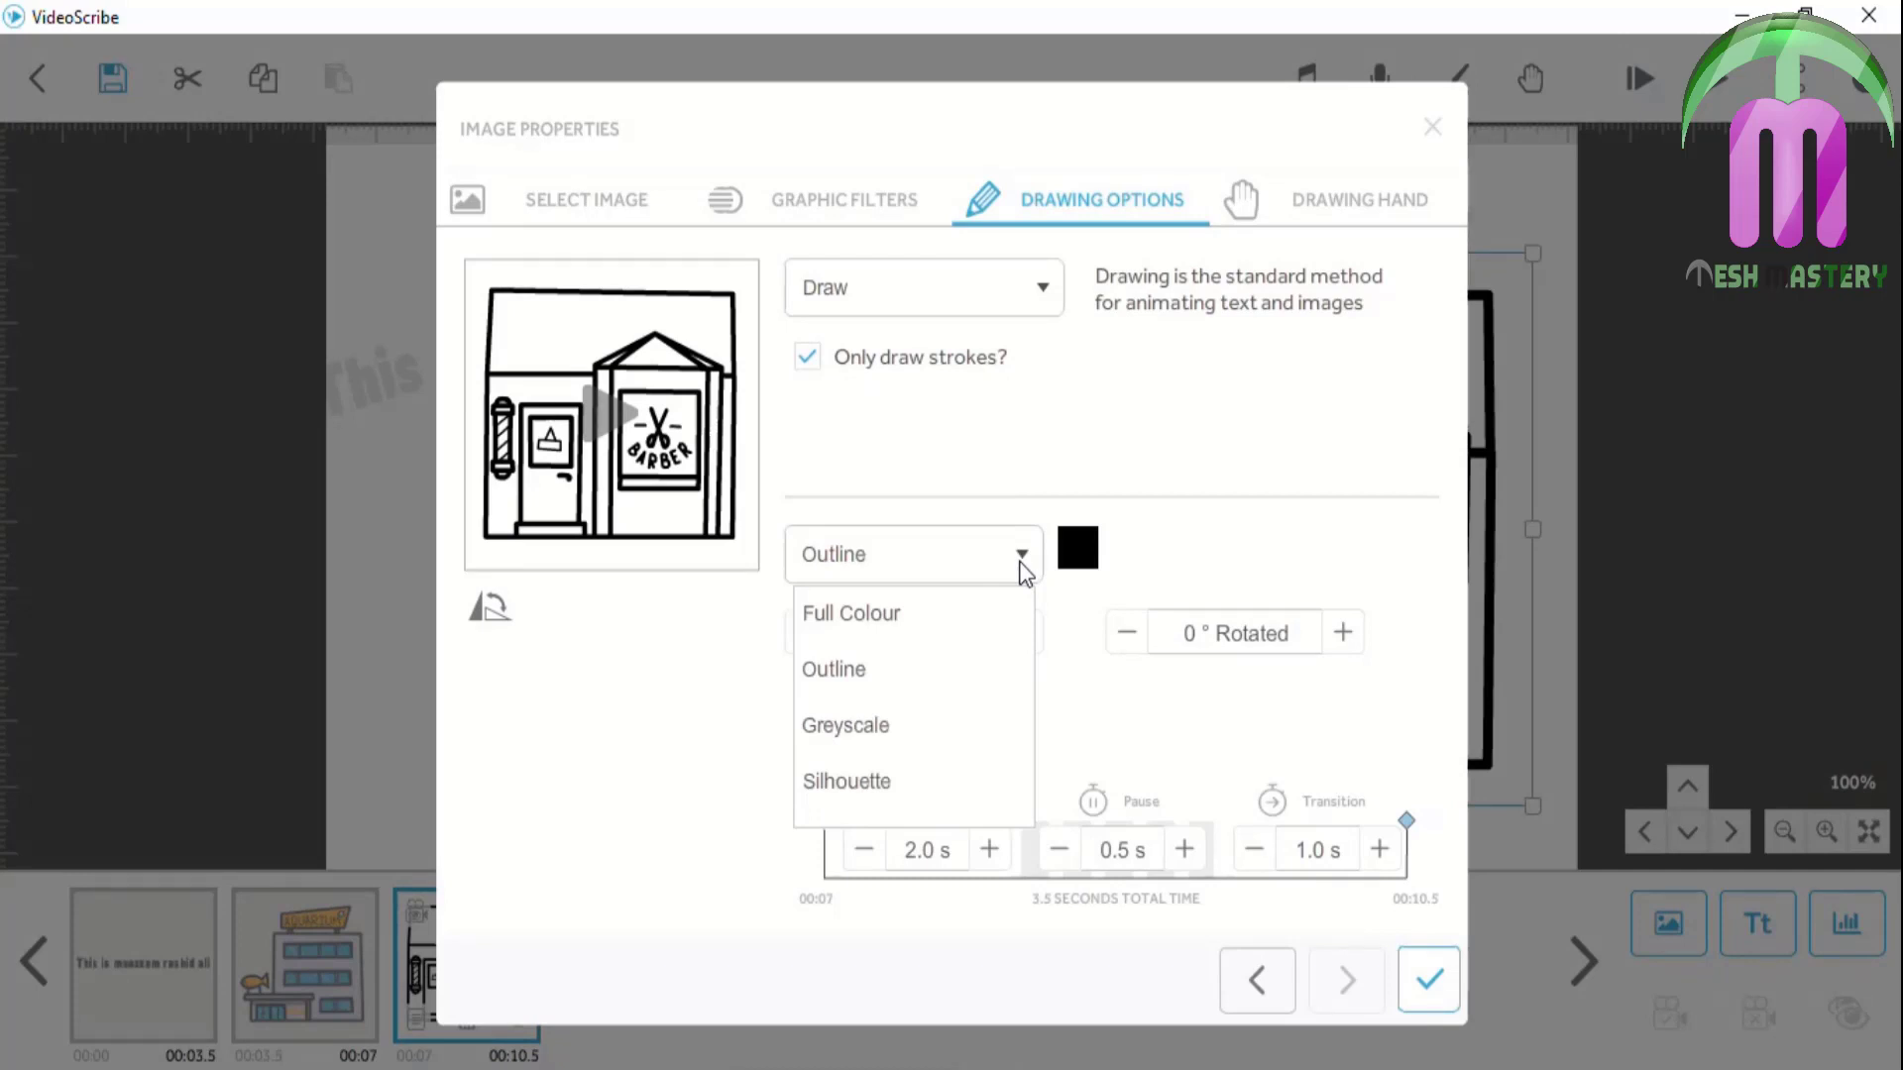
pyautogui.click(1025, 572)
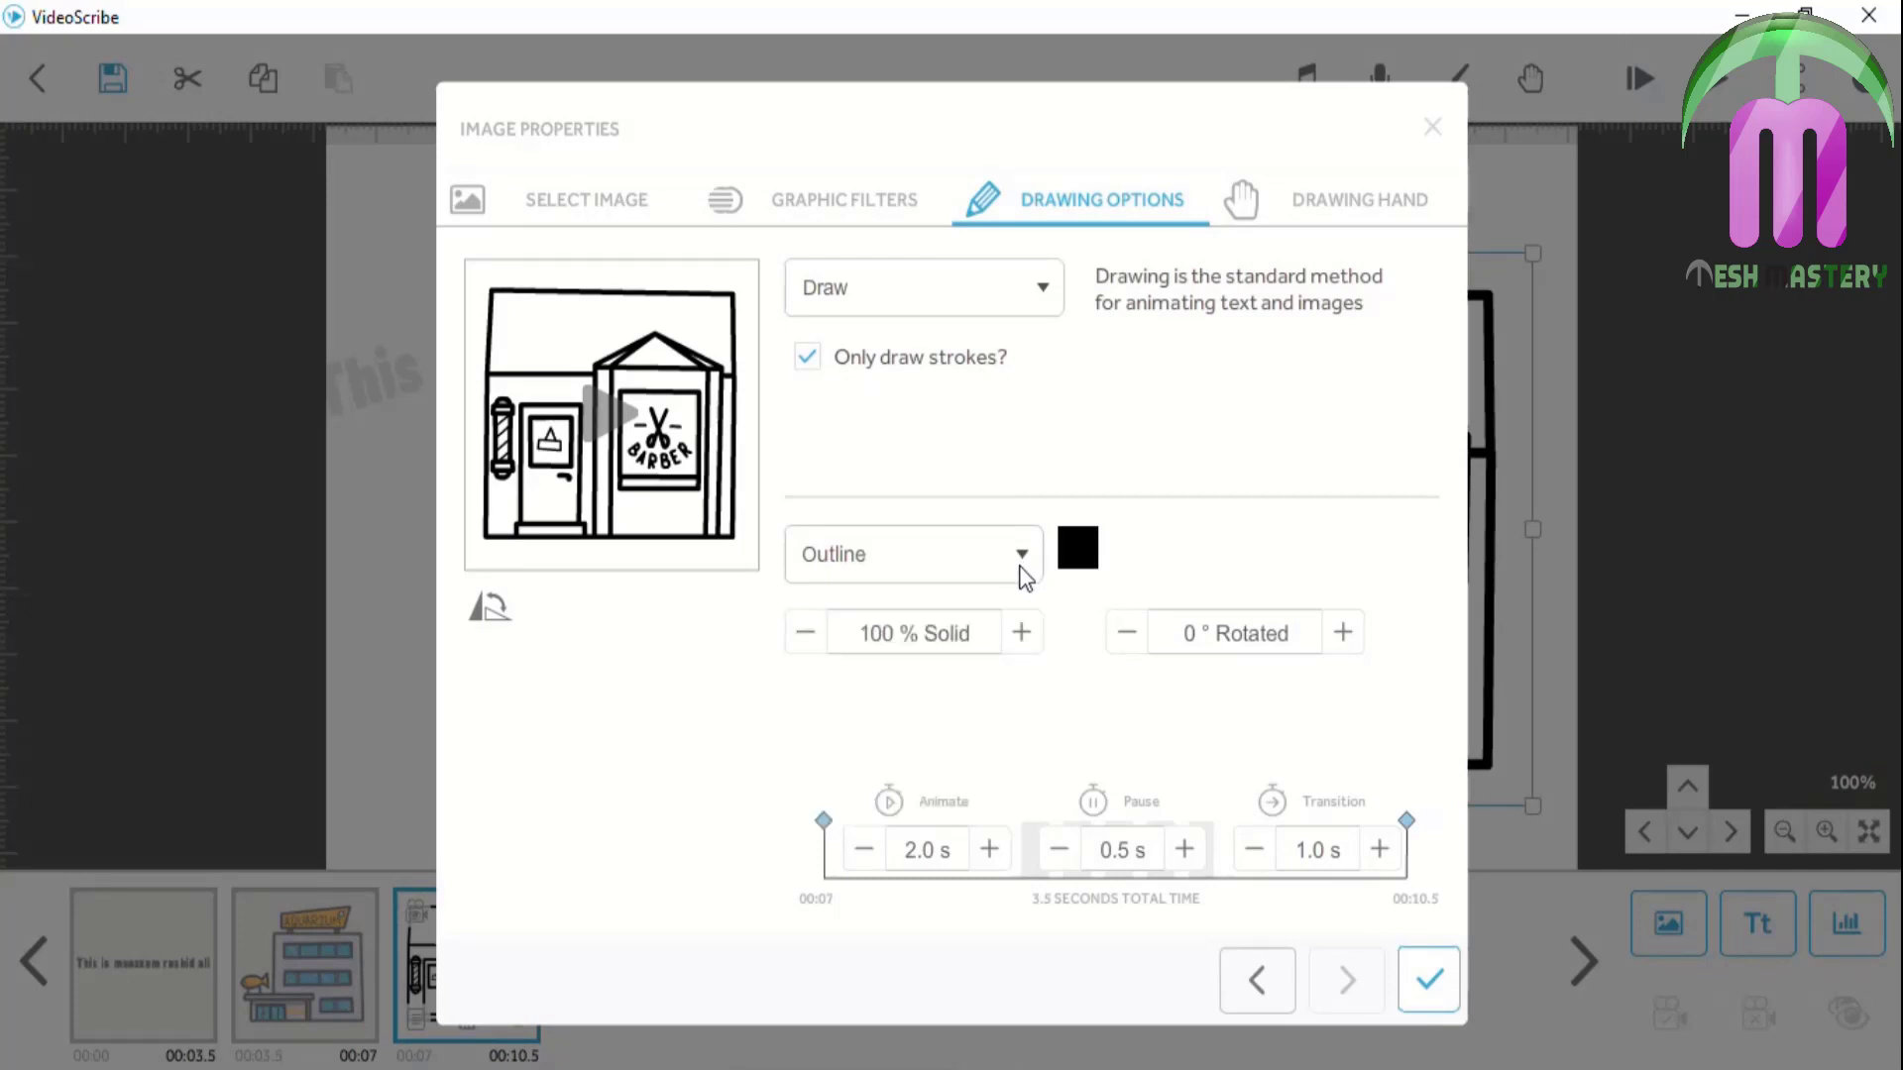
pyautogui.click(1072, 546)
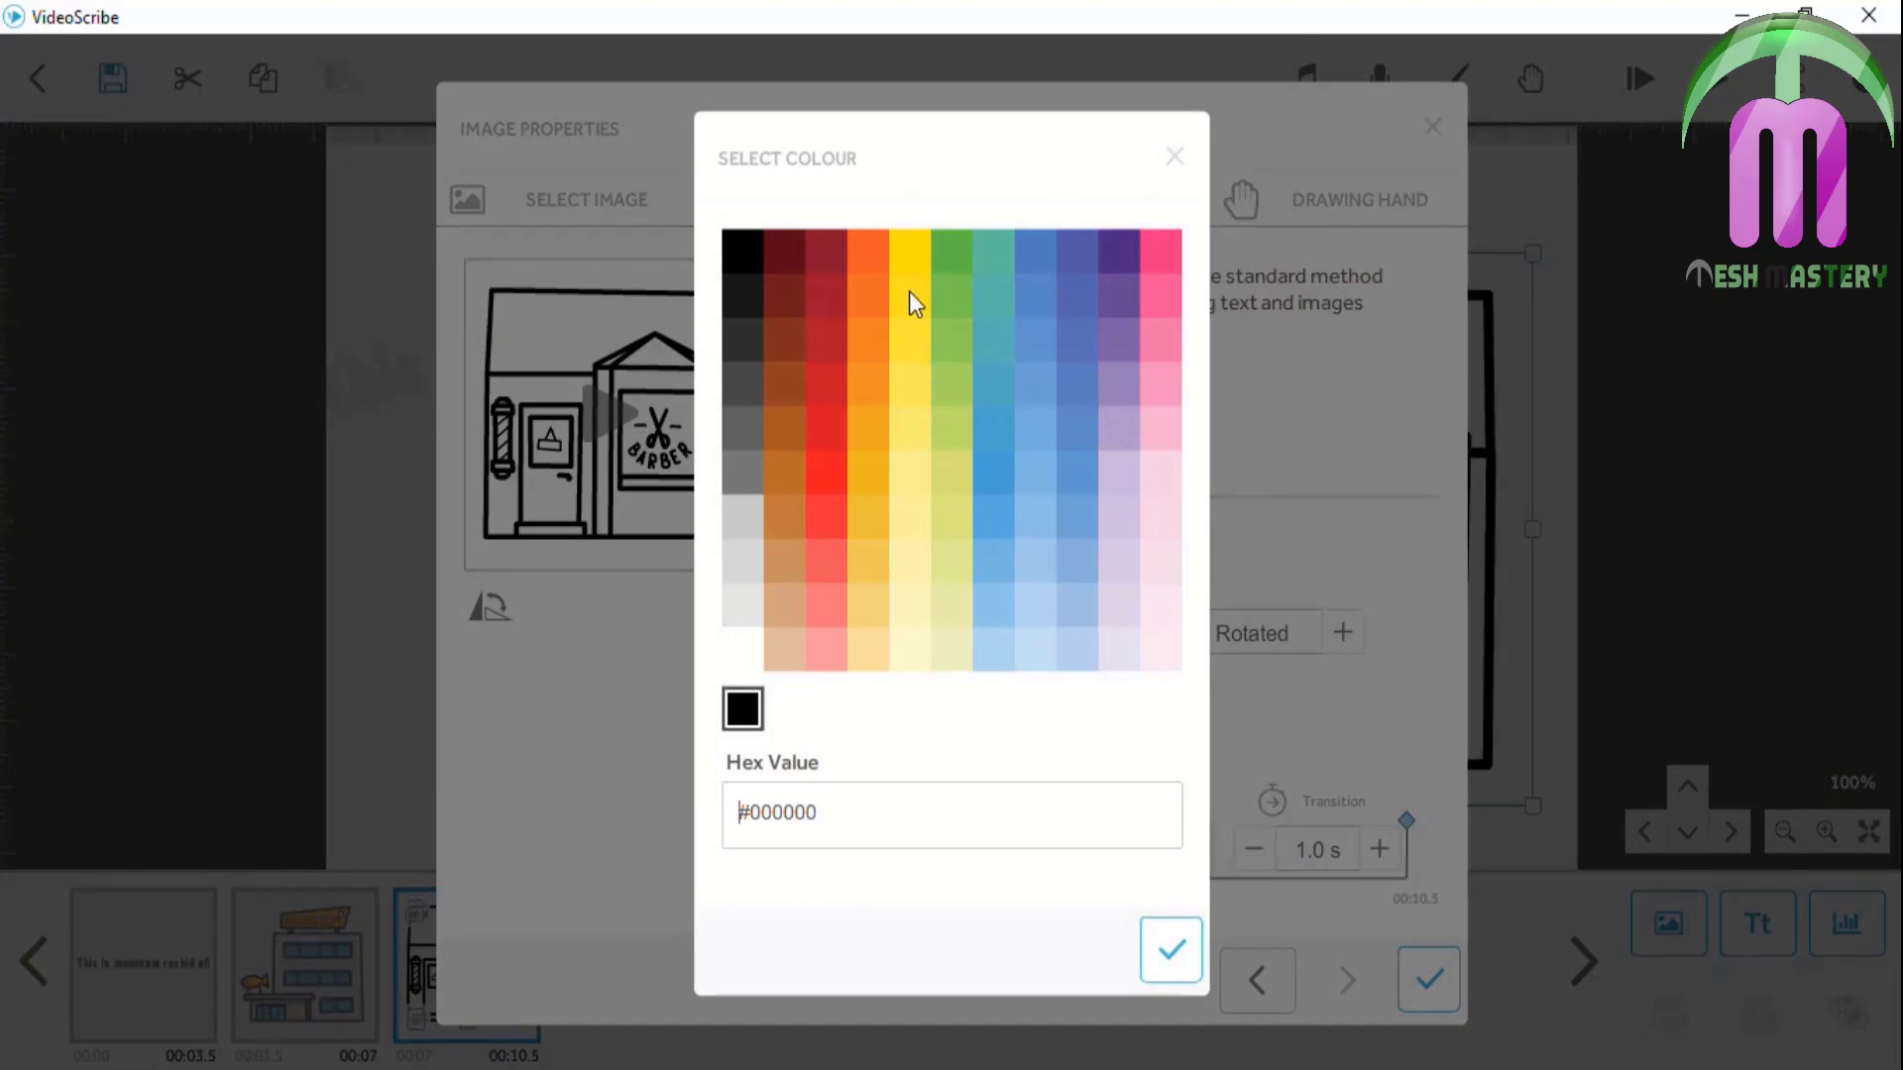
# Apply yellow #fede00 as the barber shop outline colour and close Image Properties
pyautogui.click(917, 249)
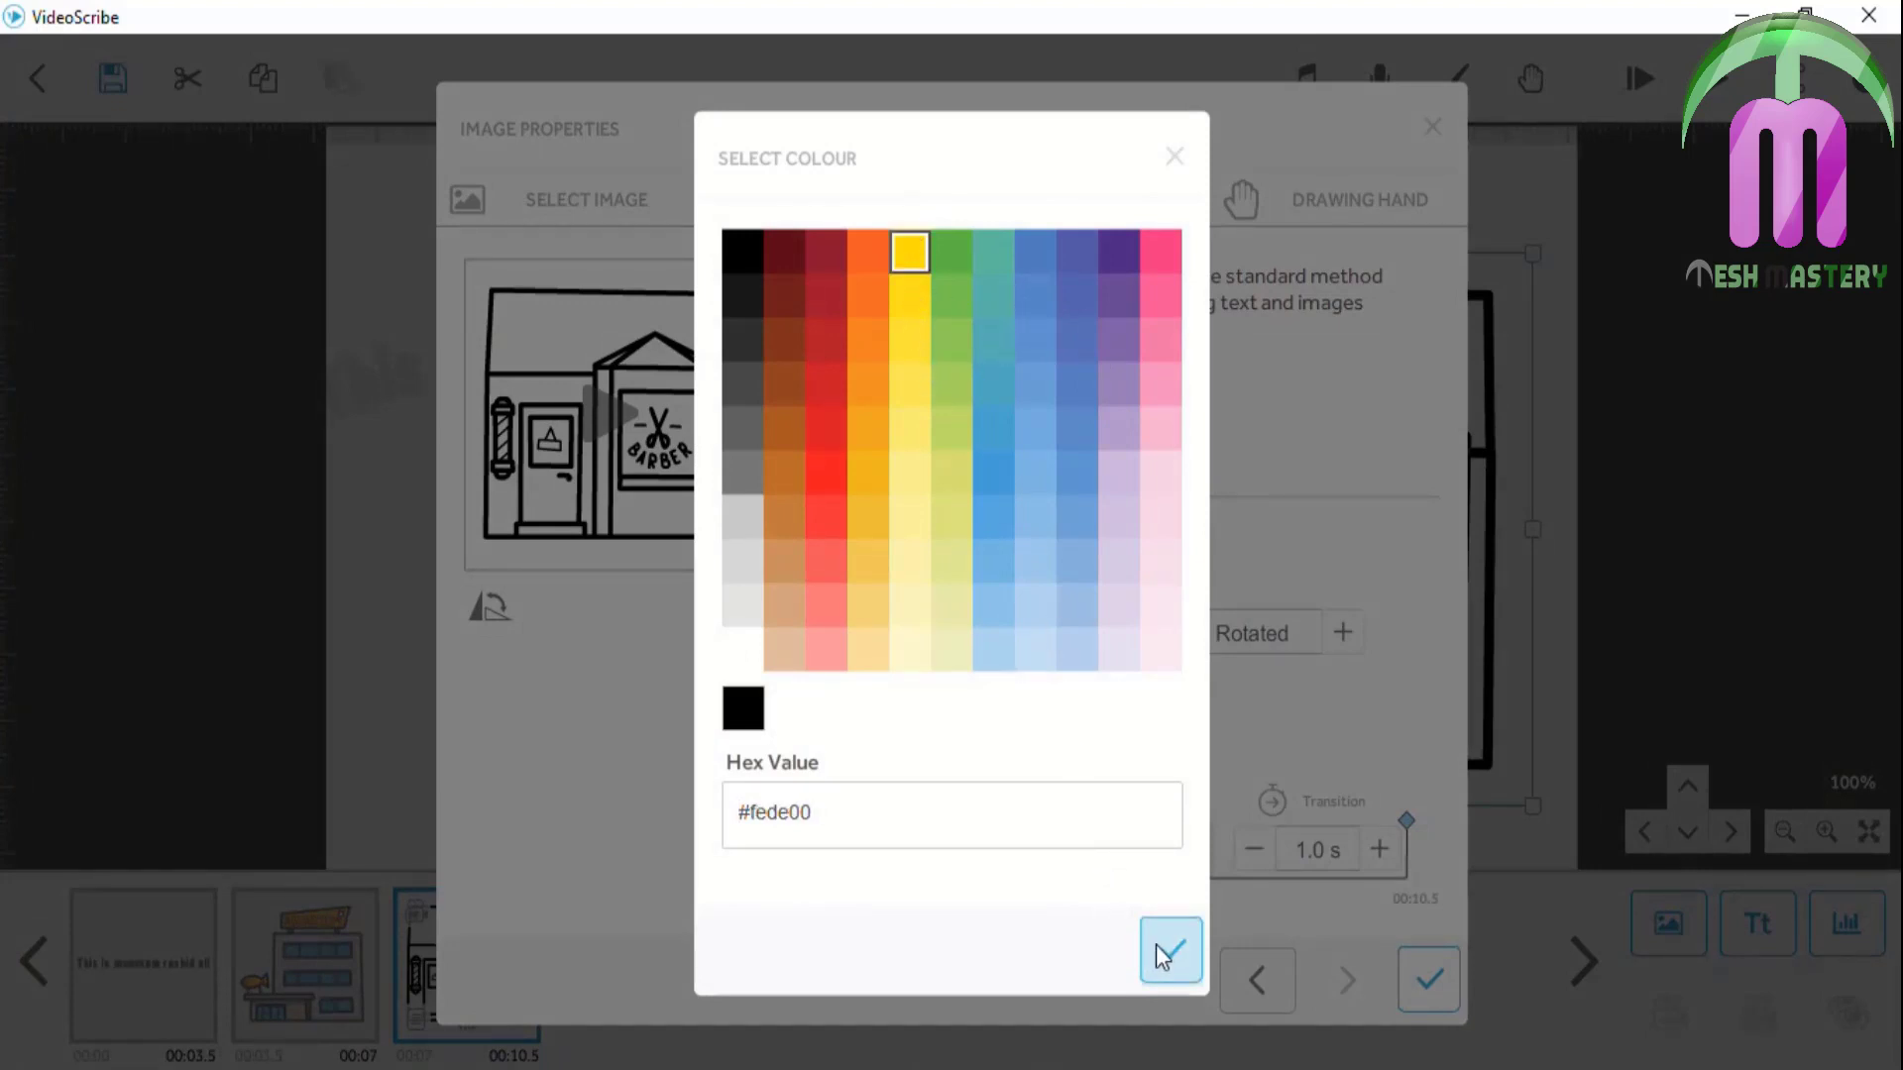
pyautogui.click(1177, 966)
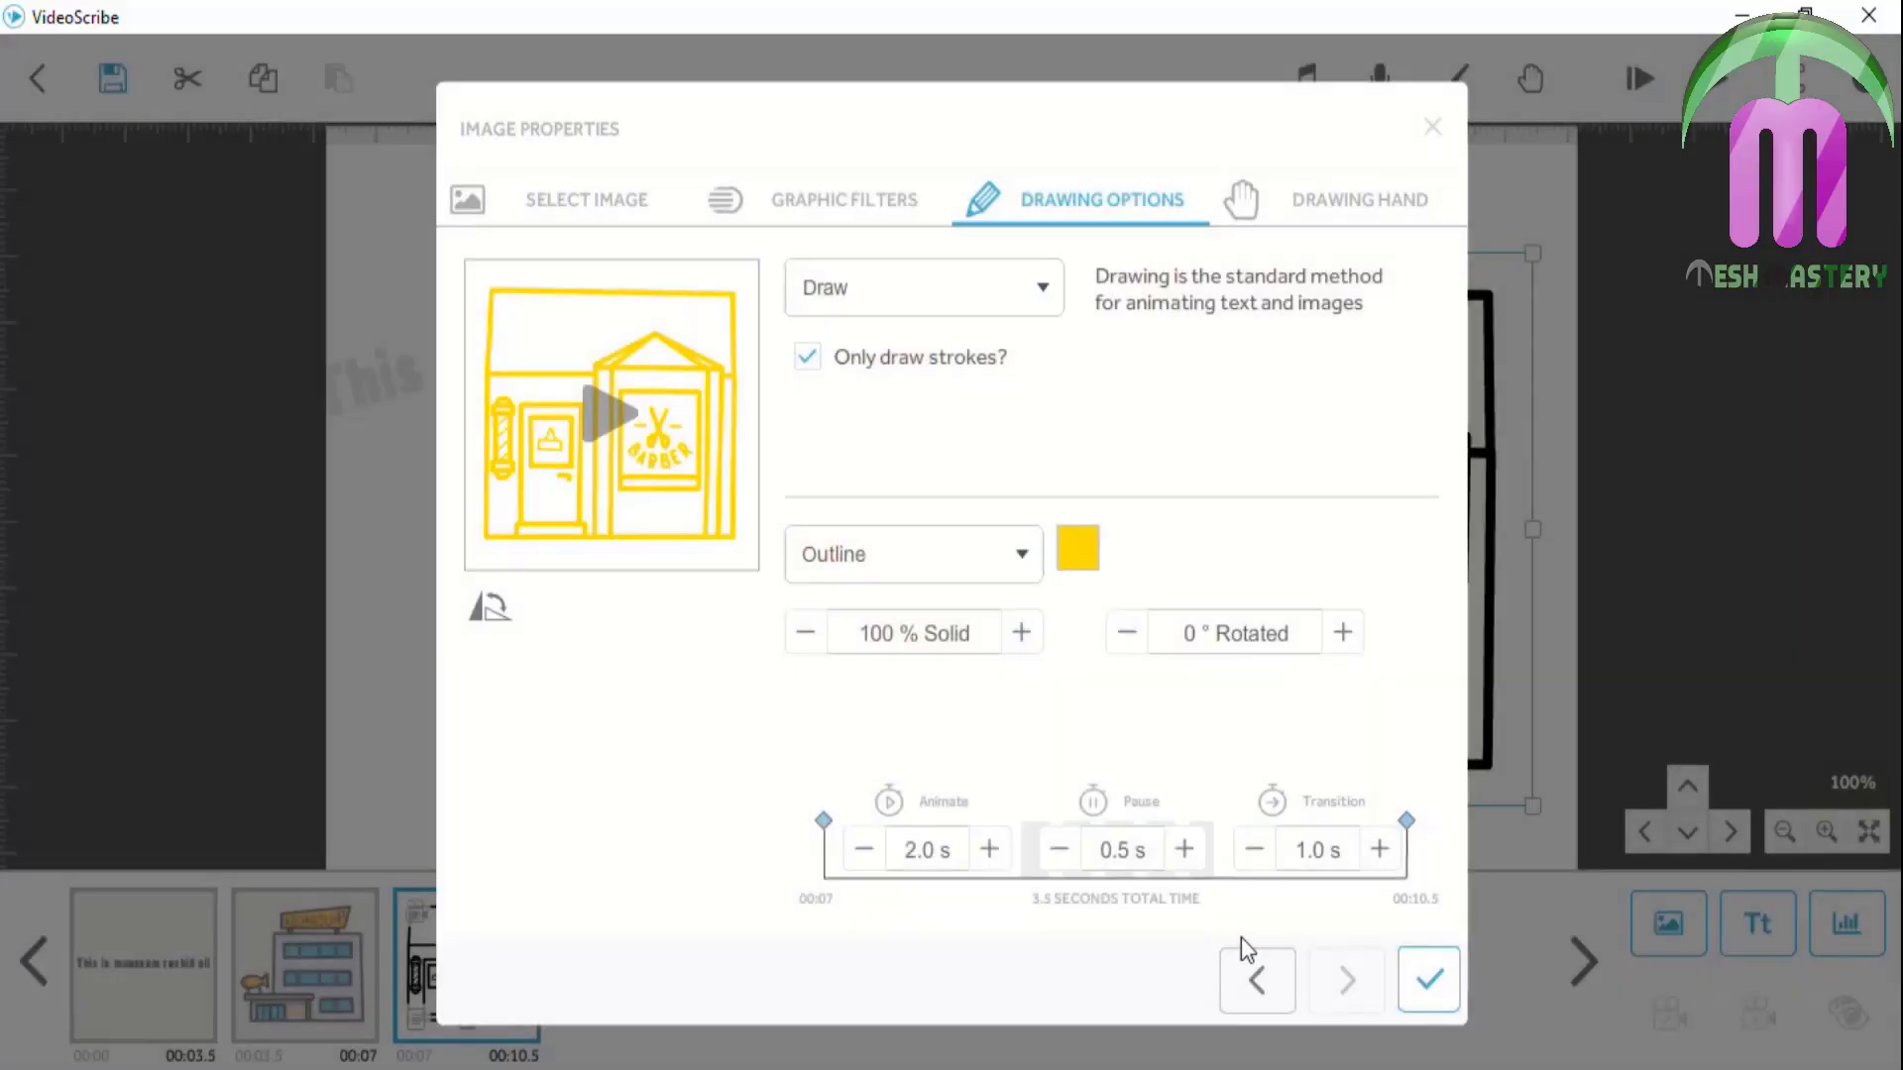
pyautogui.click(1423, 968)
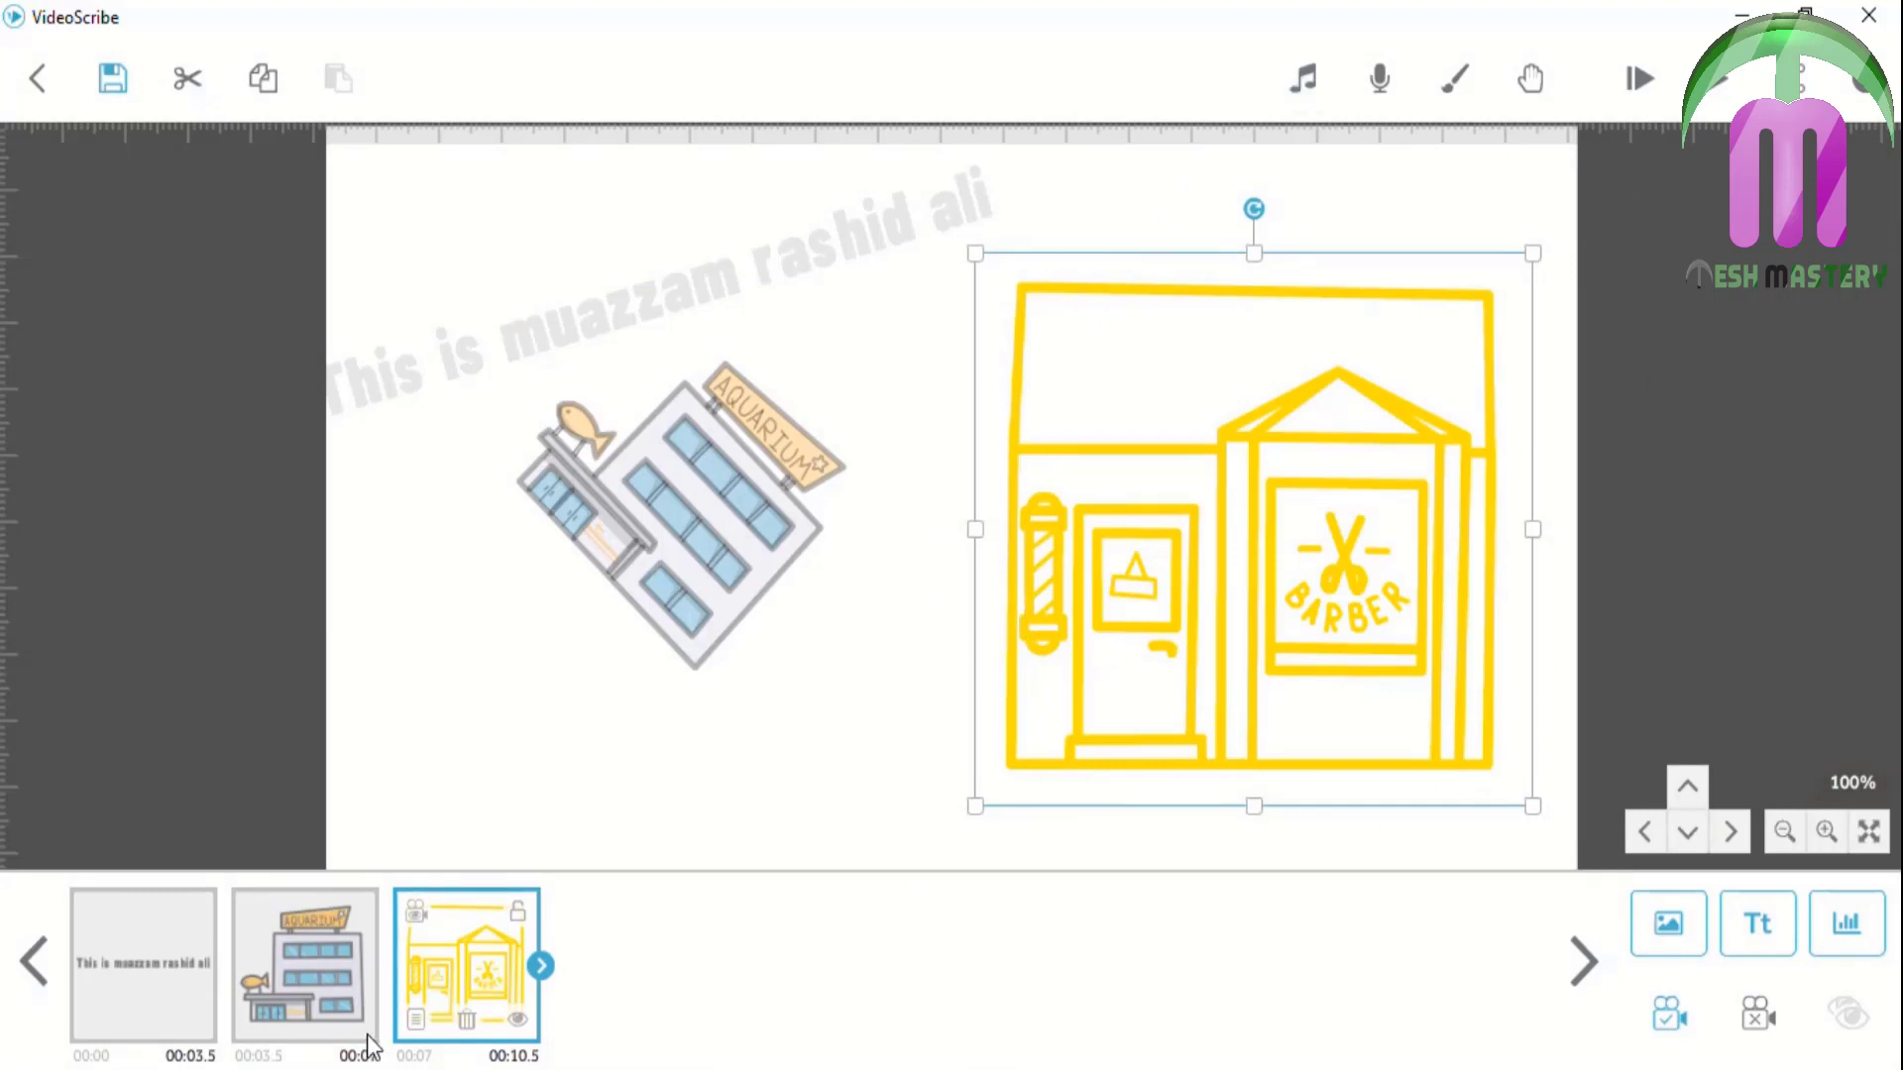
# Change the barber shop image's colour mode to Greyscale and apply it
pyautogui.click(414, 1021)
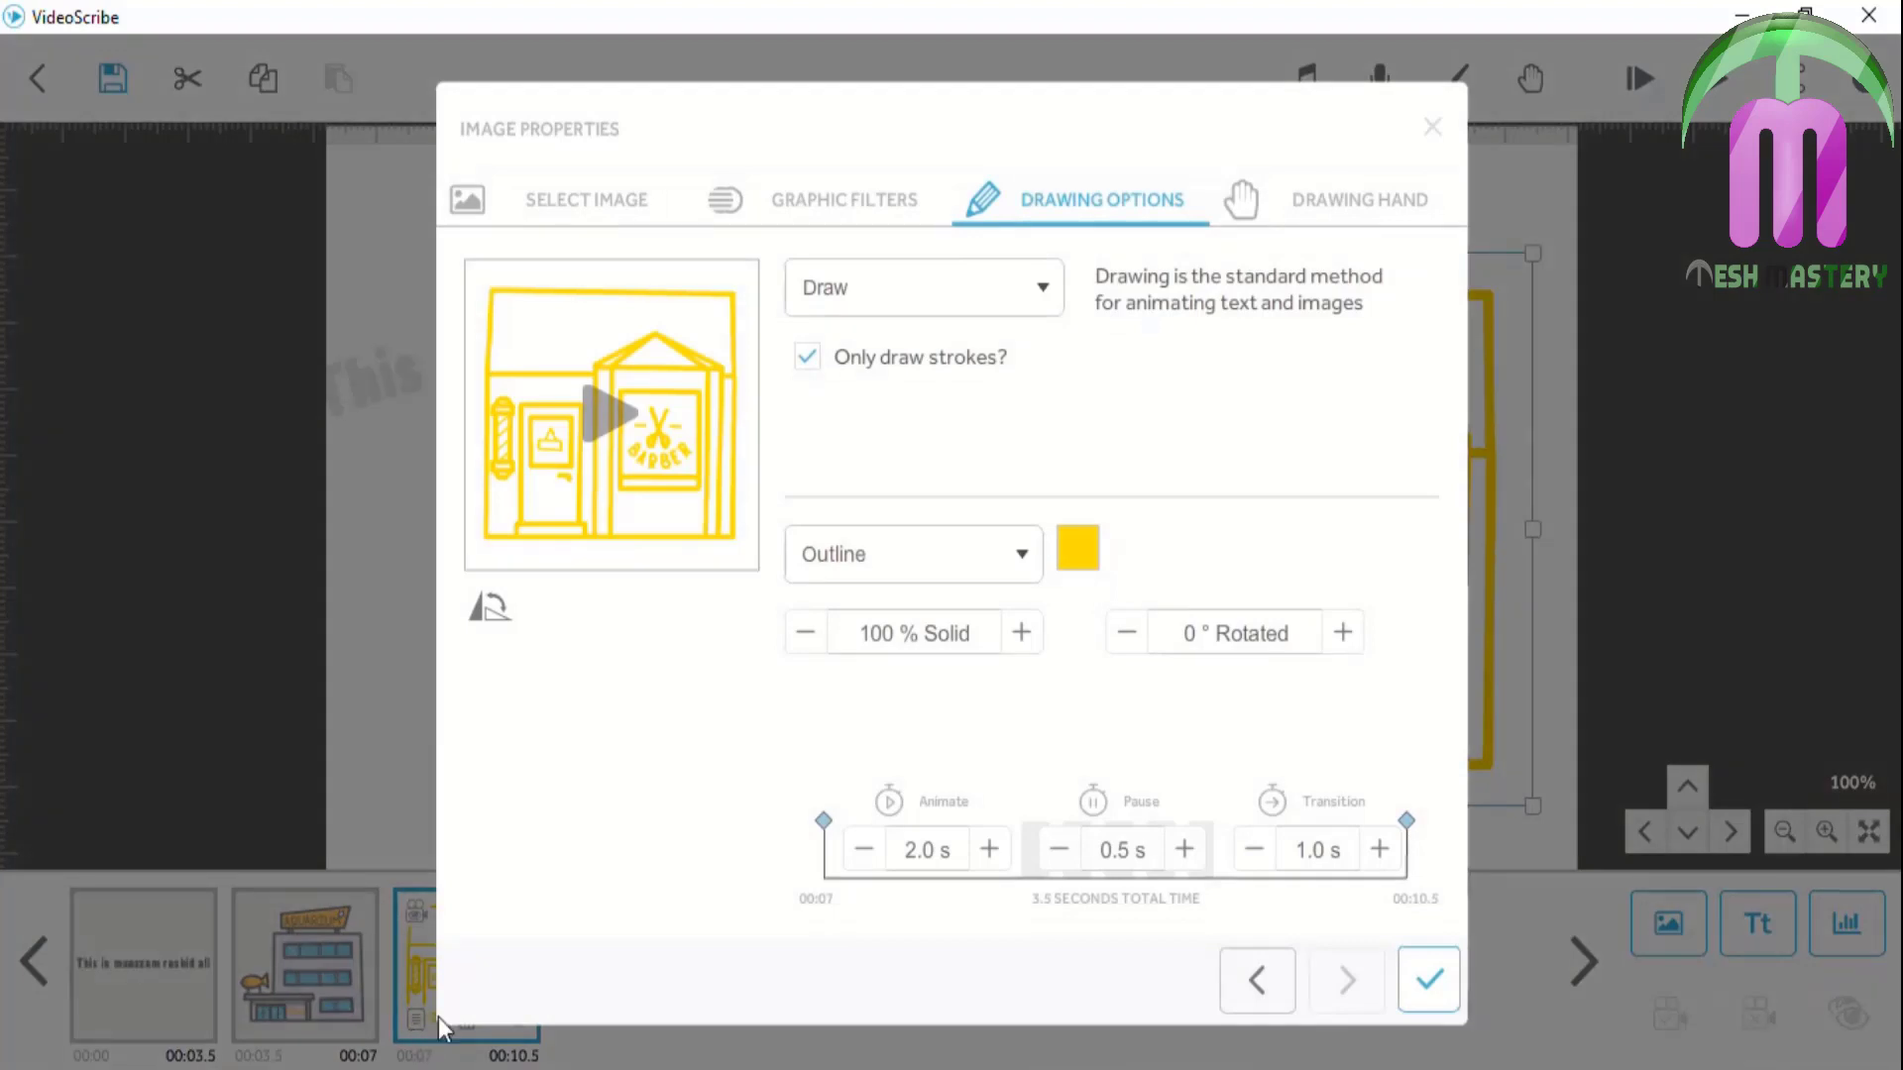
pyautogui.click(1013, 560)
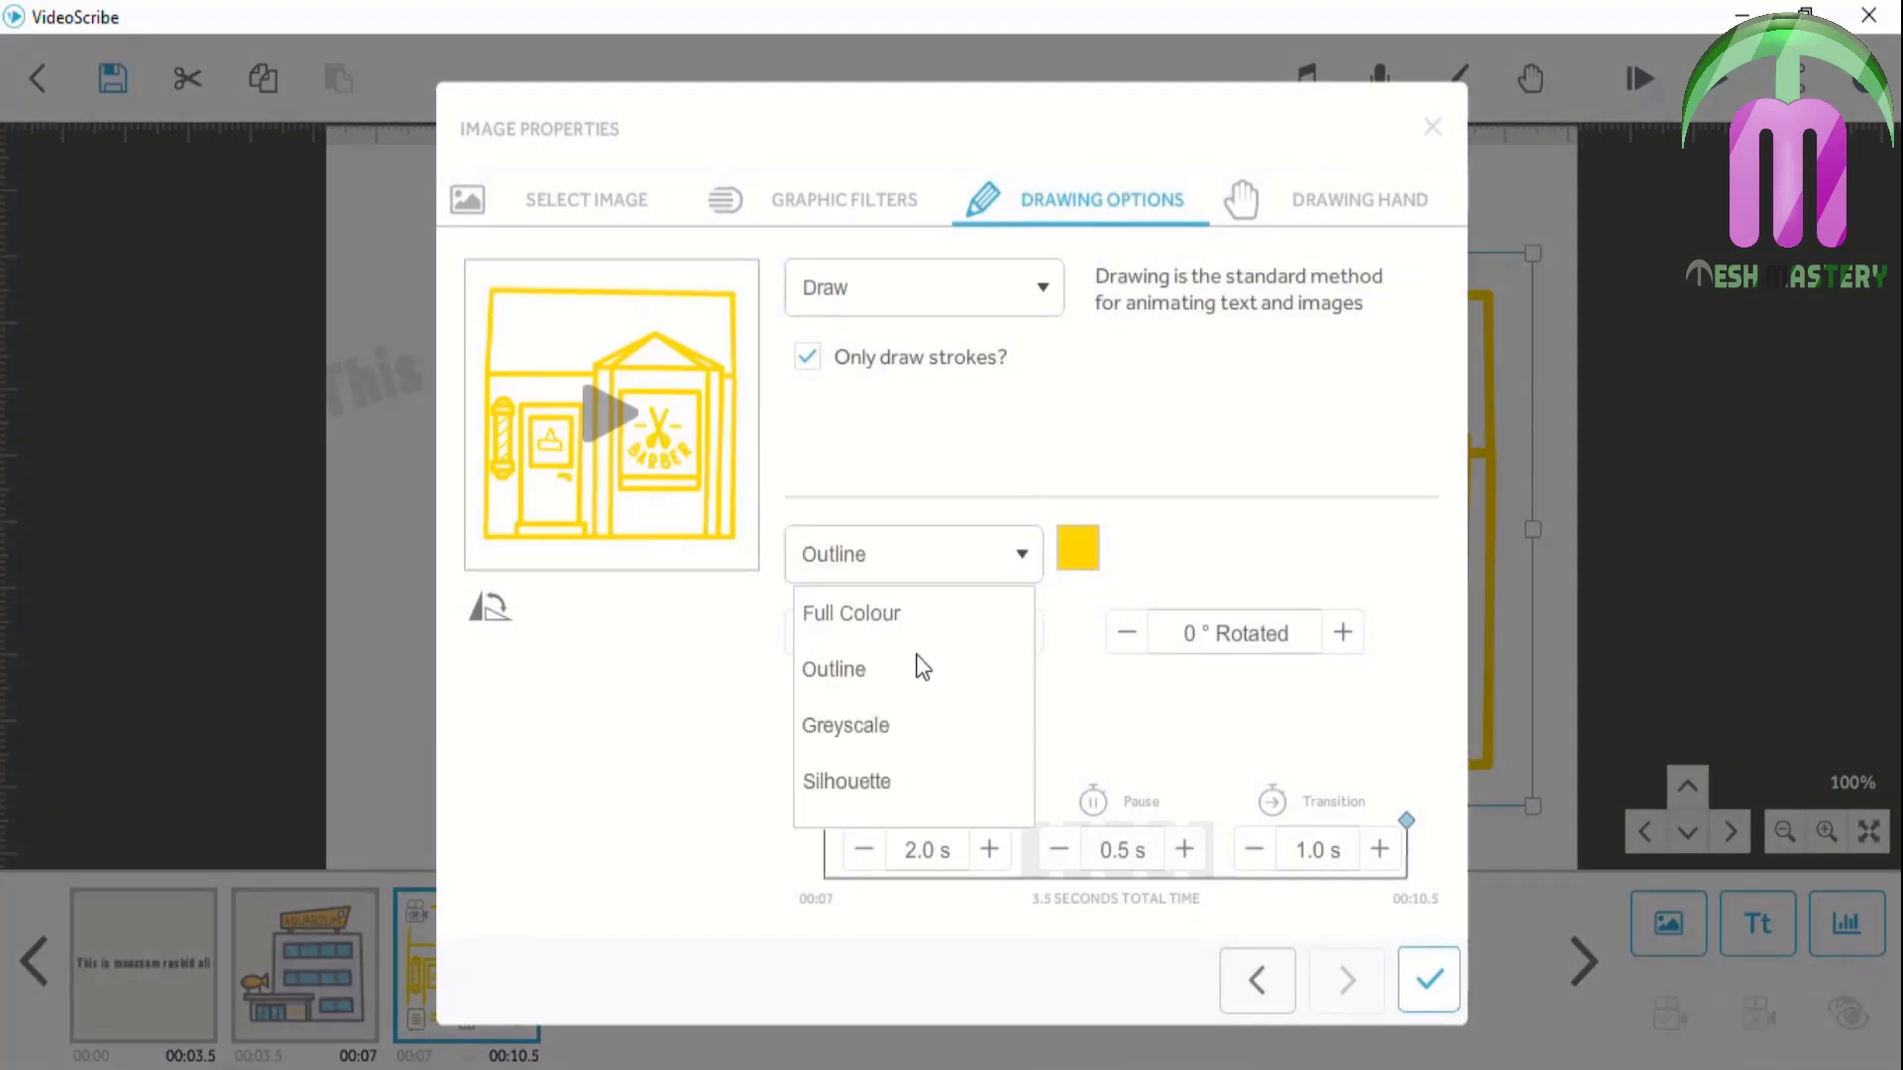
pyautogui.click(873, 736)
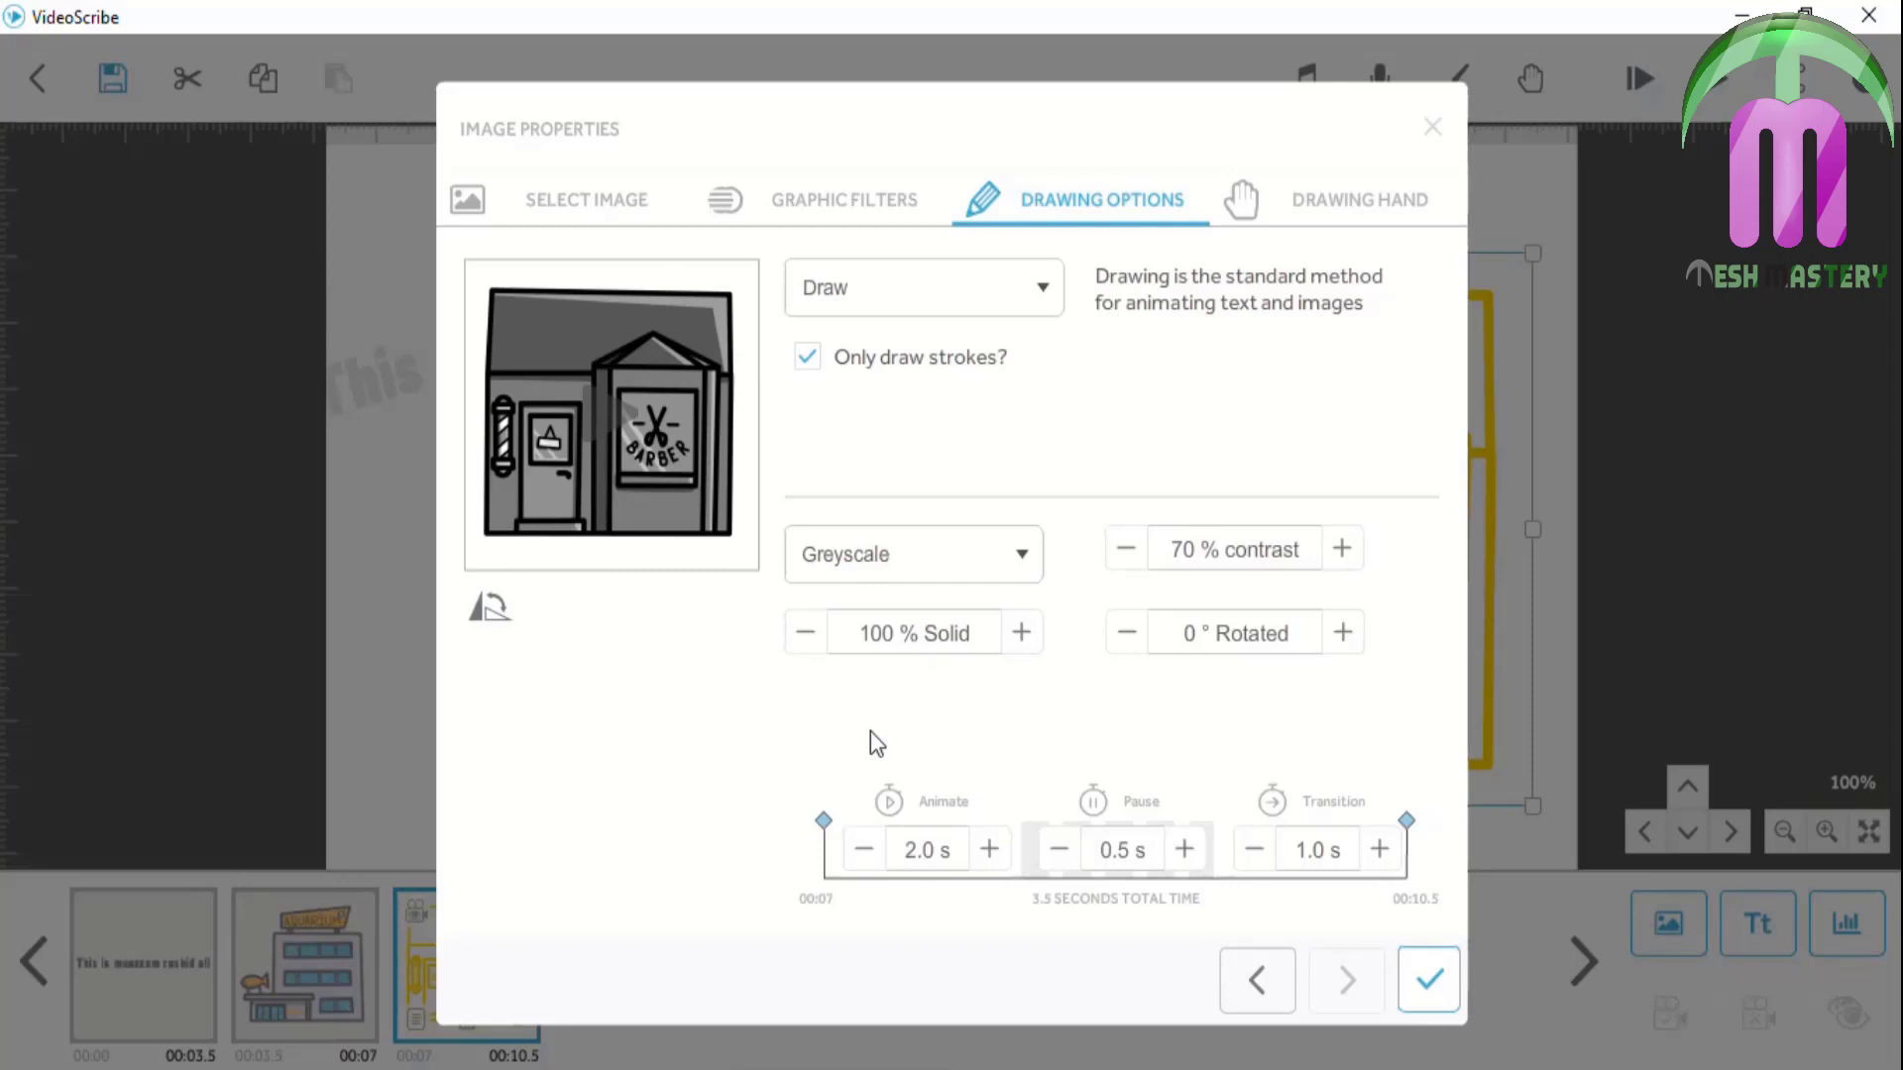
pyautogui.click(1429, 983)
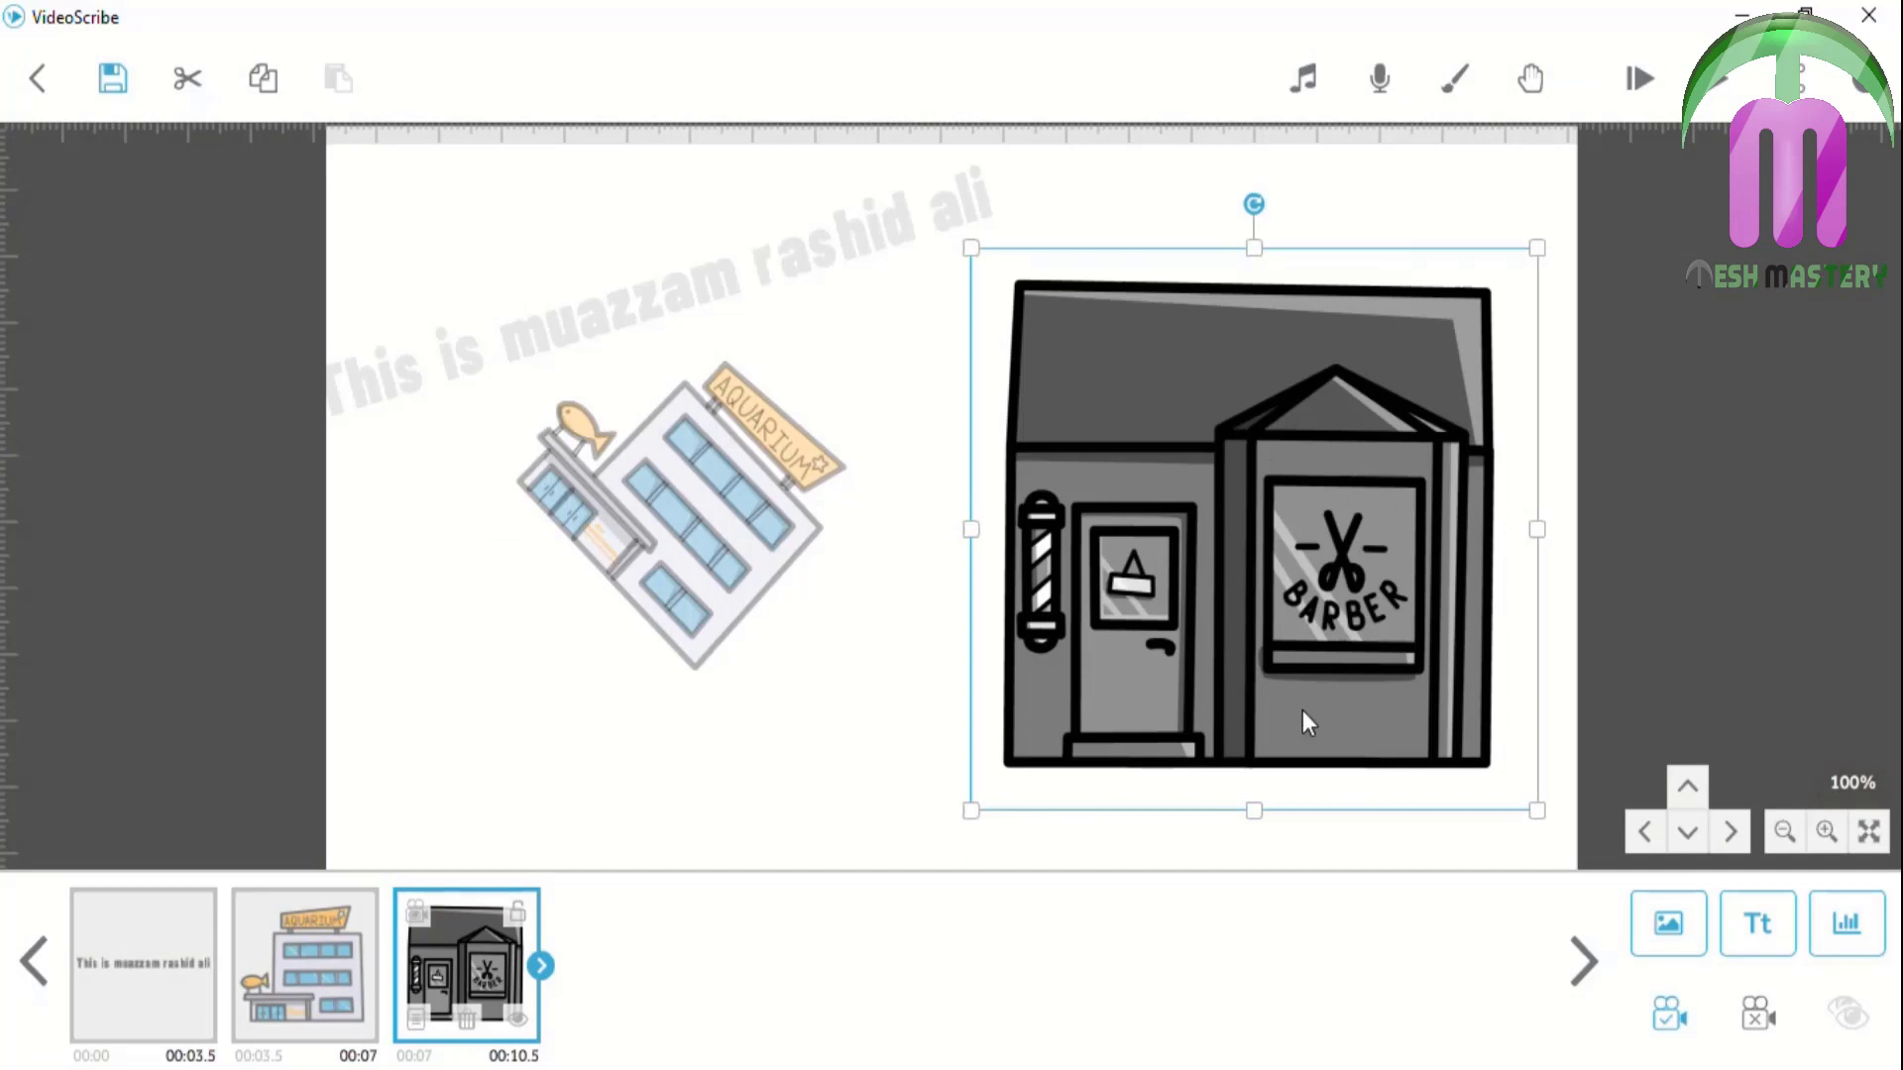
# Set the barber image's contrast to 100% and apply it
pyautogui.click(412, 1019)
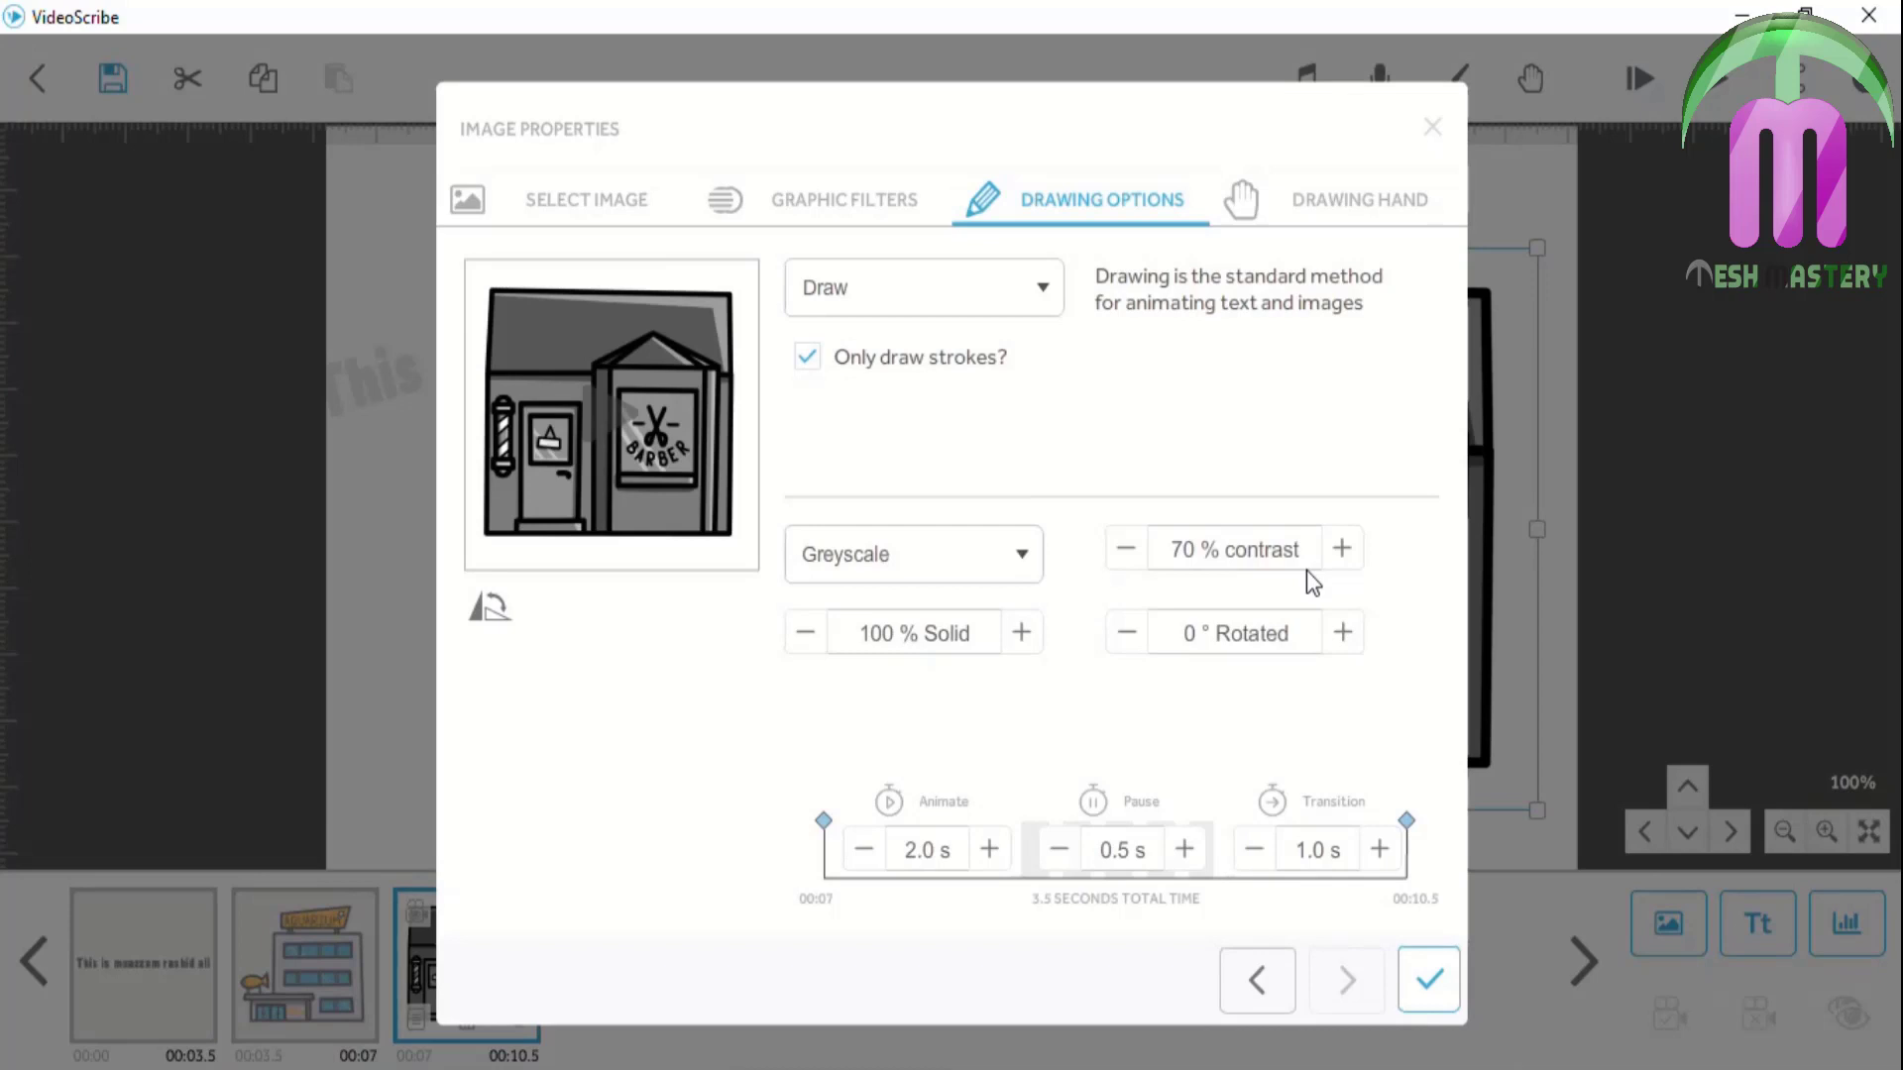
pyautogui.click(1250, 545)
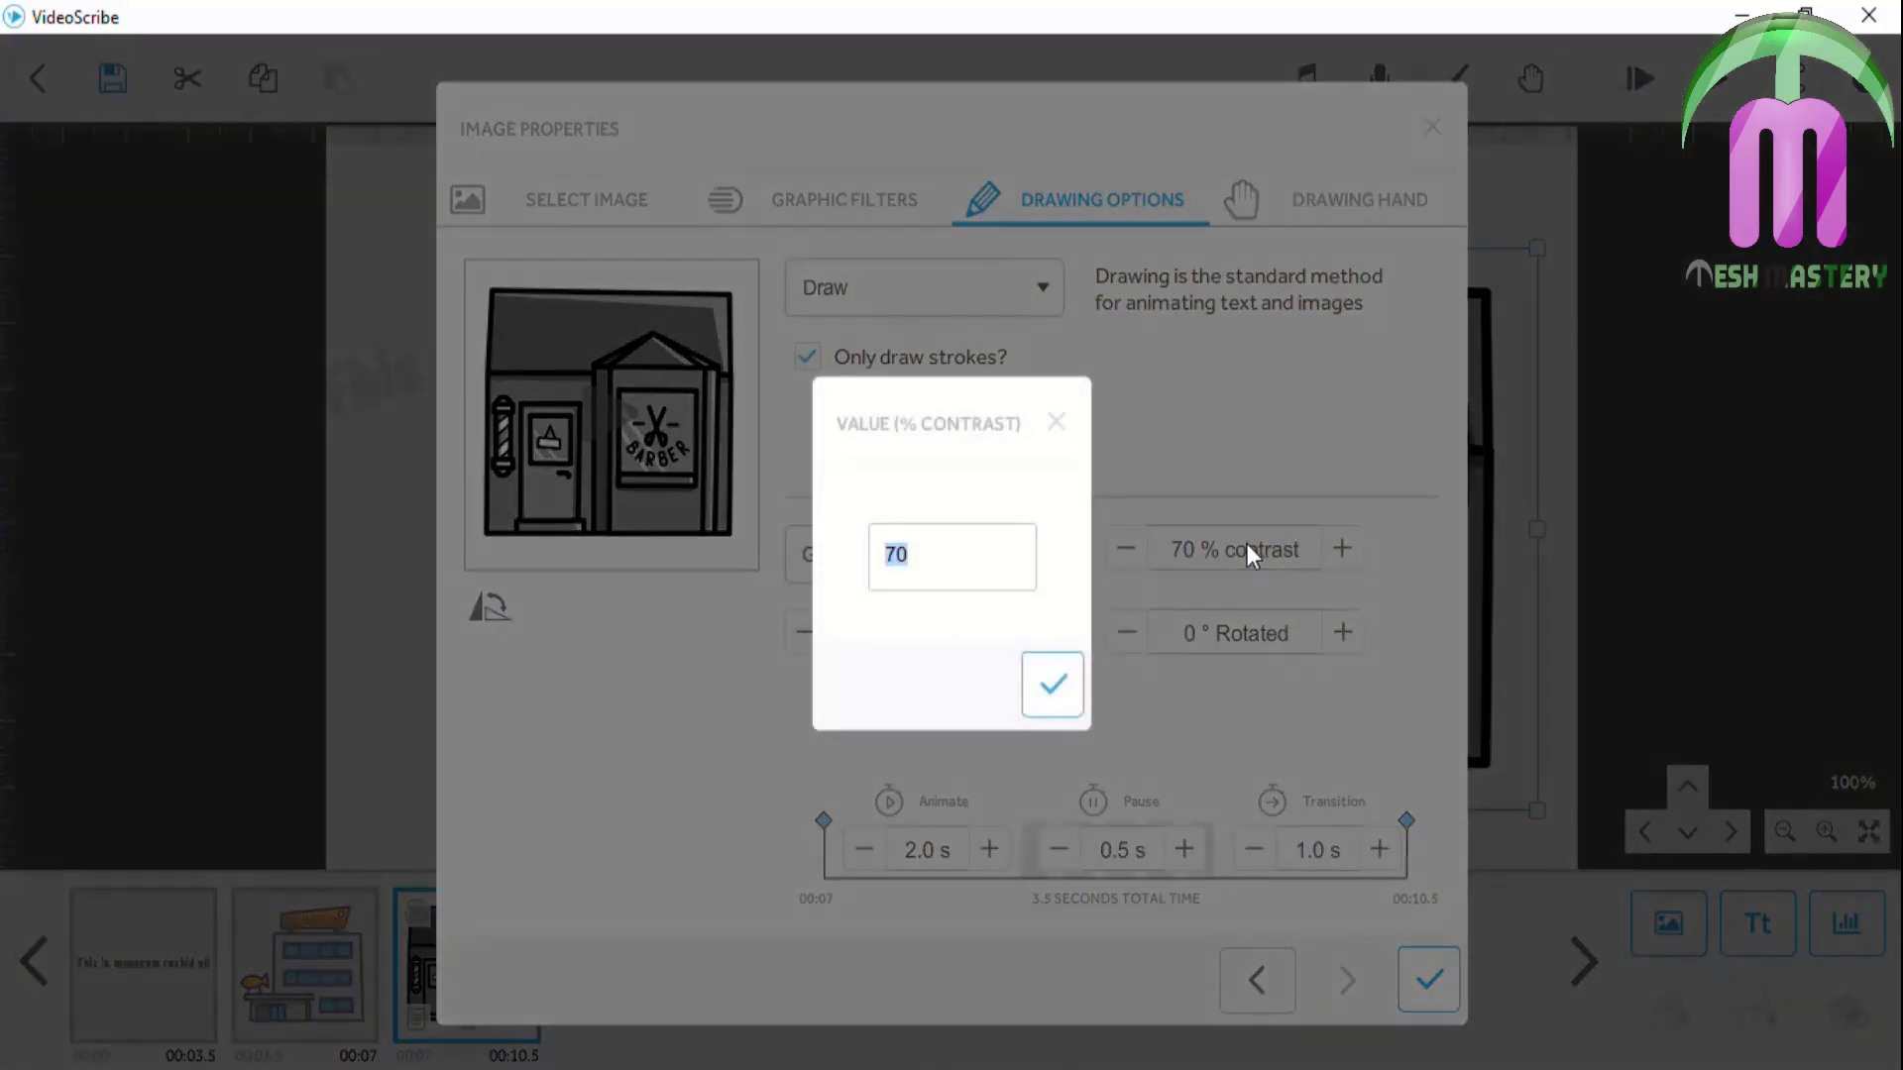
pyautogui.write('100')
pyautogui.click(1055, 688)
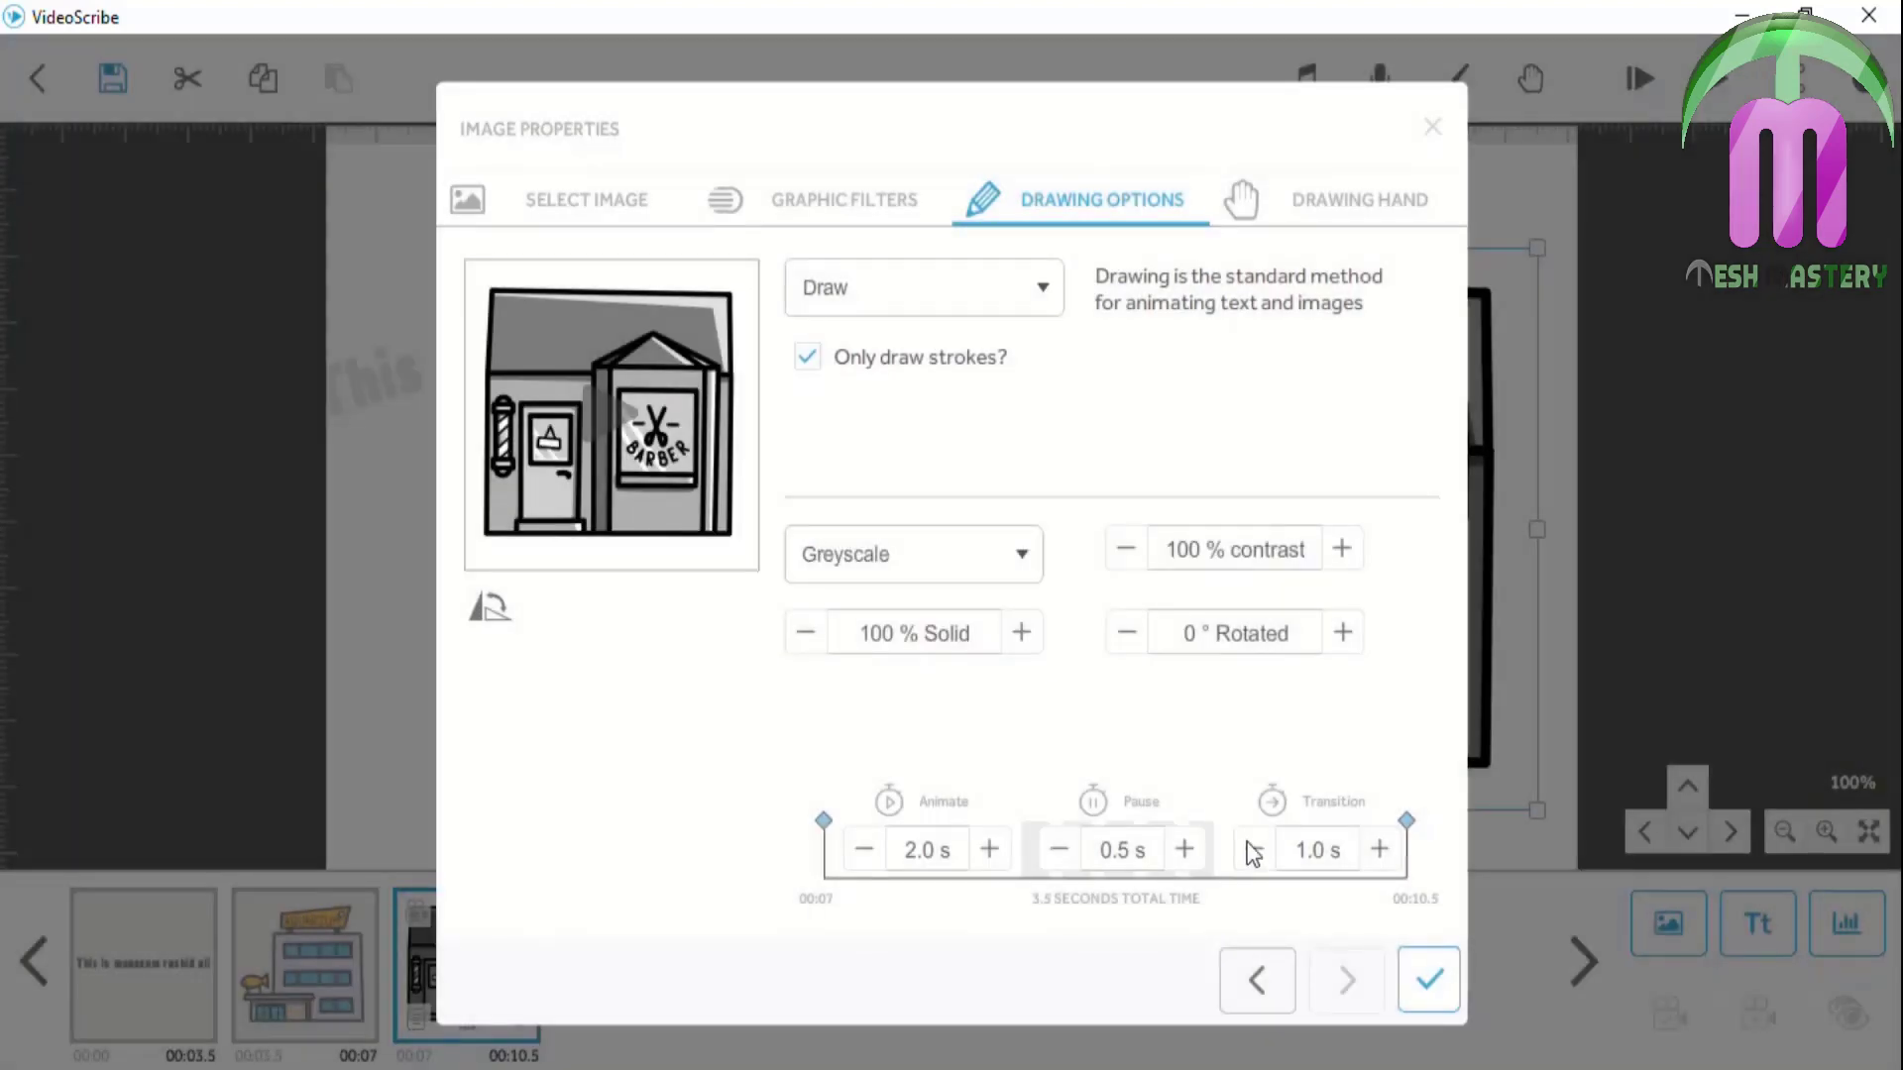
pyautogui.click(1416, 981)
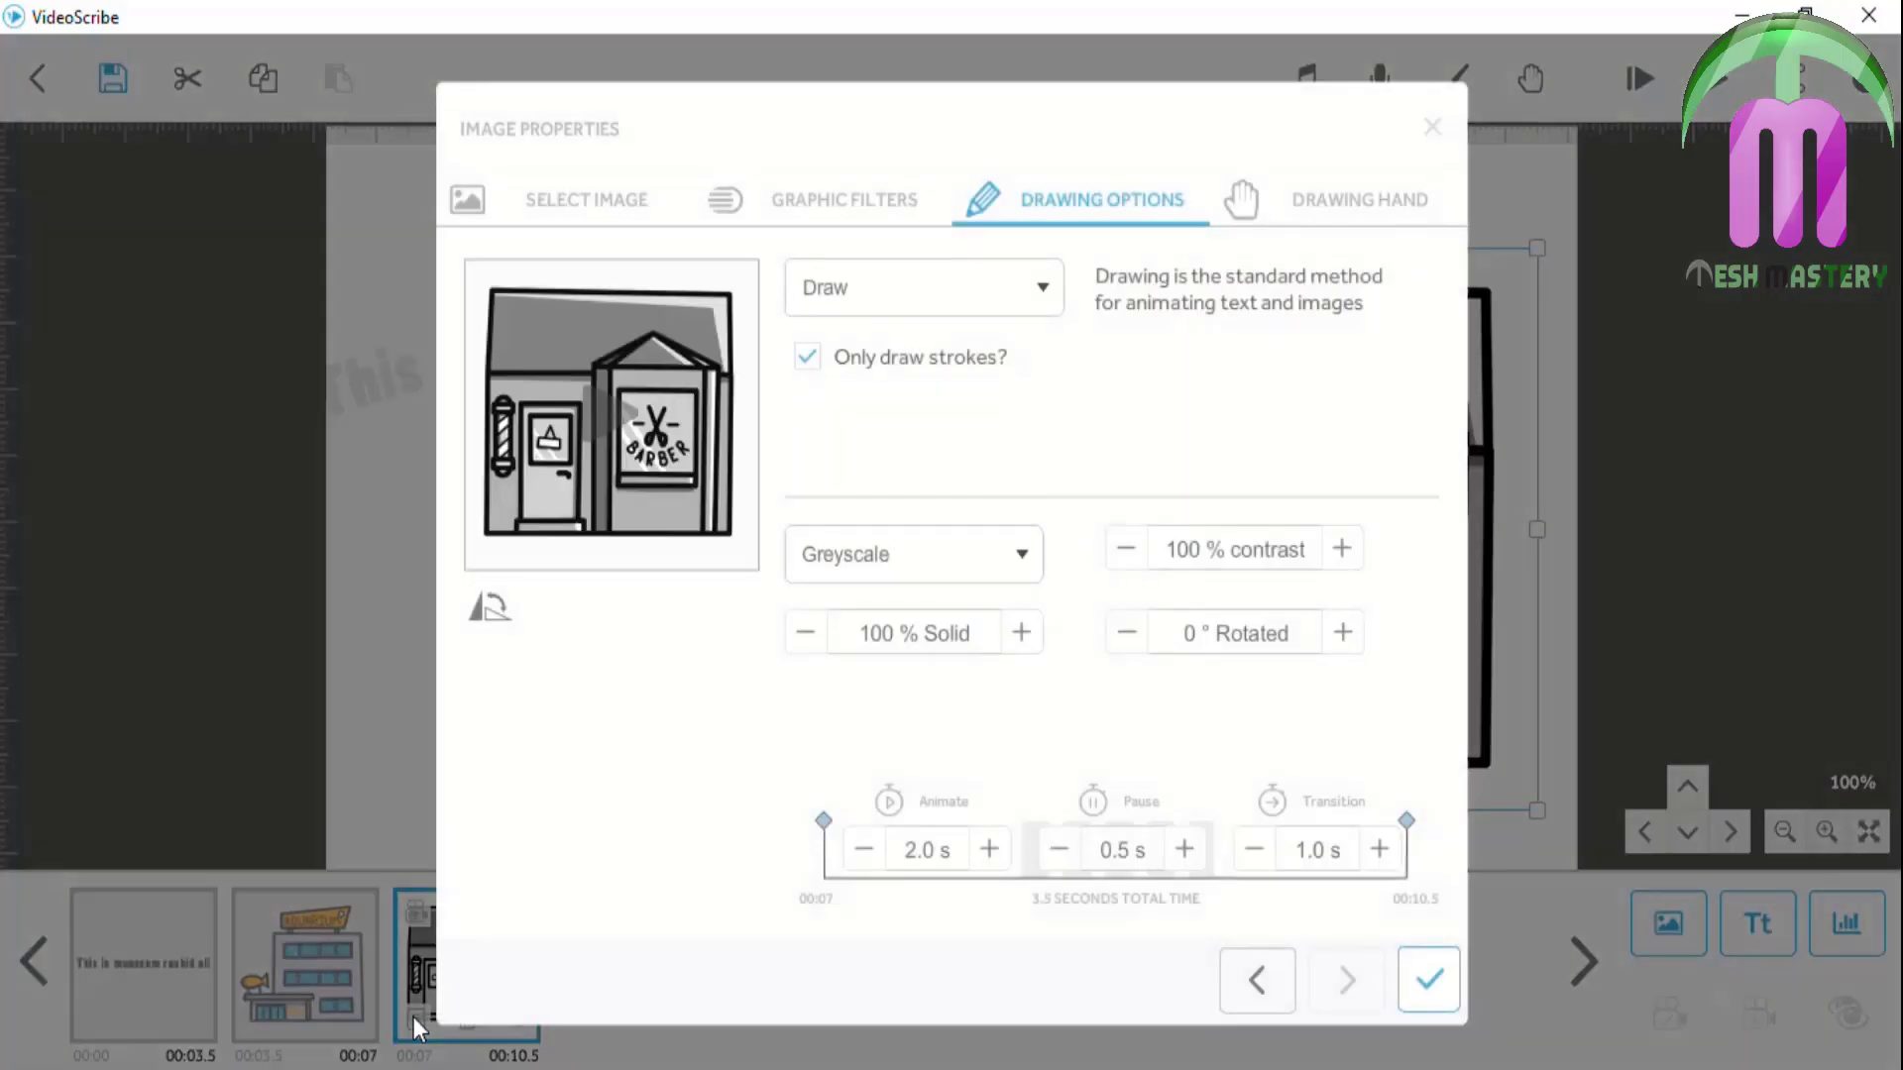
# Lower the barber image's contrast to 20% and apply it
pyautogui.click(1203, 549)
pyautogui.write('20')
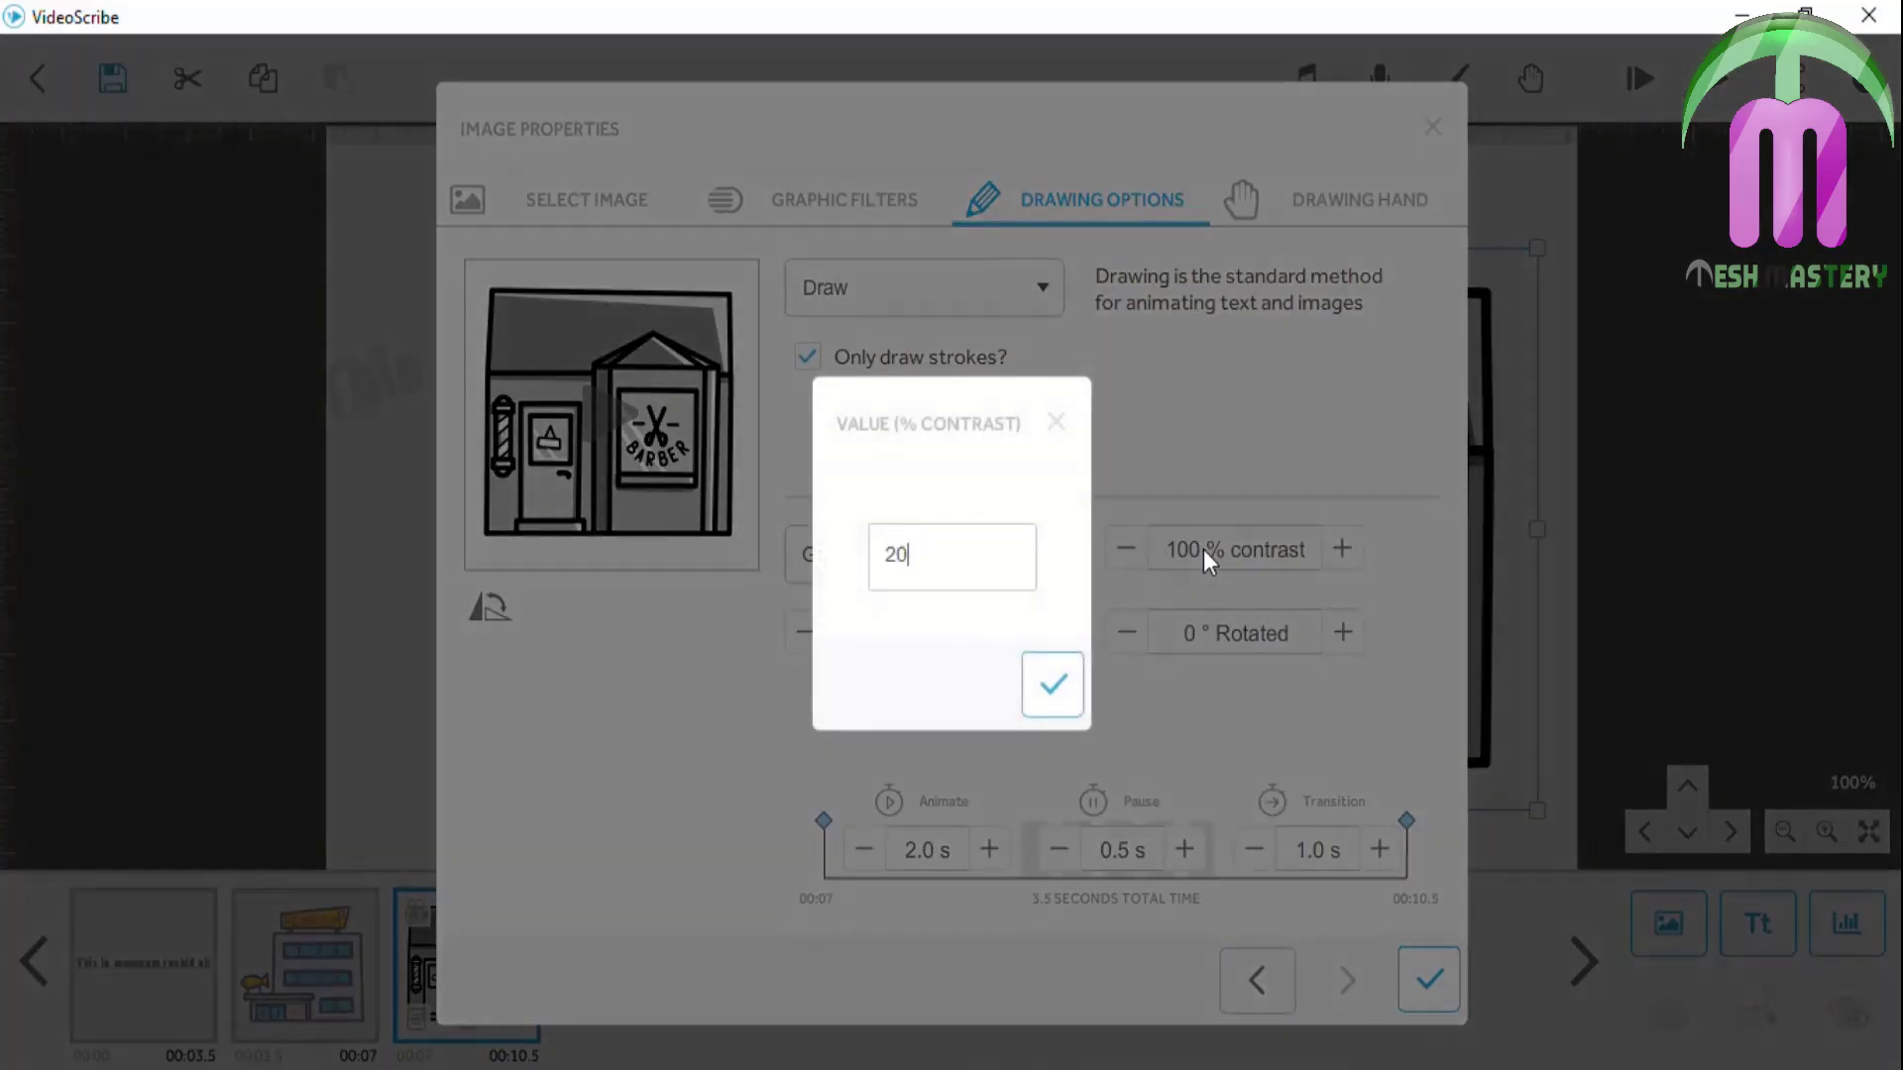
pyautogui.click(1054, 684)
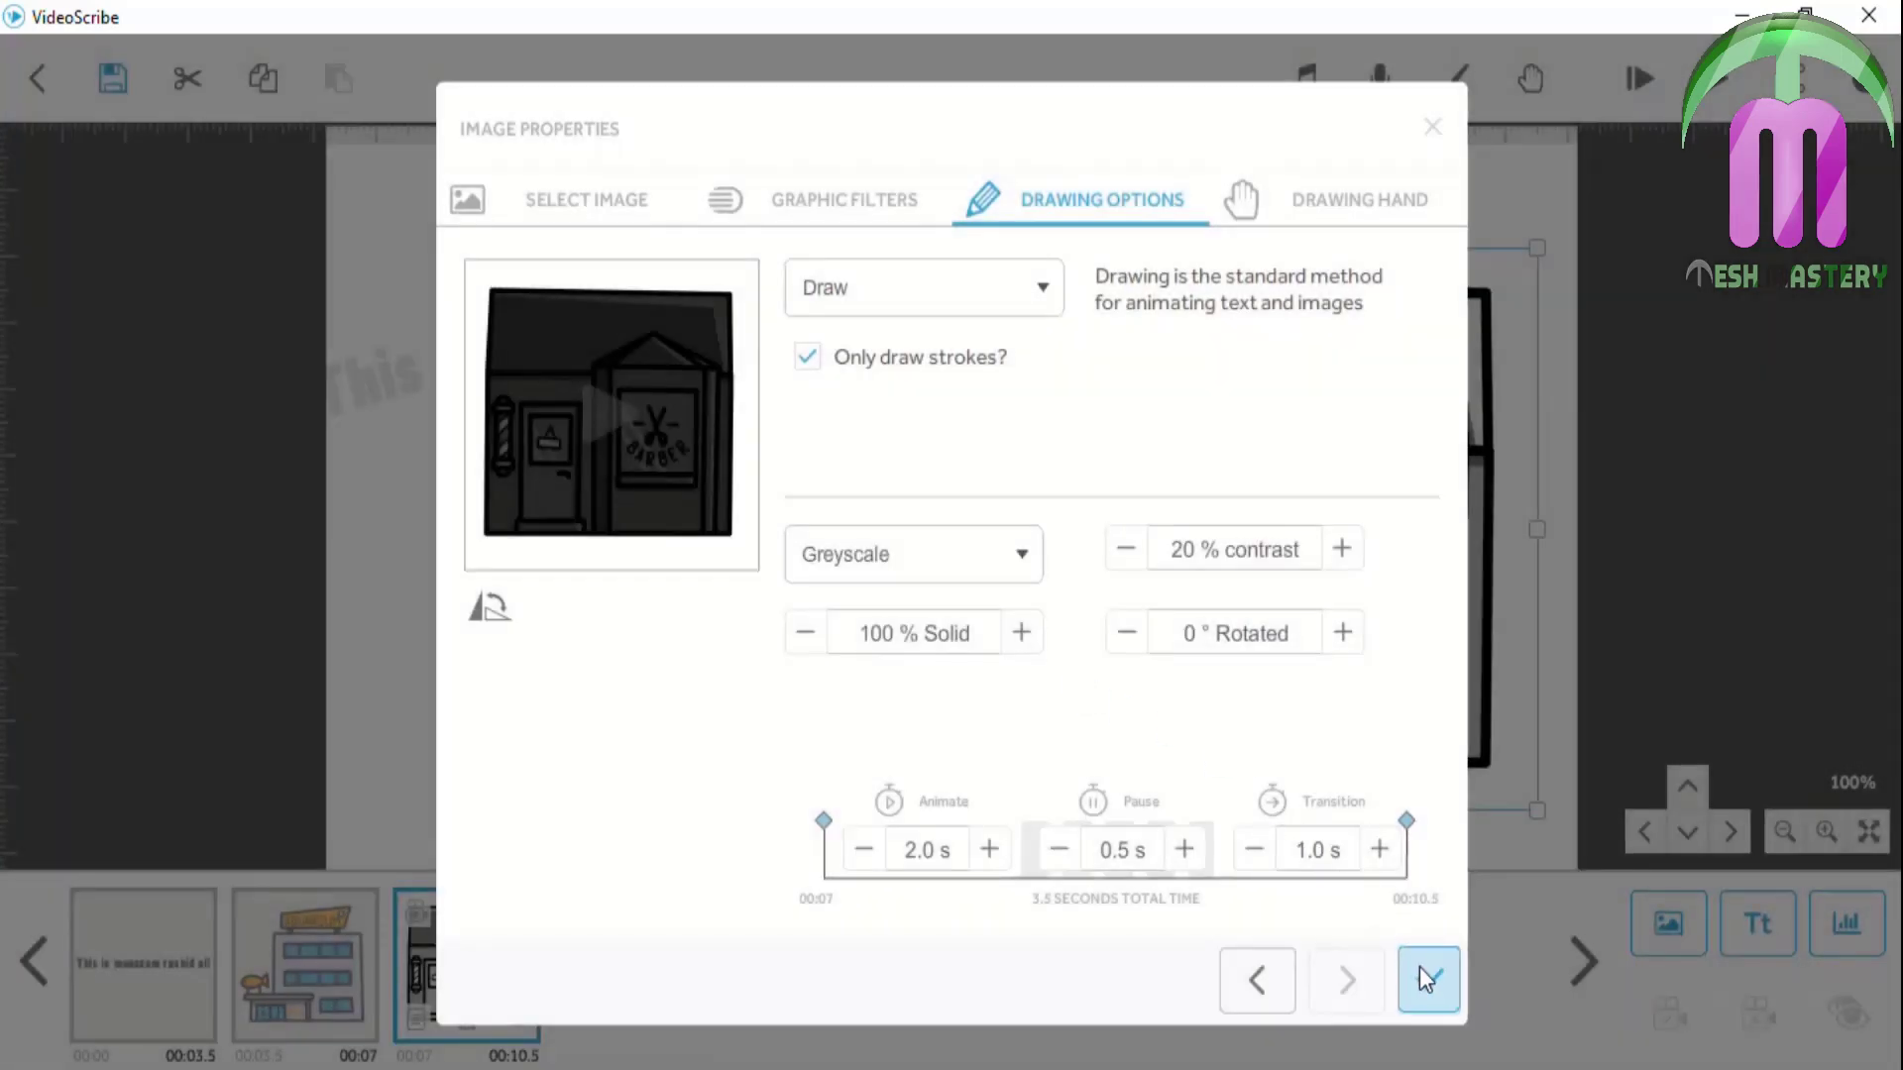
pyautogui.click(1420, 969)
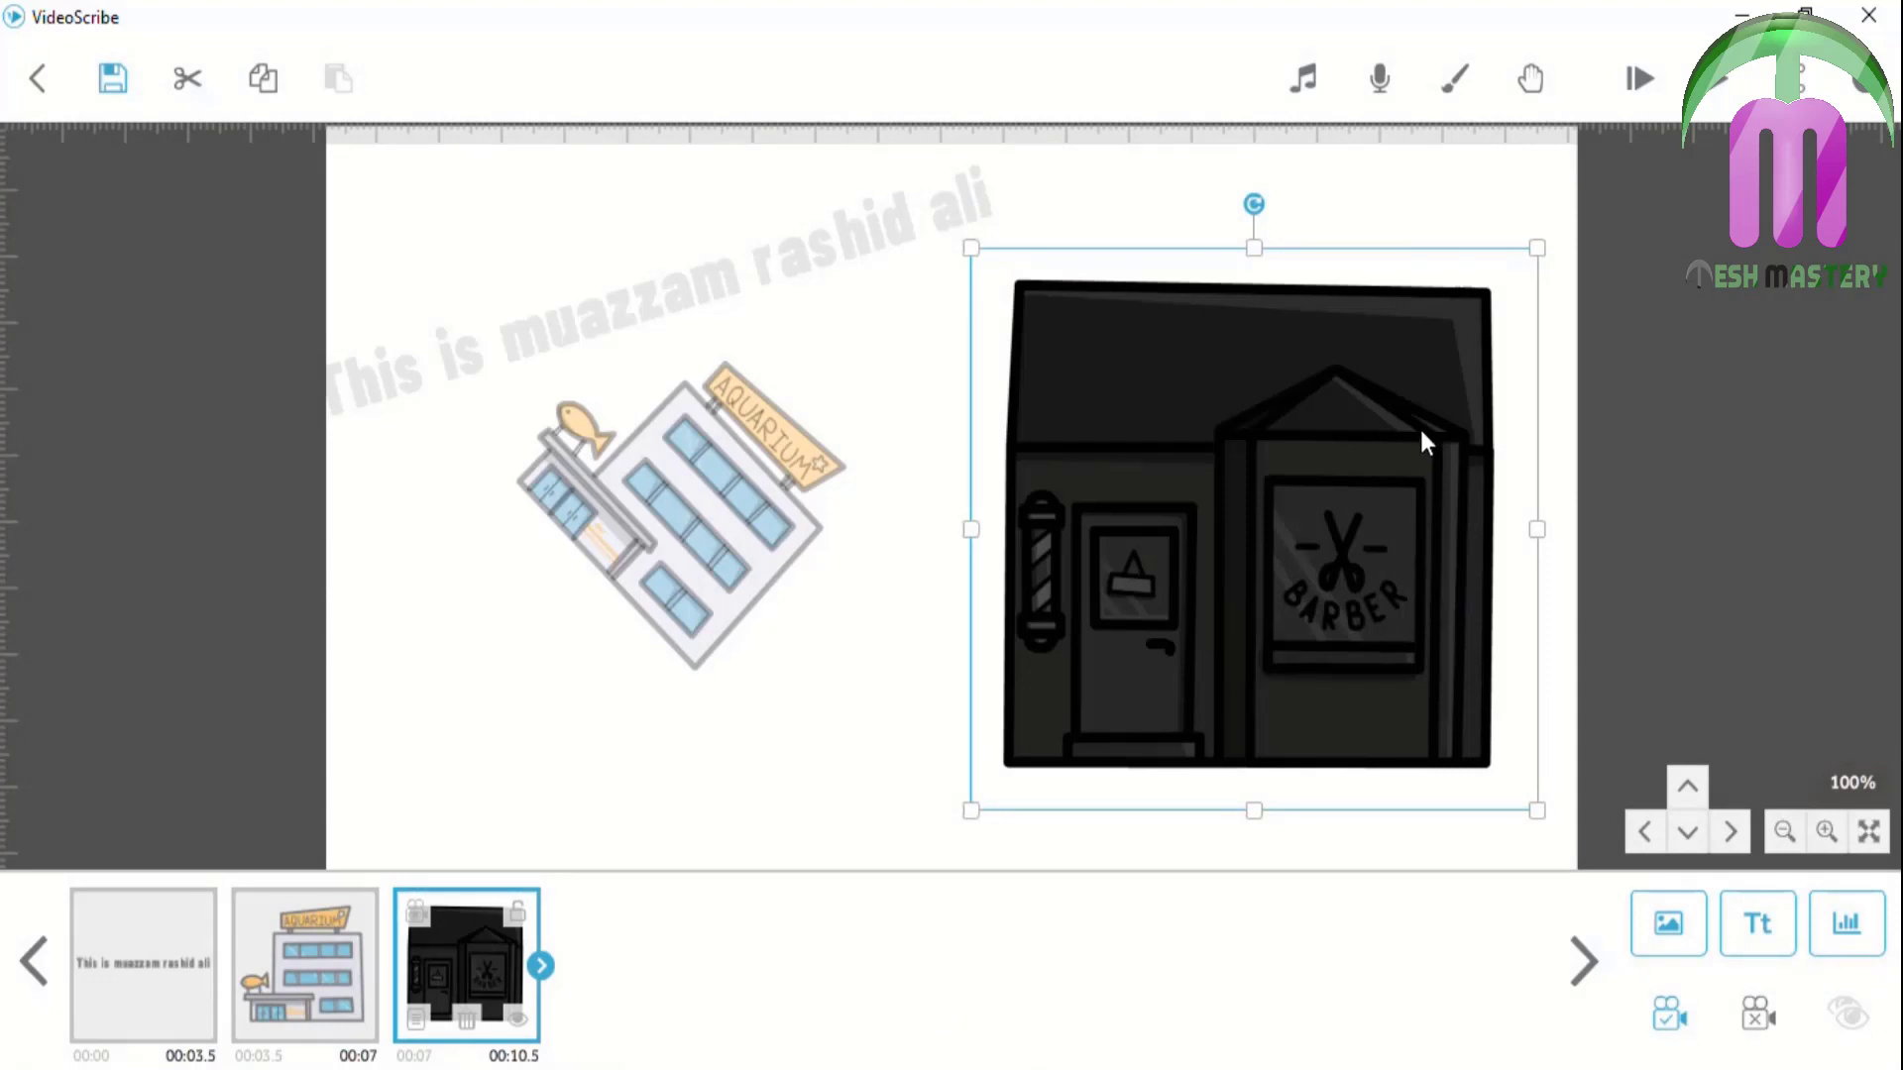
# Replace the barber image's contrast with 0% and apply it
pyautogui.click(418, 1014)
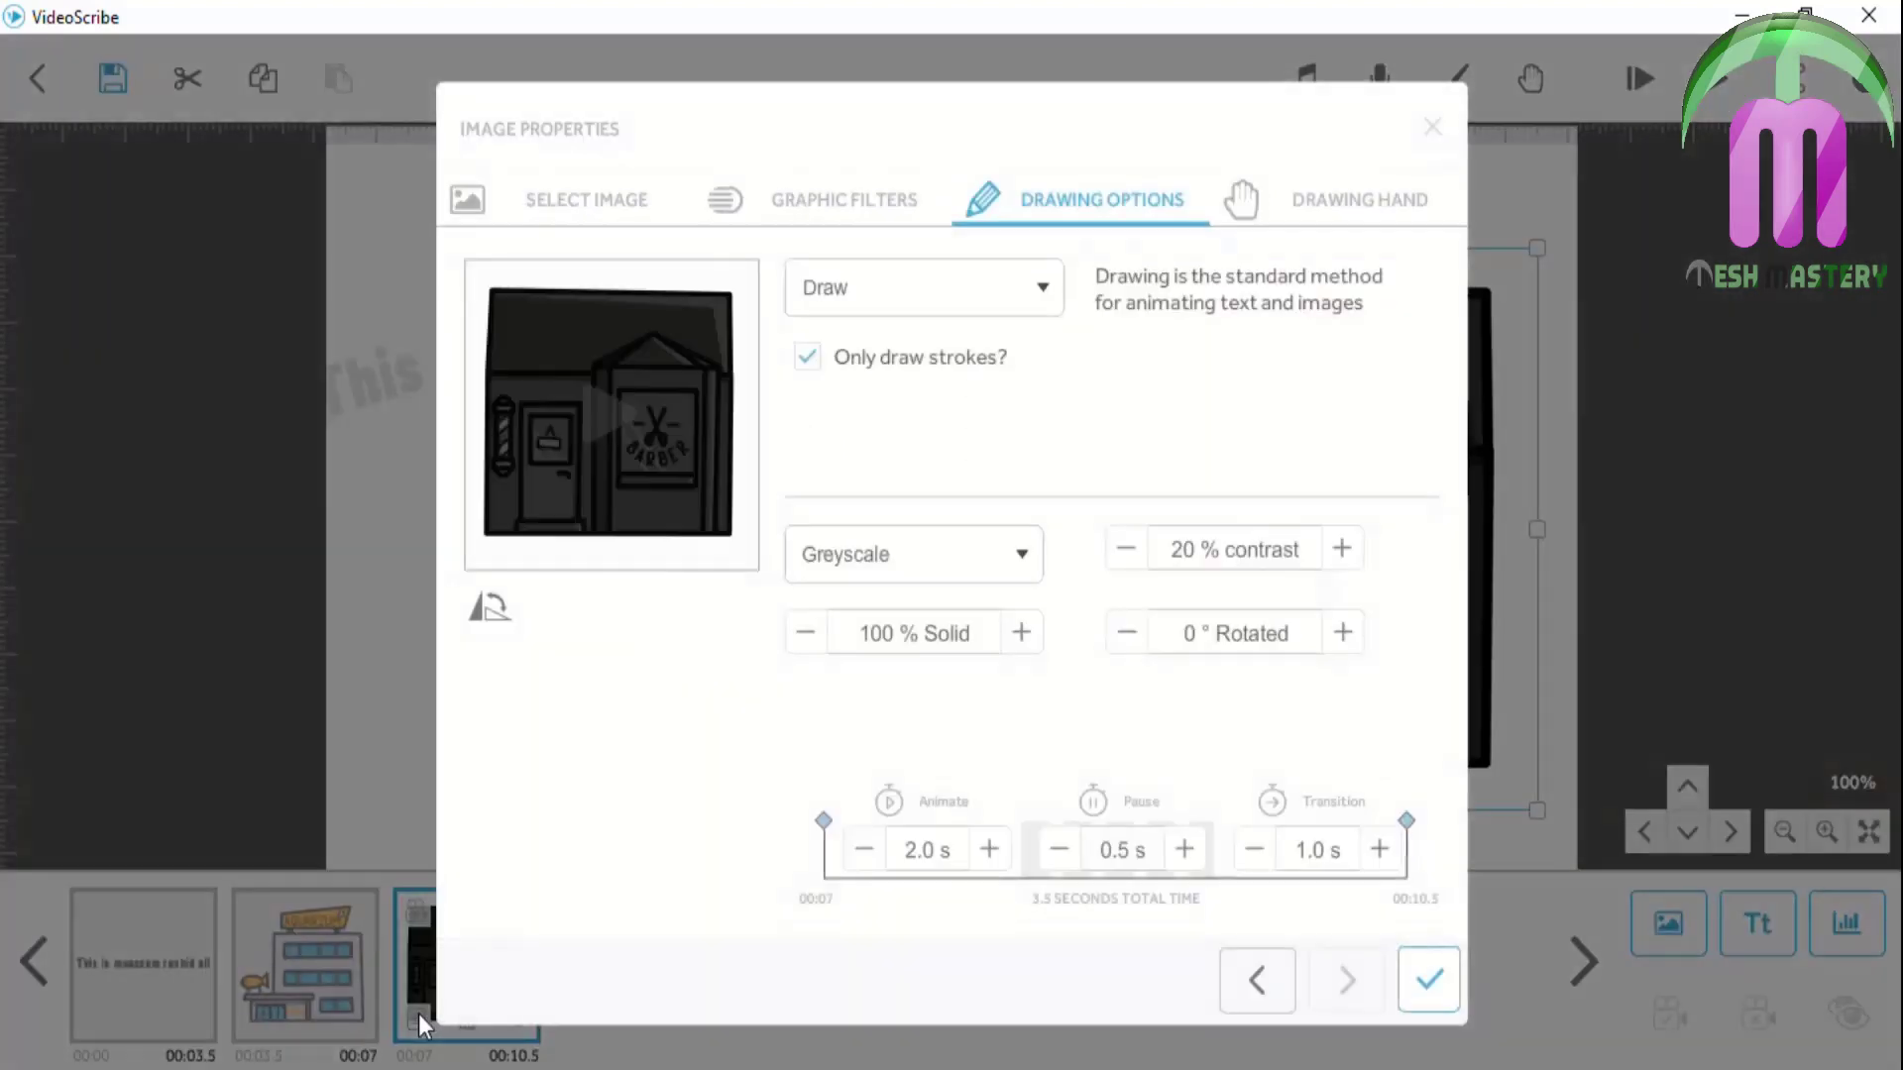
pyautogui.click(1192, 555)
pyautogui.hotkey('ctrl', 'a')
pyautogui.write('0')
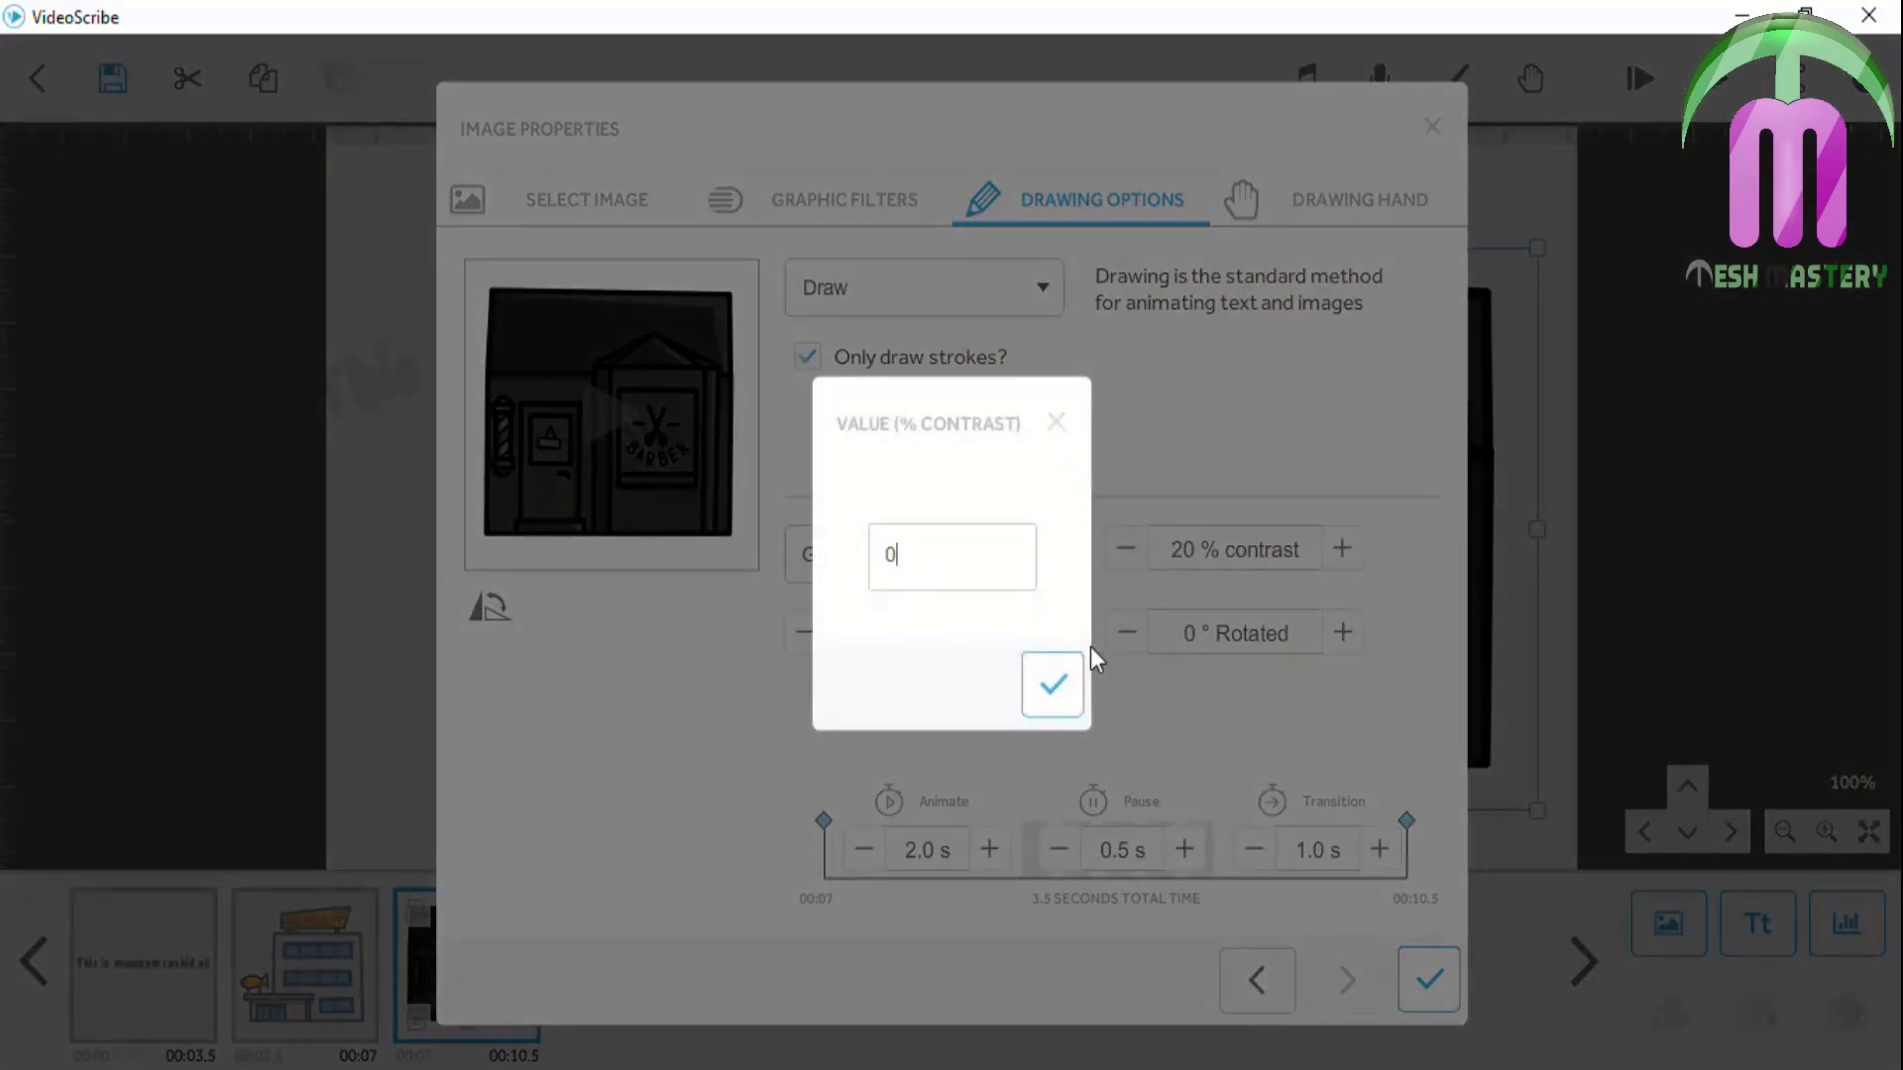
pyautogui.click(1055, 680)
pyautogui.click(1440, 976)
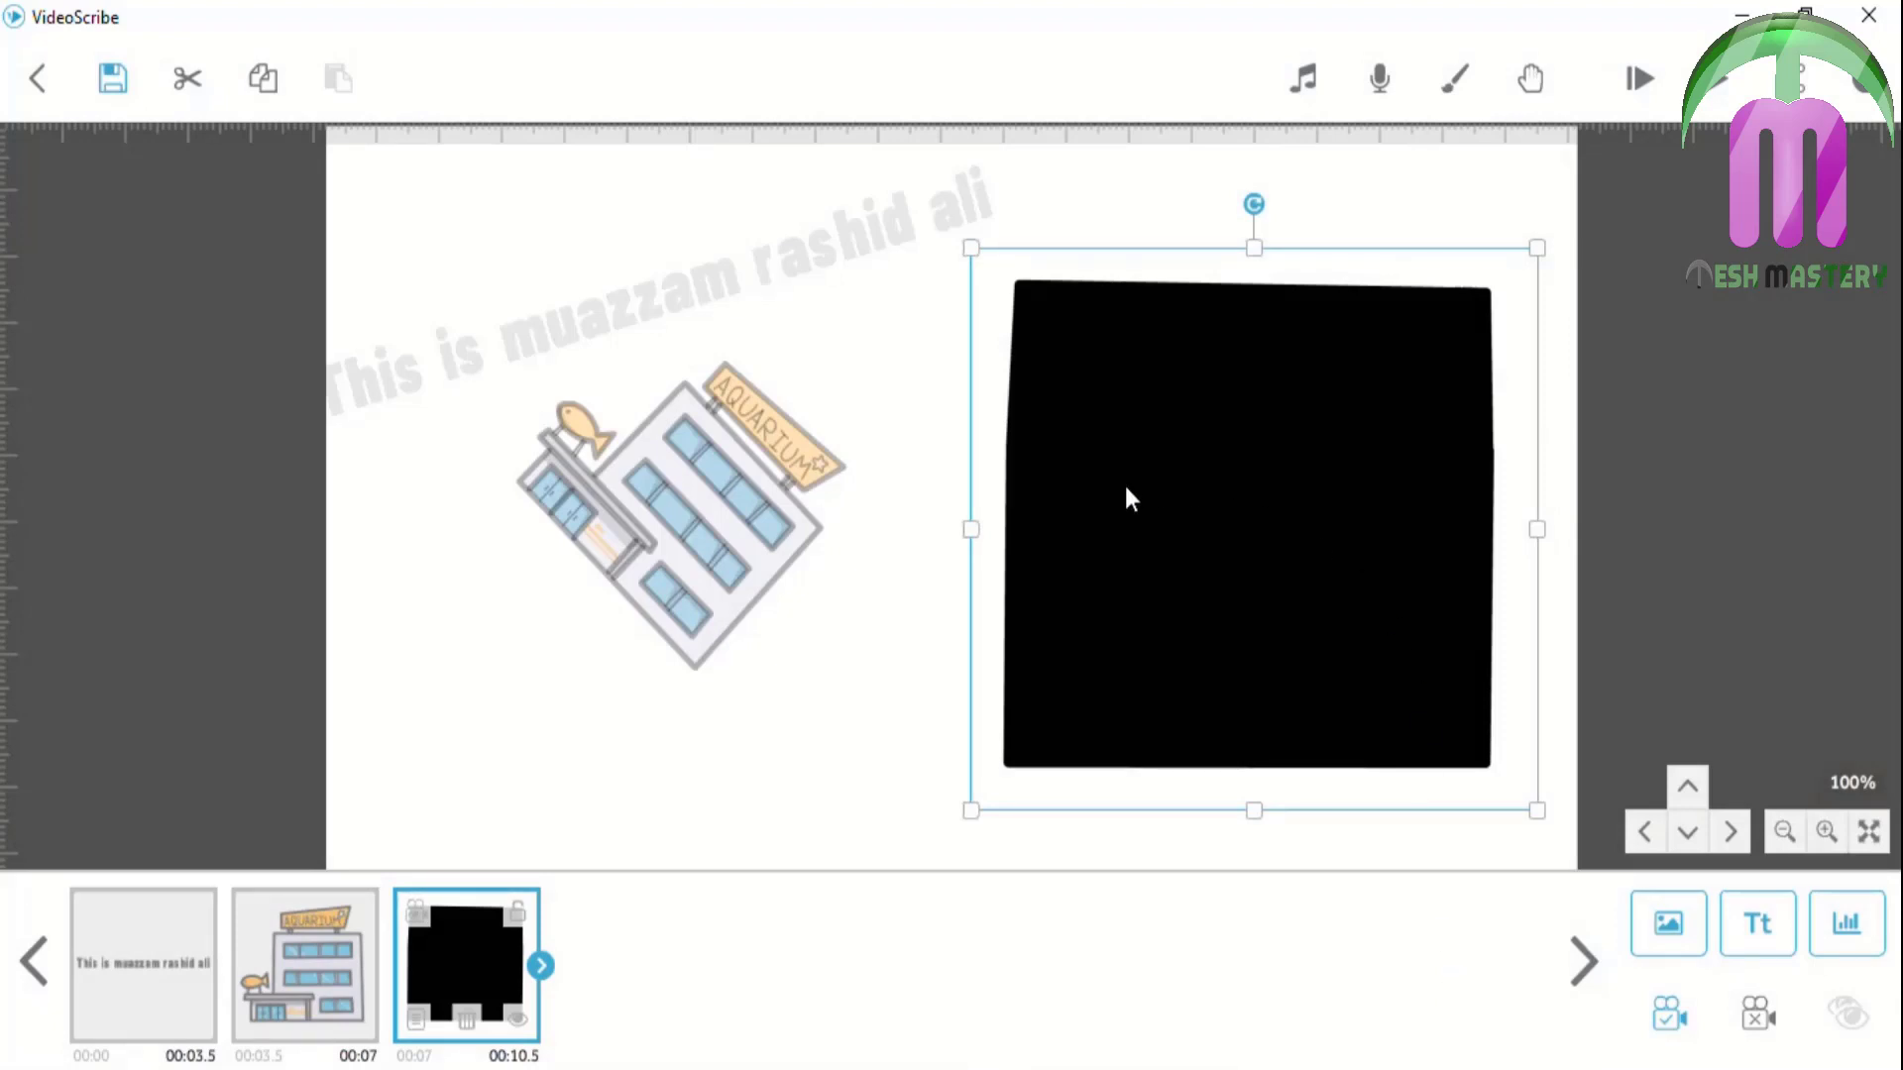
# Set the barber image's contrast to 50% and apply it
pyautogui.click(417, 1022)
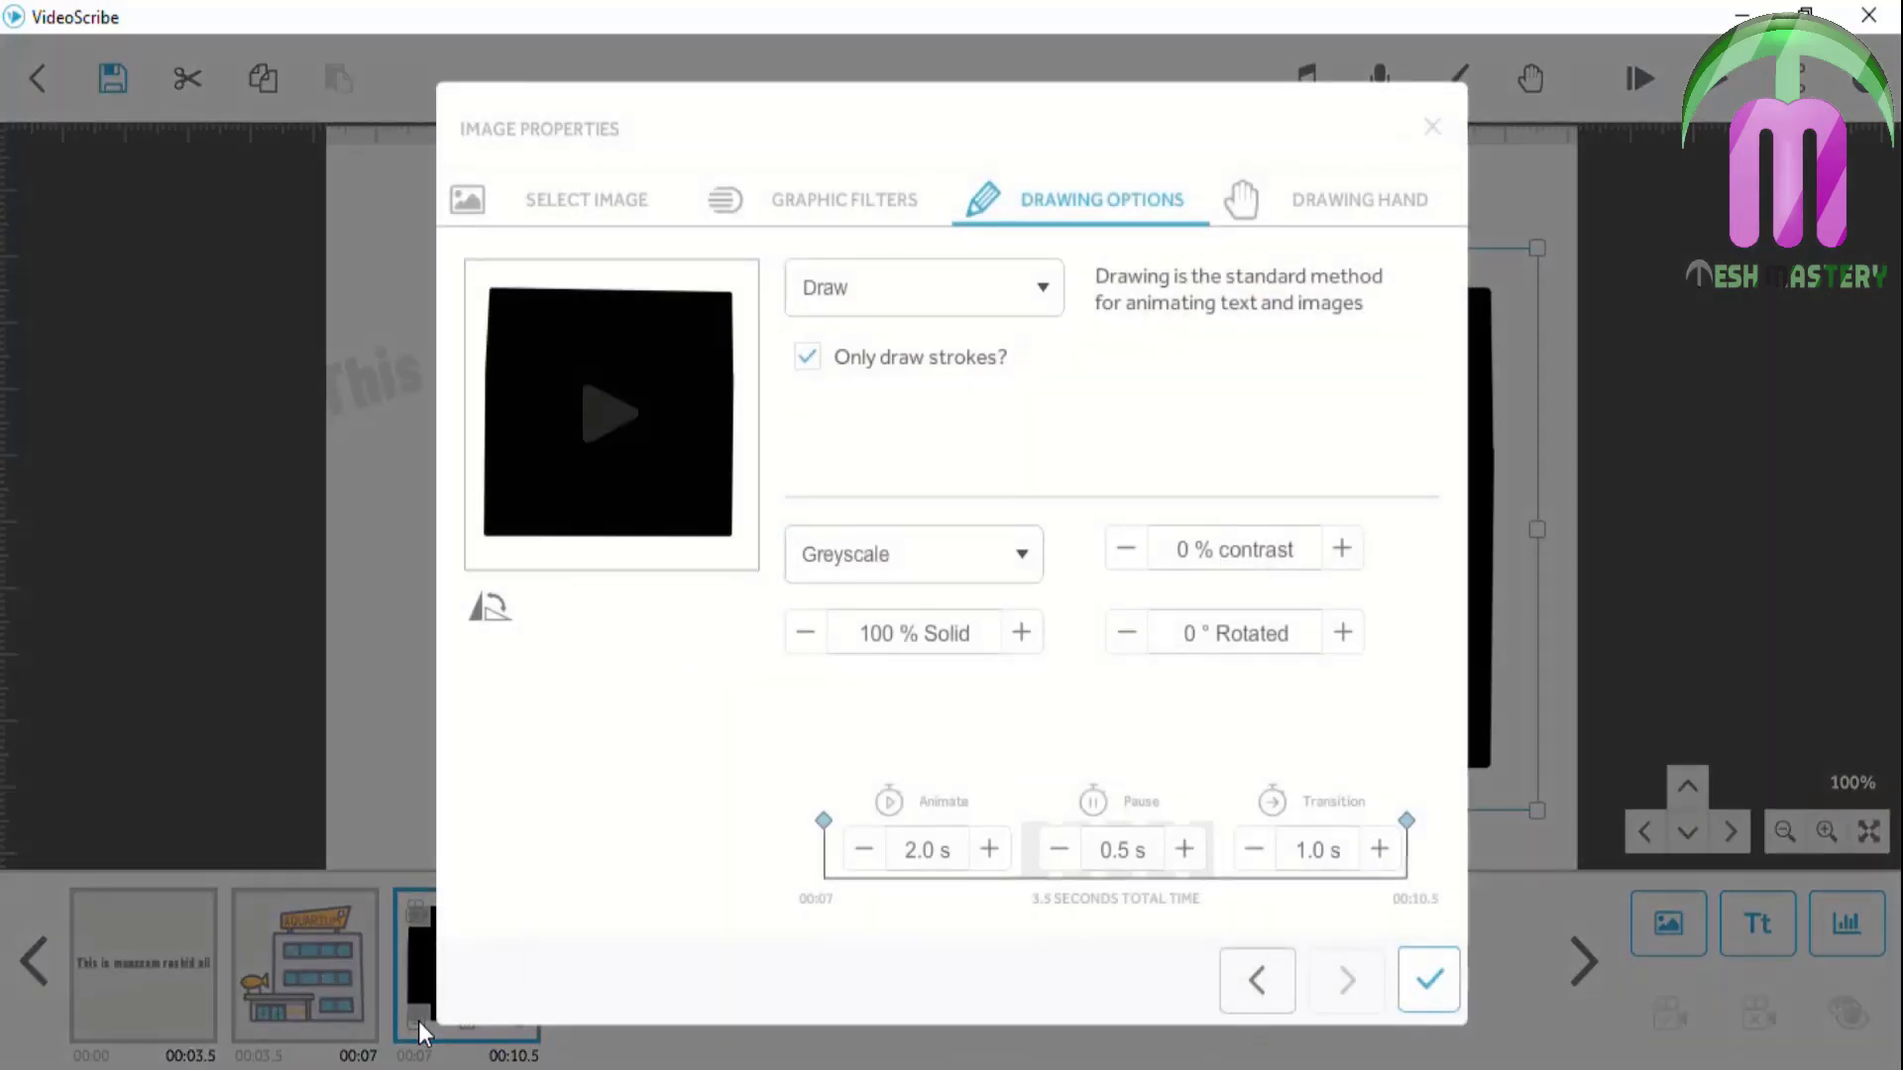
pyautogui.click(1187, 547)
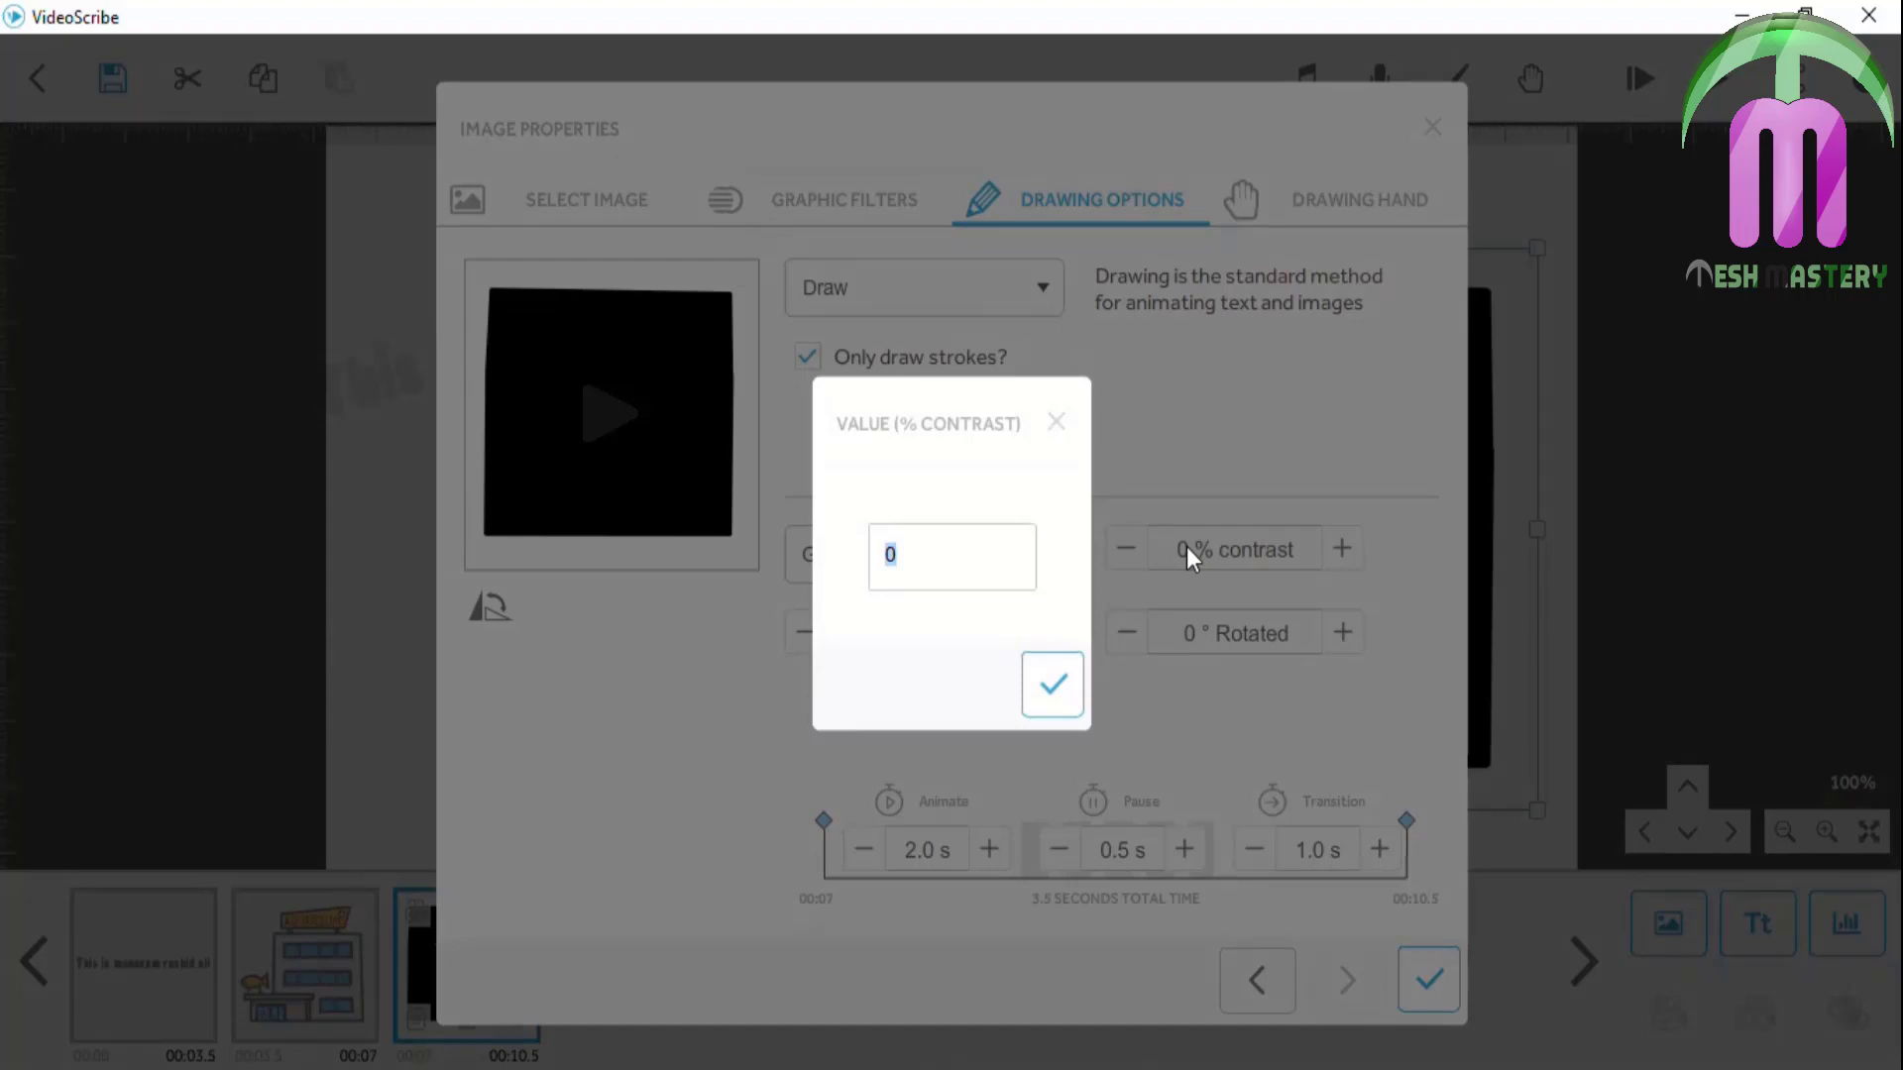
pyautogui.write('50')
pyautogui.click(1060, 683)
pyautogui.click(1438, 970)
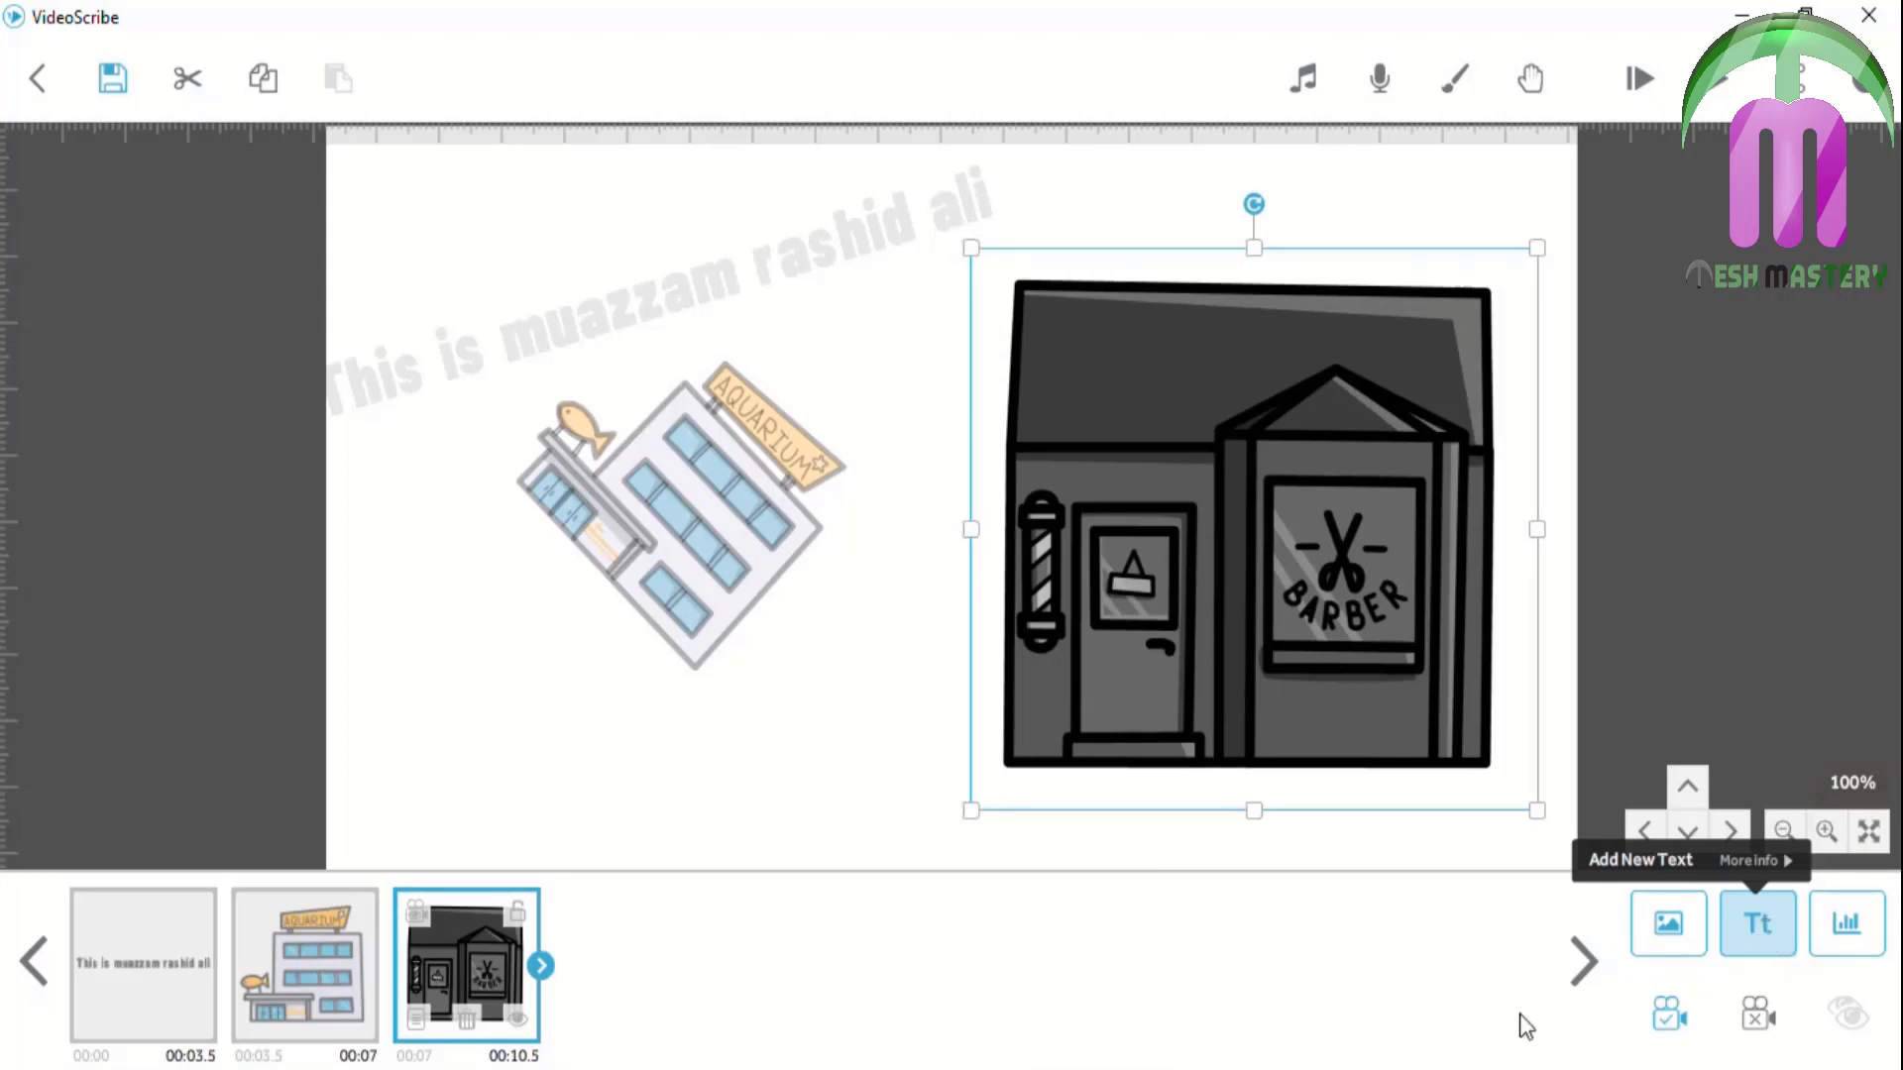
# Switch the barber image's colour mode to Silhouette in purple #4f2b83 and apply it
pyautogui.click(422, 1012)
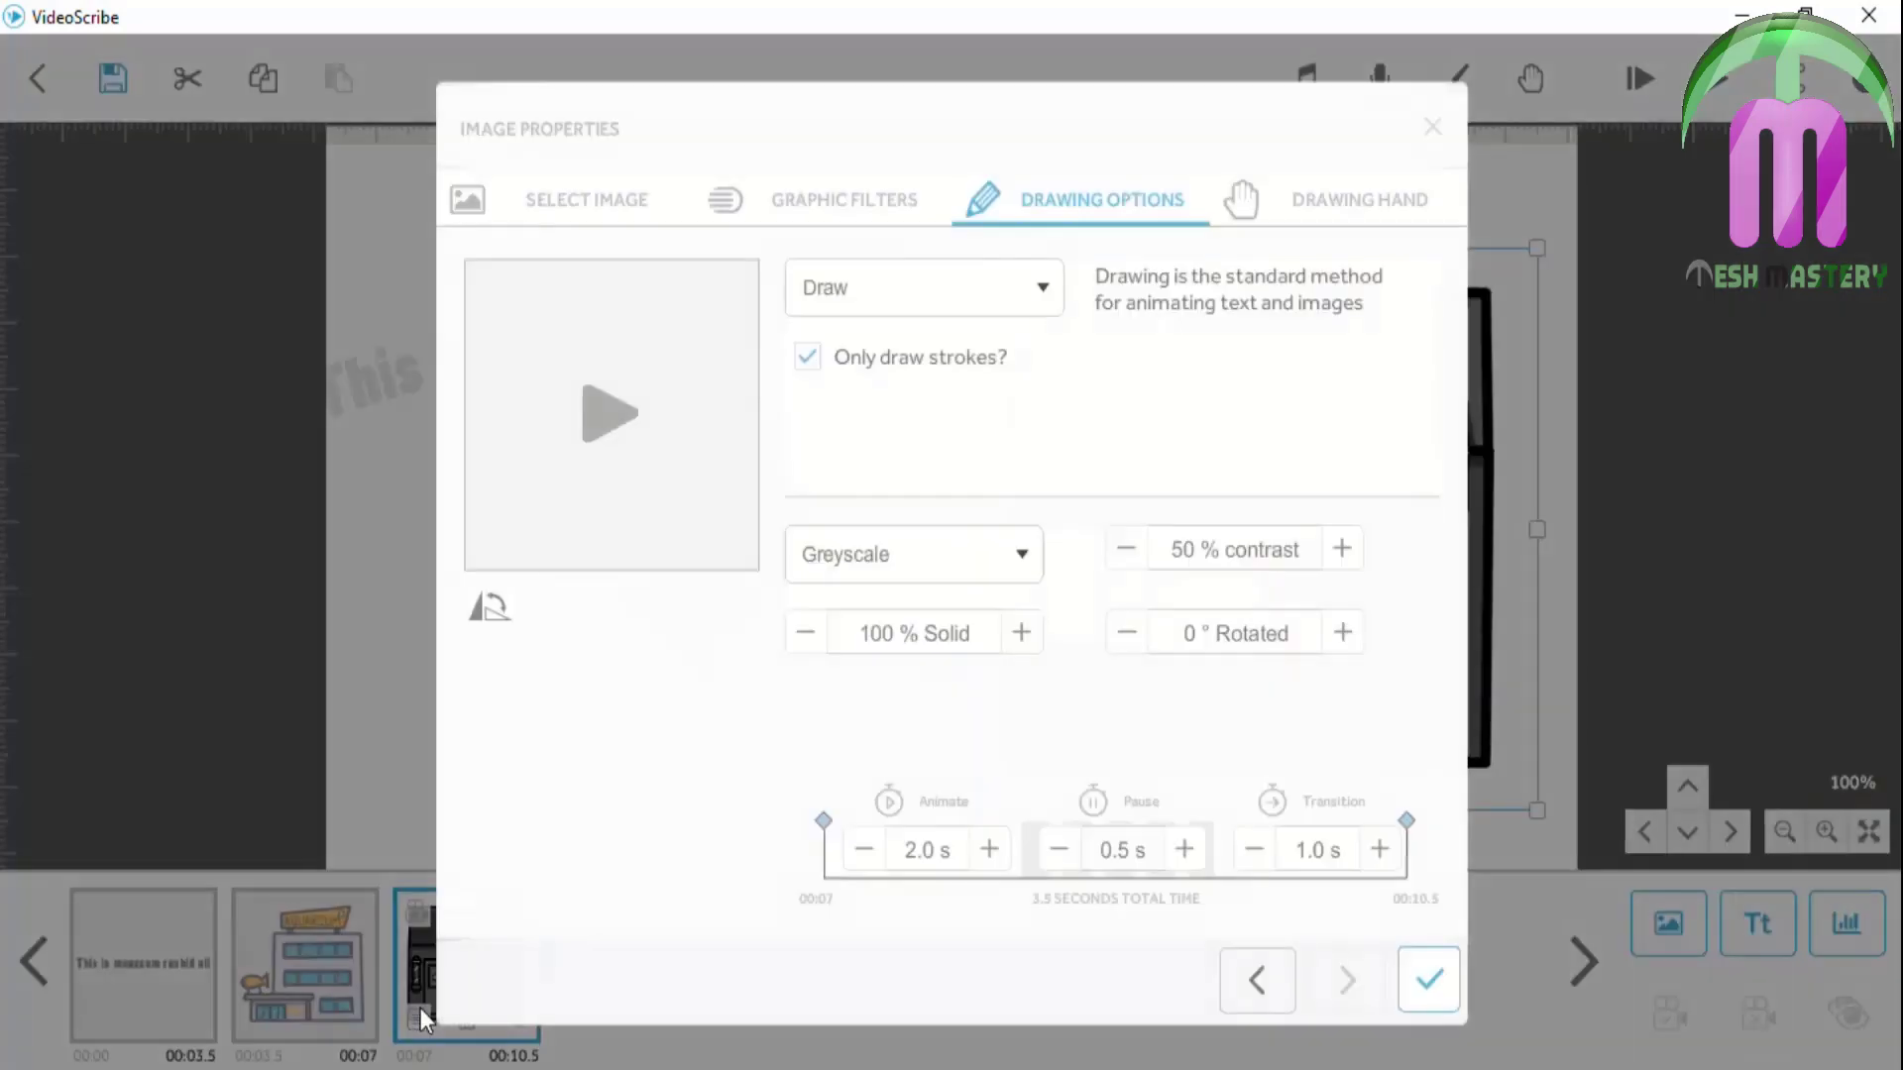
pyautogui.click(1026, 563)
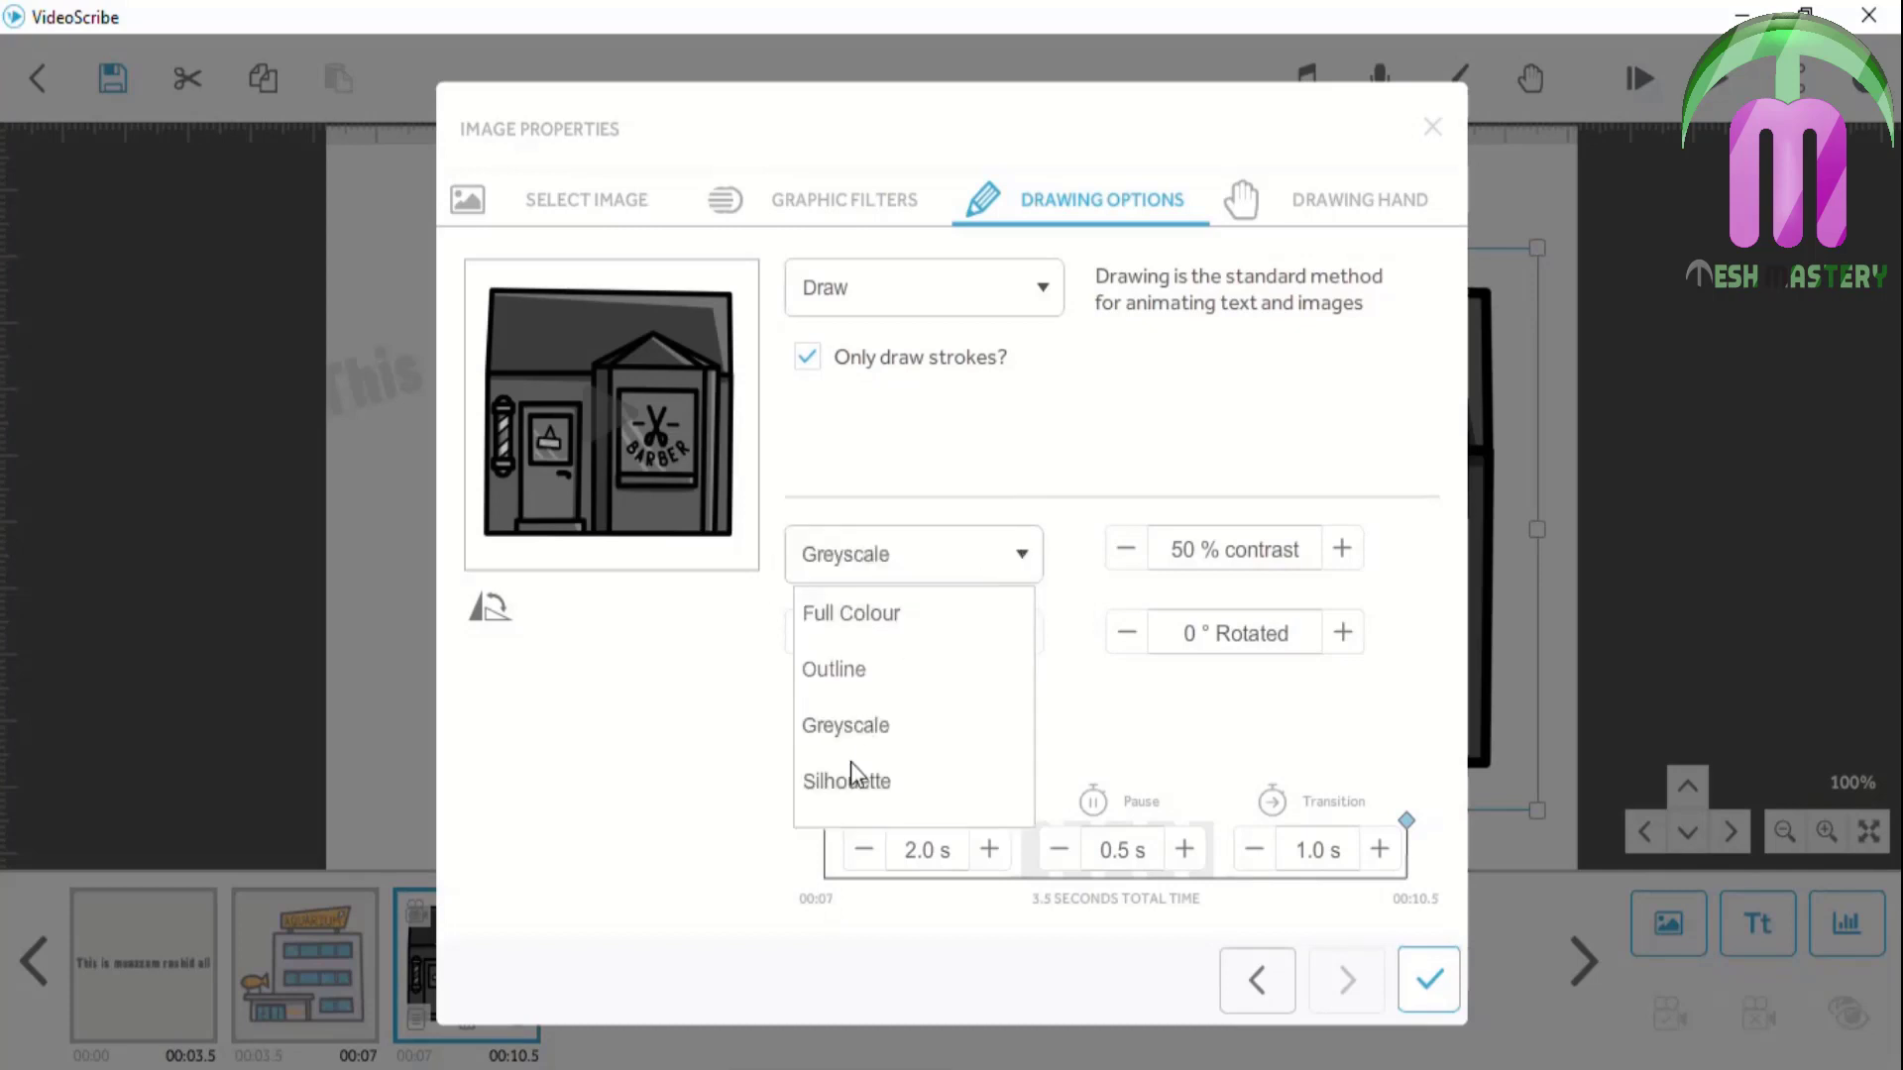
pyautogui.click(845, 798)
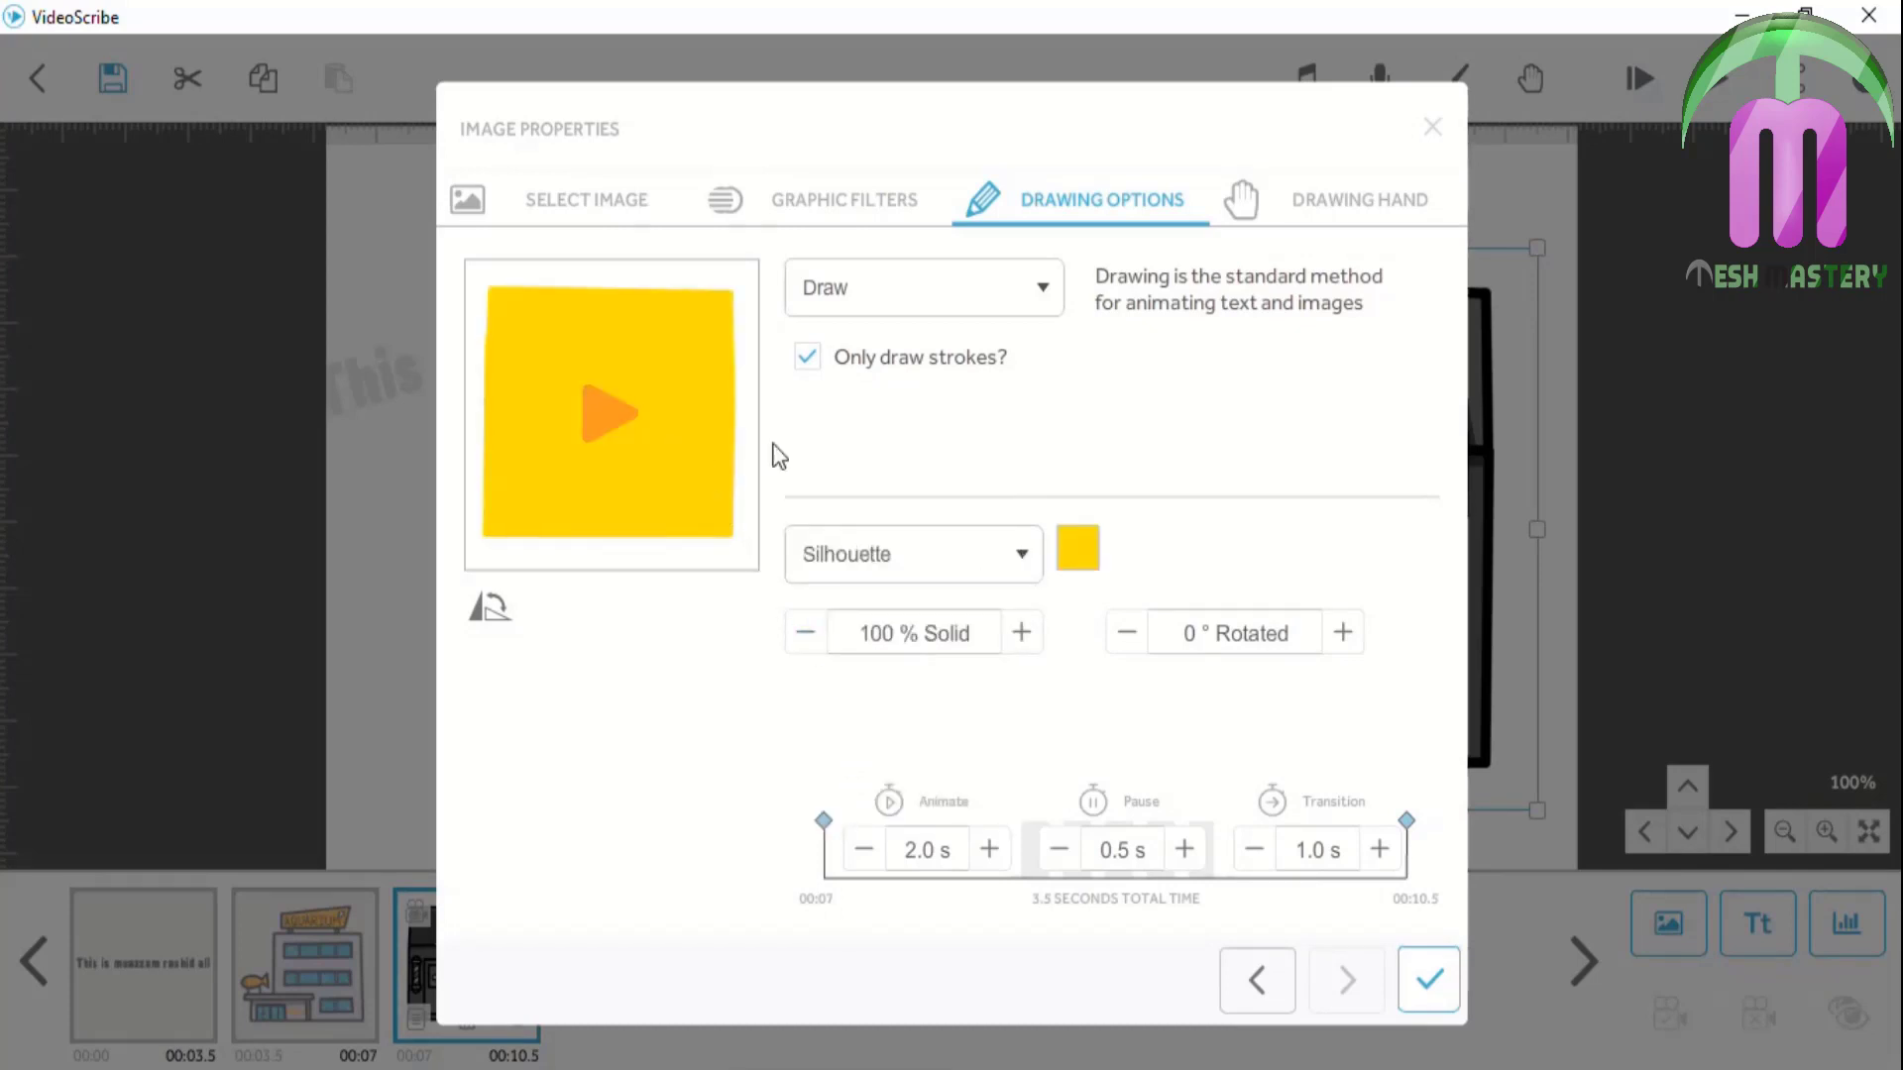
pyautogui.click(1095, 554)
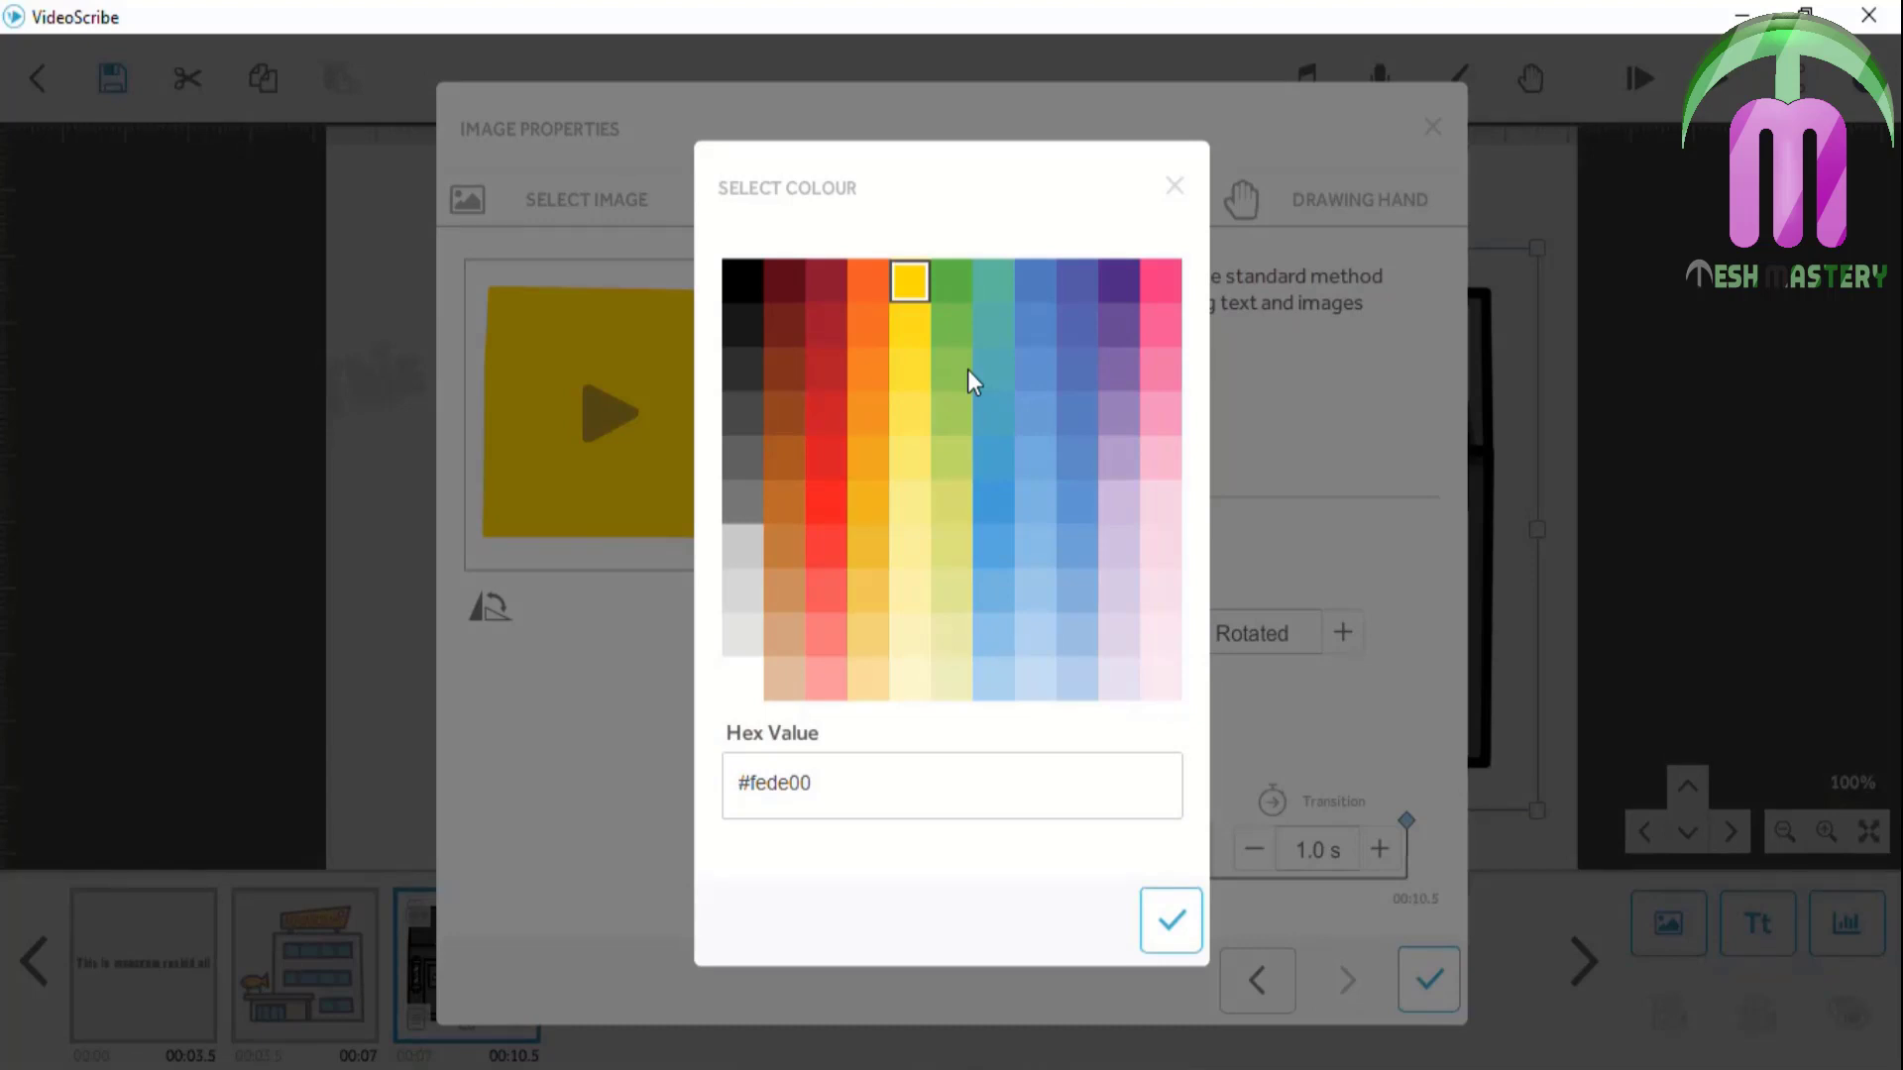
pyautogui.click(1125, 280)
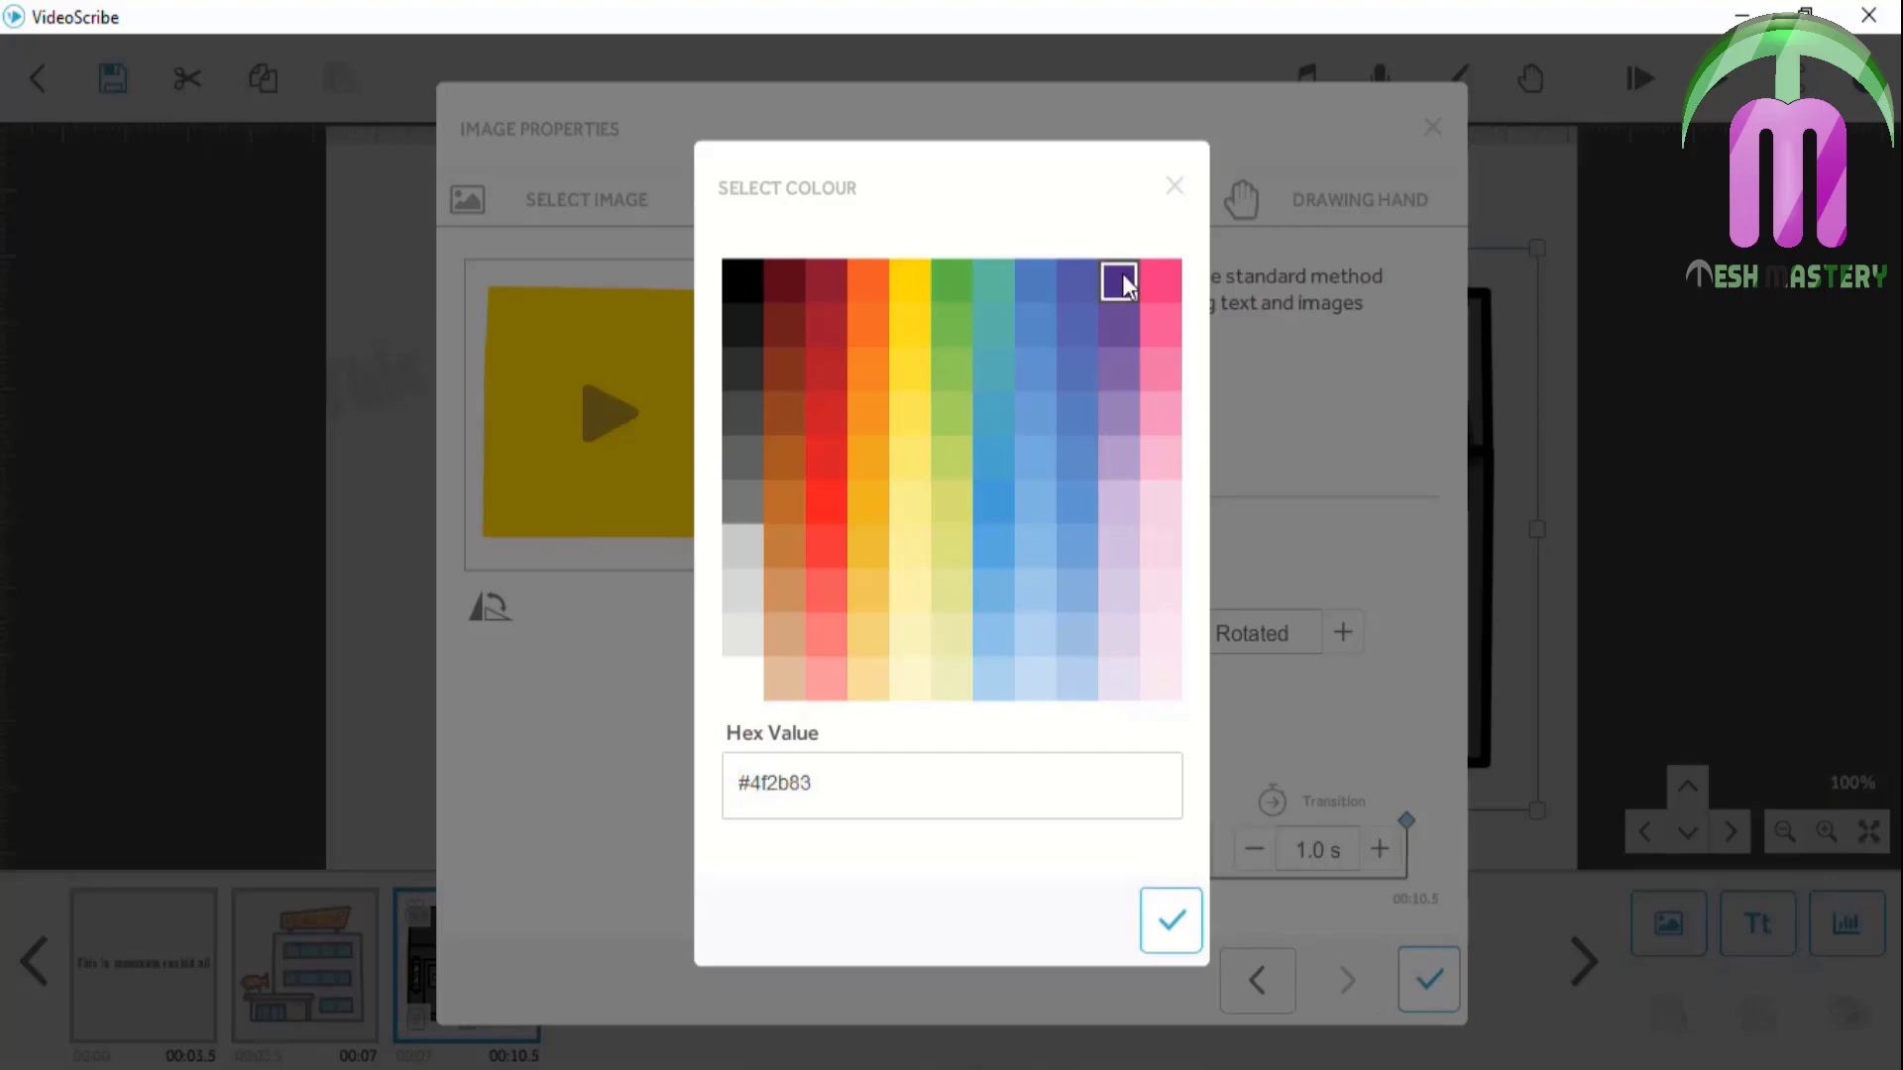
pyautogui.click(1199, 937)
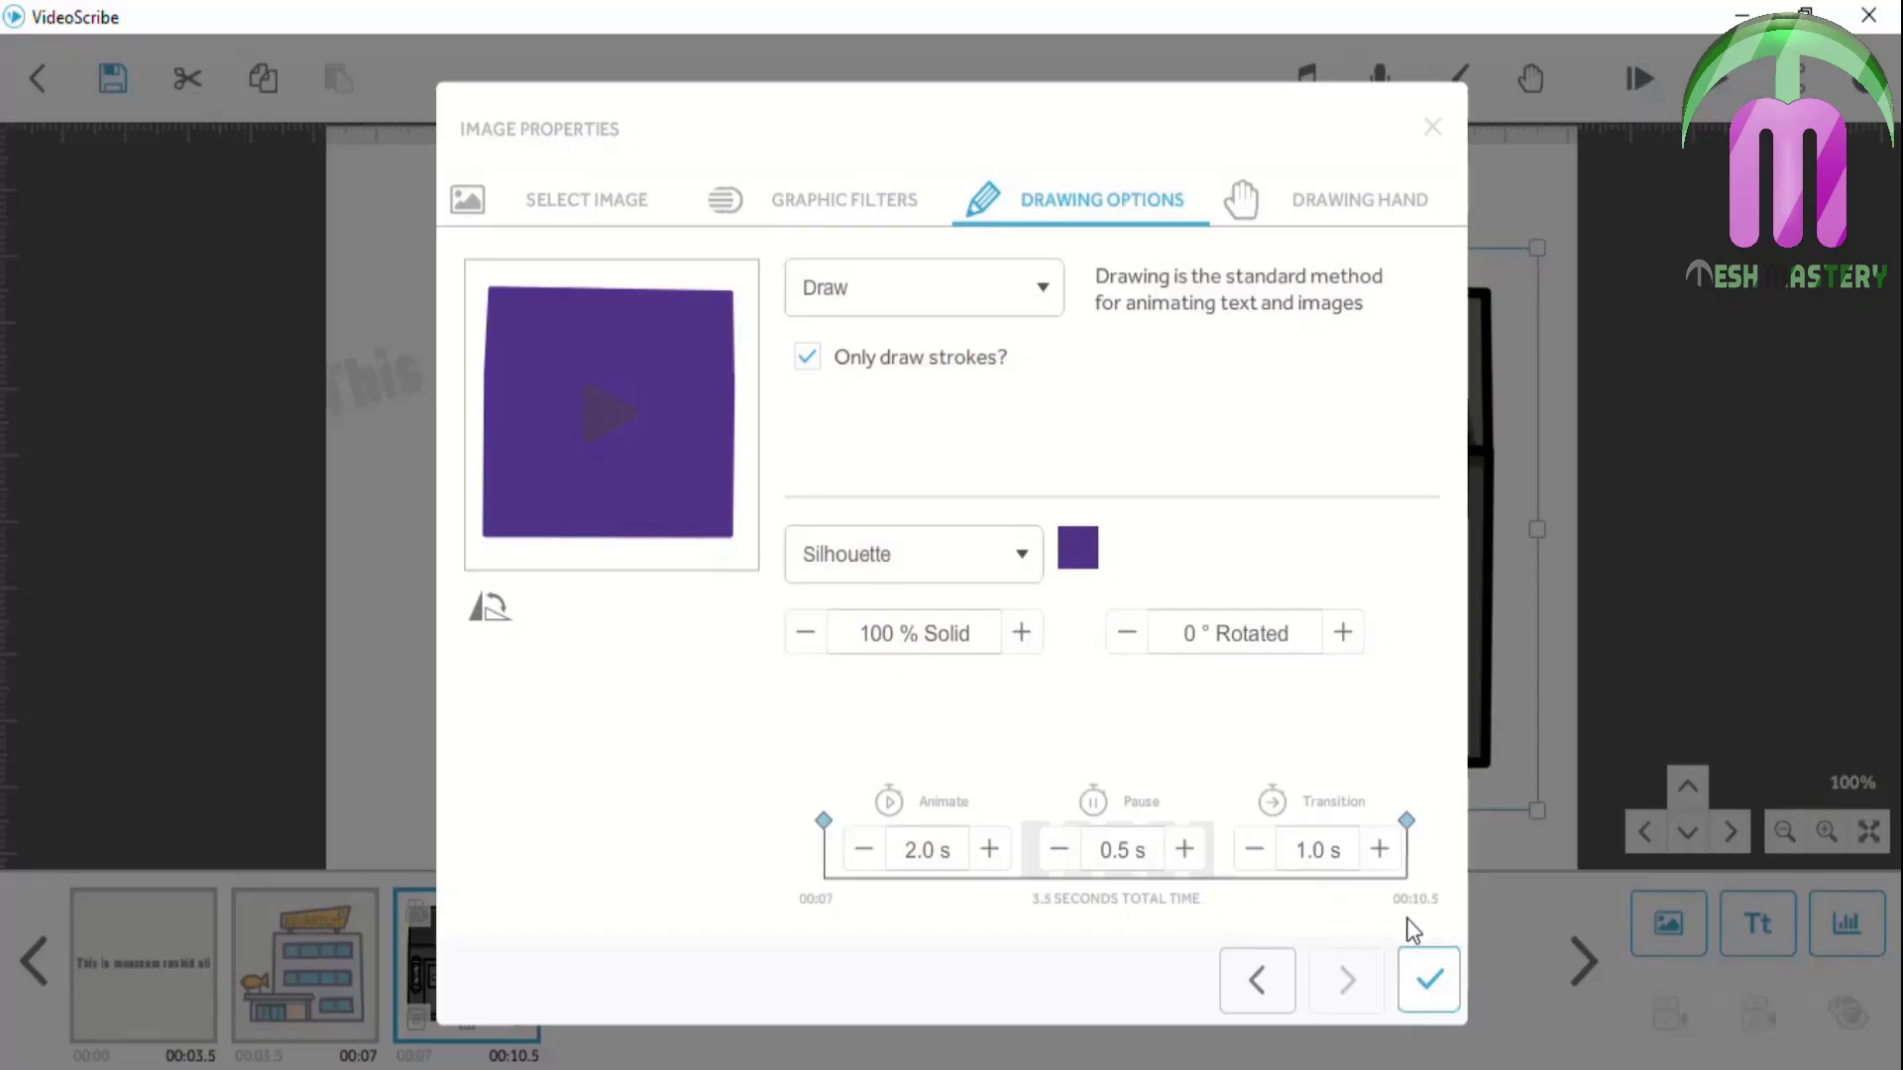
pyautogui.click(1428, 979)
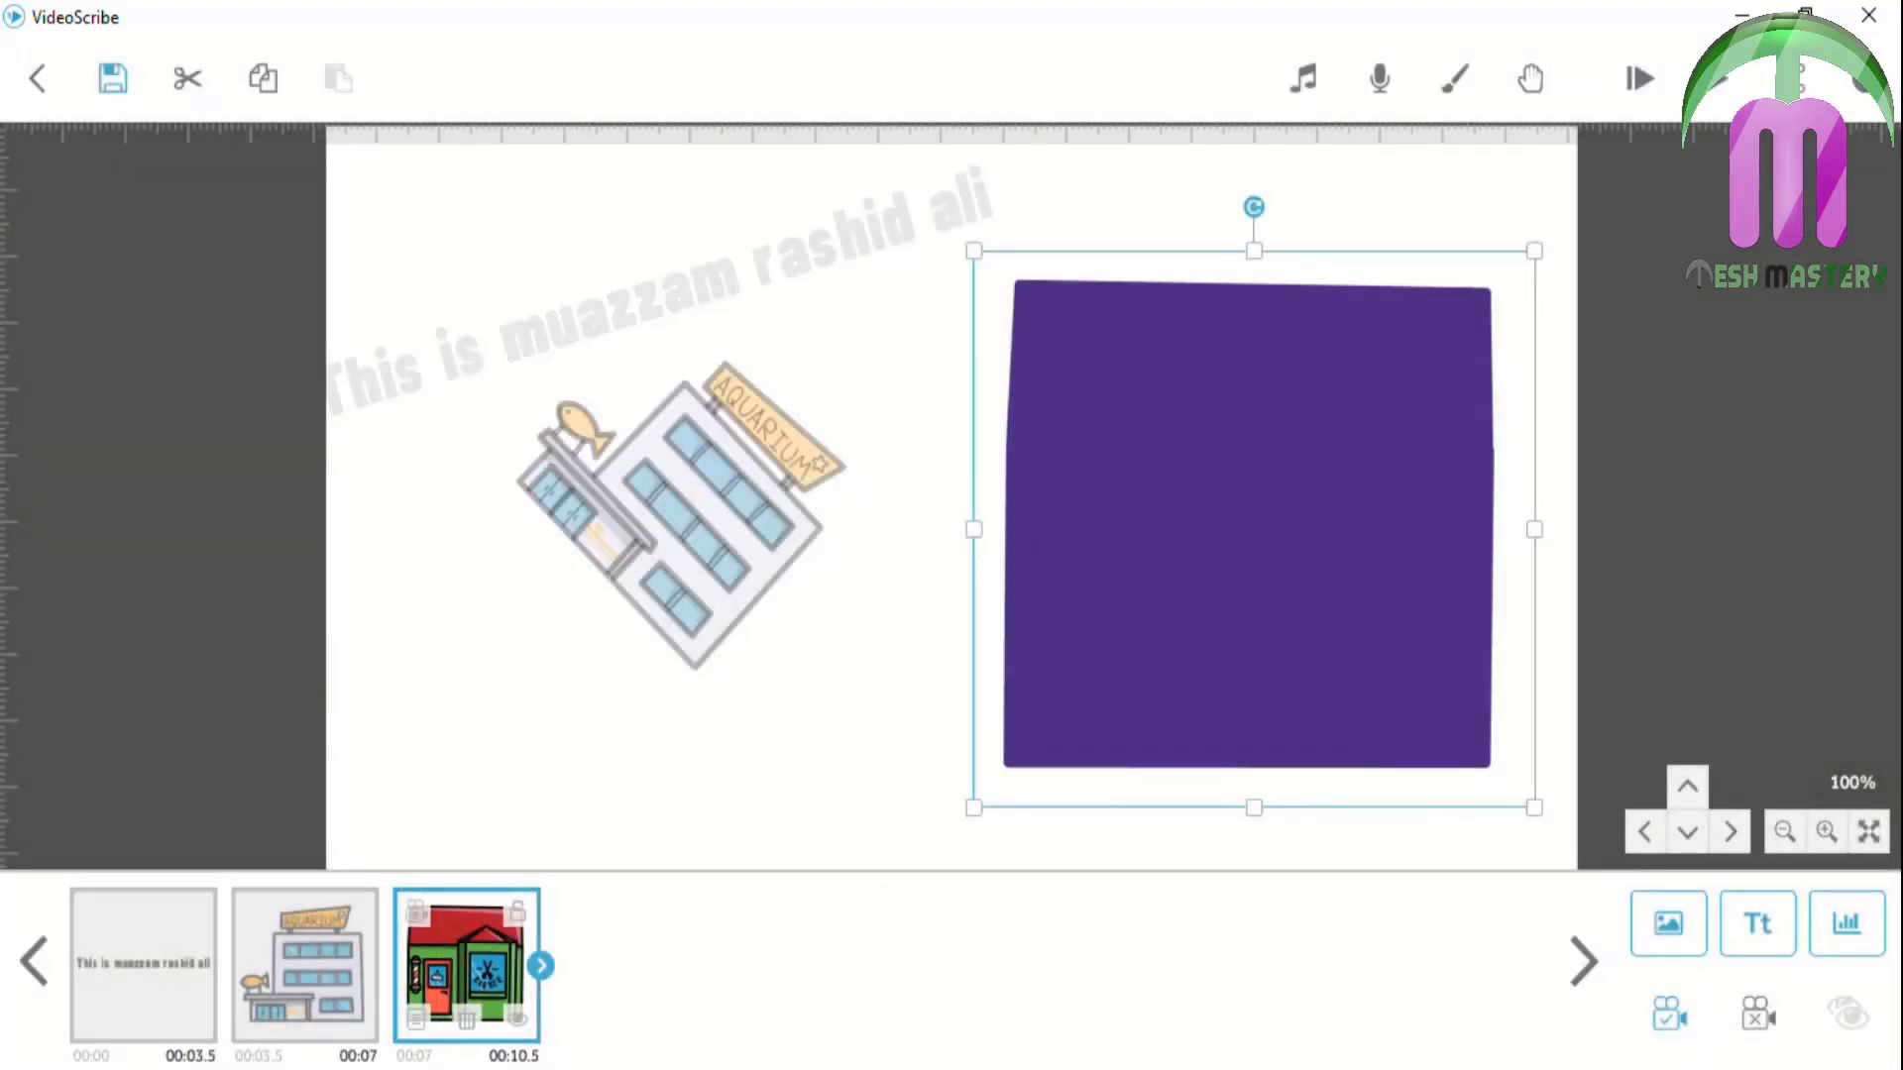
pyautogui.hotkey('alt', 'Tab')
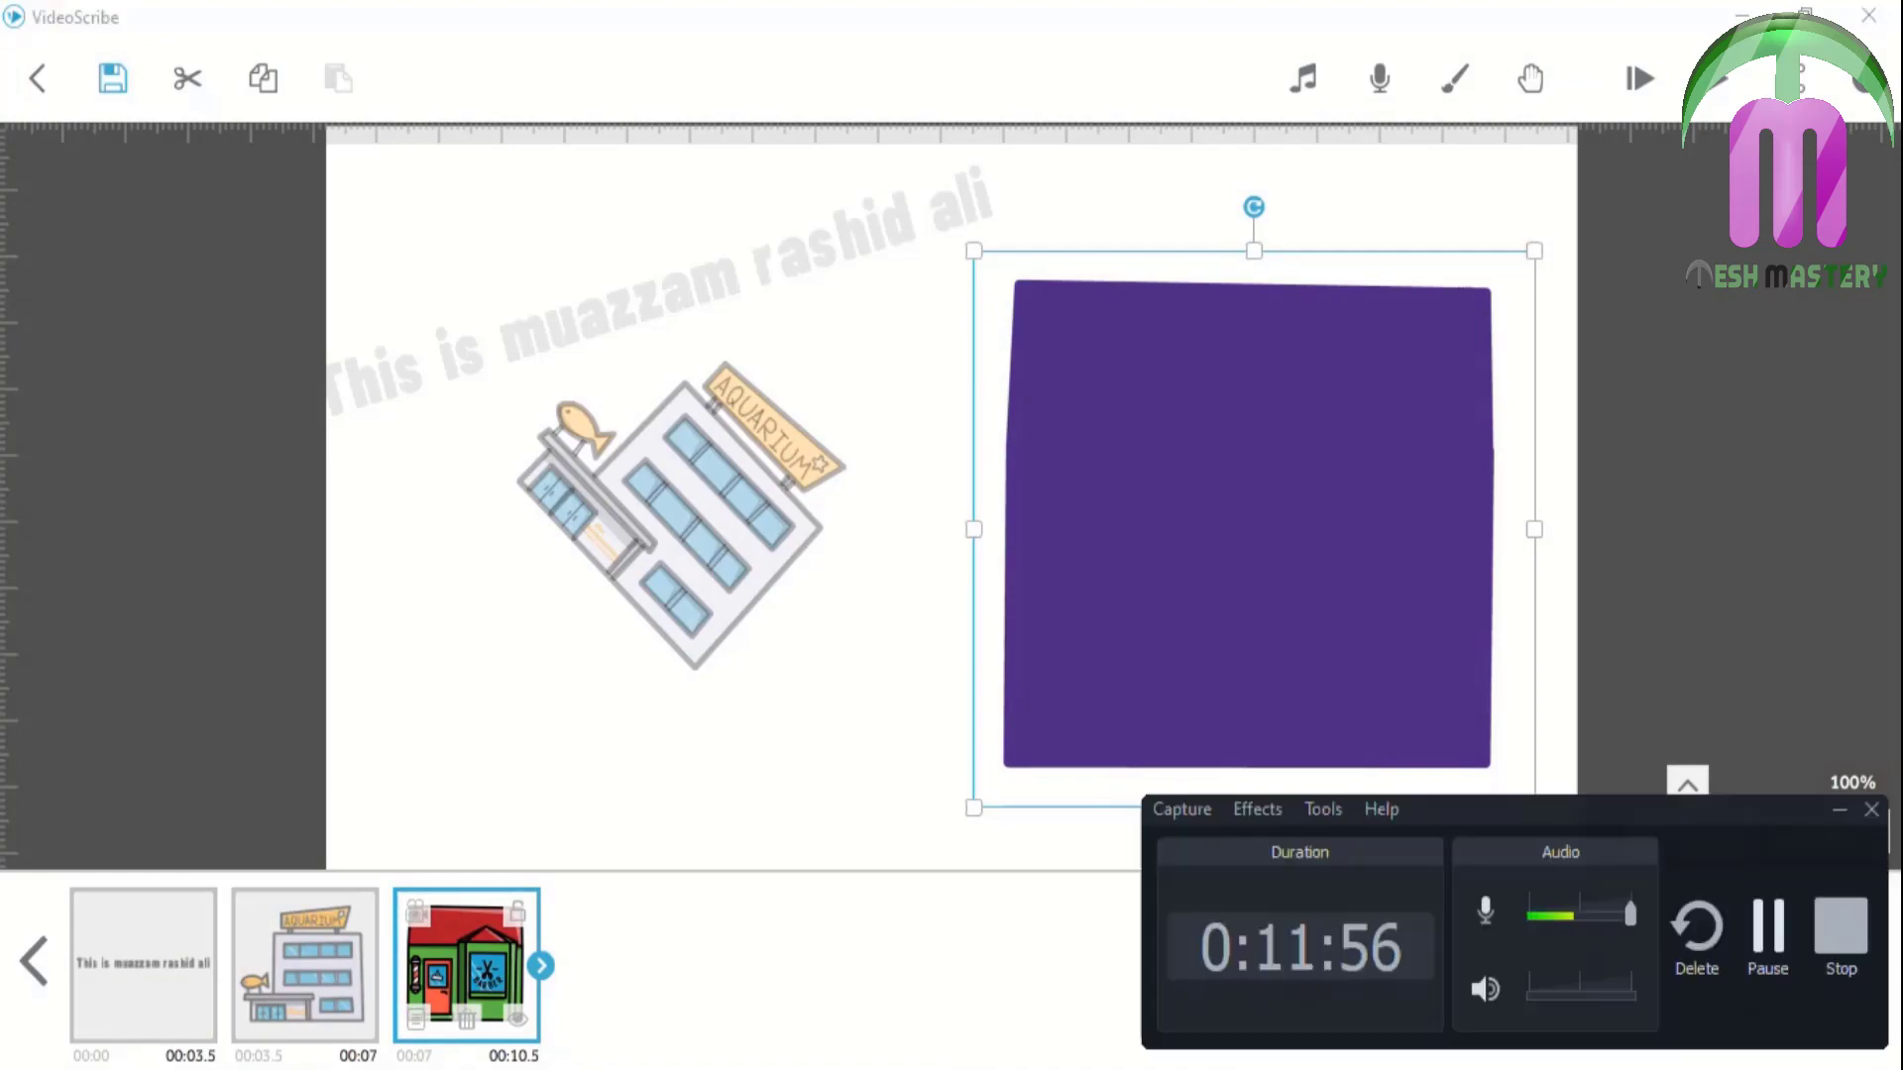